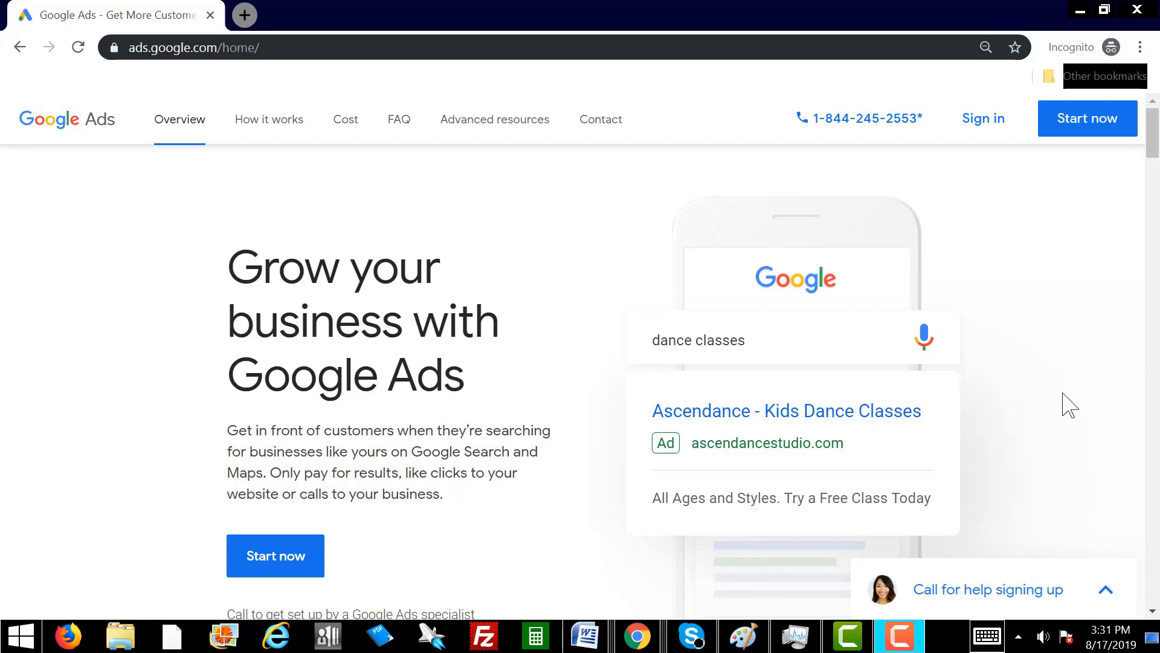
Load ads.google.com in the browser's address bar.
click(280, 49)
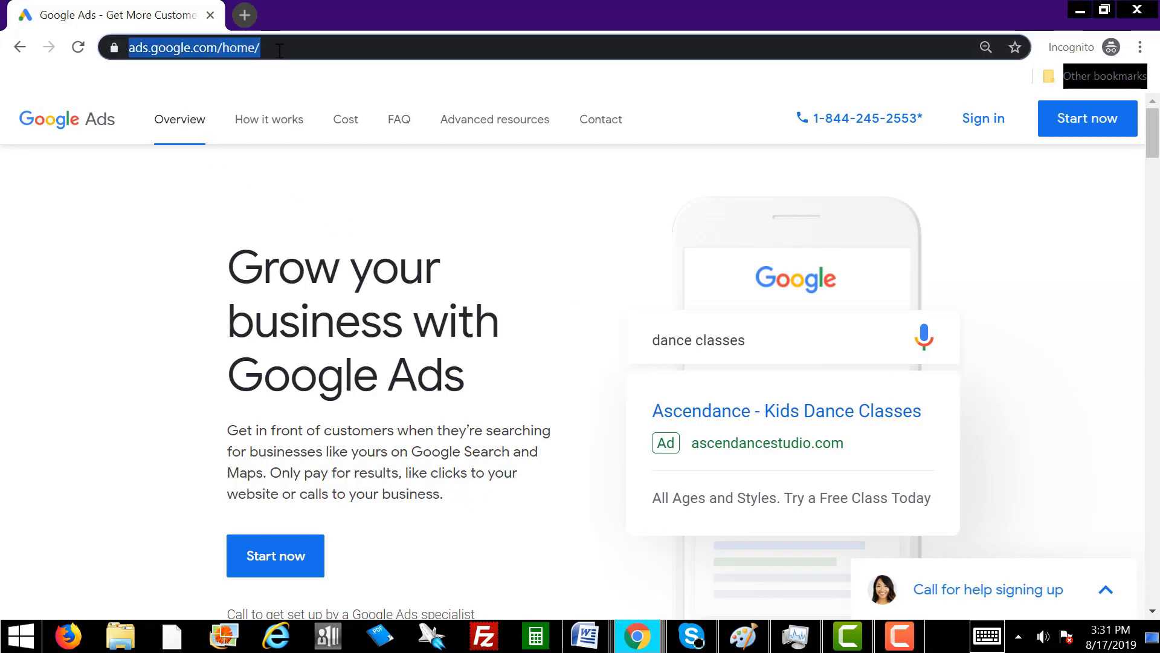
drag(275, 50, 217, 56)
drag(320, 46, 80, 48)
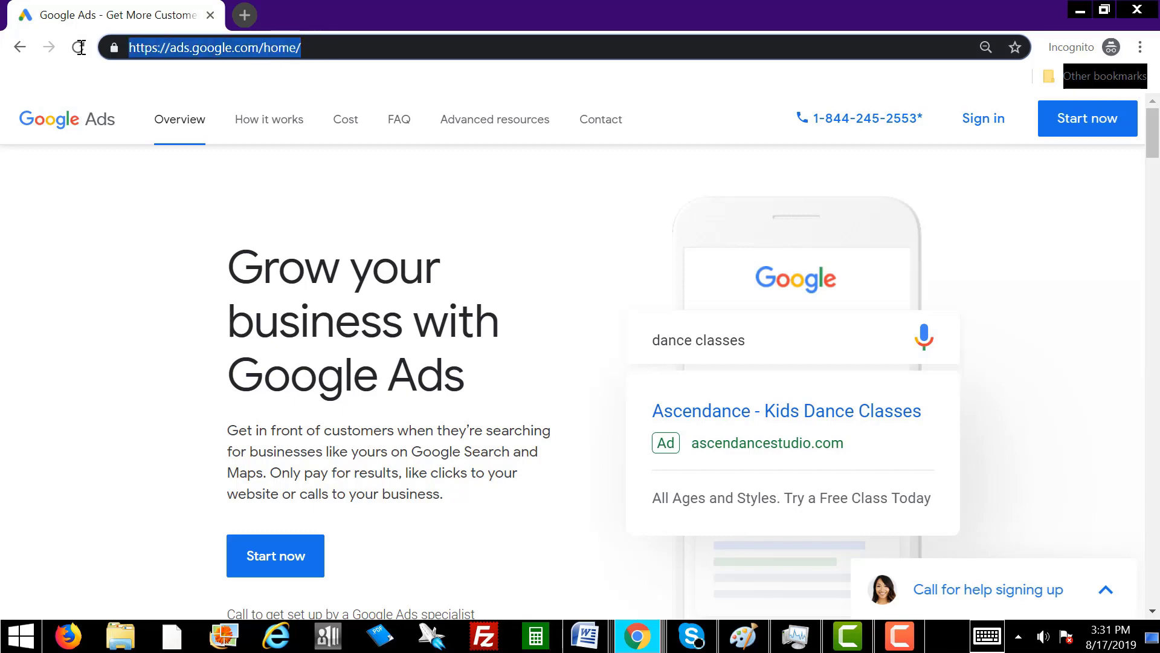
text(a)
key(BackSpace)
key(BackSpace)
text(ads.g)
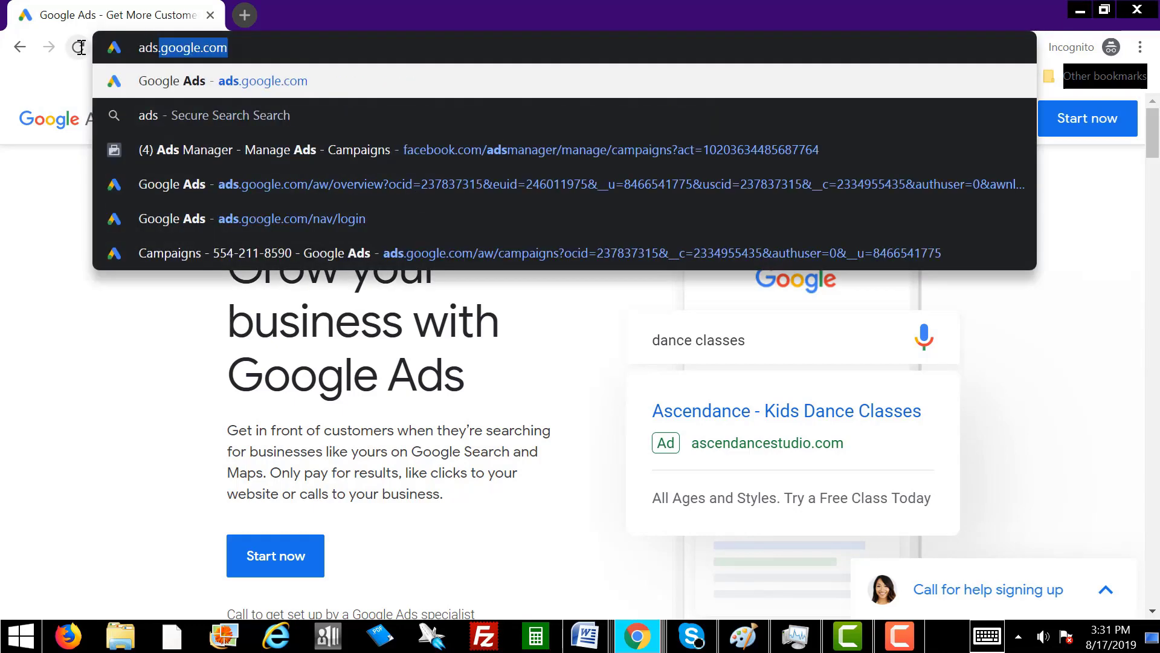
text(oogle.com)
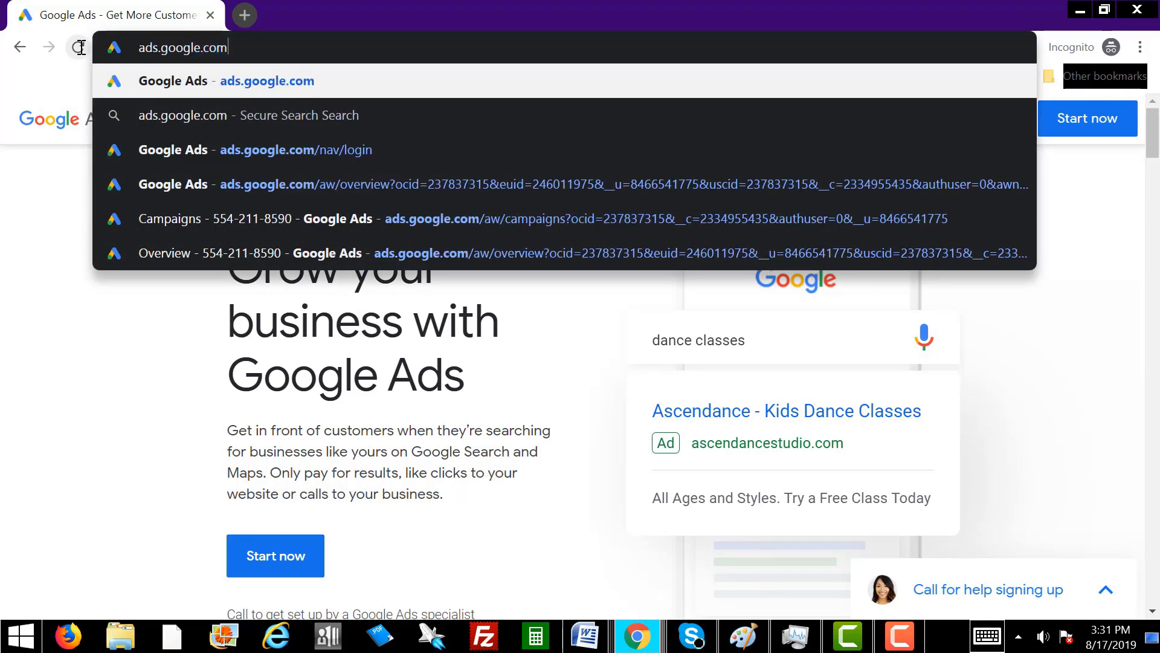
key(Return)
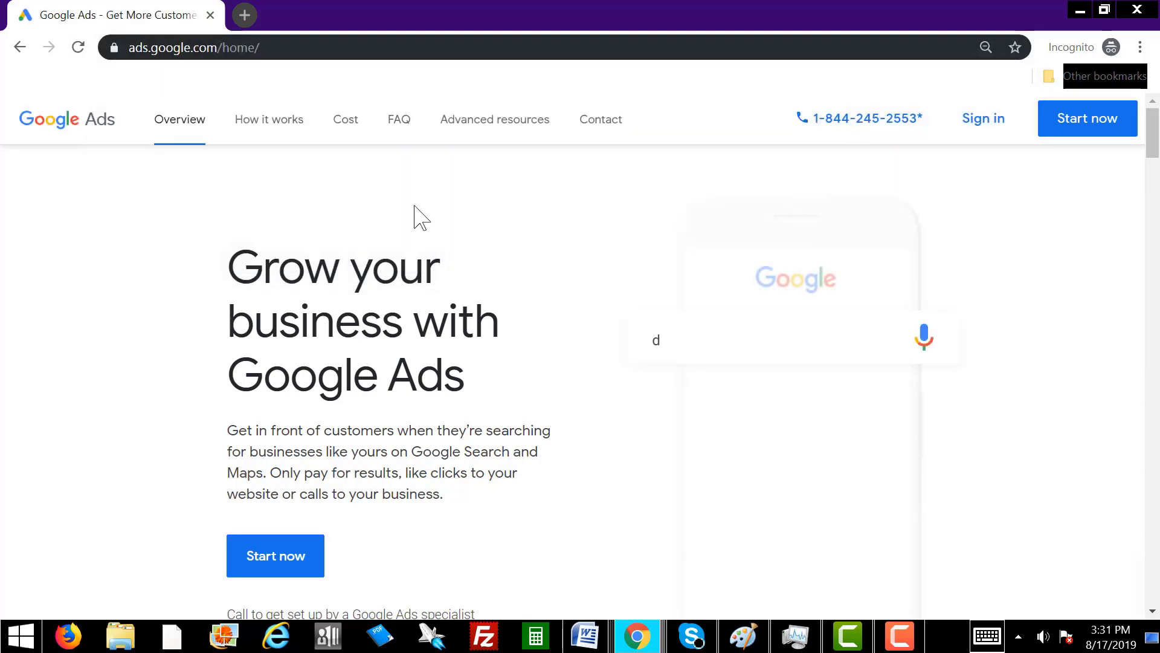
Start a new campaign and switch from express setup to Expert Mode.
click(296, 560)
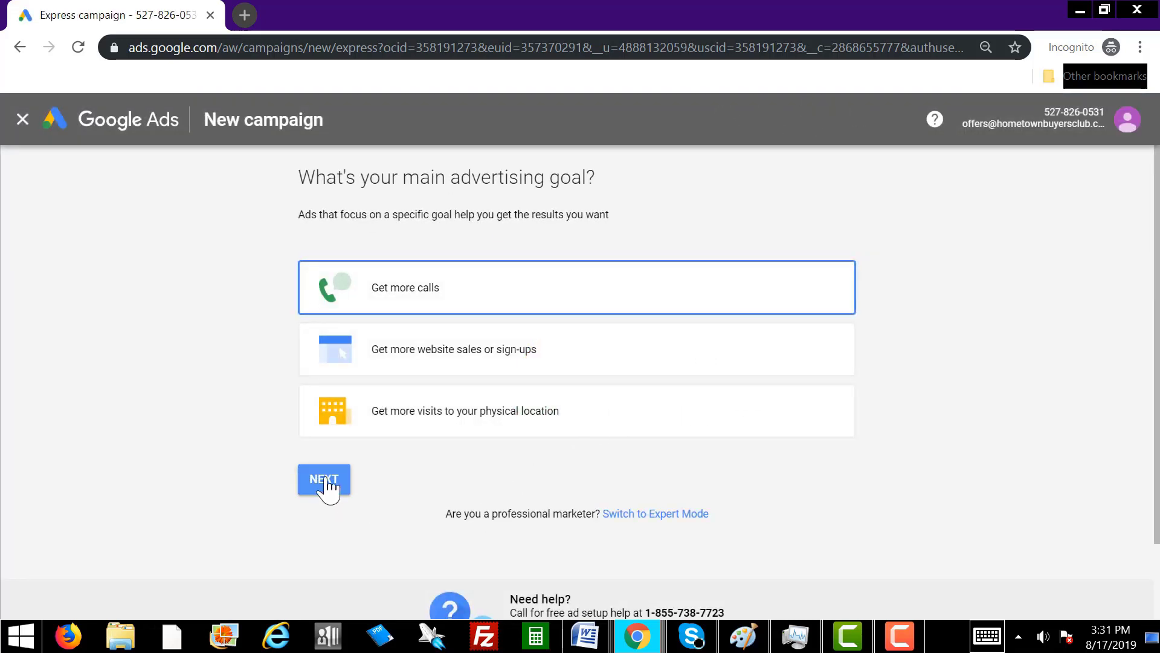
drag(335, 48, 394, 48)
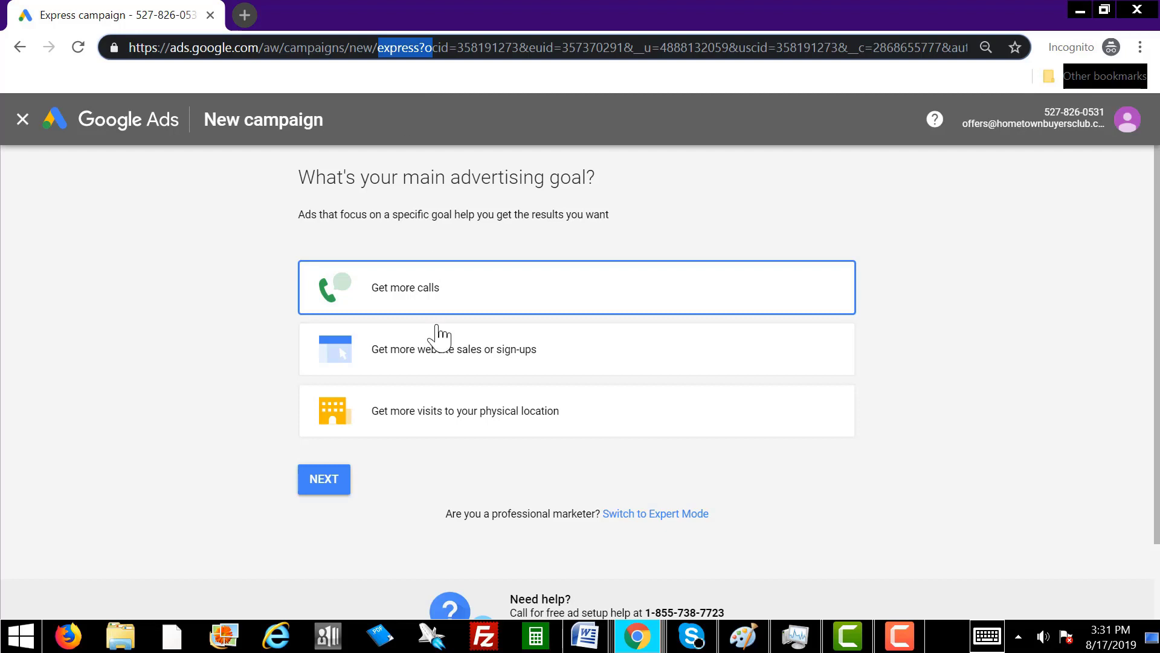
click(574, 480)
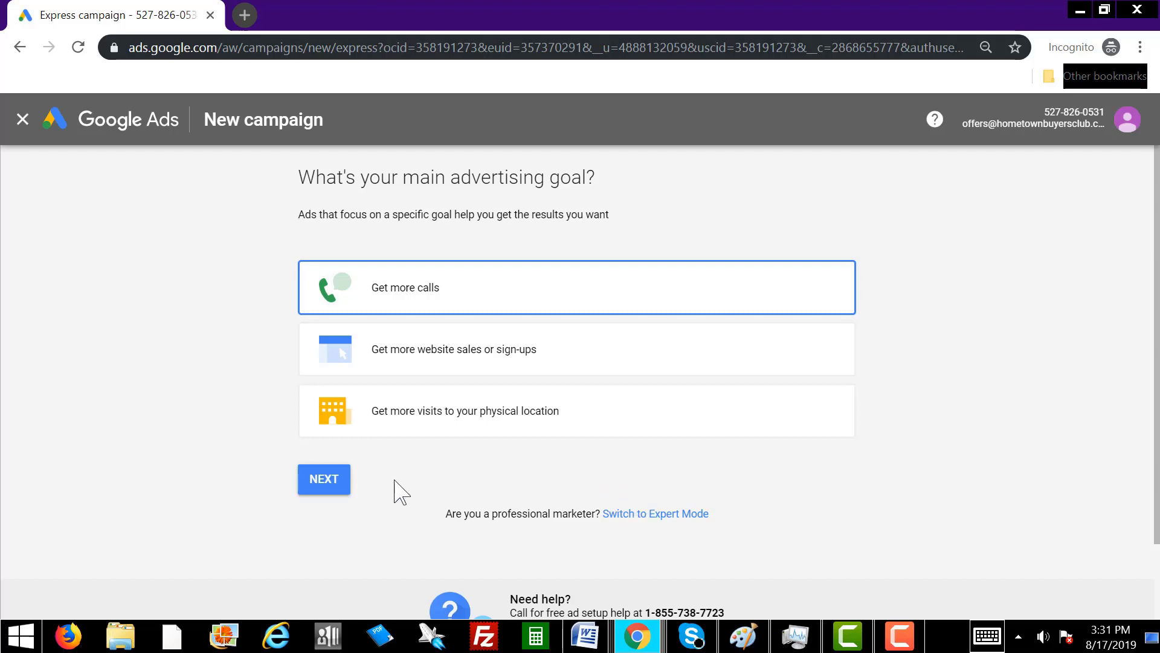
click(658, 521)
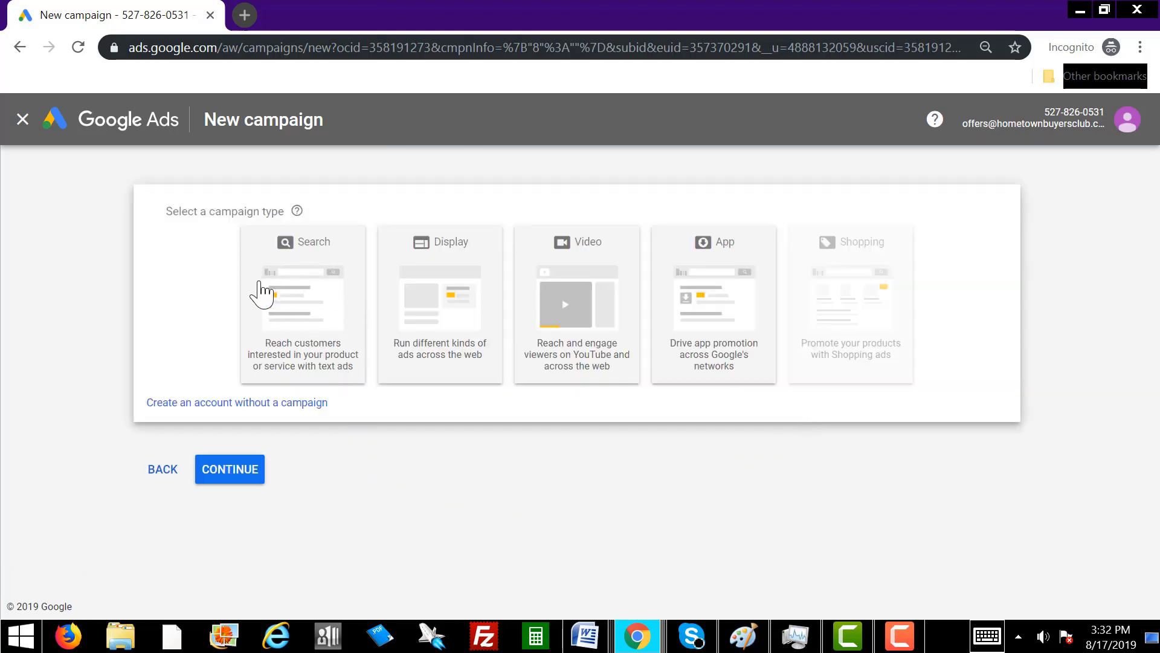
Choose a Search campaign with a Sales goal via phone calls, entering the business number.
click(307, 292)
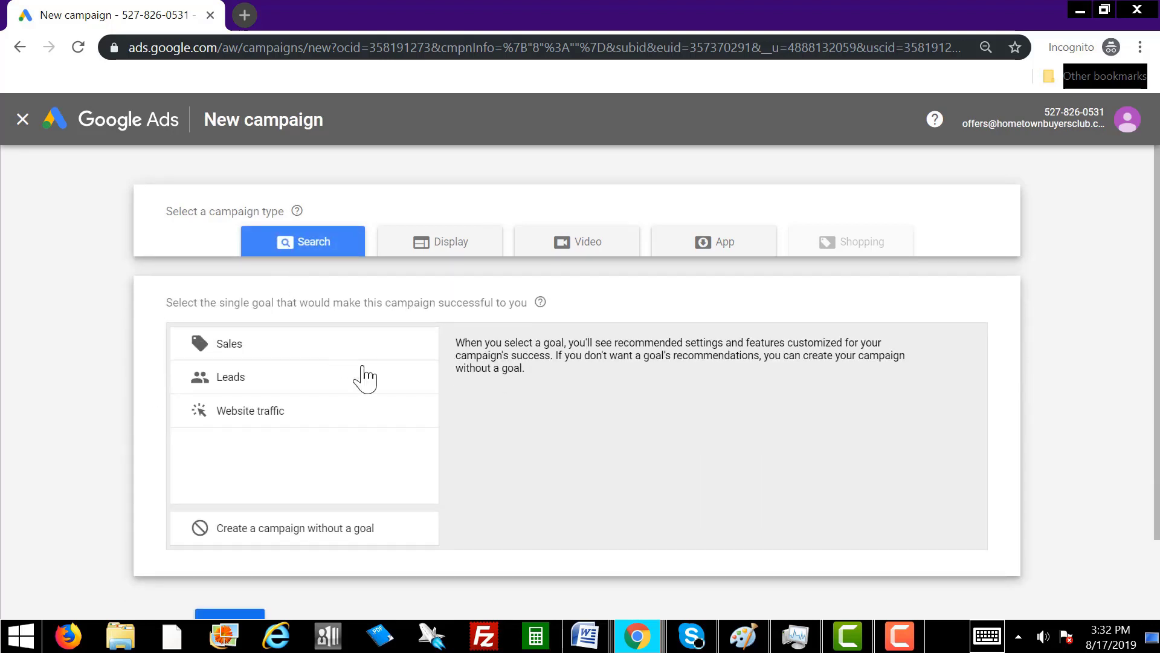
click(233, 350)
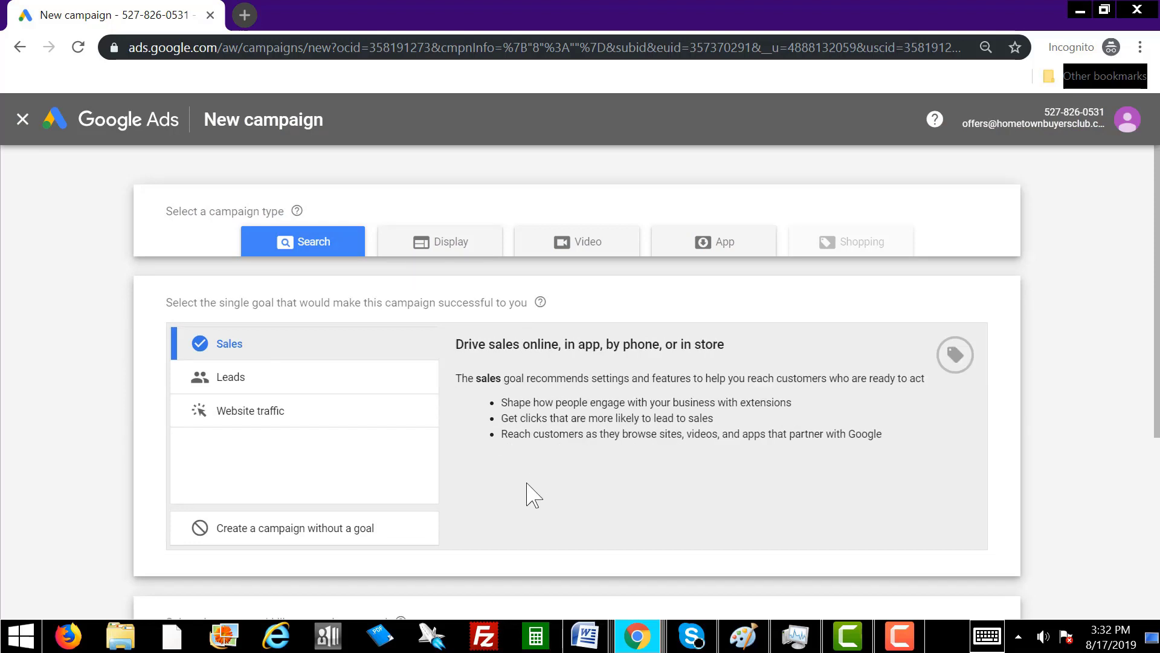
scroll(531, 496, down, 3)
scroll(532, 495, down, 2)
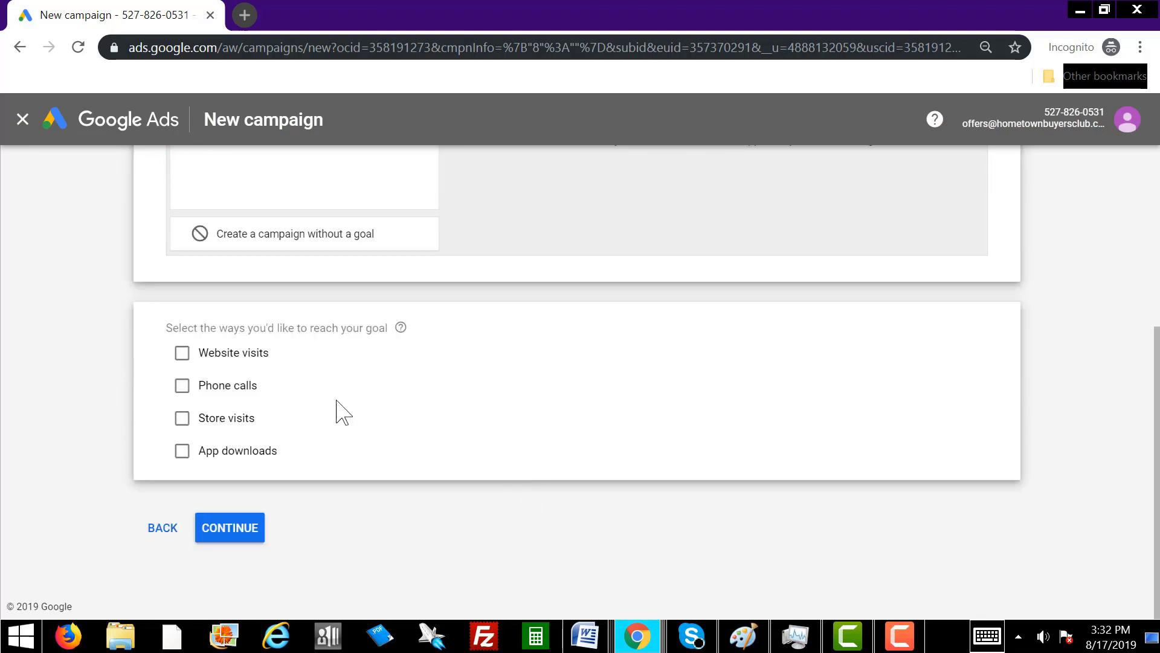
click(182, 385)
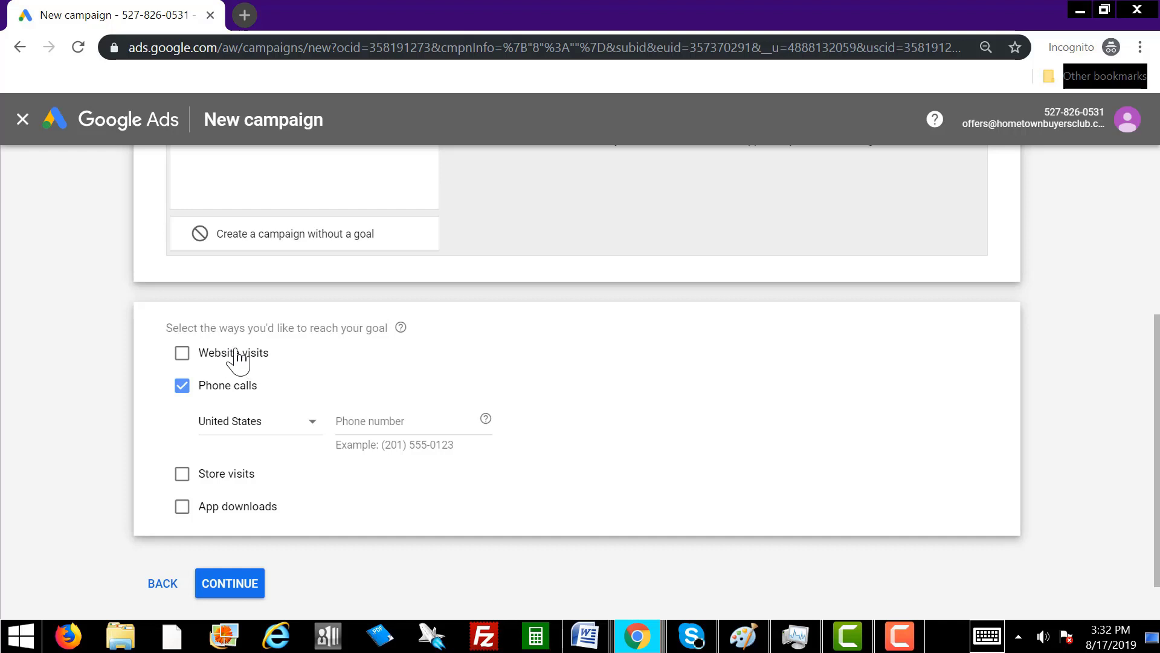
click(408, 425)
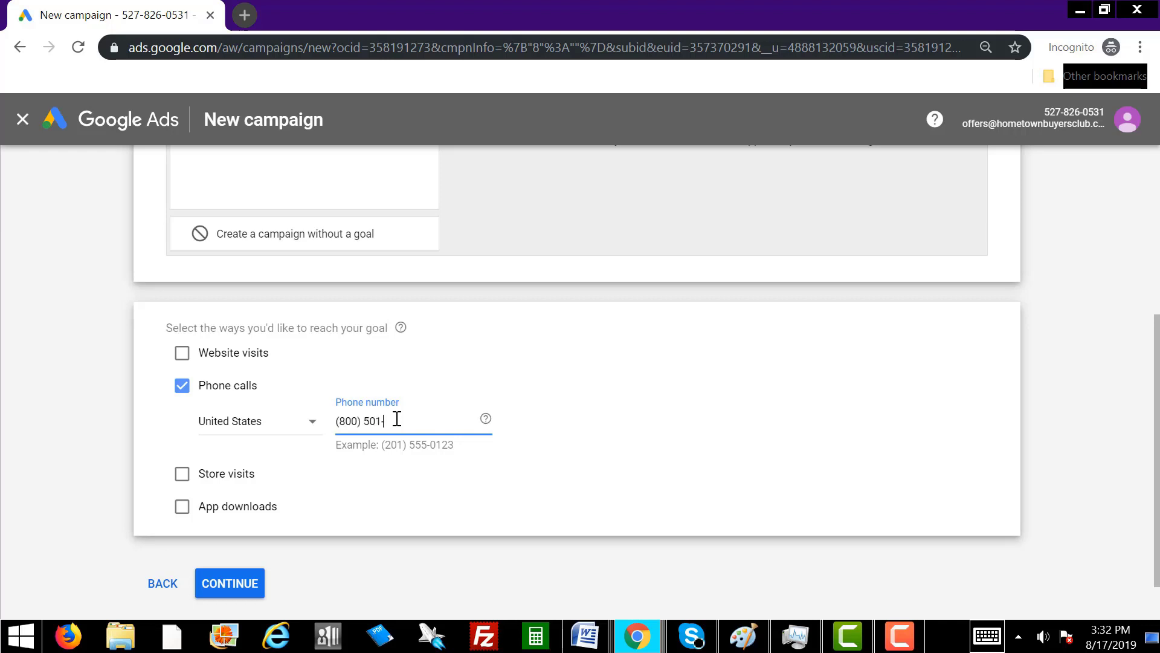
click(232, 585)
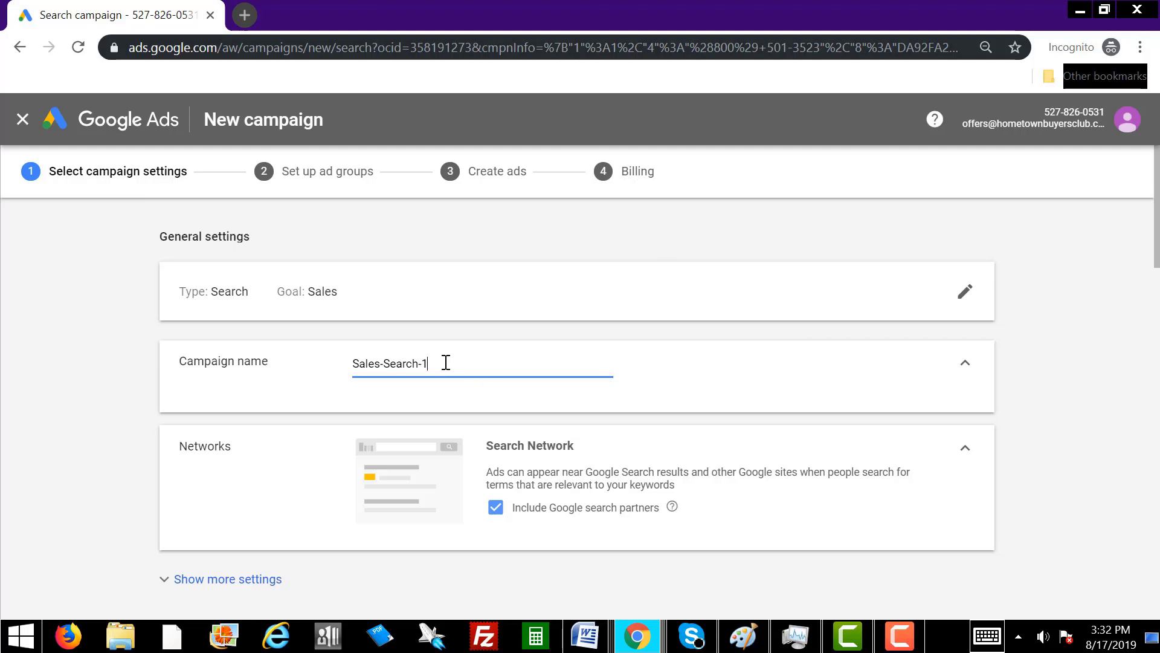
Rename the campaign 'Real Estate Campaign', capitalising the E in Estate.
key(ctrl+a)
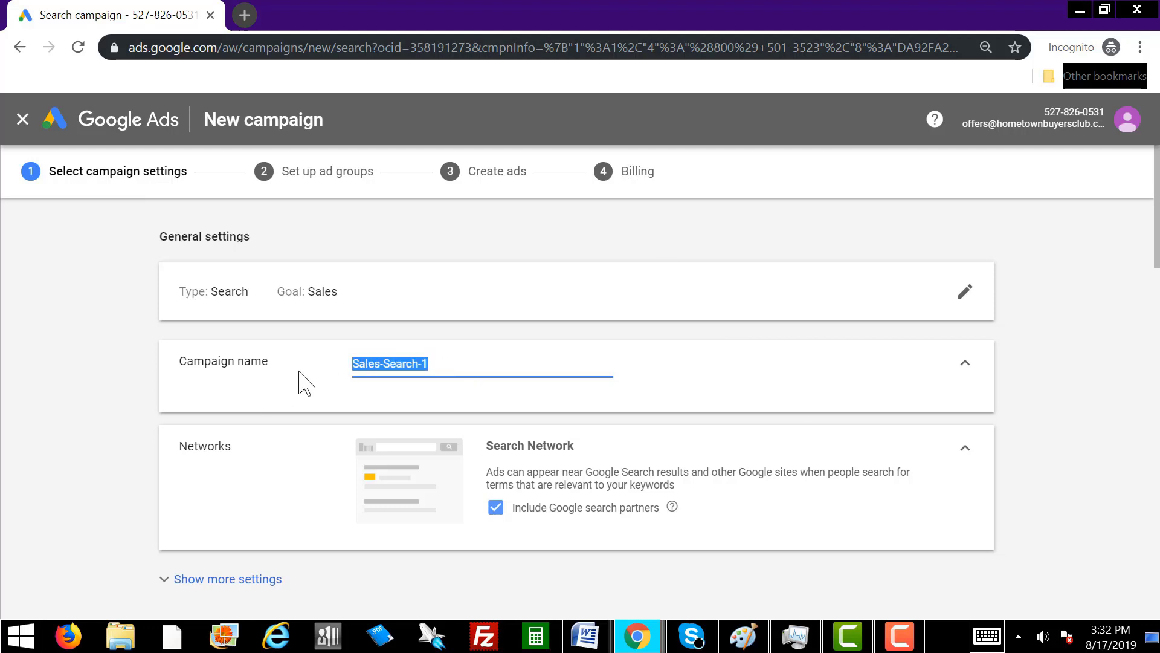
text(Real estate Campaign)
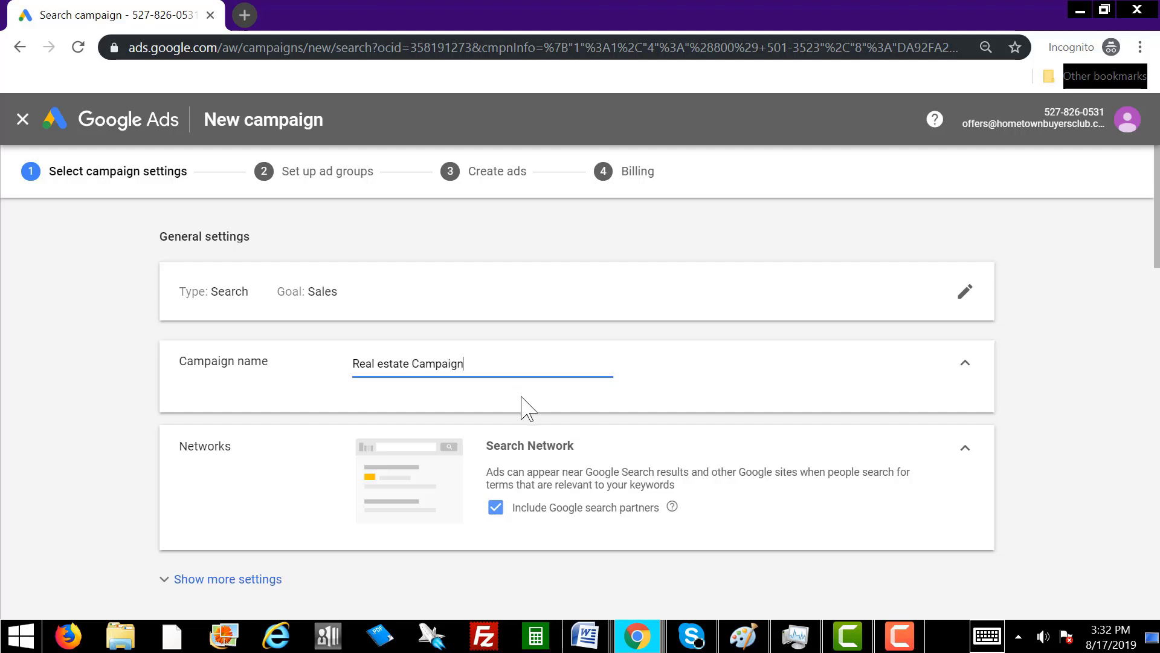
click(384, 361)
key(BackSpace)
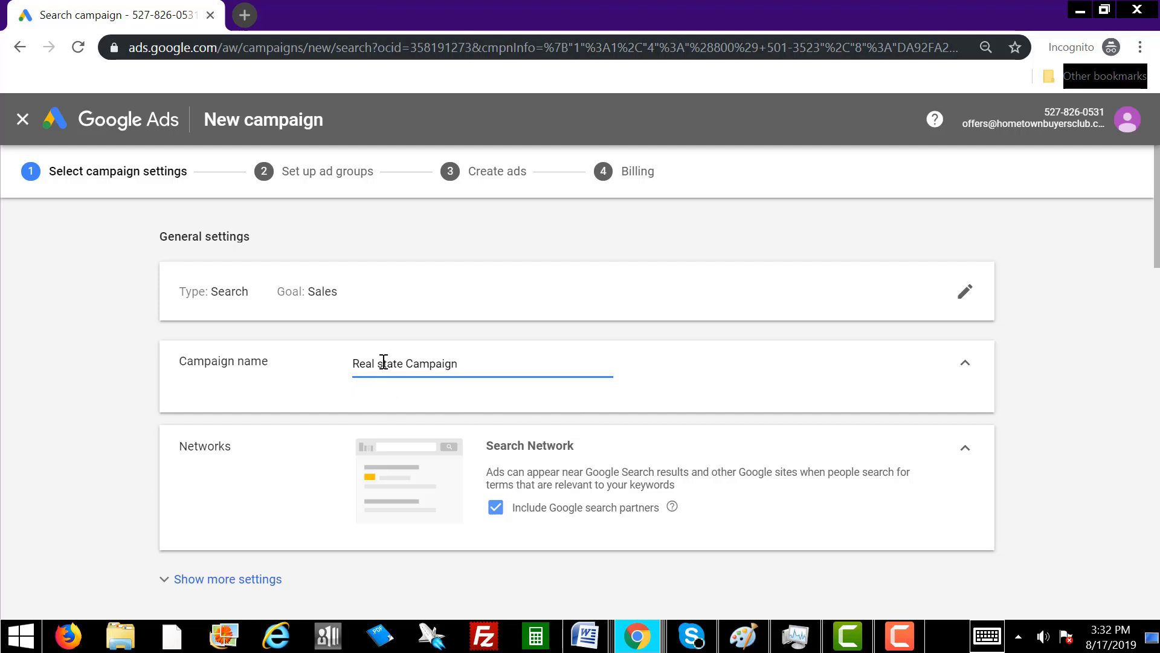
text(E)
scroll(510, 425, down, 6)
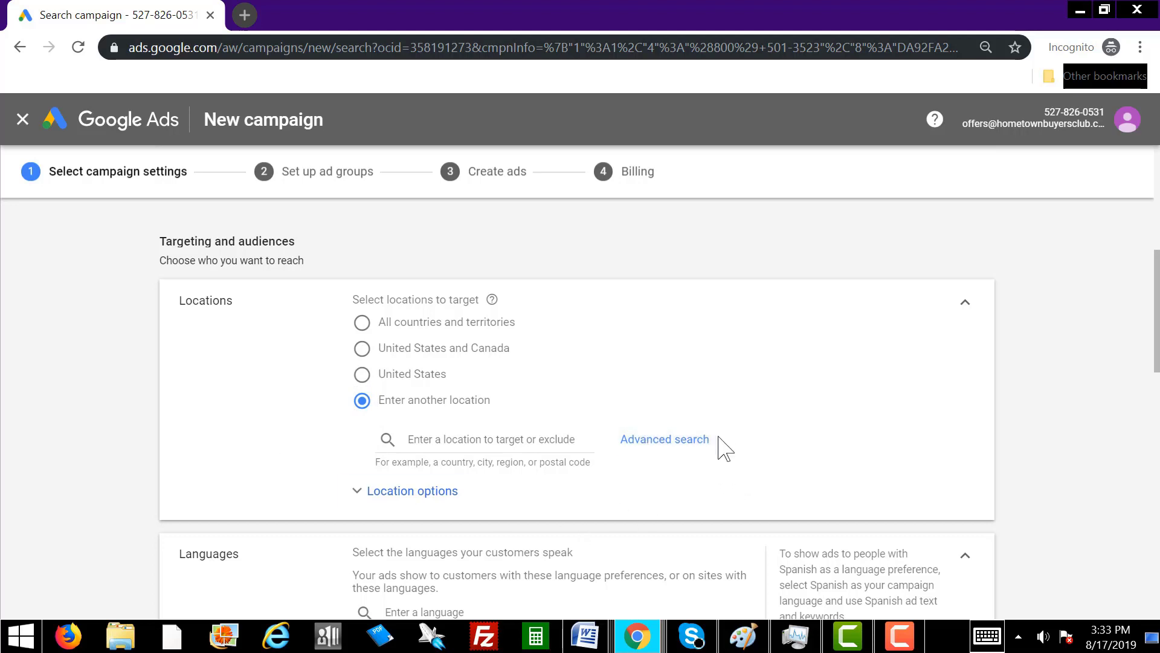
Open the advanced location search with Add locations in bulk enabled, ready for entries.
click(656, 450)
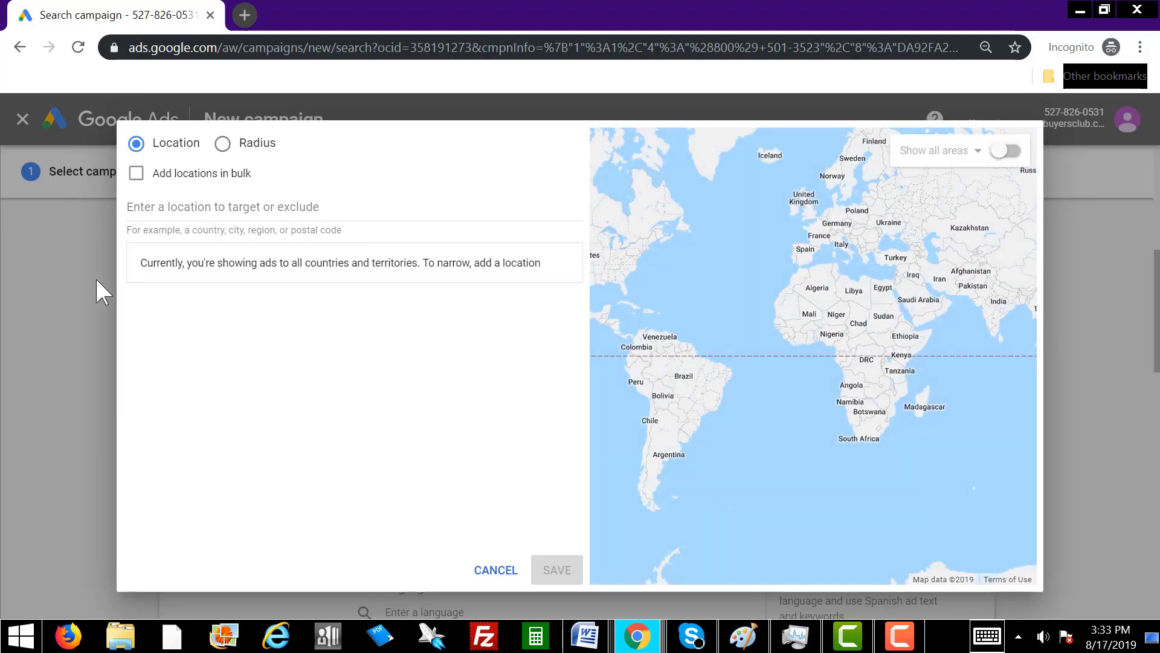
click(138, 175)
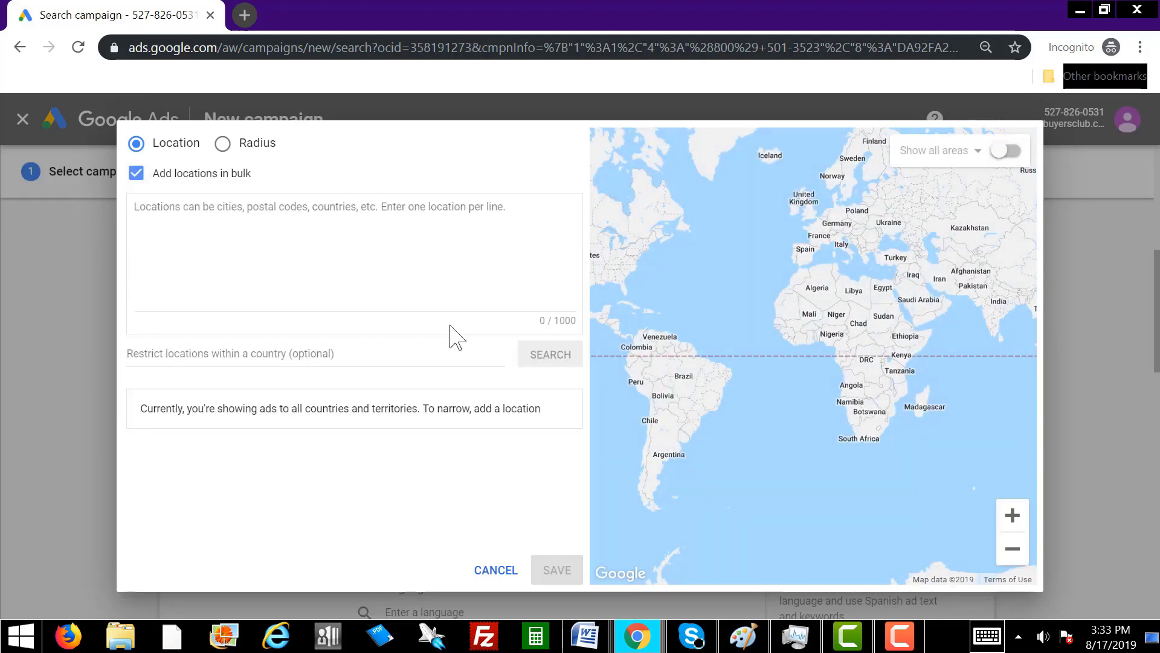
click(159, 211)
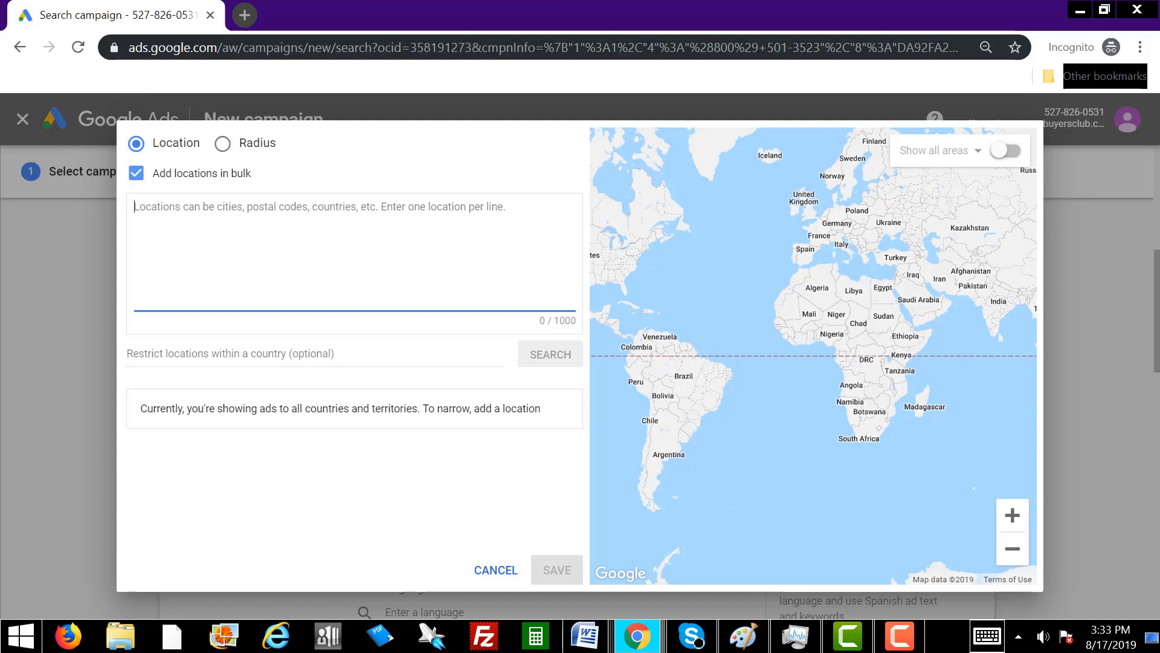
key(F9)
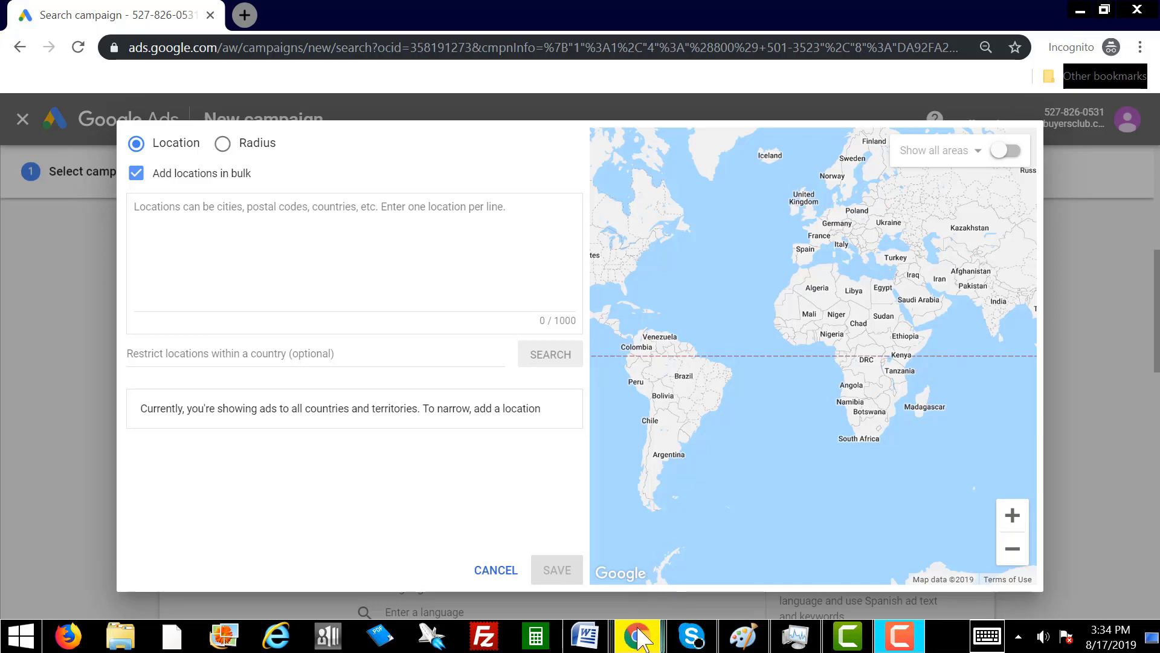
Switch to ListSource and consult the R.E. Hottest Zips by State sheet.
mouse_move(655, 631)
click(809, 547)
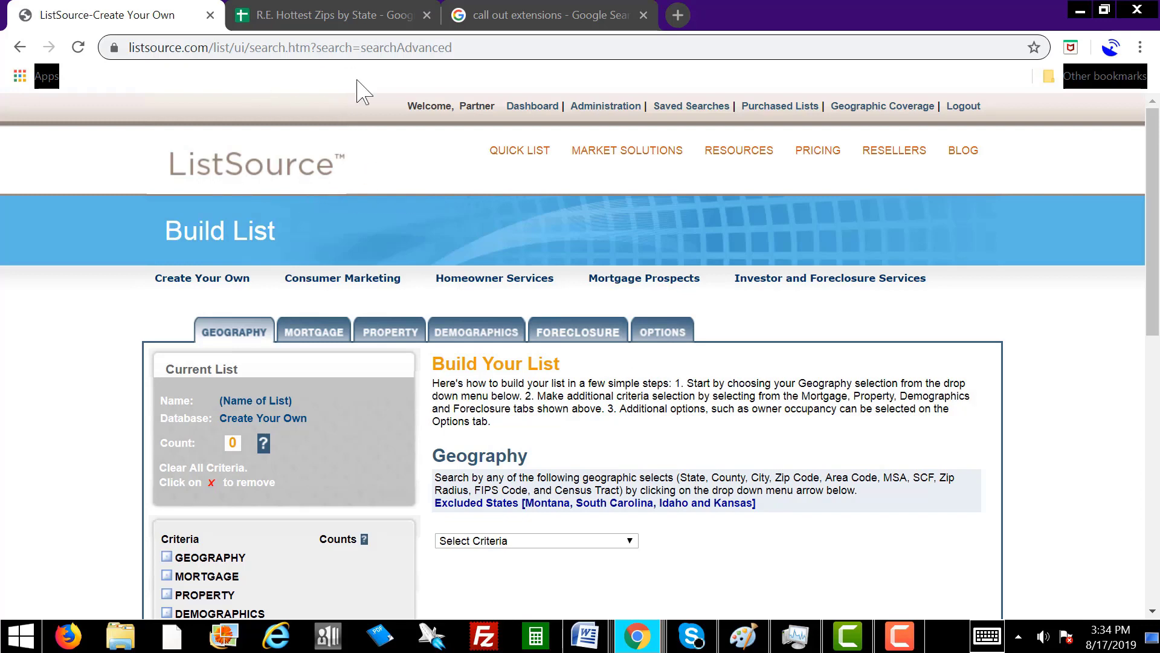
mouse_move(766, 311)
click(326, 15)
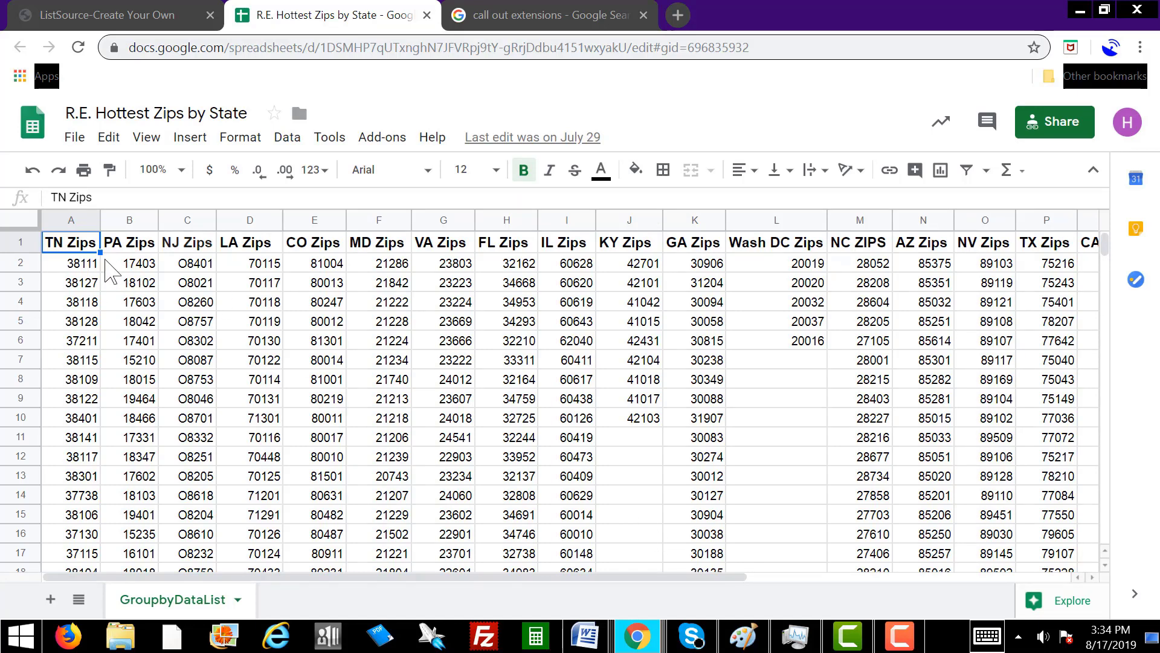
drag(665, 577, 518, 586)
Reload and log in to ListSource, then begin a Create Your Own list.
click(151, 17)
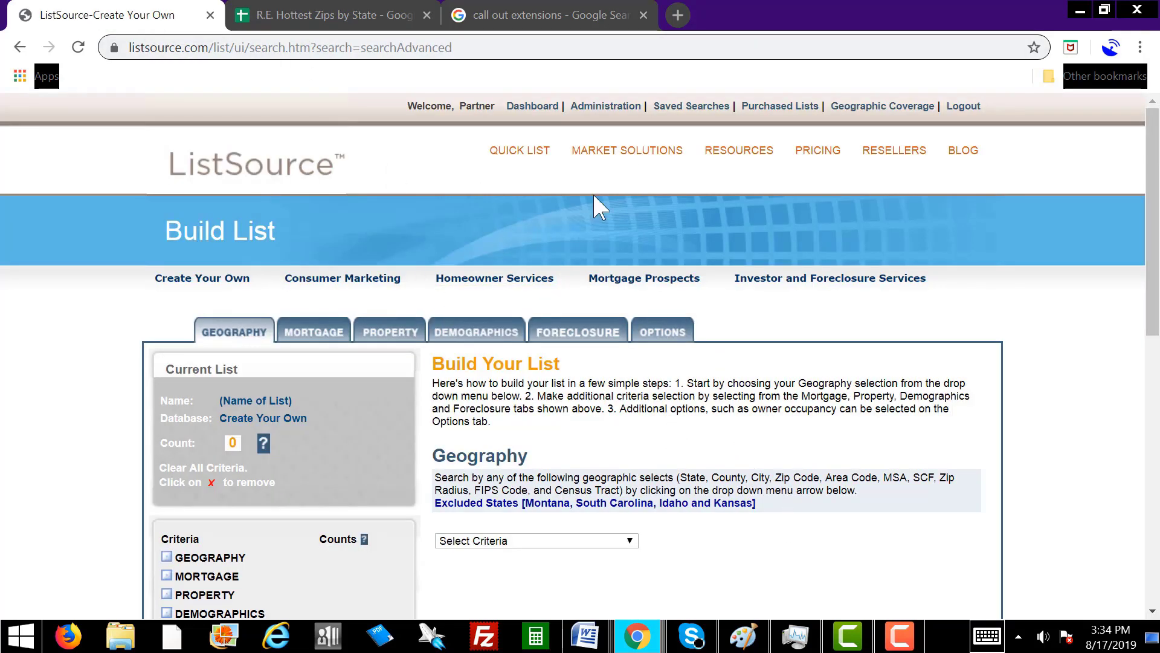
click(78, 47)
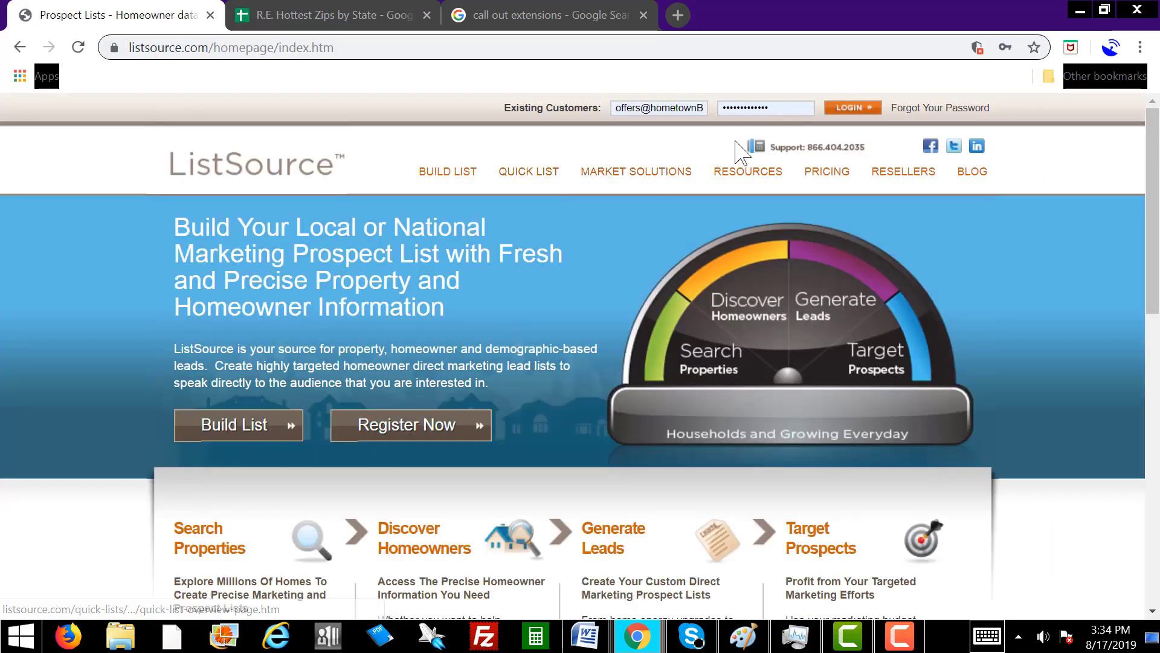
click(849, 107)
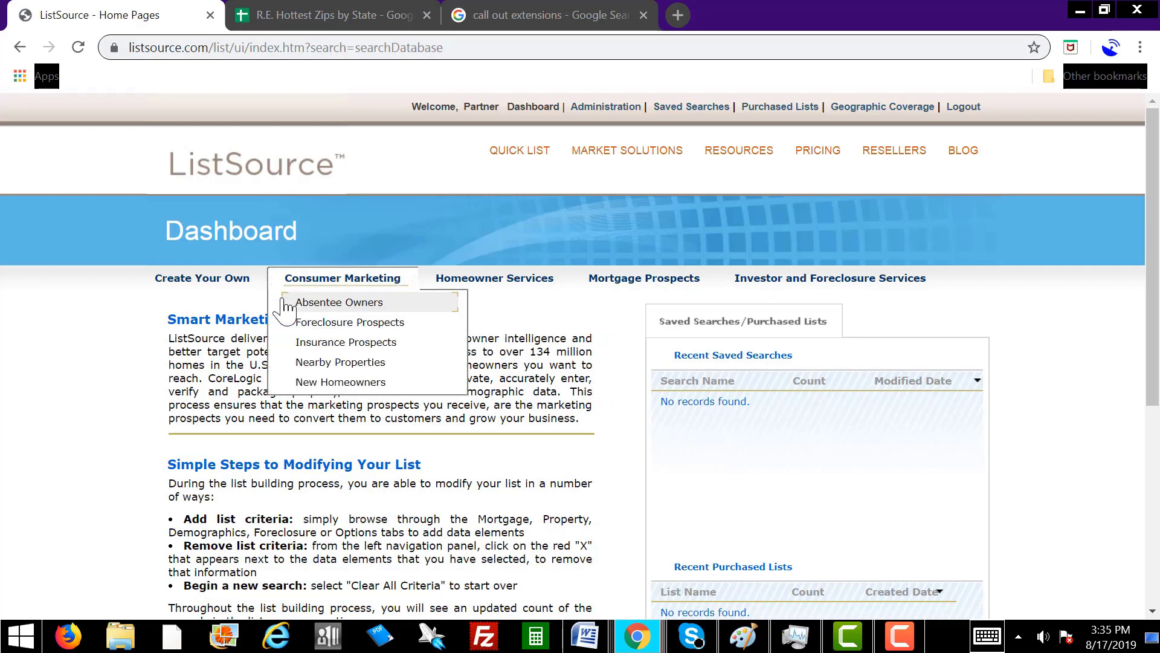
click(219, 282)
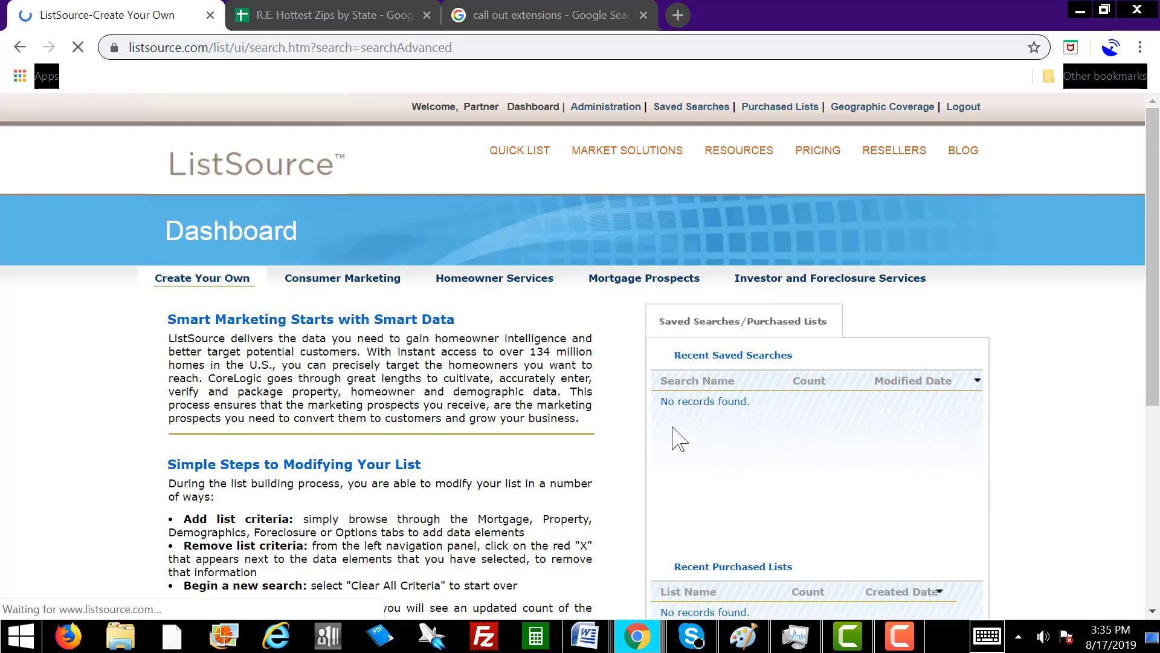
Set the geography criterion to State, checking the hottest ZIPs by state spreadsheet.
scroll(1047, 446, down, 1)
scroll(1048, 445, down, 2)
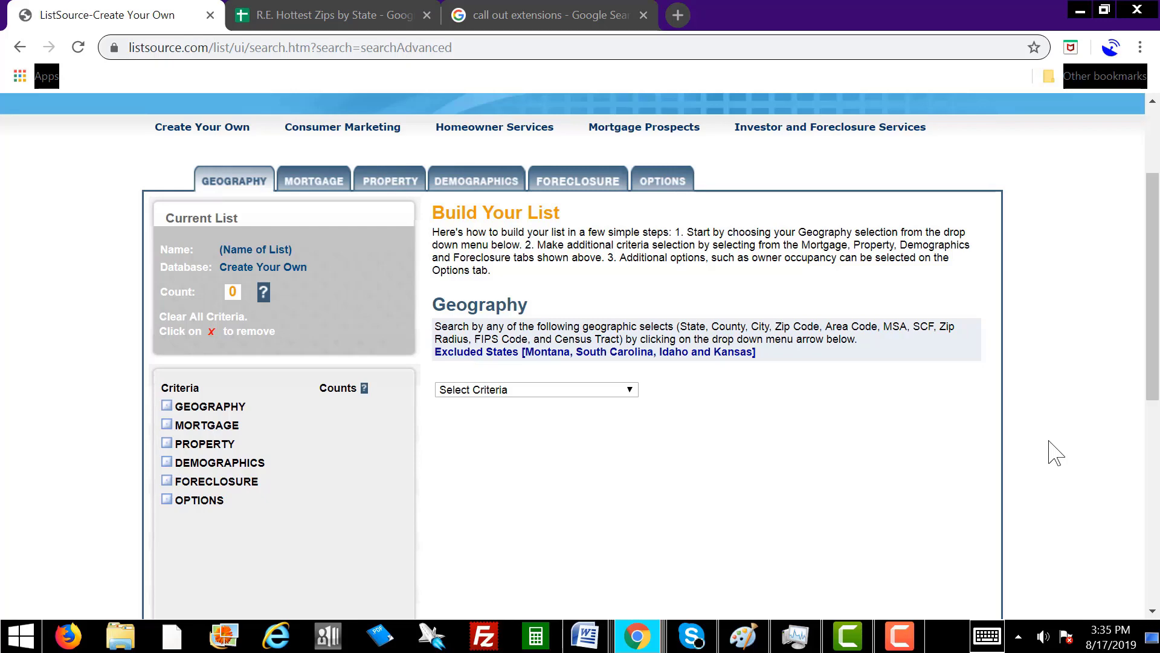
scroll(1054, 453, down, 2)
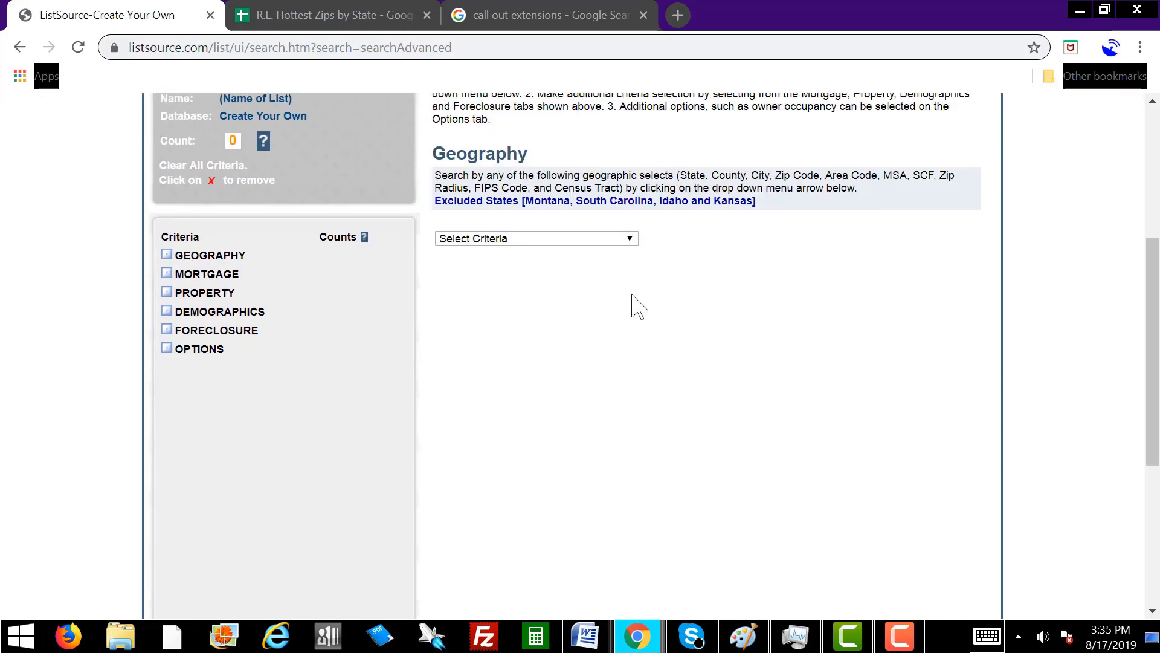
click(588, 241)
drag(629, 324, 649, 492)
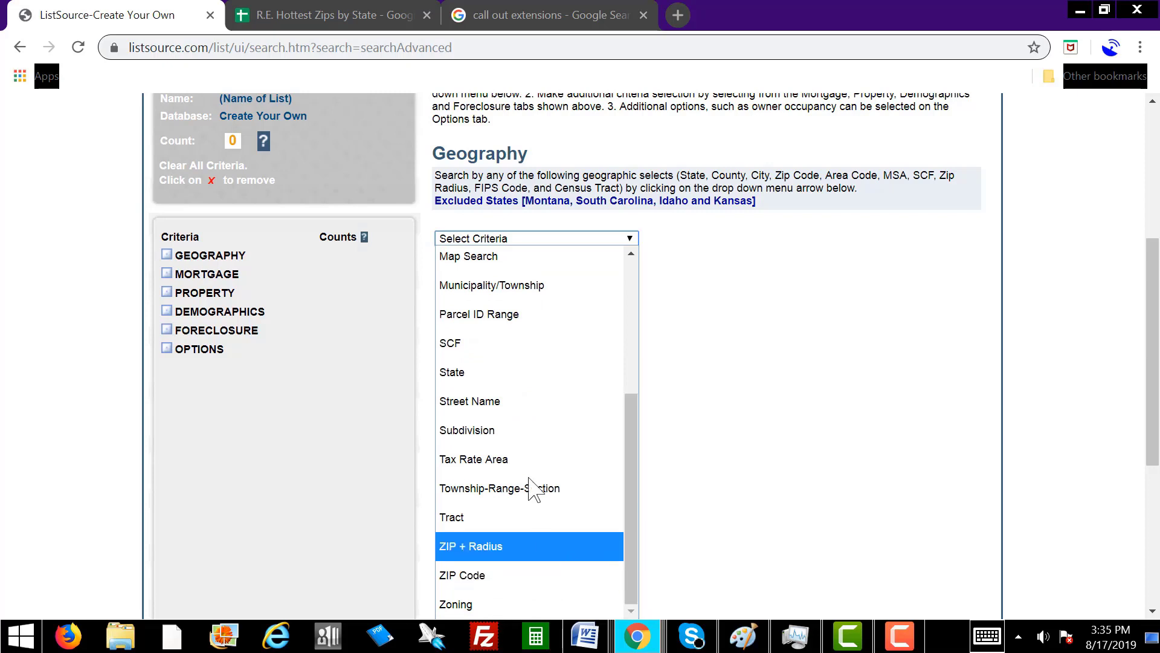
click(507, 373)
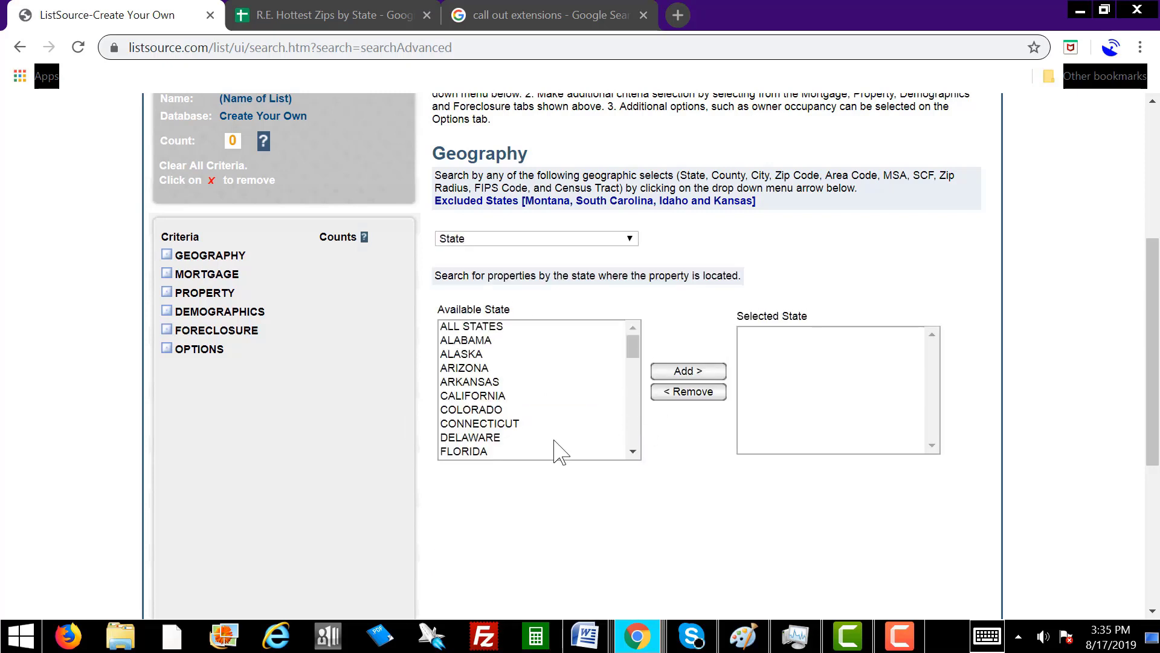
click(342, 18)
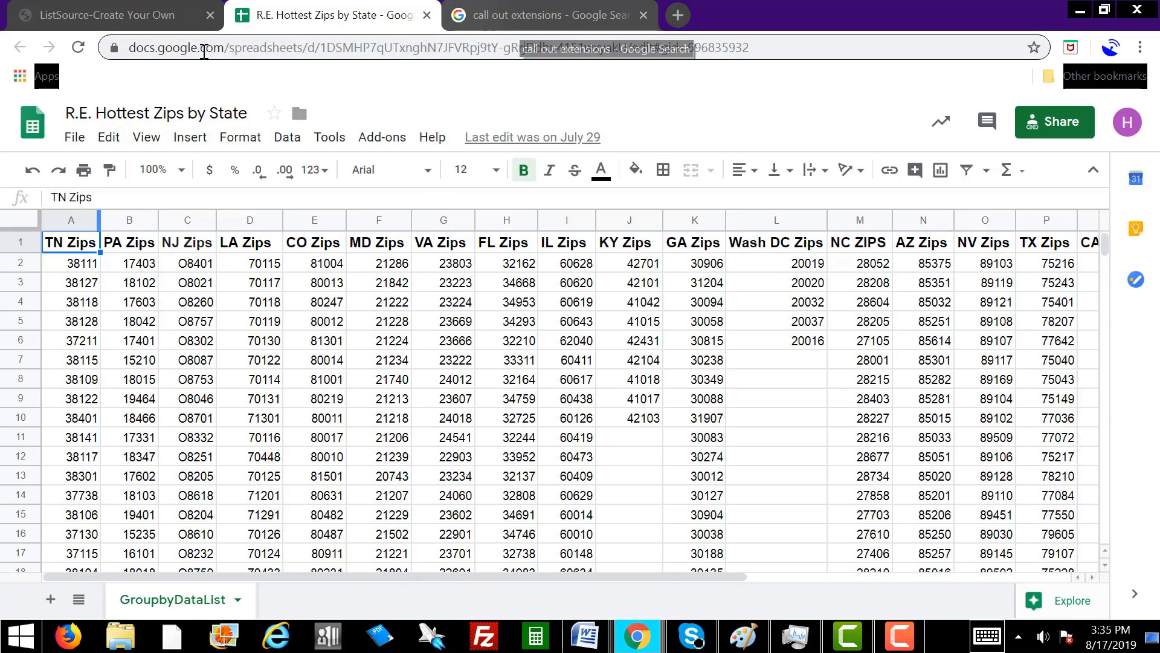
click(151, 15)
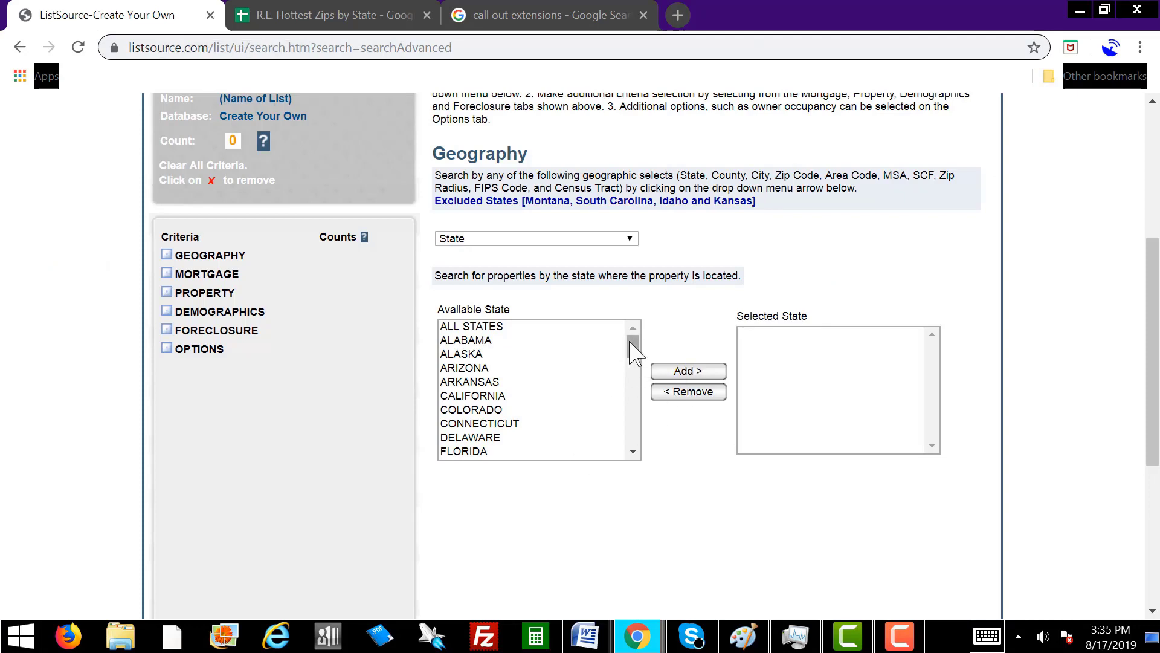
Add TENNESSEE to the selected states, keeping State as the criterion.
drag(631, 343, 635, 430)
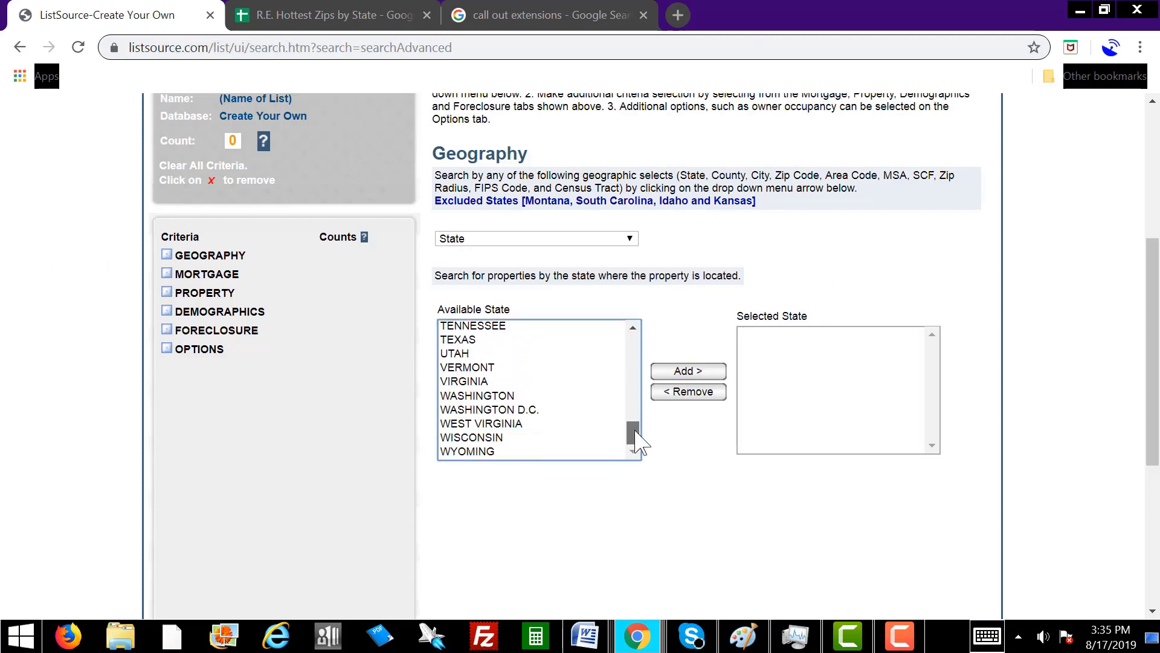
click(505, 327)
click(691, 373)
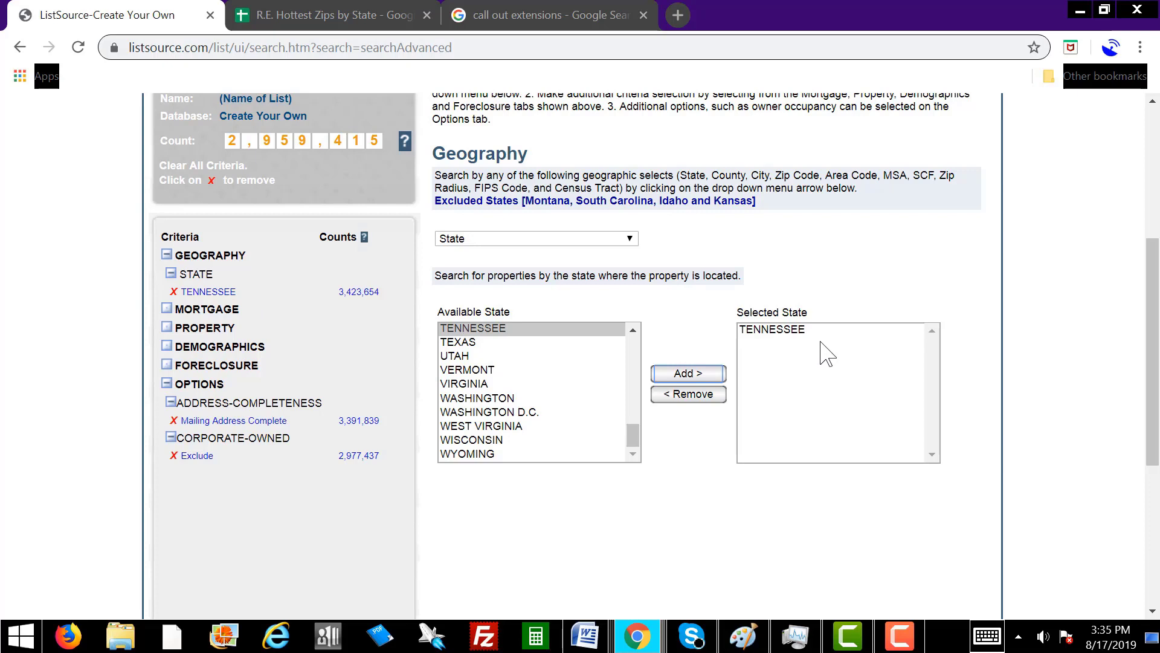
click(603, 241)
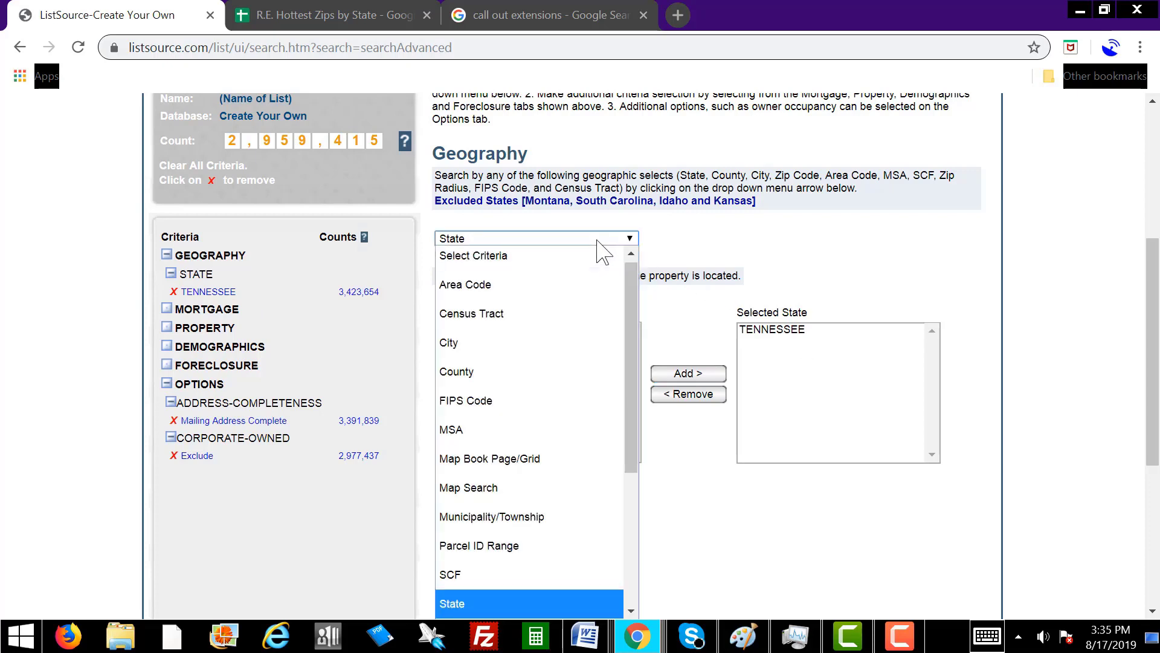
key(Home)
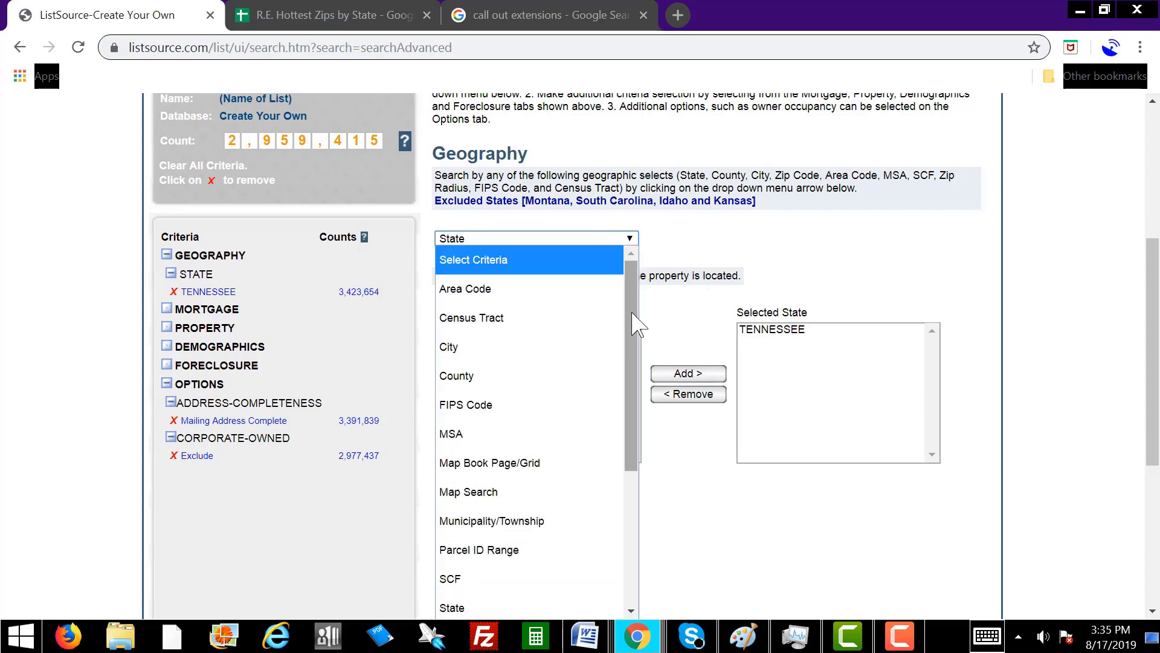
drag(632, 324, 628, 503)
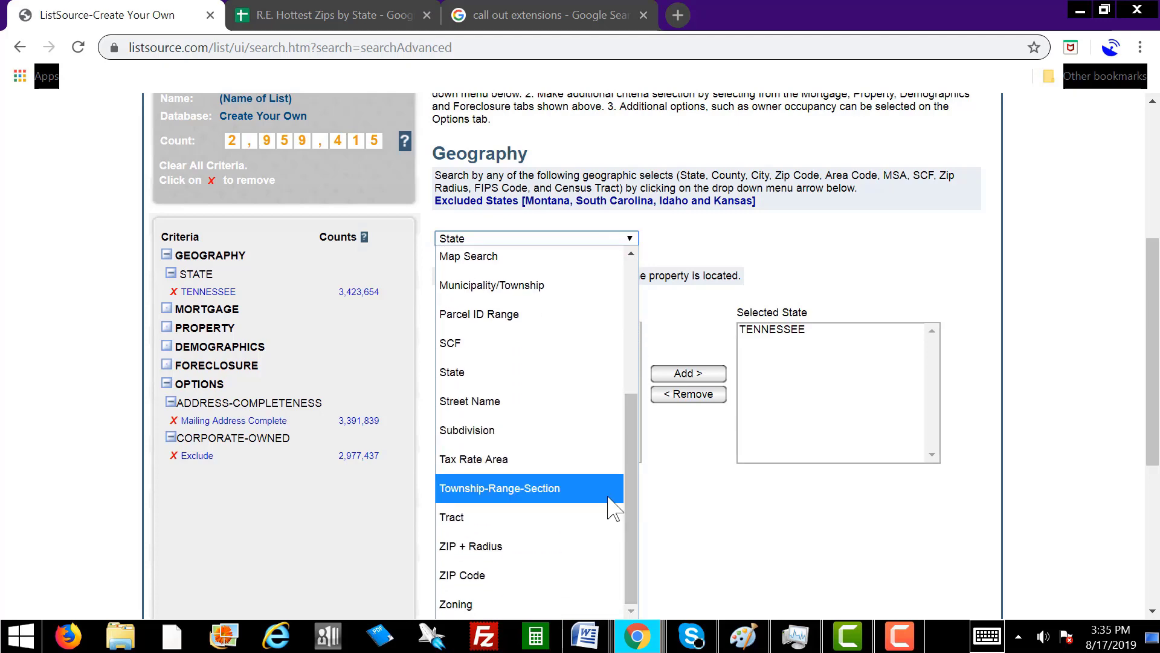
scroll(611, 502, up, 5)
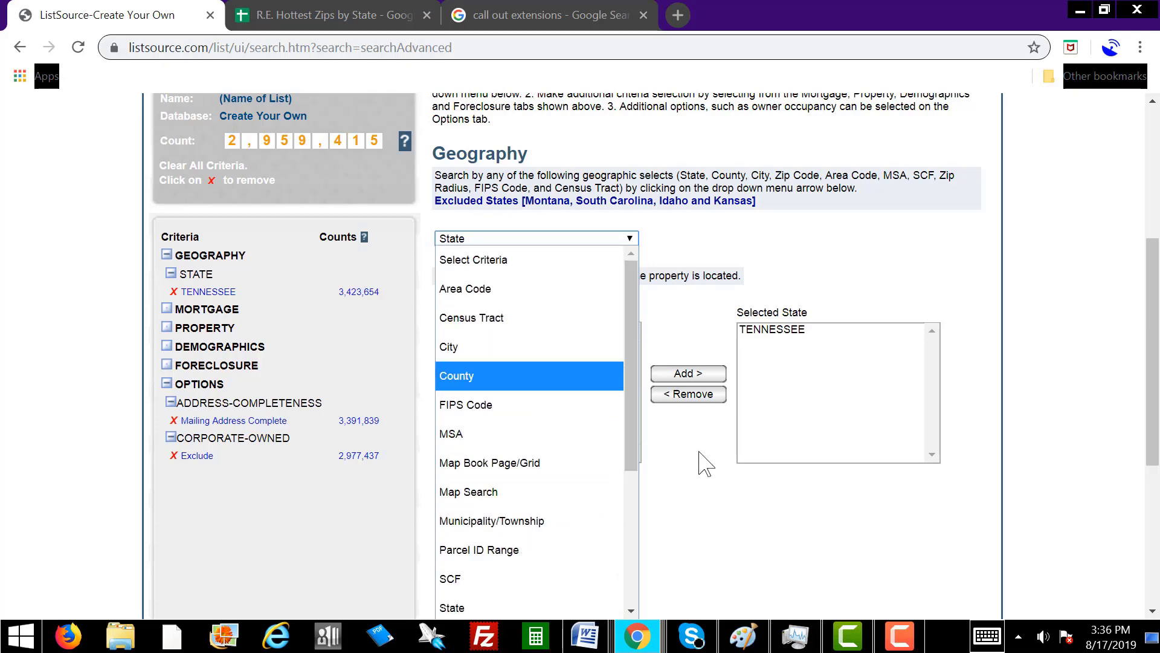
click(681, 475)
scroll(681, 476, up, 5)
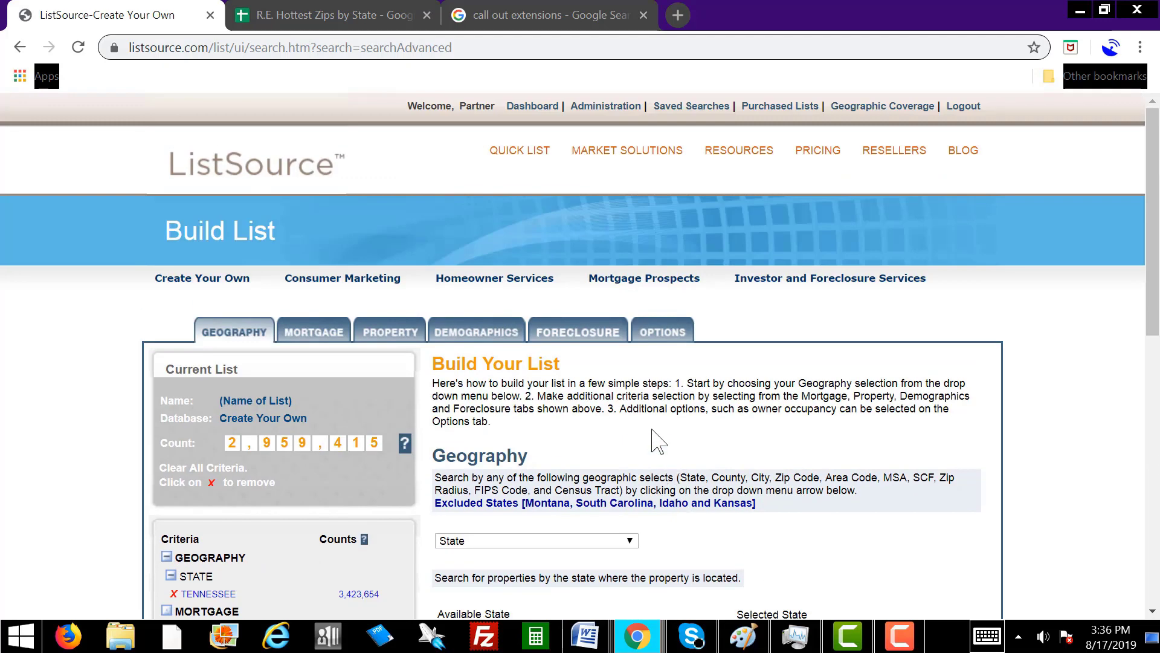
Switch to the property criteria and filter the list by Property Type.
click(390, 338)
scroll(885, 441, down, 3)
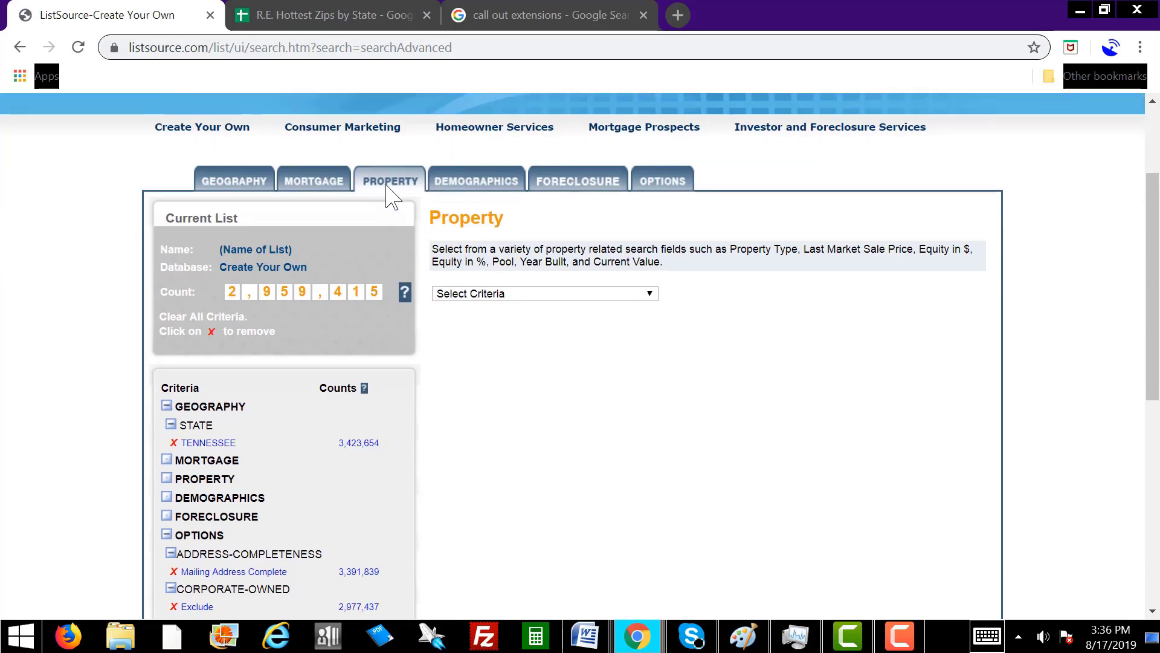
click(603, 293)
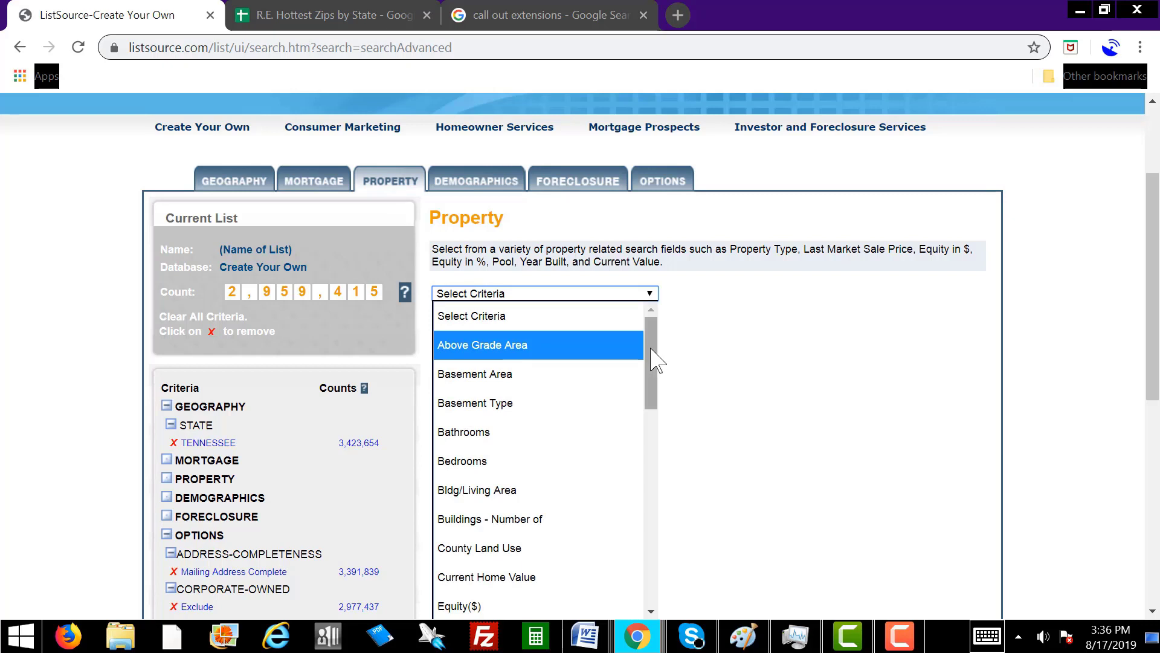
drag(651, 347, 601, 497)
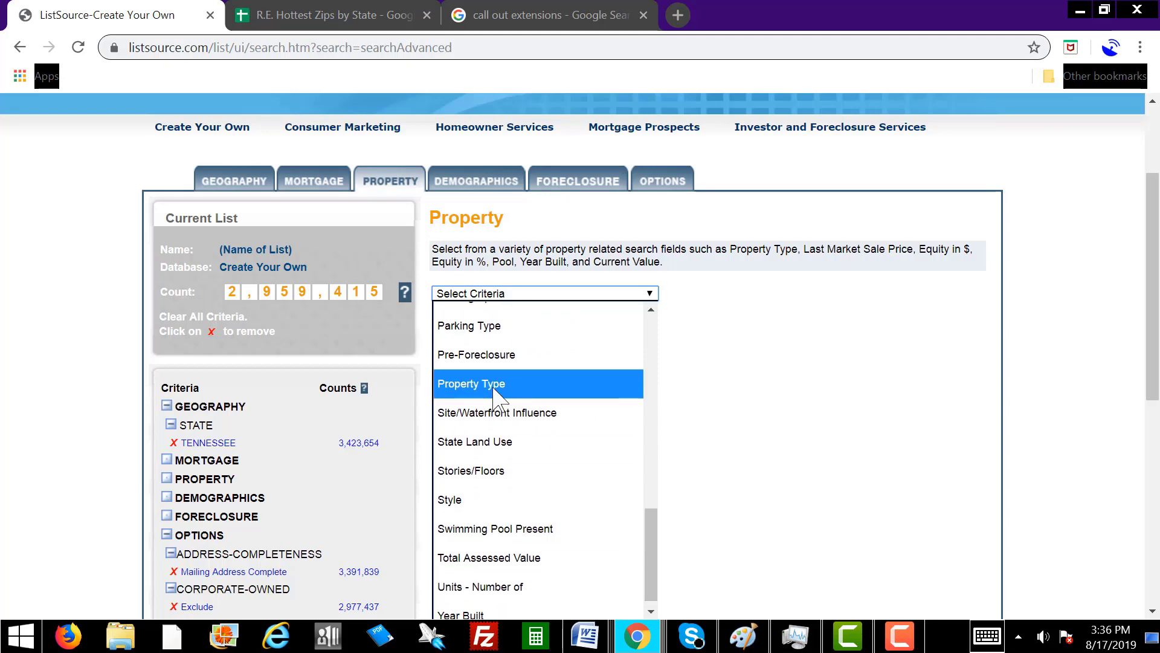
click(474, 381)
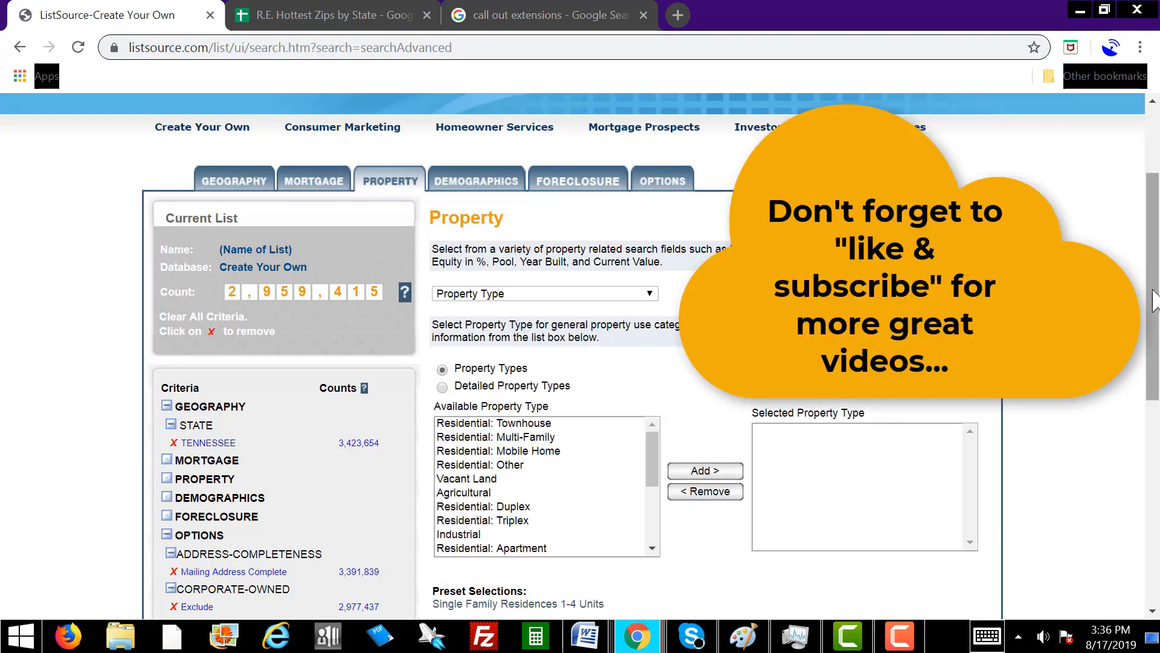
scroll(611, 329, down, 2)
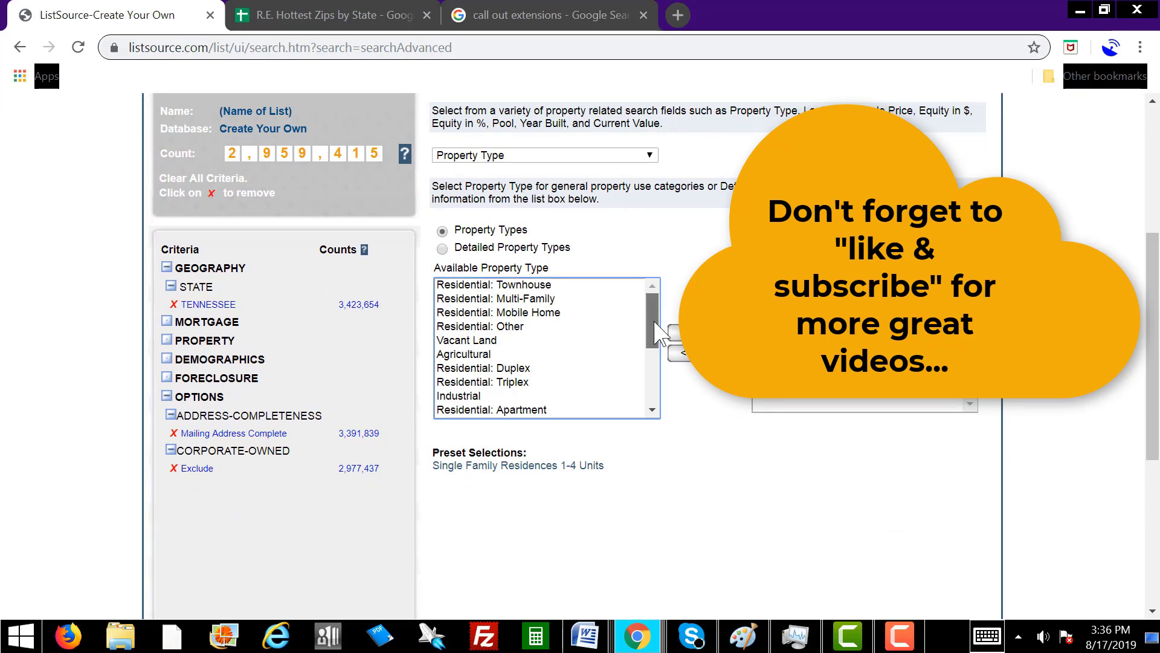
drag(653, 327, 651, 387)
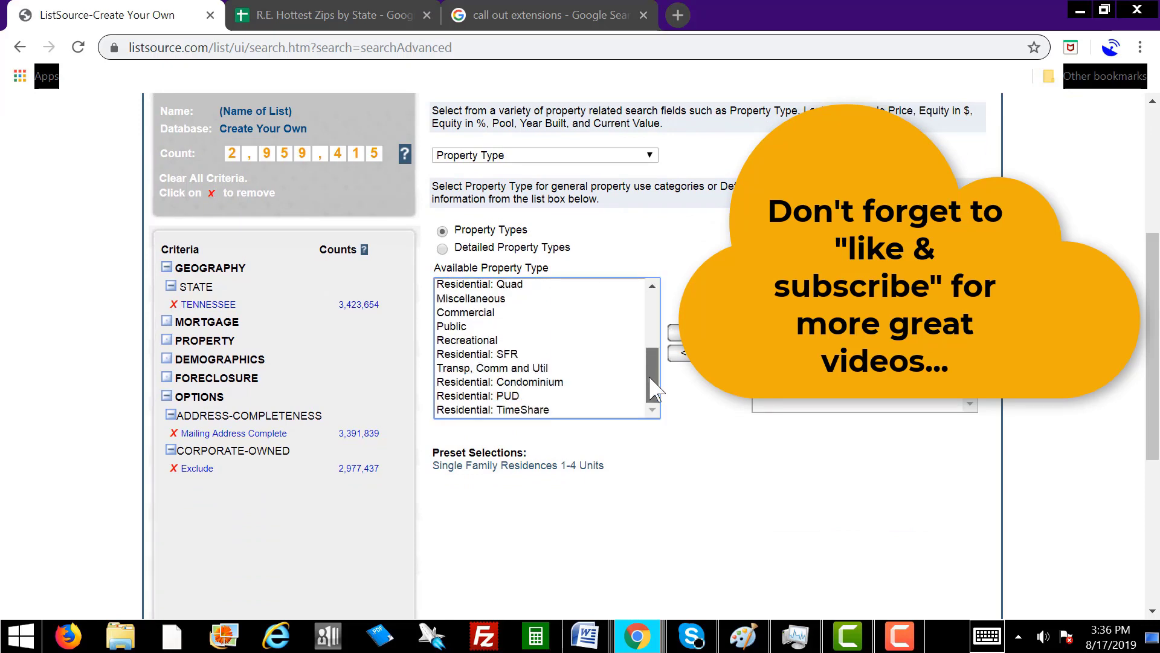
Add Residential SFR, Townhouse, Multi-Family, Duplex and Triplex to the selected property types.
click(481, 355)
click(689, 332)
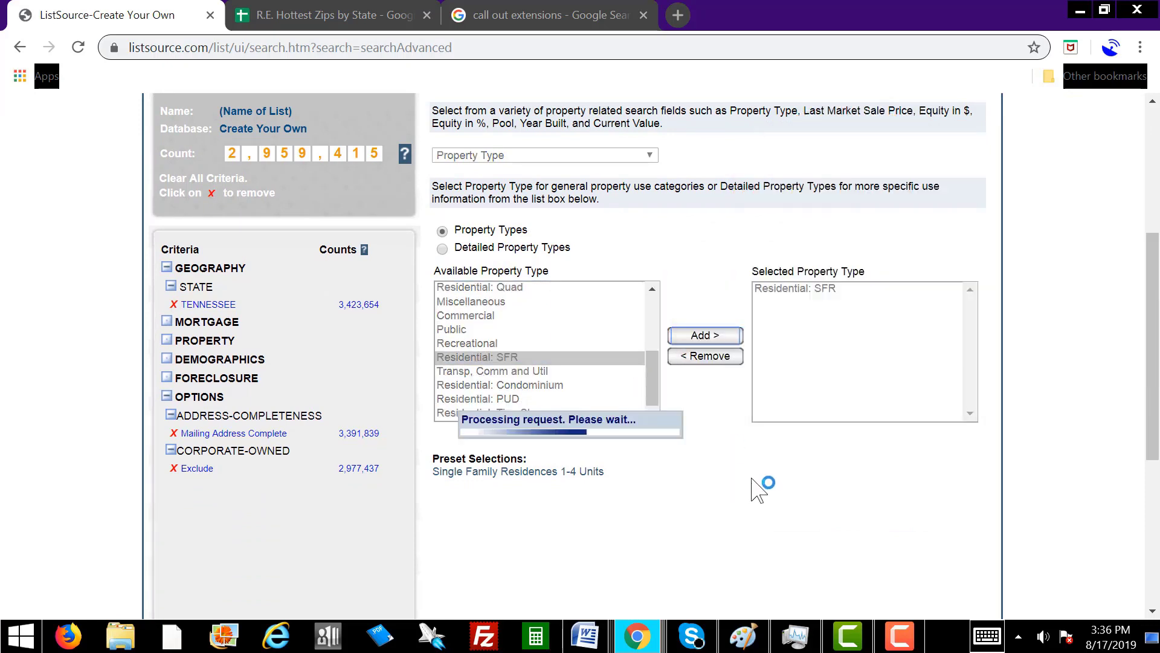
drag(656, 370, 656, 316)
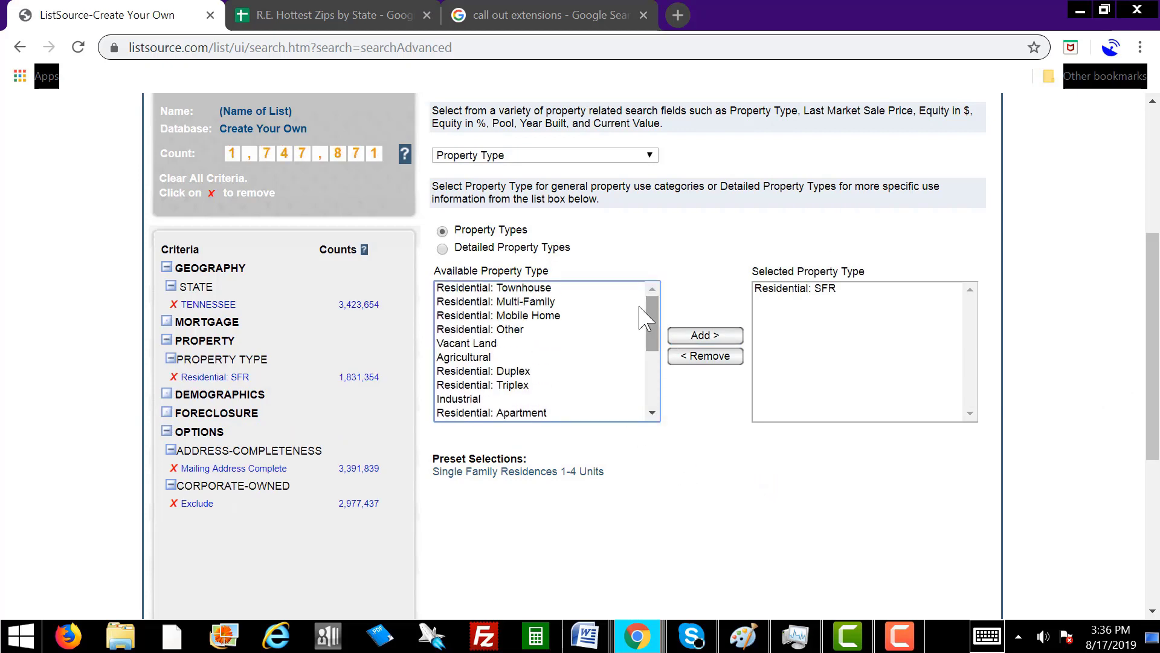
click(553, 288)
click(691, 339)
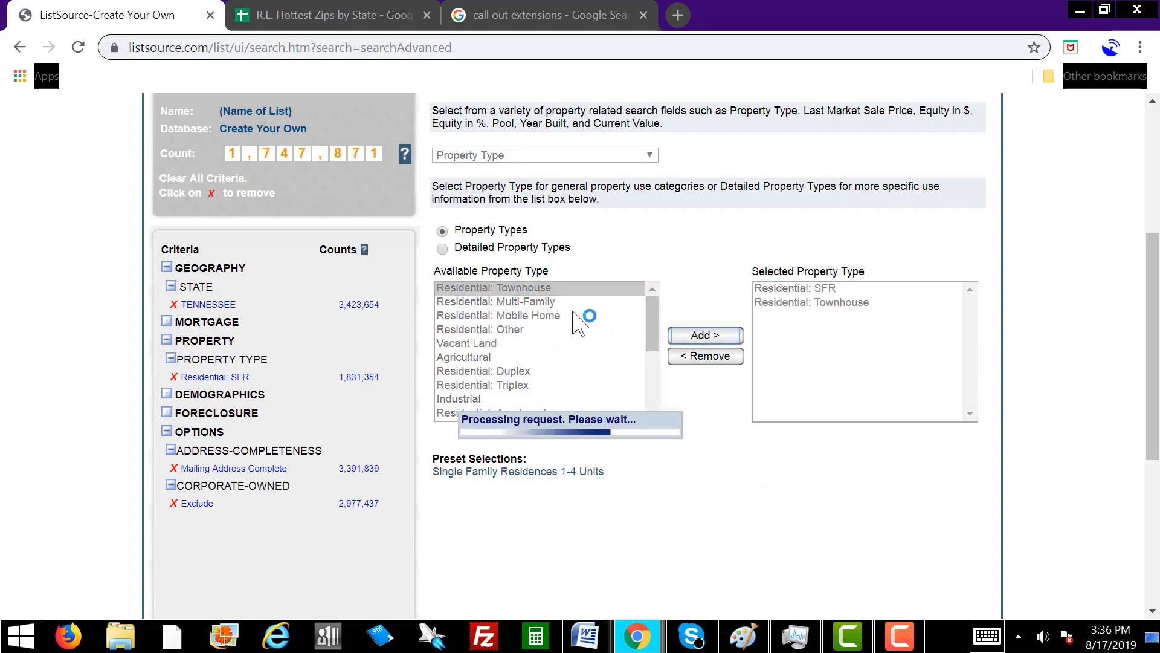
click(541, 302)
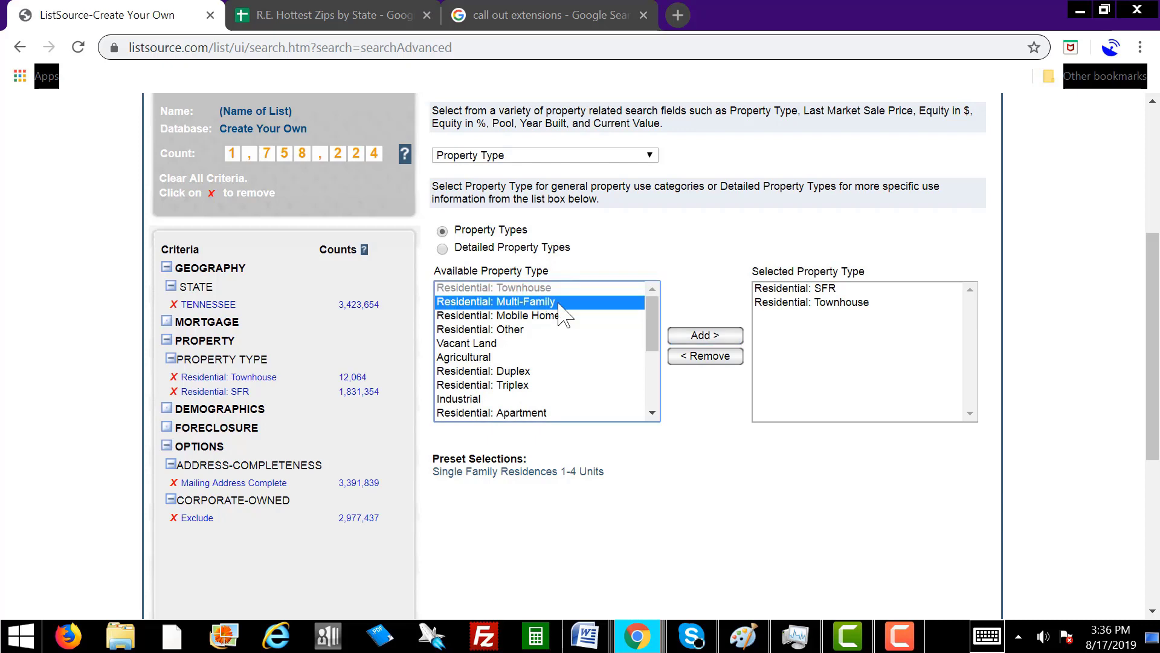
click(689, 336)
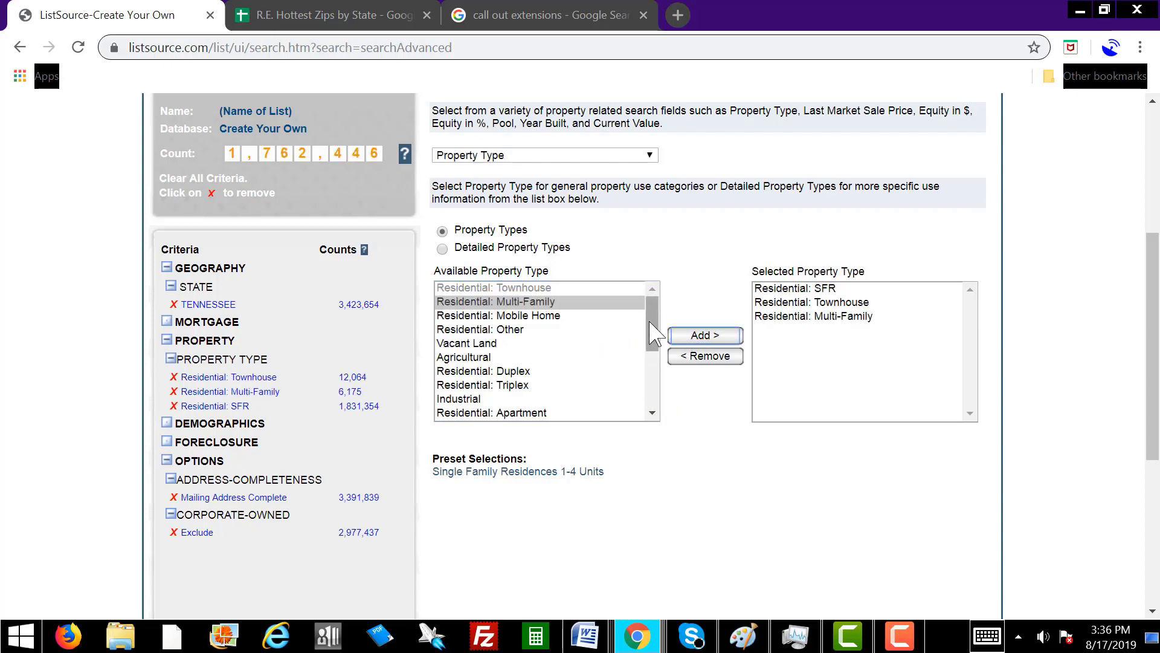
click(529, 371)
click(702, 337)
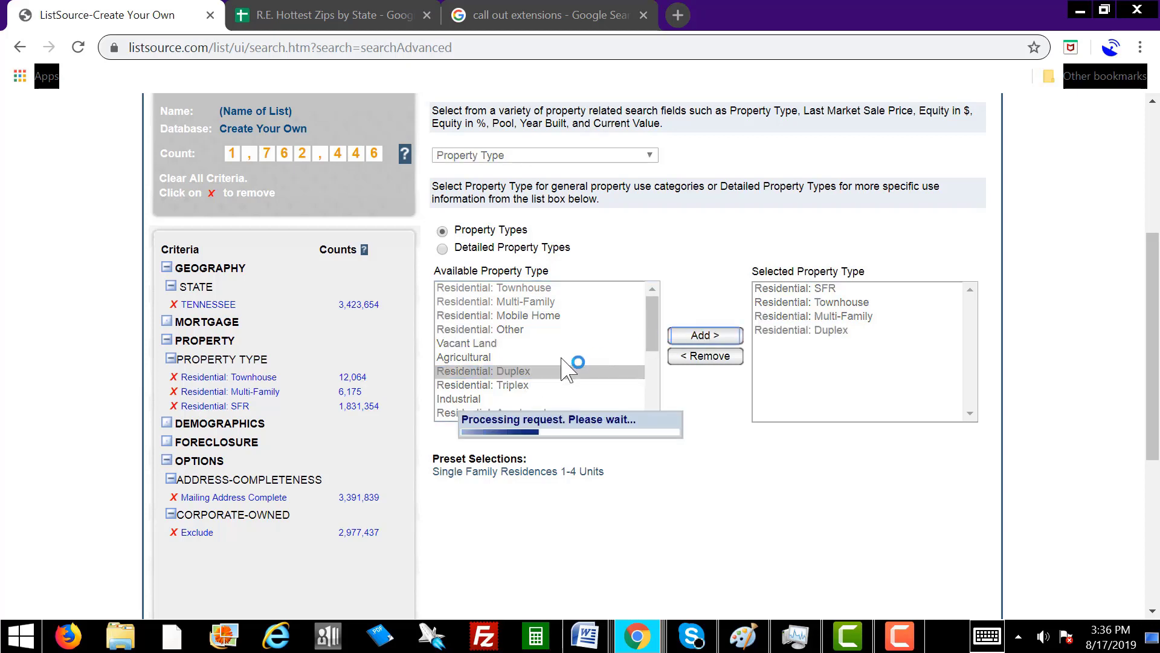
click(529, 386)
click(718, 336)
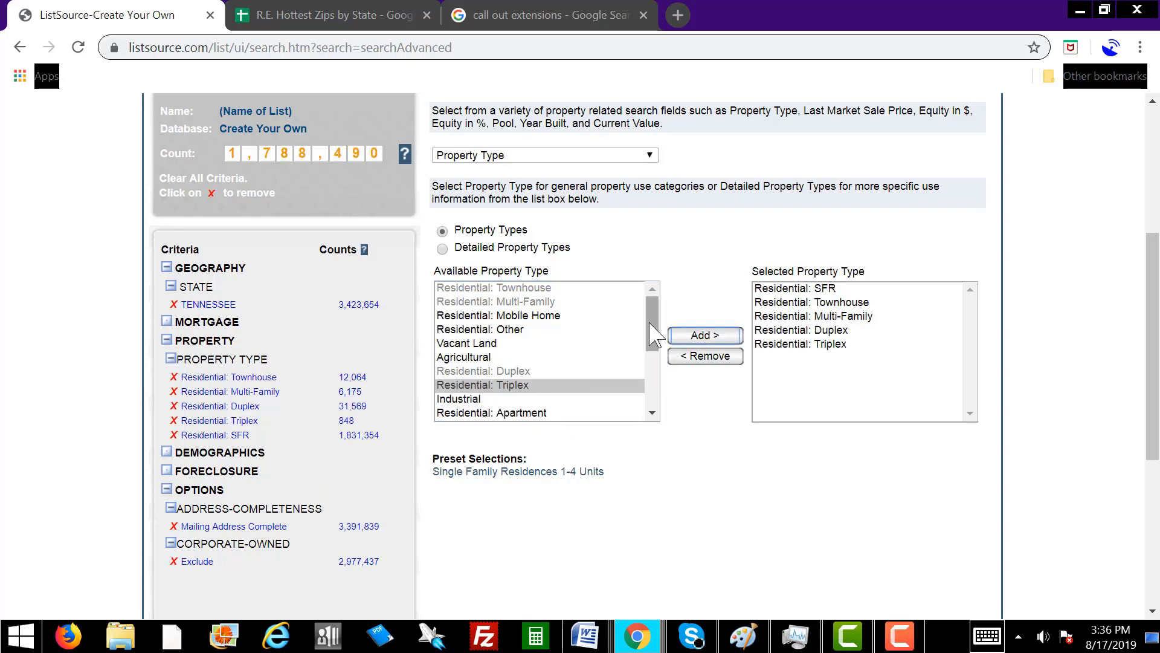
Add Residential Quad and Condominium to the selected property types.
drag(653, 319, 652, 353)
click(529, 340)
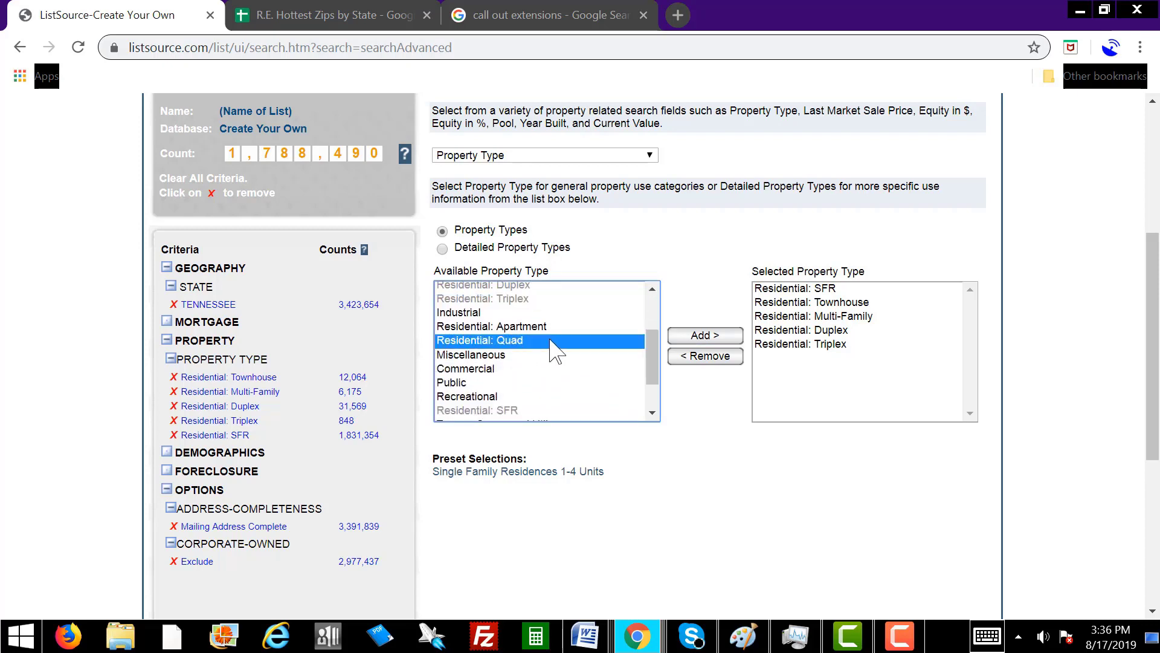
click(698, 336)
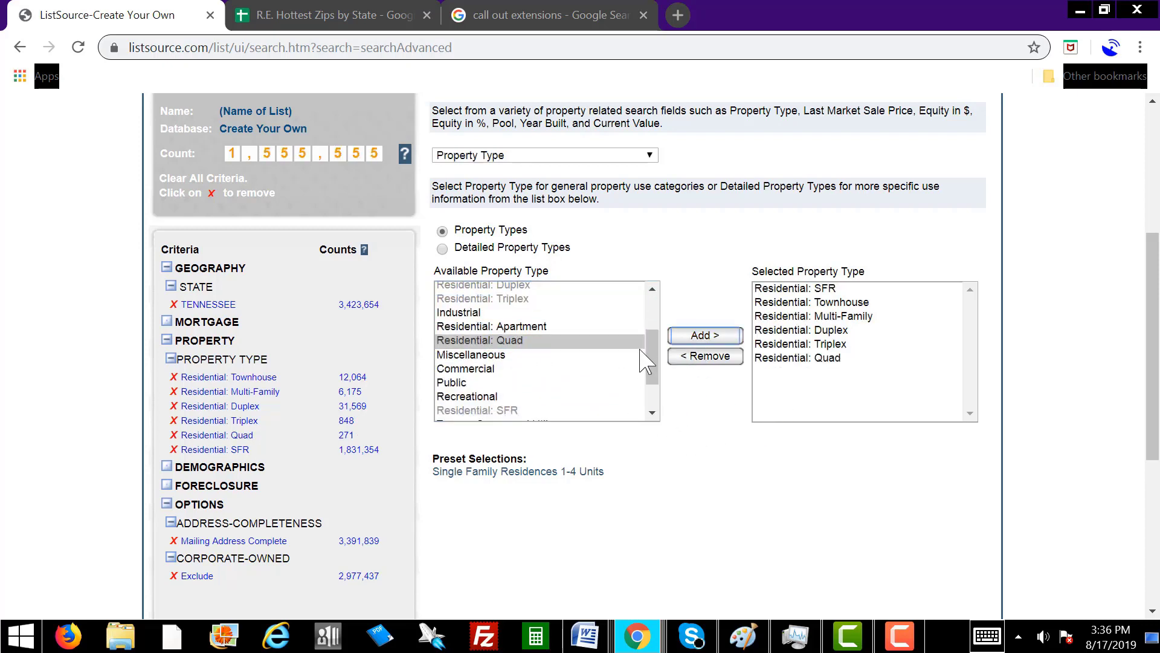
drag(653, 356, 653, 378)
click(560, 386)
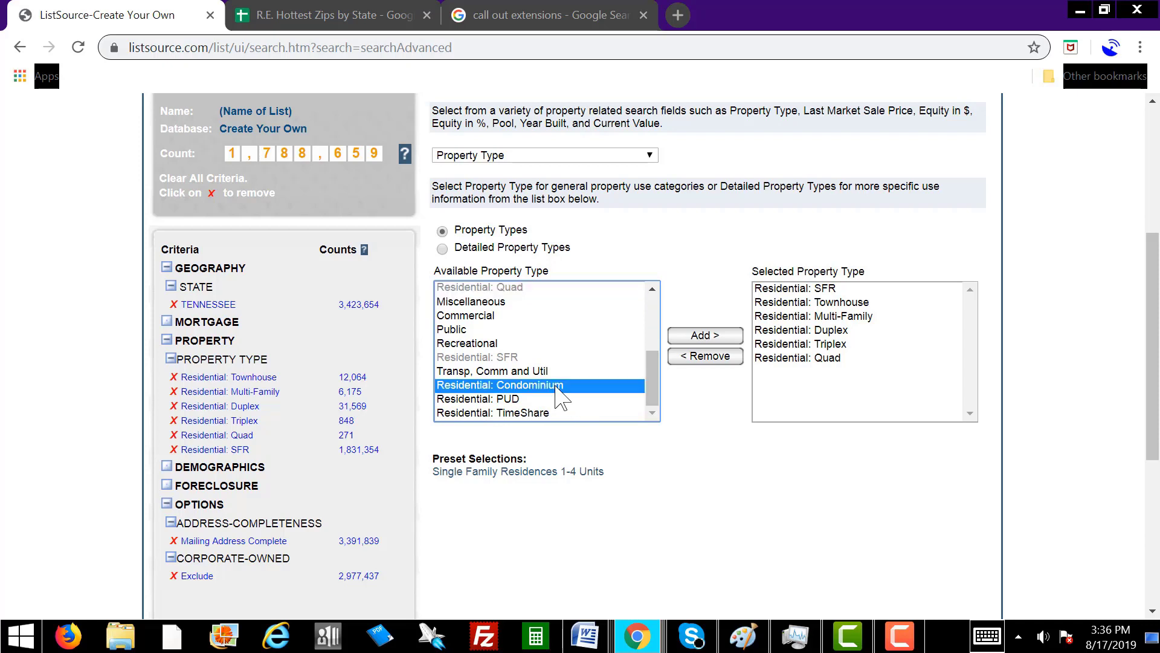
click(717, 342)
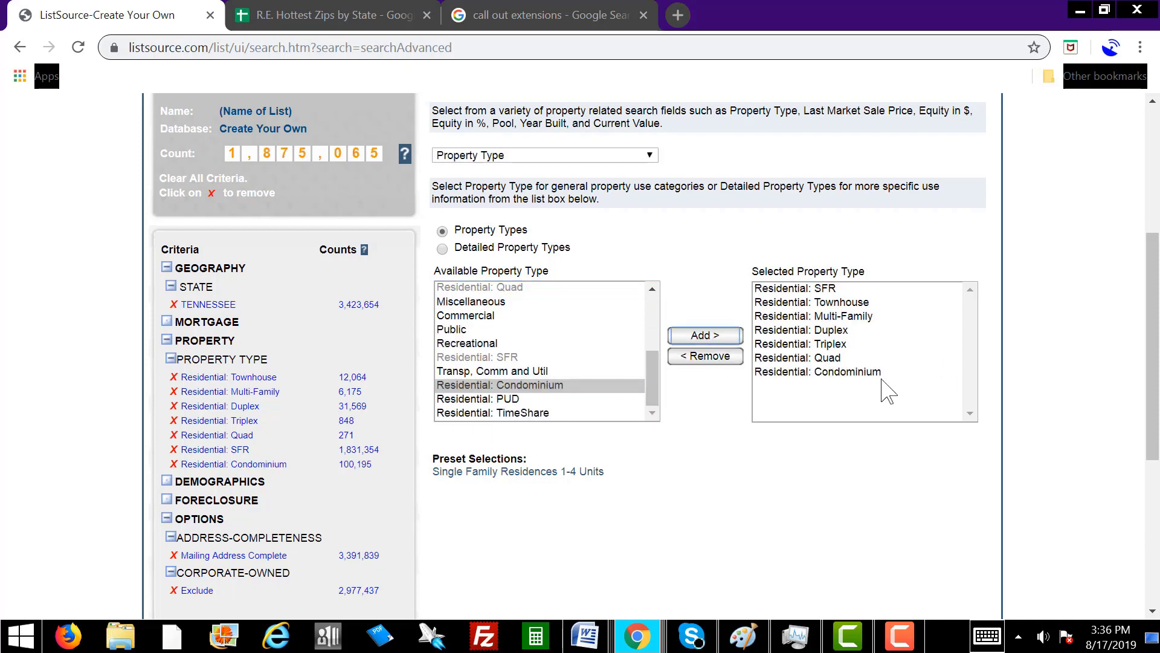
key(alt+Tab)
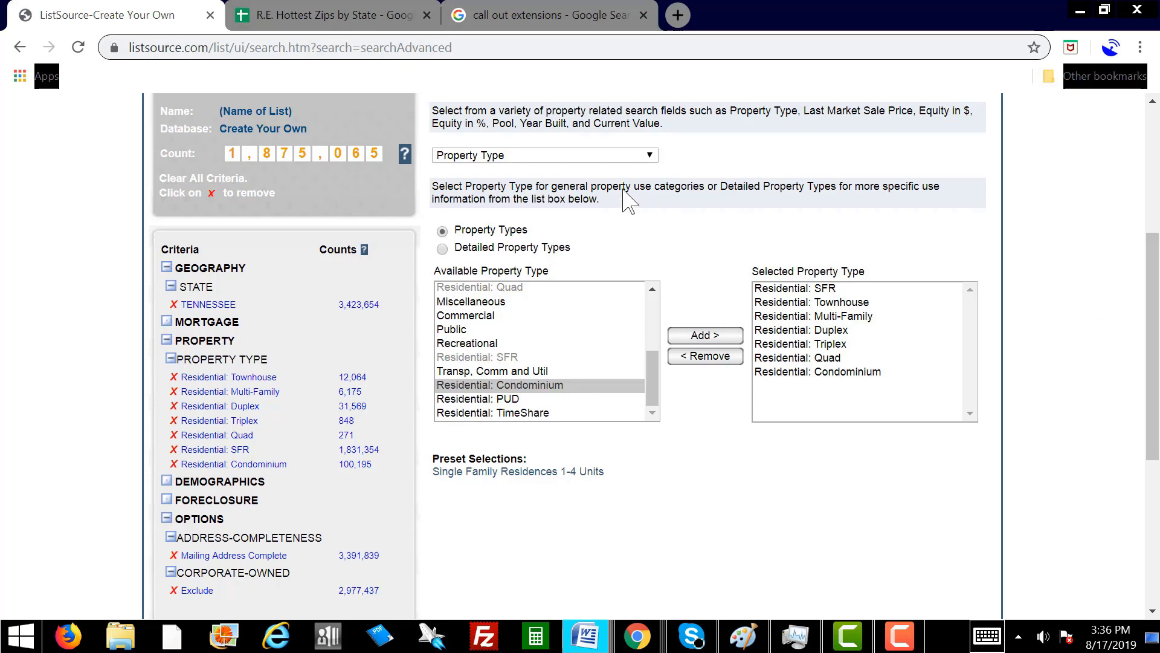
click(599, 158)
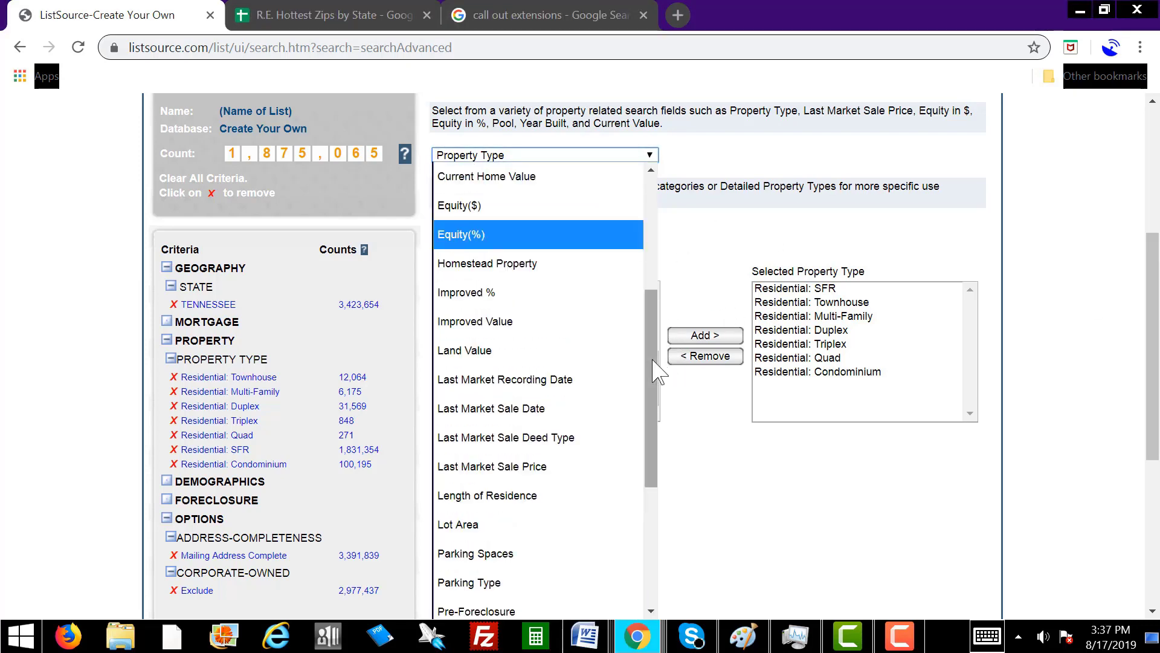
Add Total Assessed Value ranges $1-$50,000 through $200,001-$300,000 to the criteria.
drag(658, 373, 648, 512)
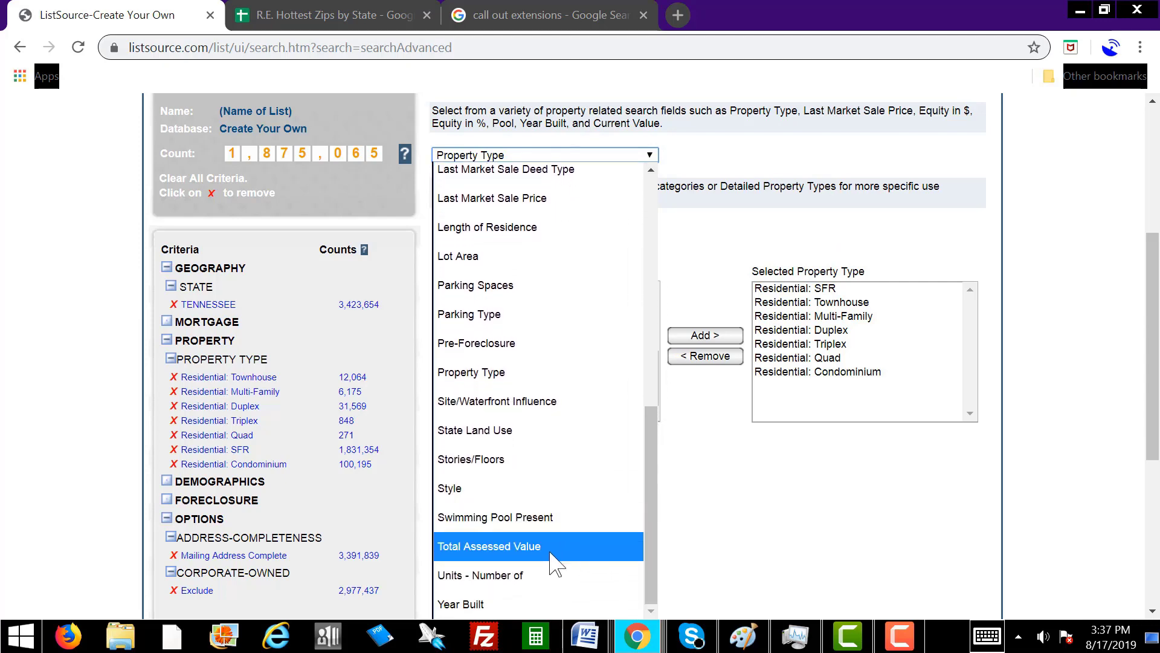
click(553, 547)
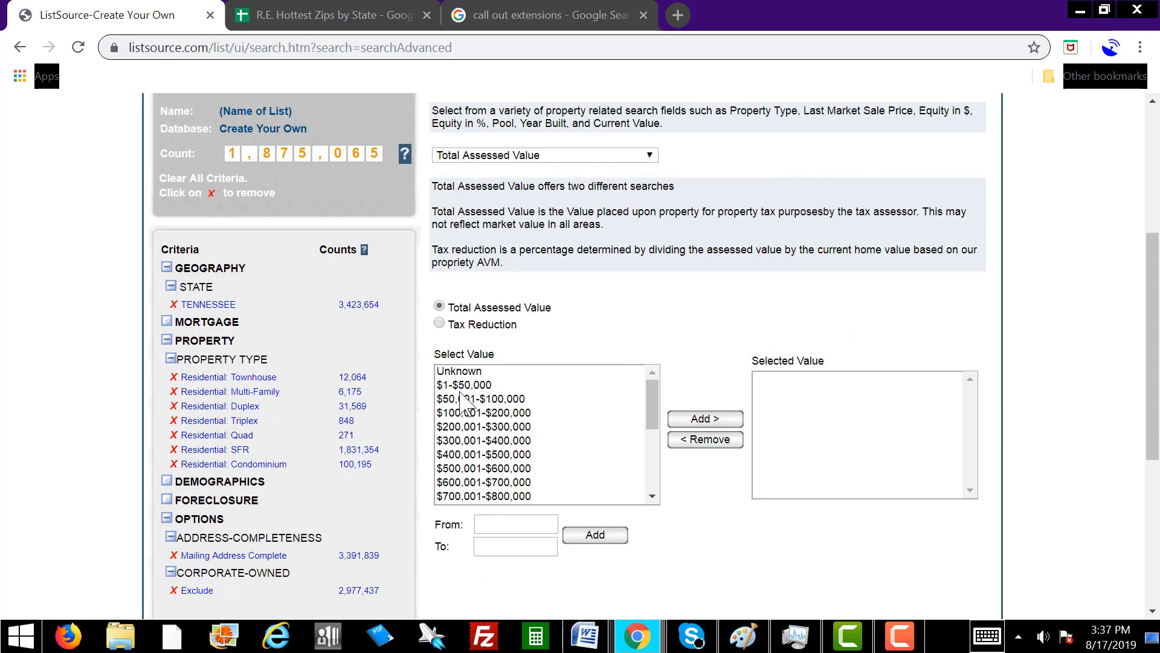
click(480, 385)
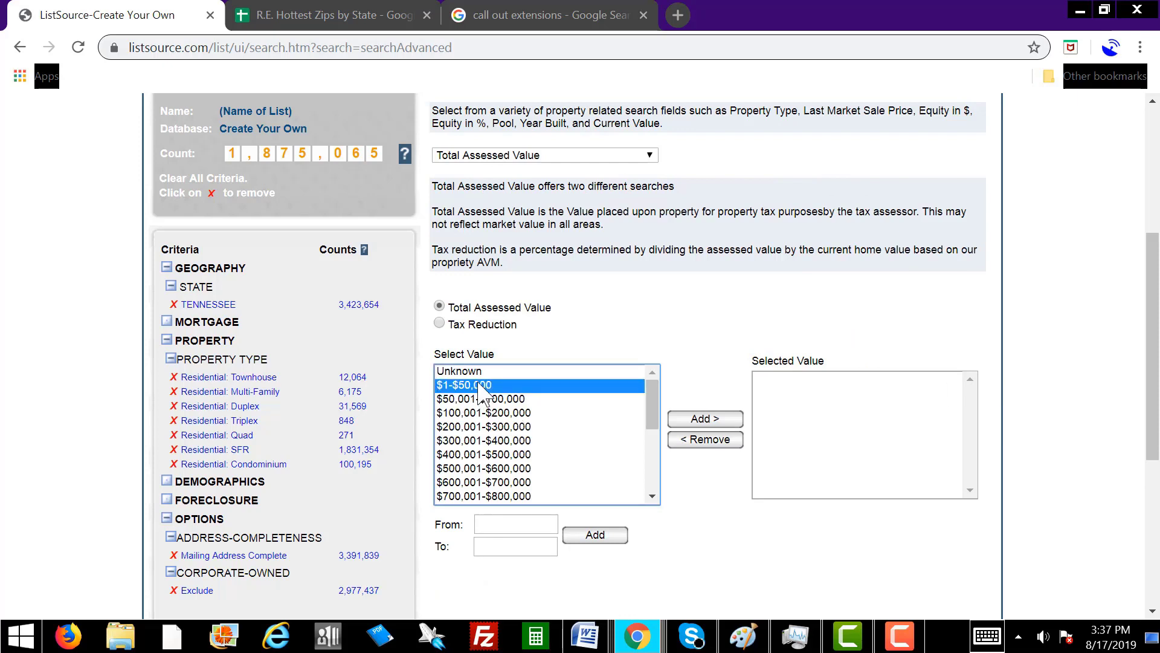
shift+click(499, 427)
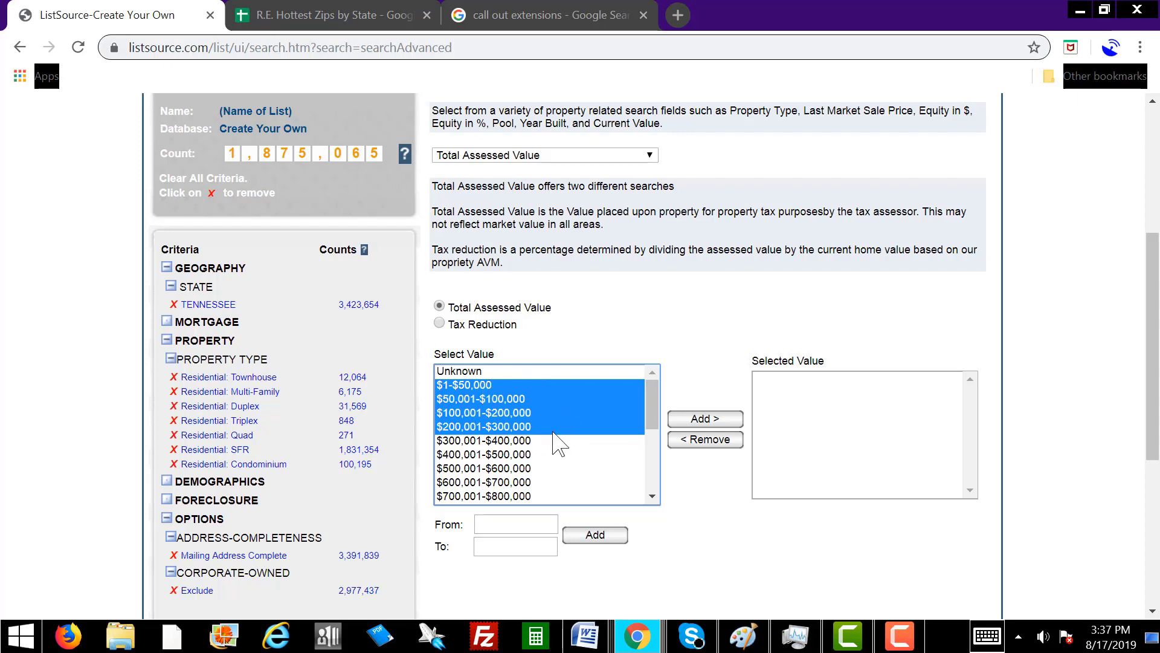
click(713, 420)
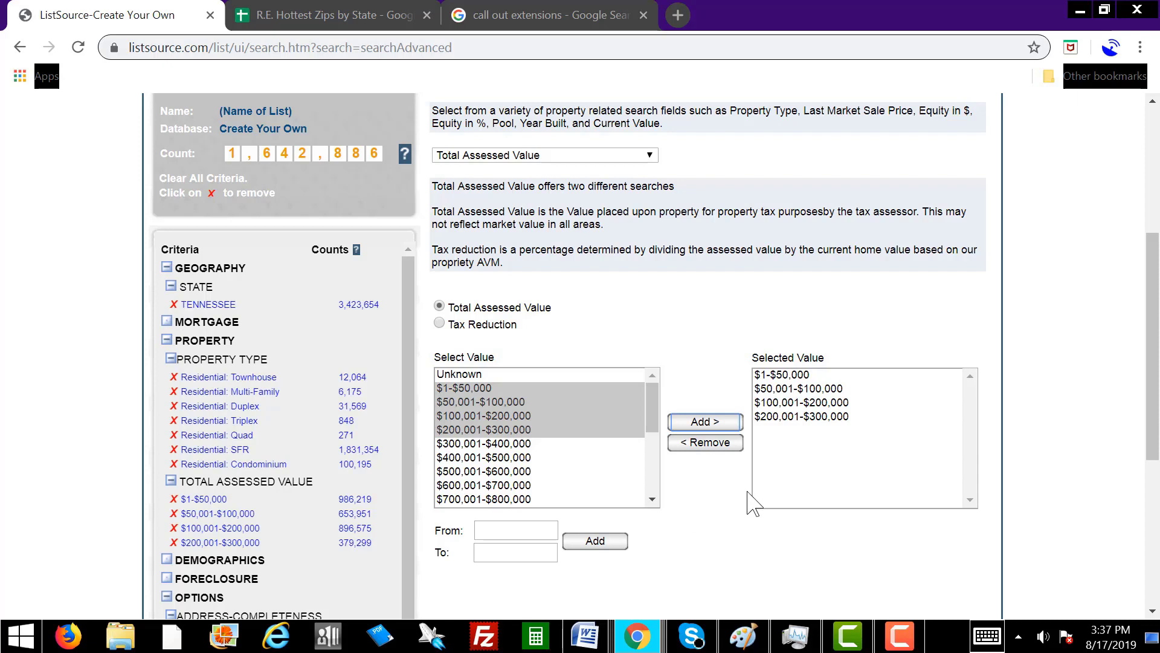
key(alt+Tab)
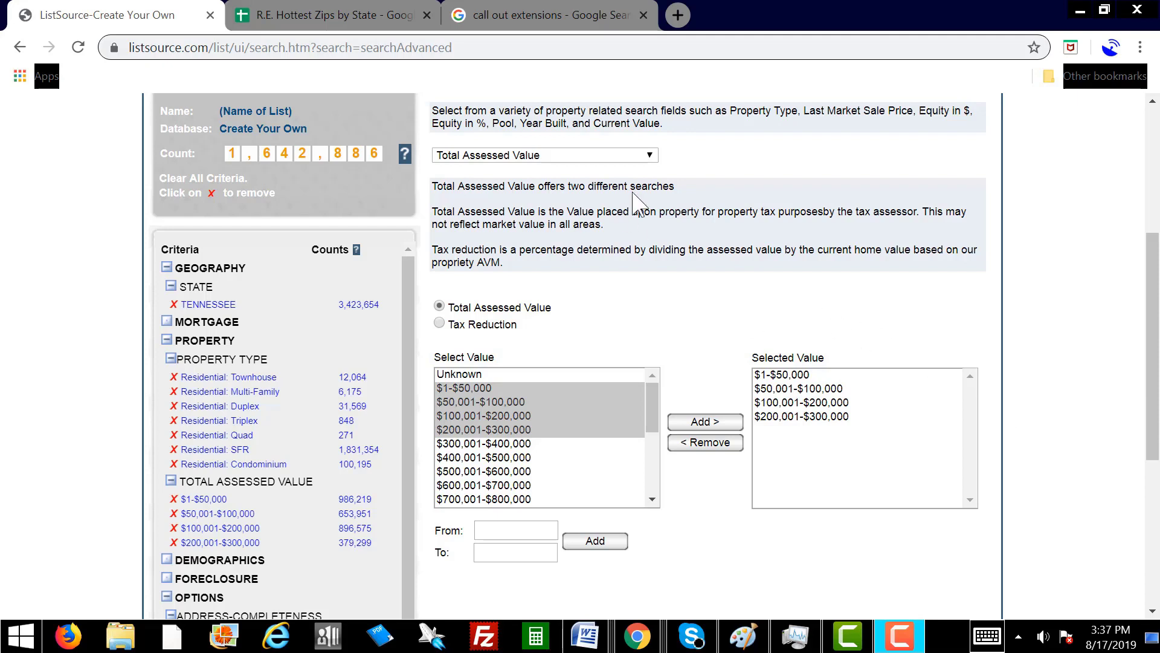
click(604, 158)
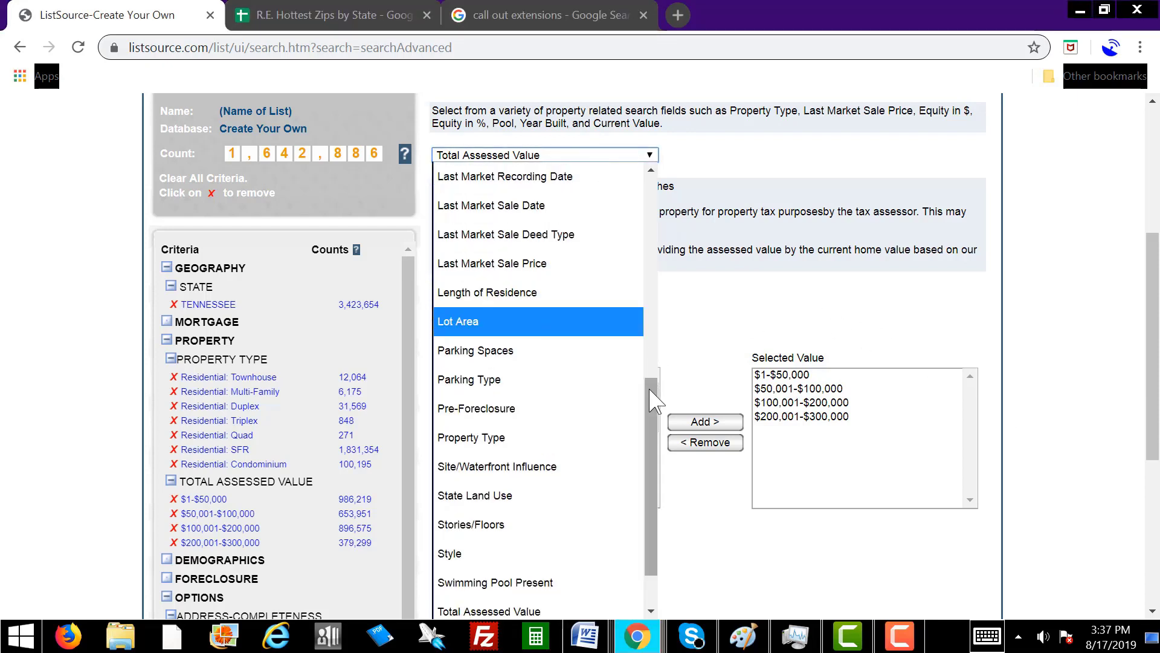
Add a Year Built filter from 1900 to 1990.
drag(654, 400, 659, 484)
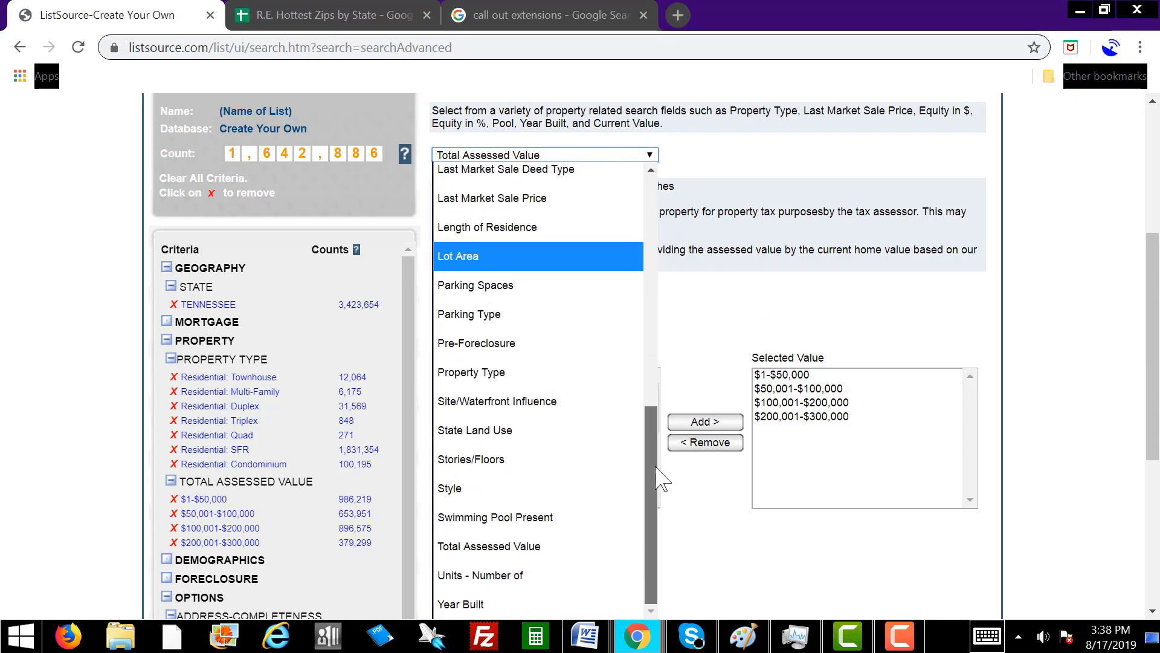
click(538, 603)
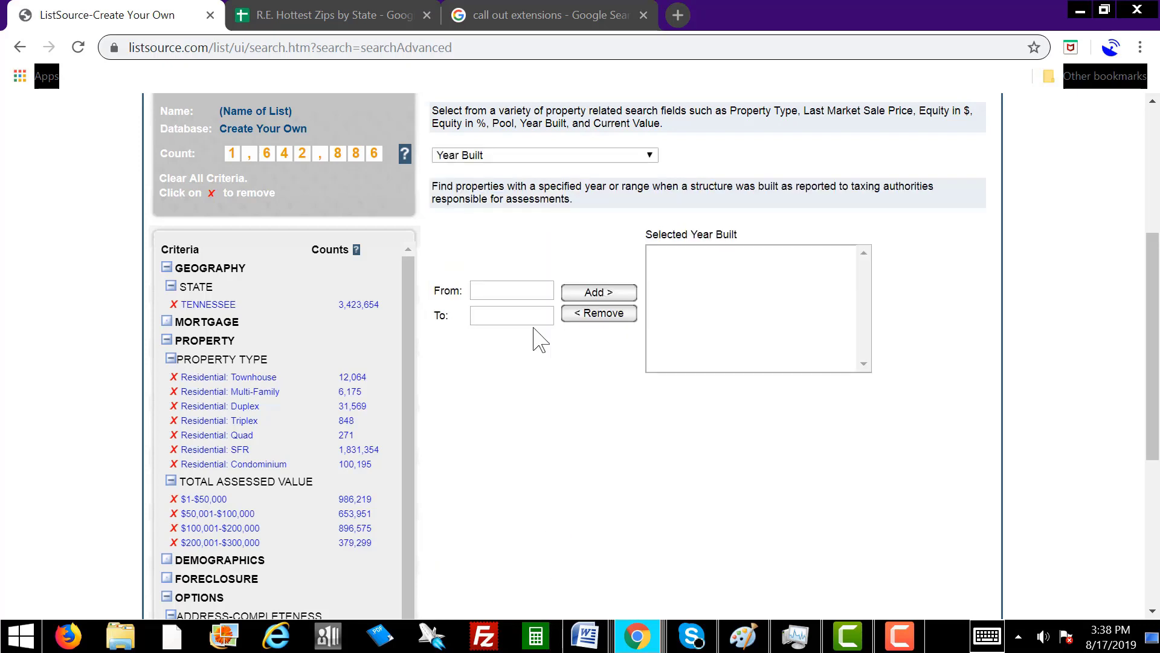
click(497, 293)
click(507, 318)
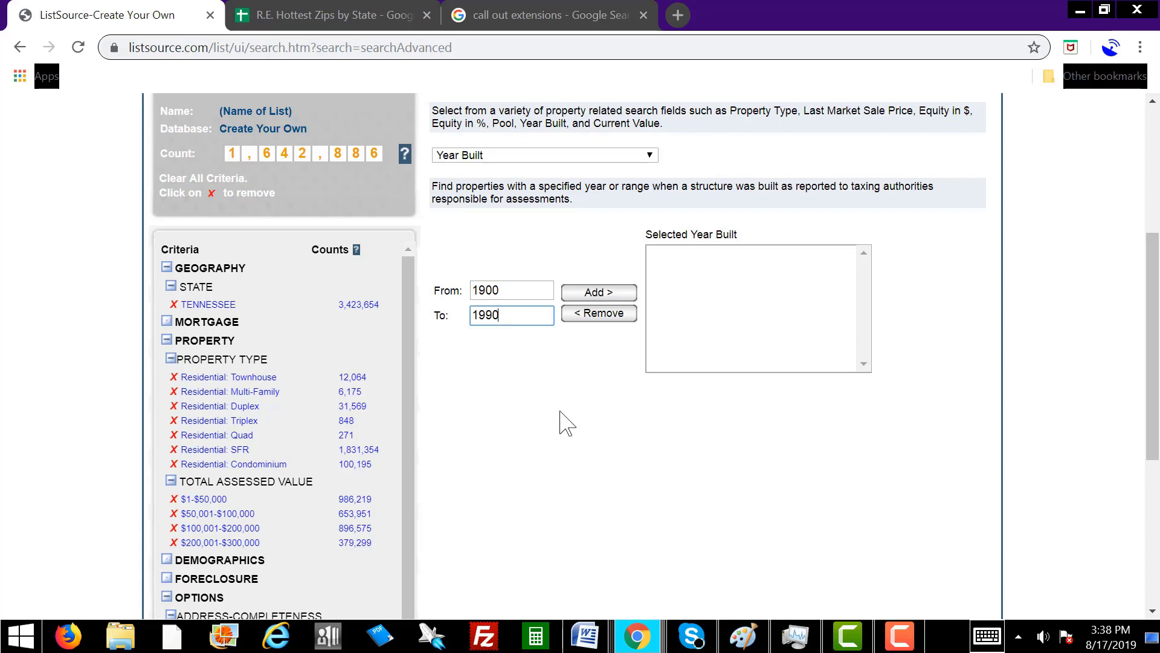
click(611, 292)
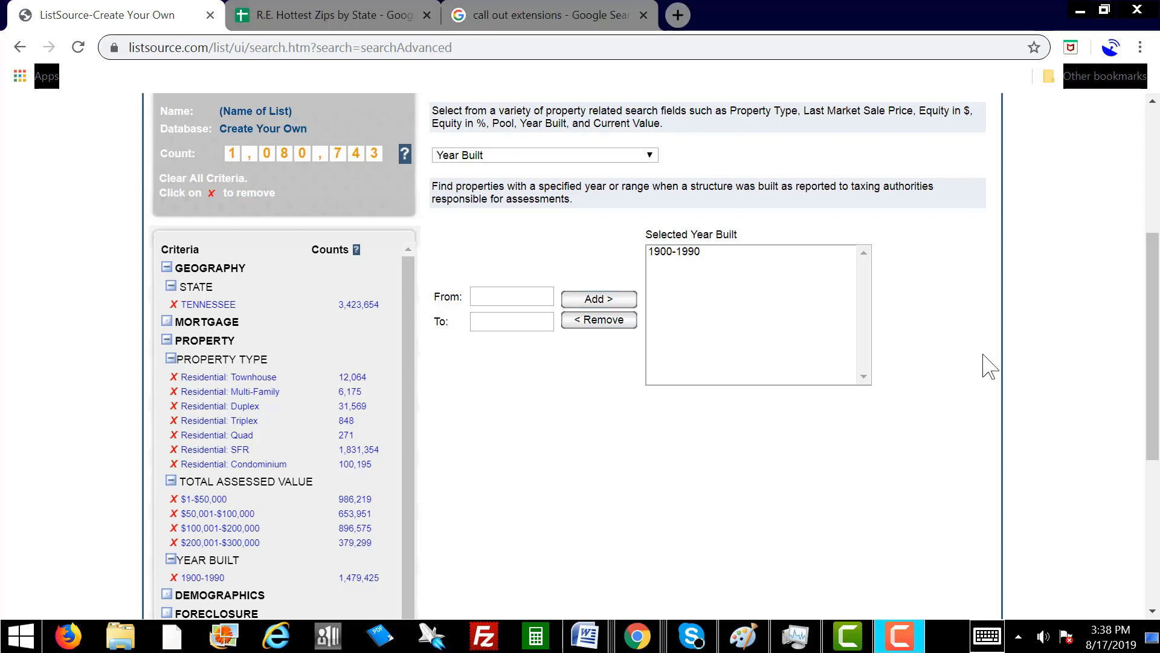
click(614, 155)
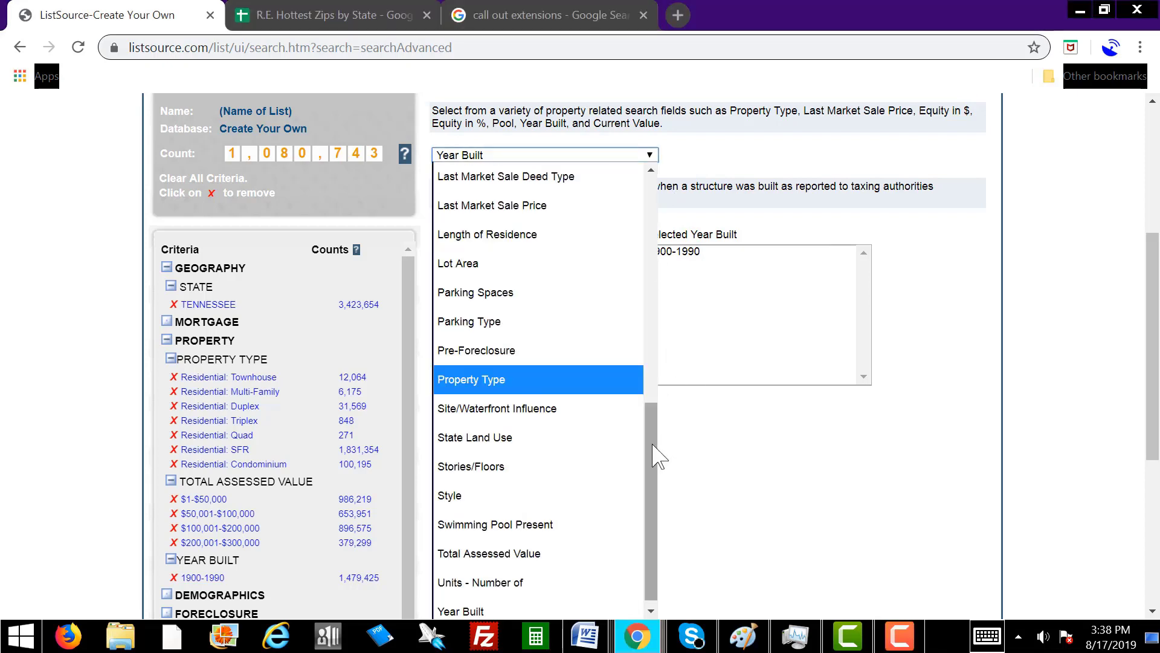
Add a Last Market Sale Date filter for the last 12 months, 08/17/2018-08/17/2019.
drag(657, 457, 656, 415)
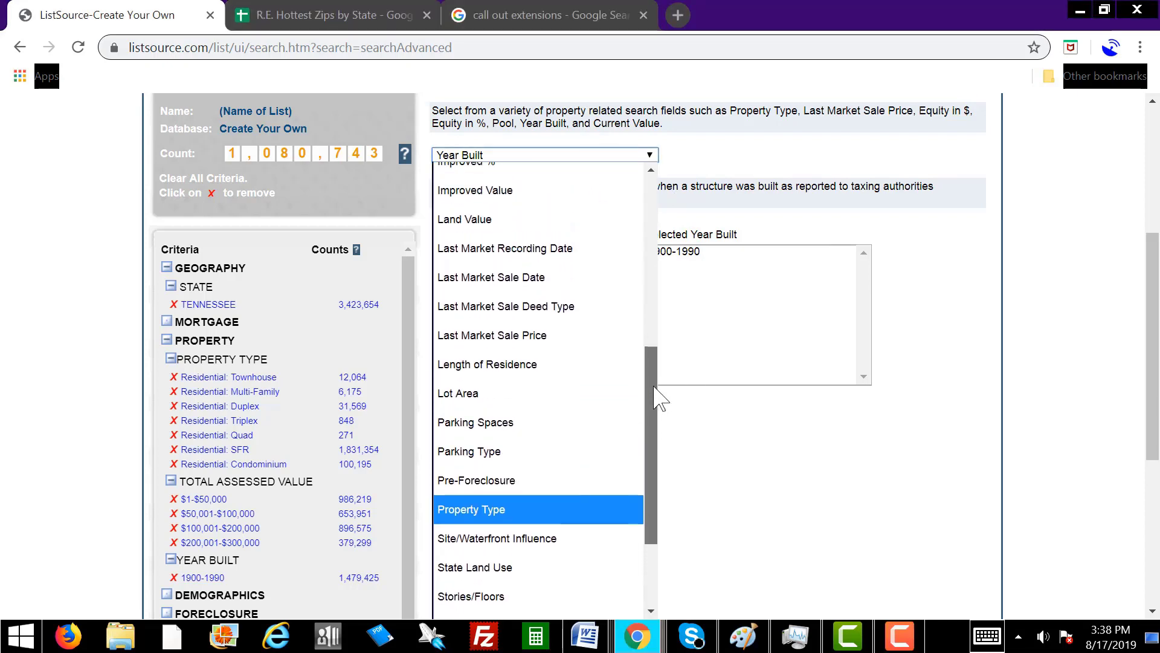
click(553, 286)
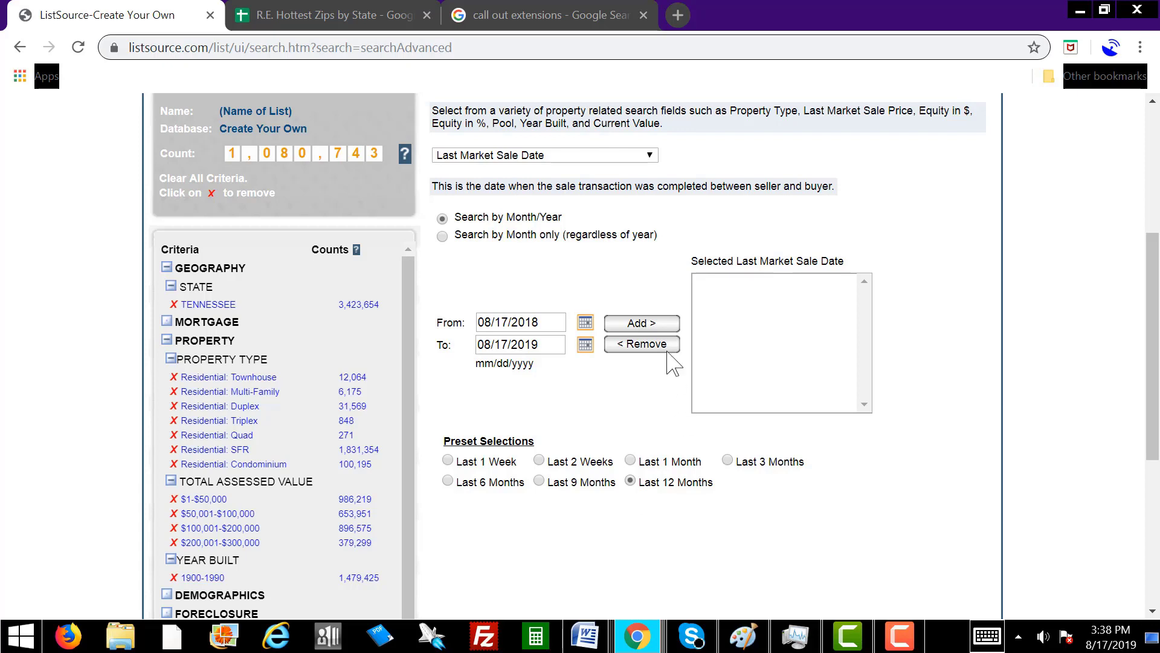
click(657, 324)
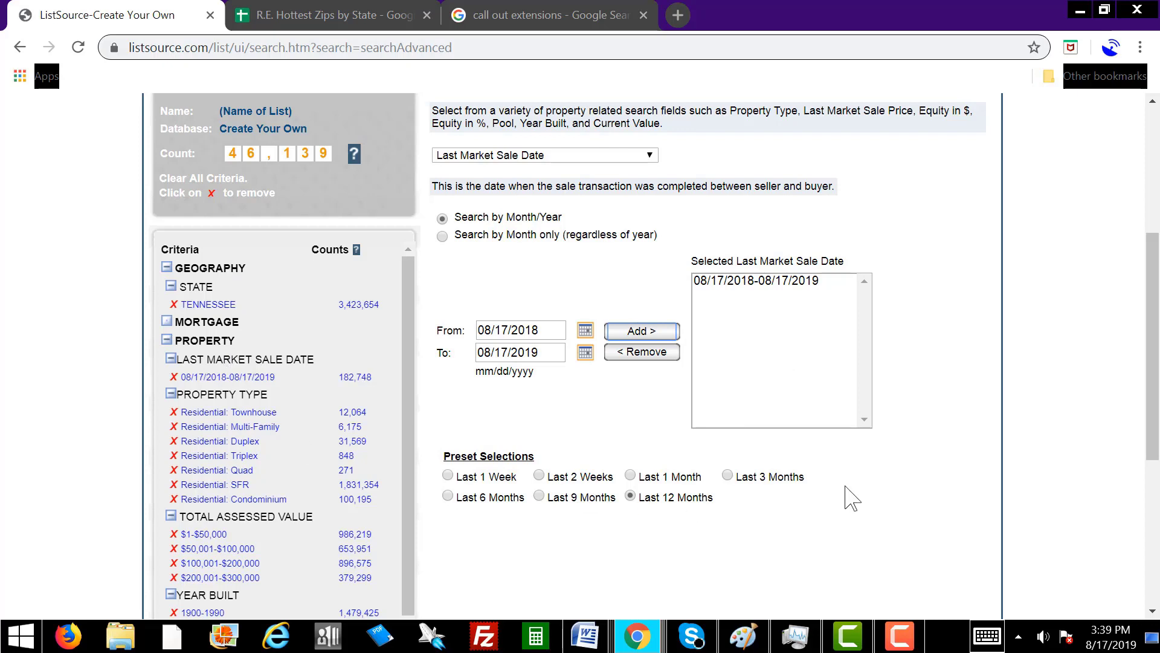
key(F10)
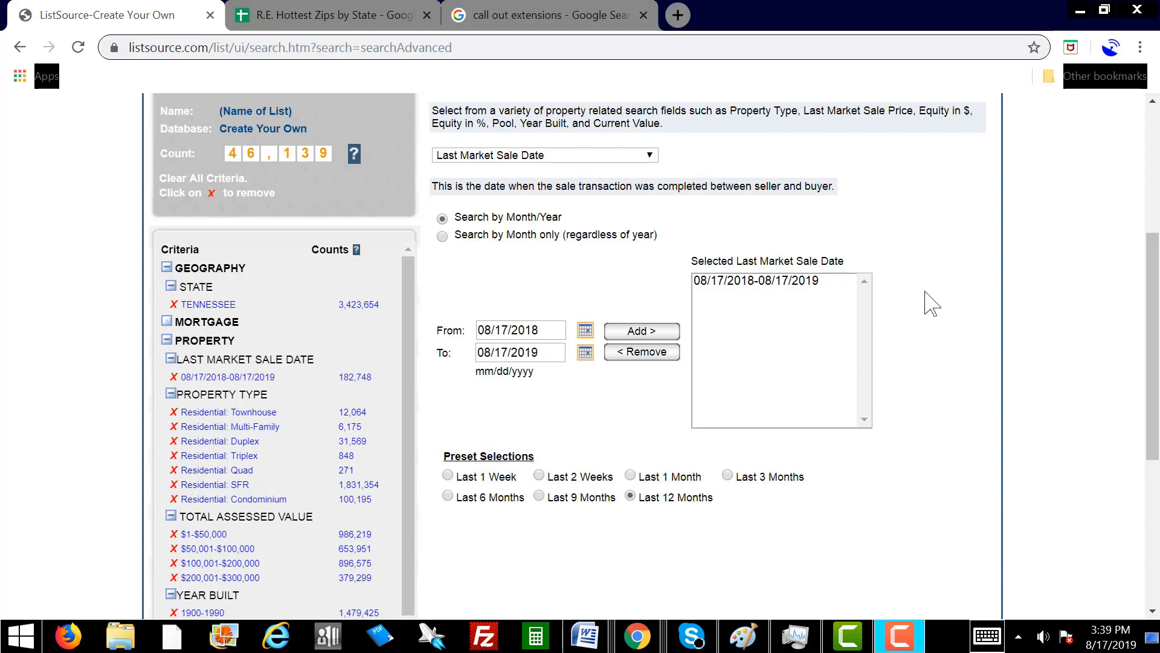
click(937, 357)
scroll(936, 357, up, 3)
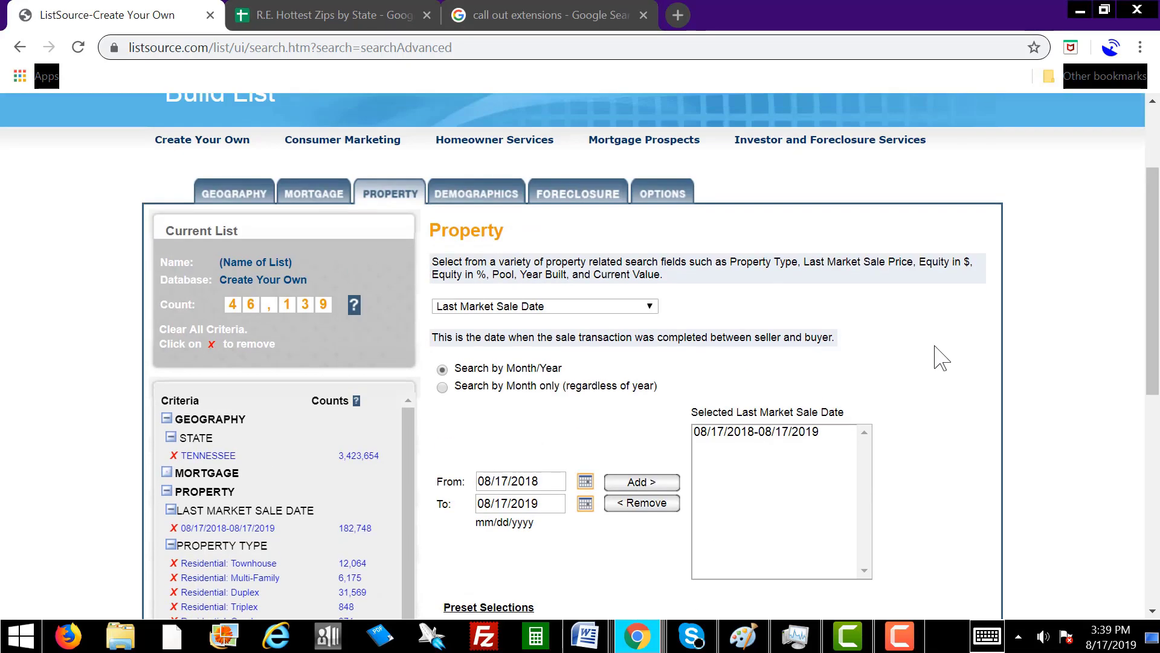
Target absentee-owned properties with no corporate-owned preference, requiring both mailing and property addresses complete.
click(661, 195)
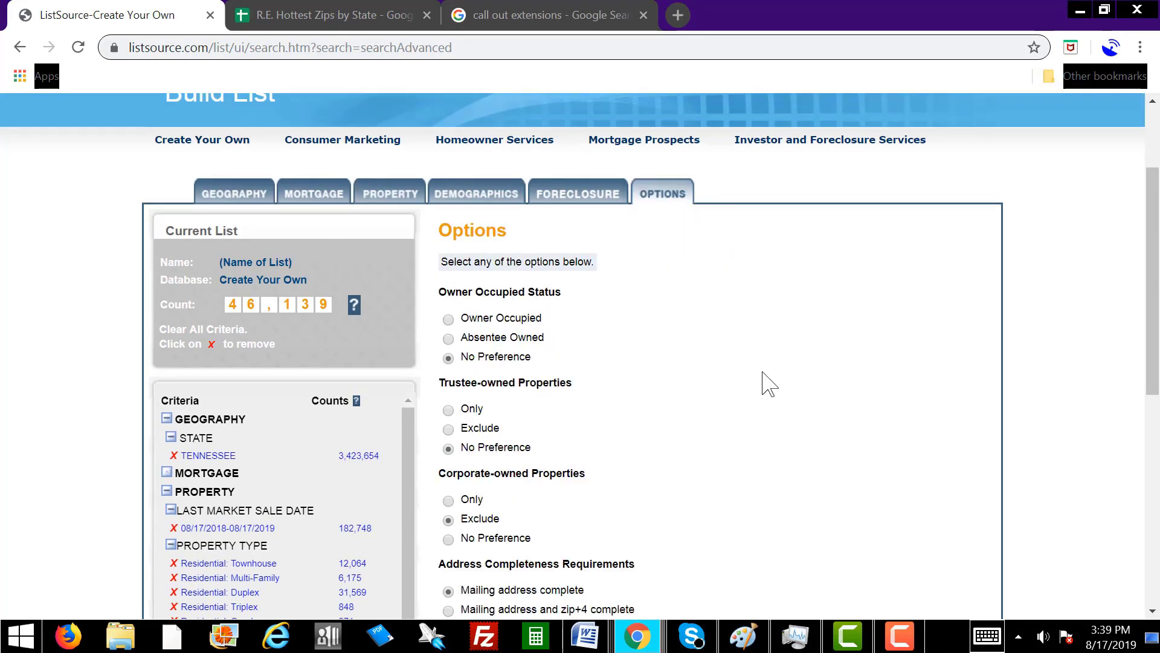
scroll(768, 384, down, 3)
click(447, 187)
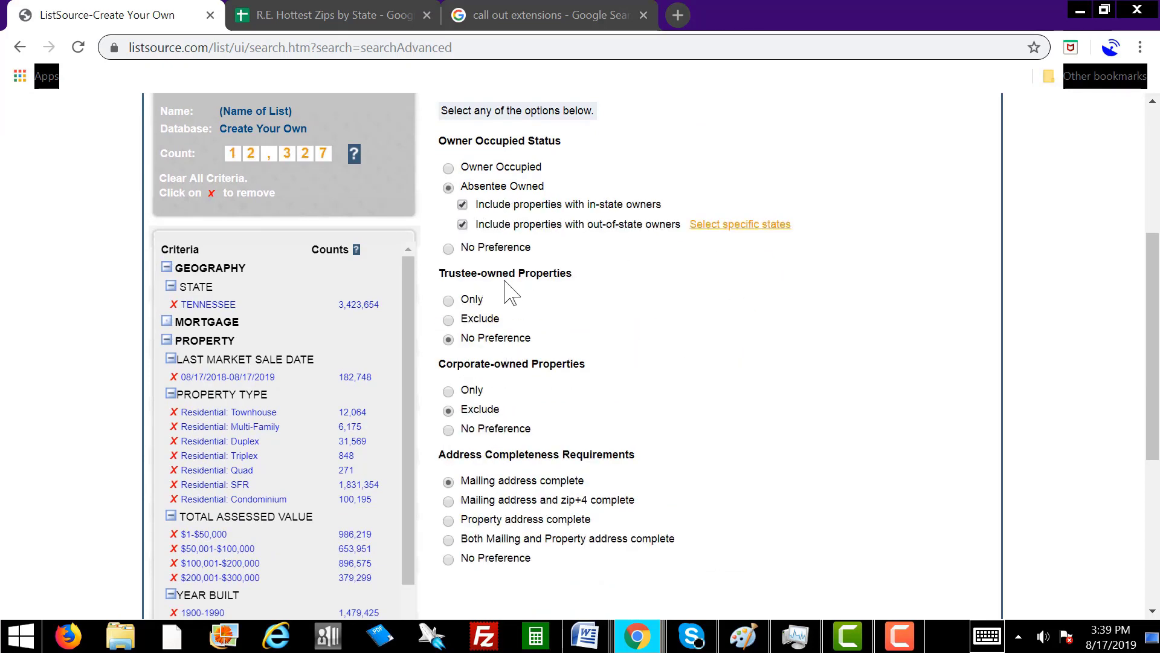
click(448, 430)
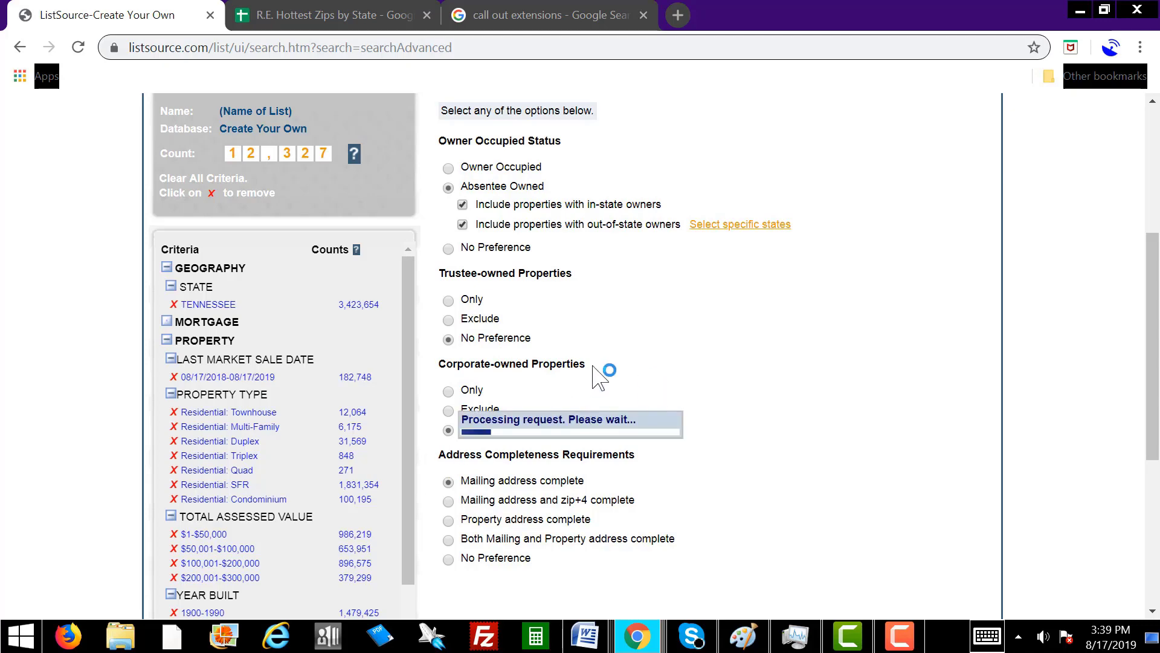
scroll(561, 446, down, 3)
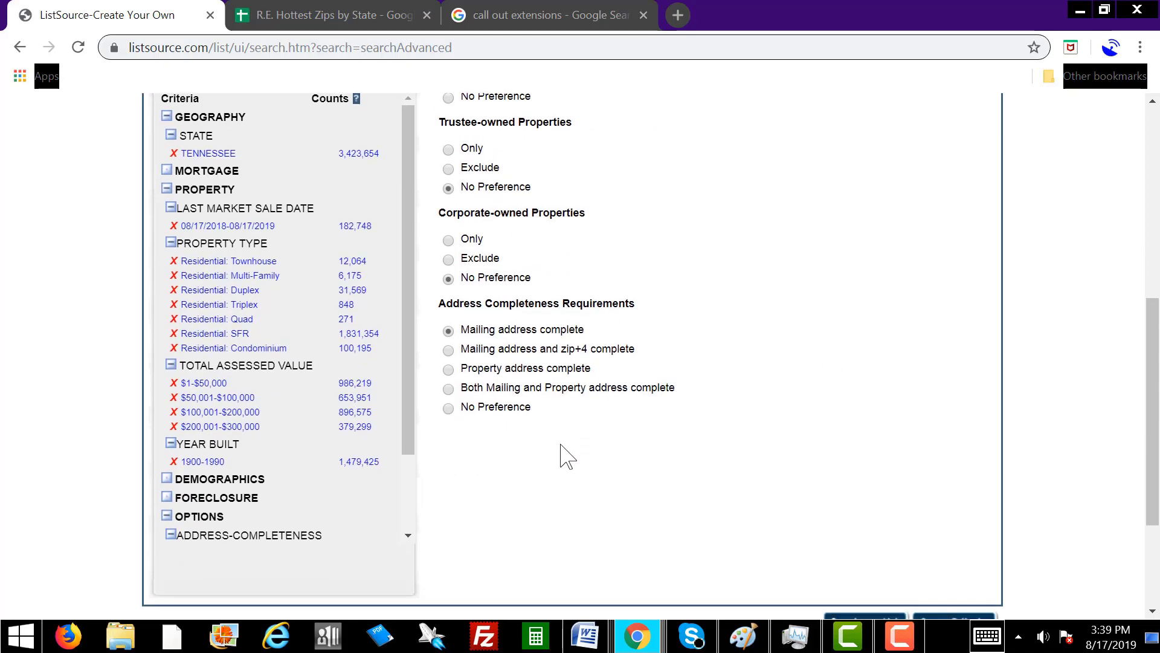
click(448, 389)
scroll(844, 404, down, 1)
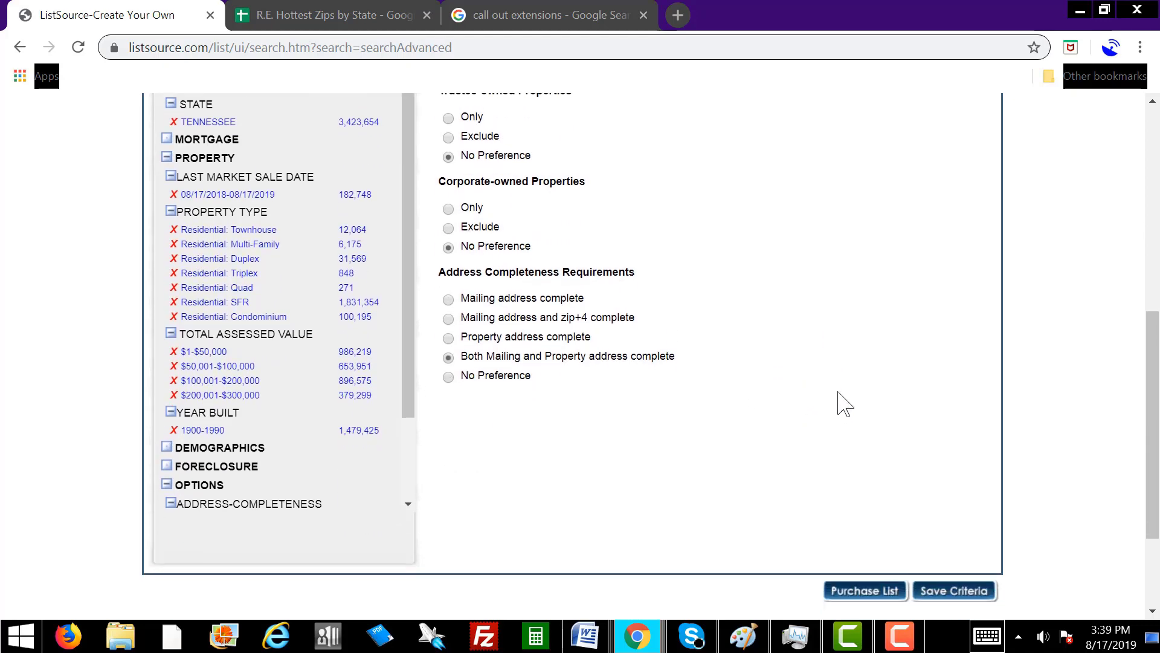
scroll(845, 404, down, 2)
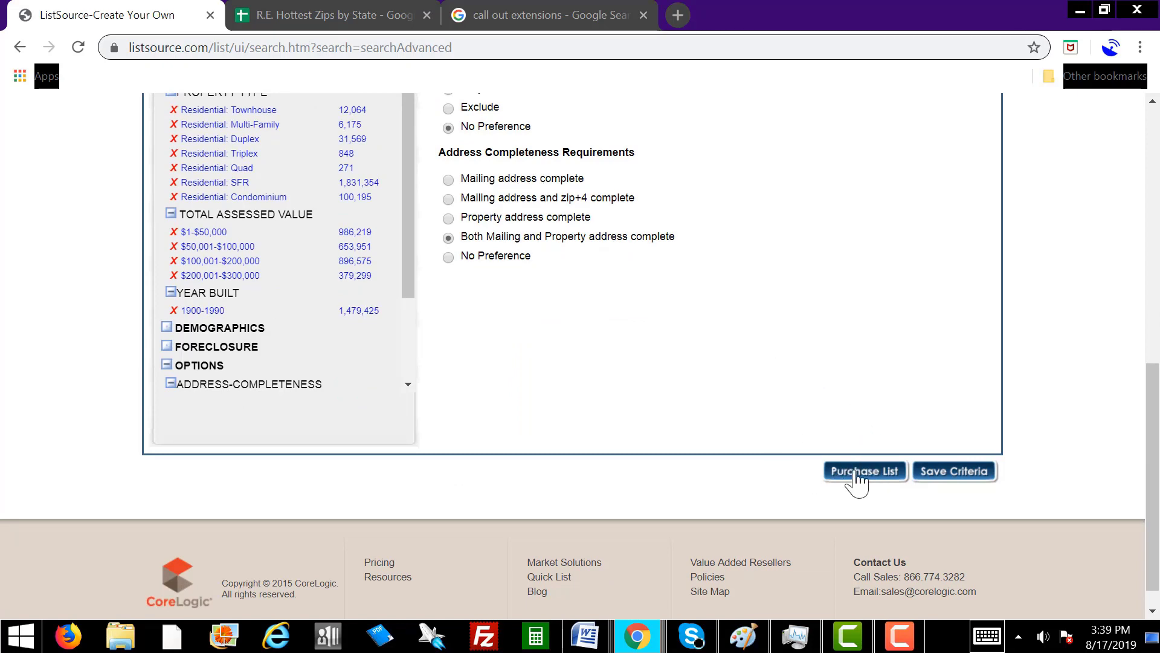
Choose a Custom Selection partial-list purchase with the 17,361 leads grouped by ZIP Code.
click(857, 478)
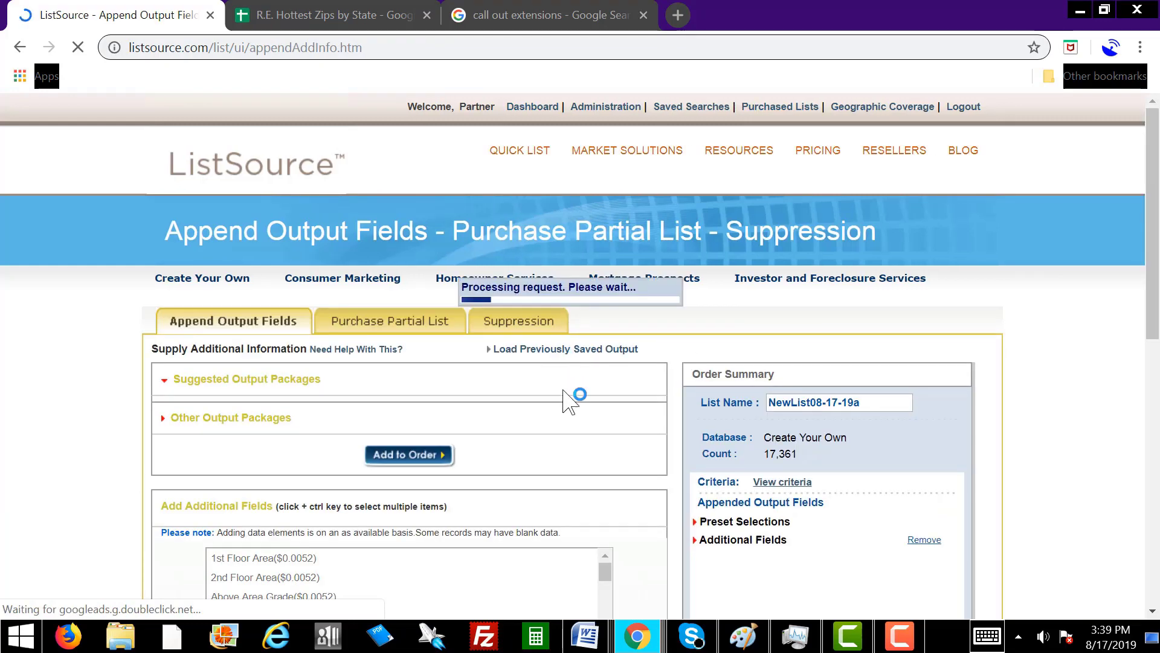
drag(1154, 257, 1155, 301)
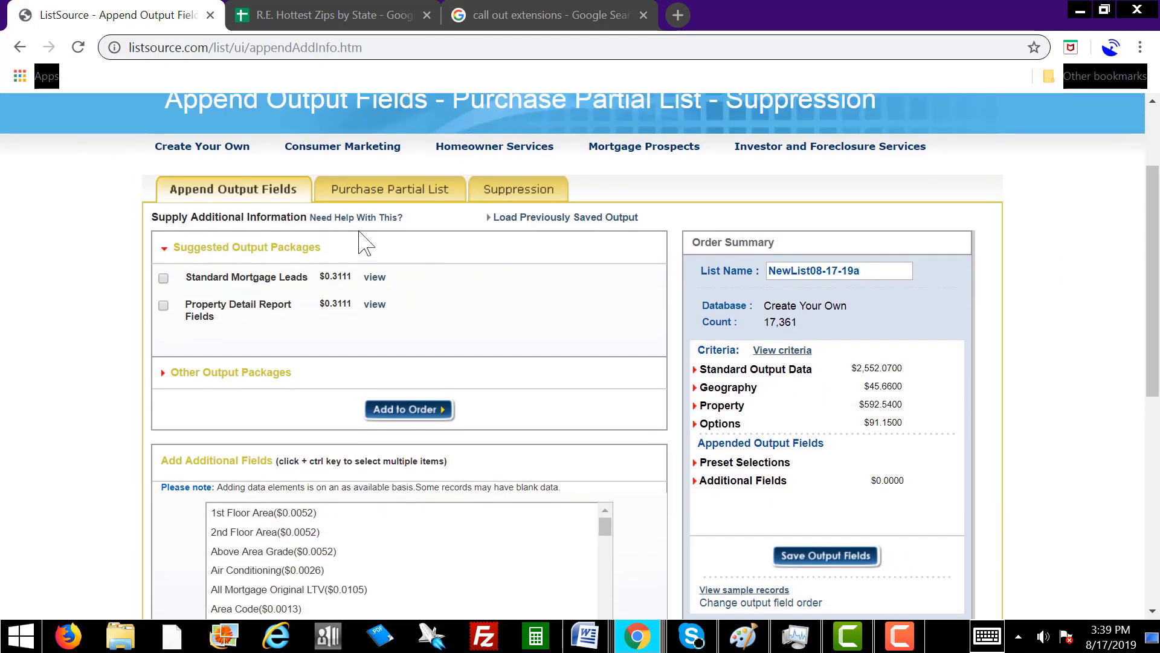
click(380, 193)
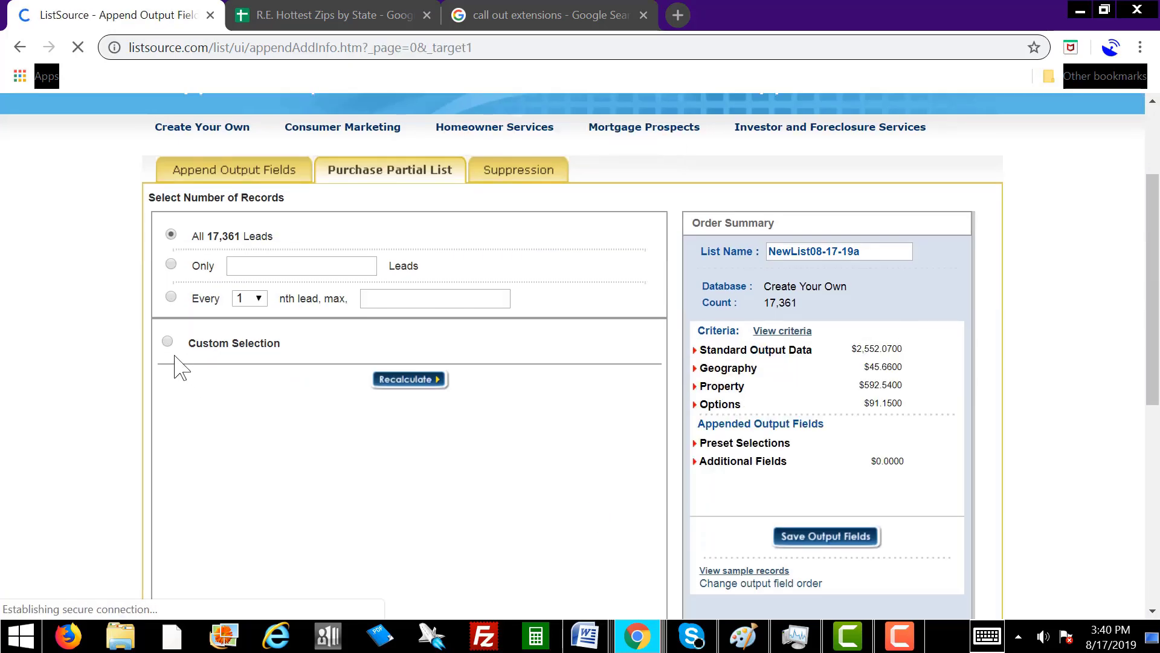
click(168, 342)
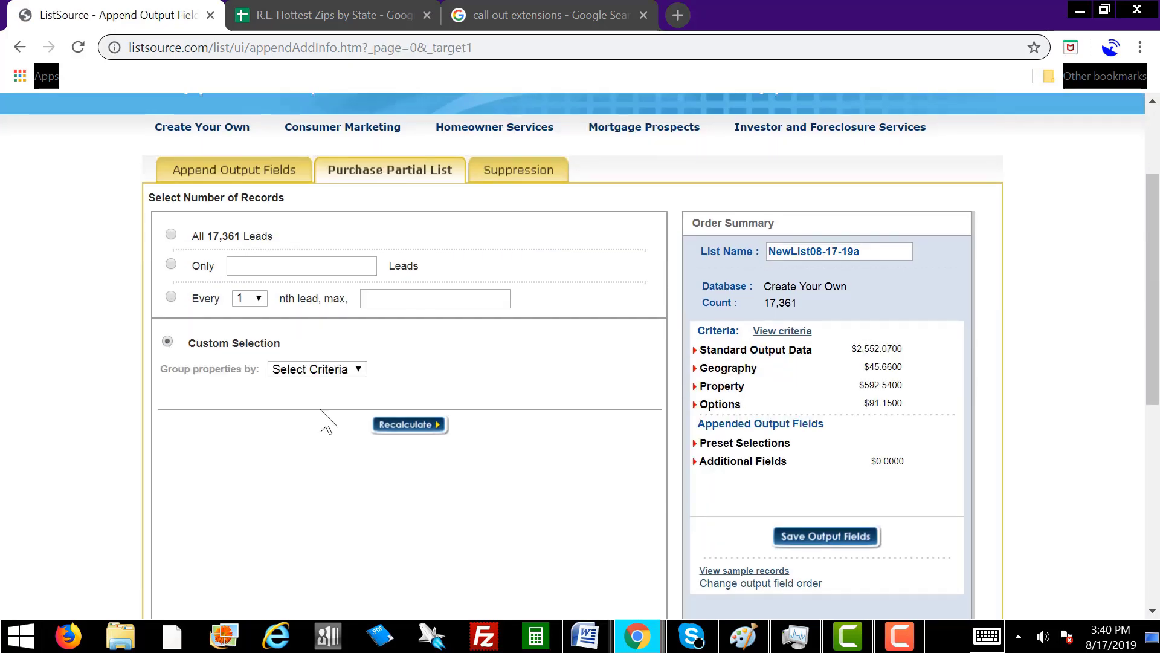
click(331, 376)
click(311, 342)
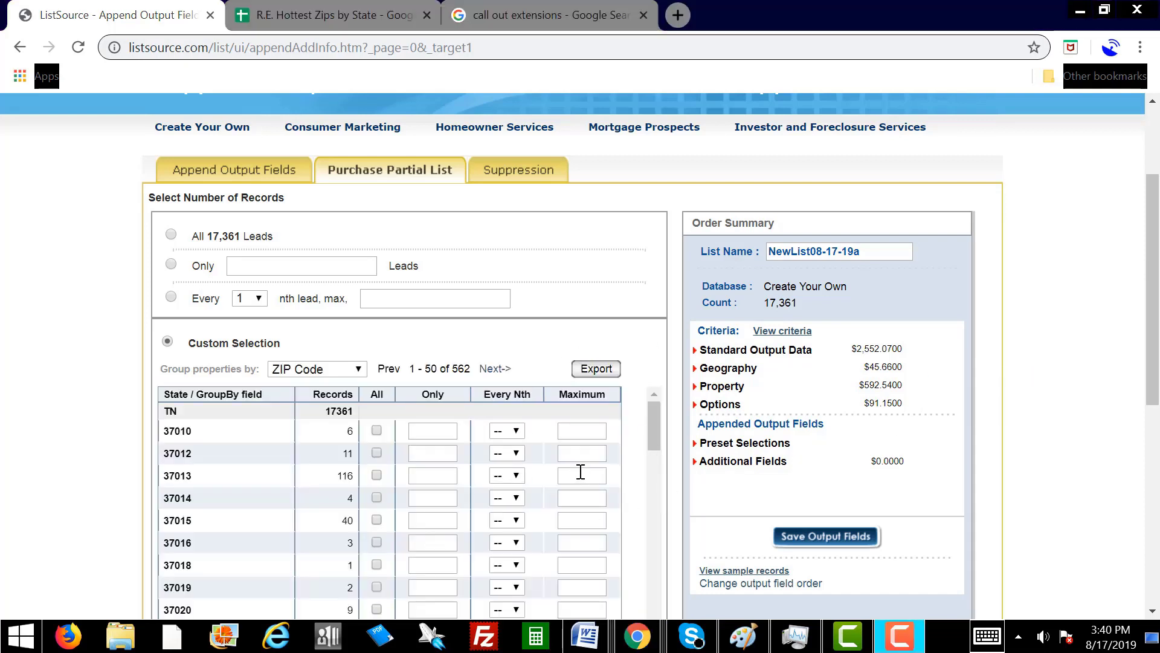
Try exporting the per-ZIP lead breakdown, then close the email report window.
mouse_move(655, 423)
mouse_down()
mouse_move(635, 575)
mouse_move(645, 417)
mouse_up()
click(596, 370)
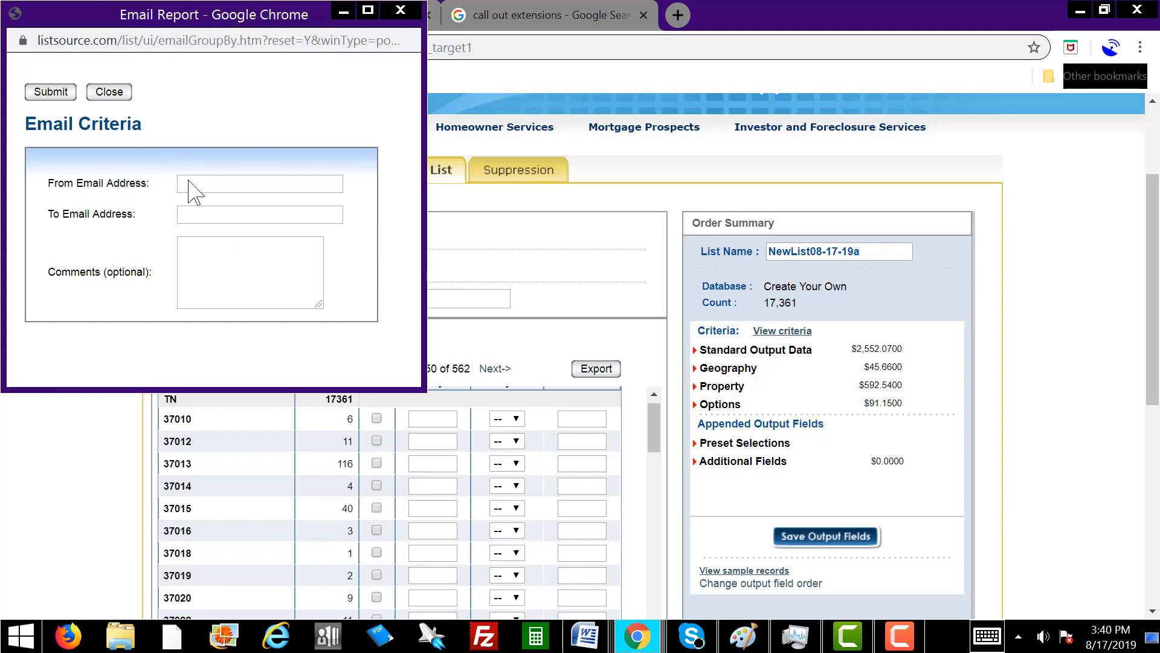
click(109, 91)
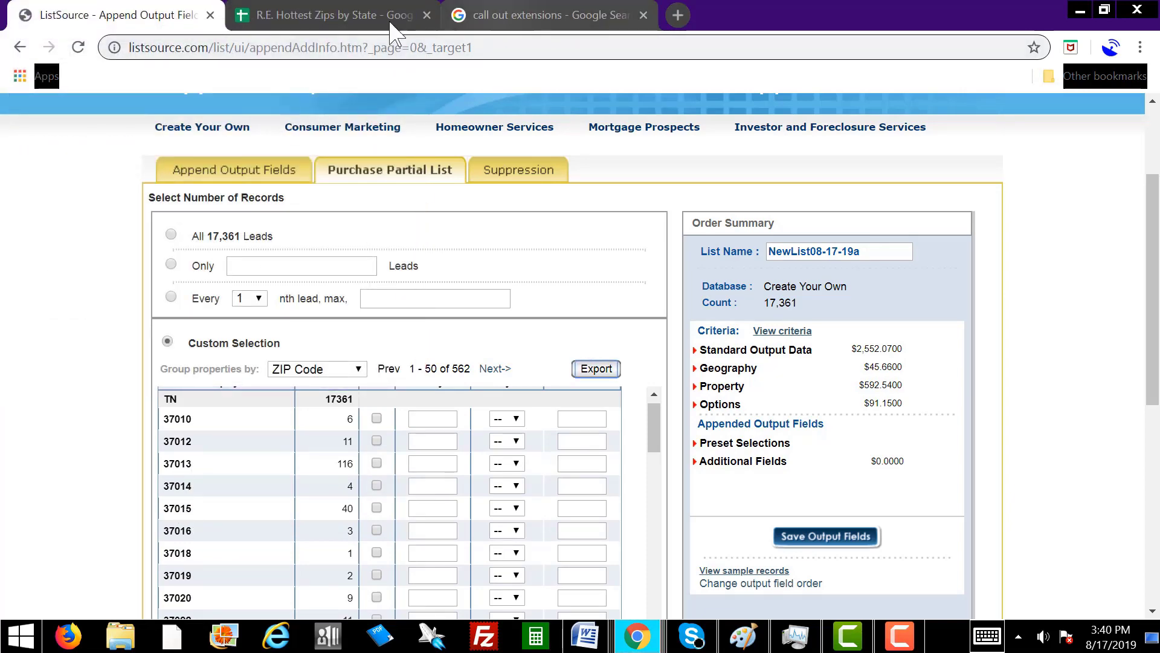
In the R.E. Hottest Zips by State sheet, select cells A2 to A44 under TN Zips.
click(340, 18)
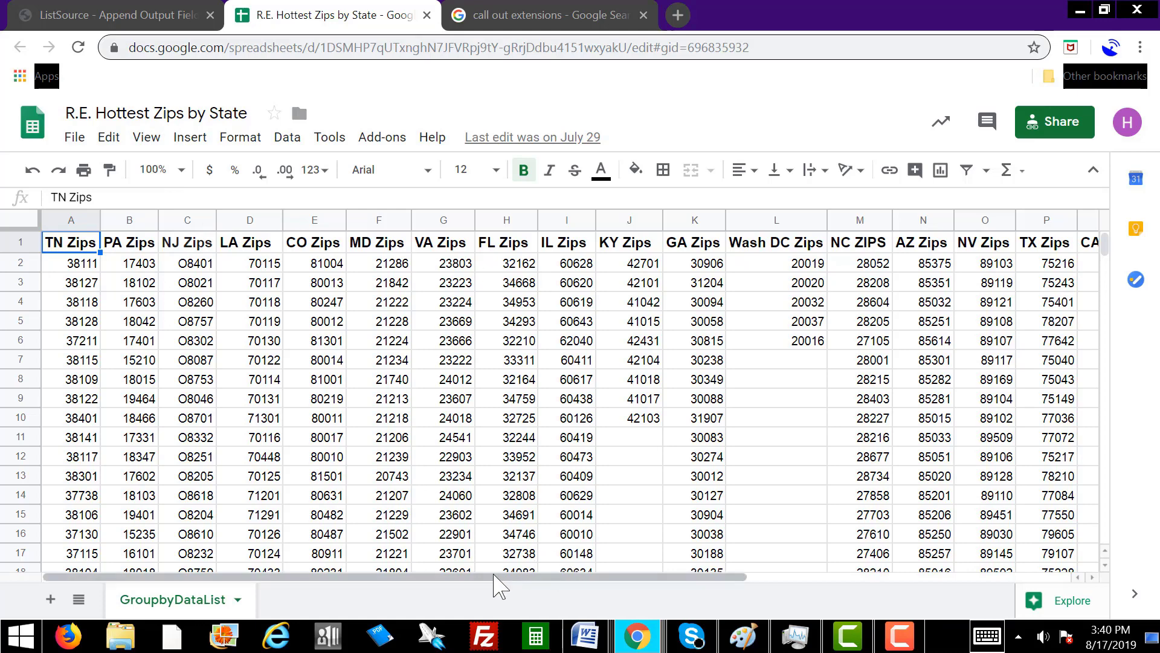
drag(496, 577, 453, 600)
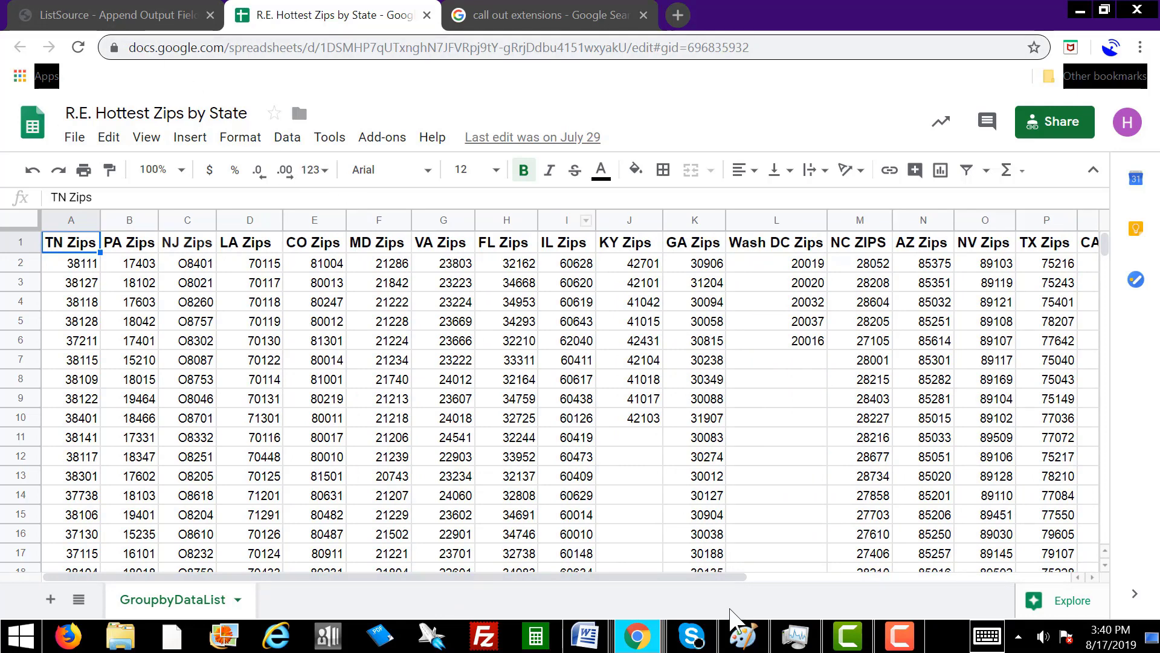
mouse_move(637, 635)
click(1008, 554)
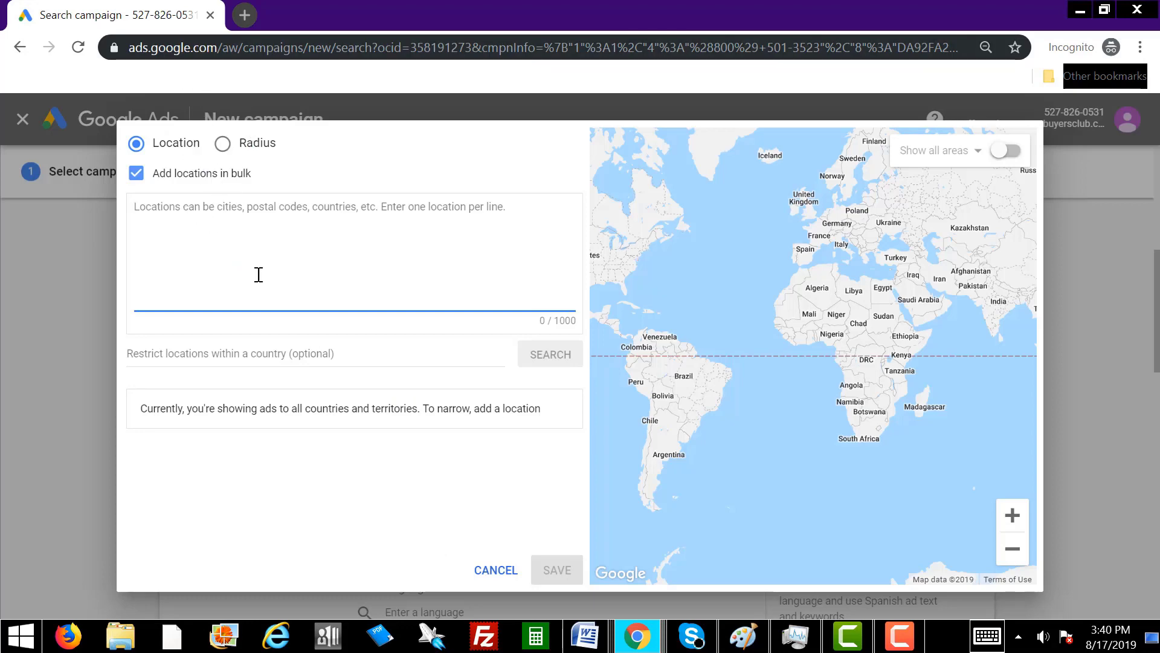
mouse_move(642, 643)
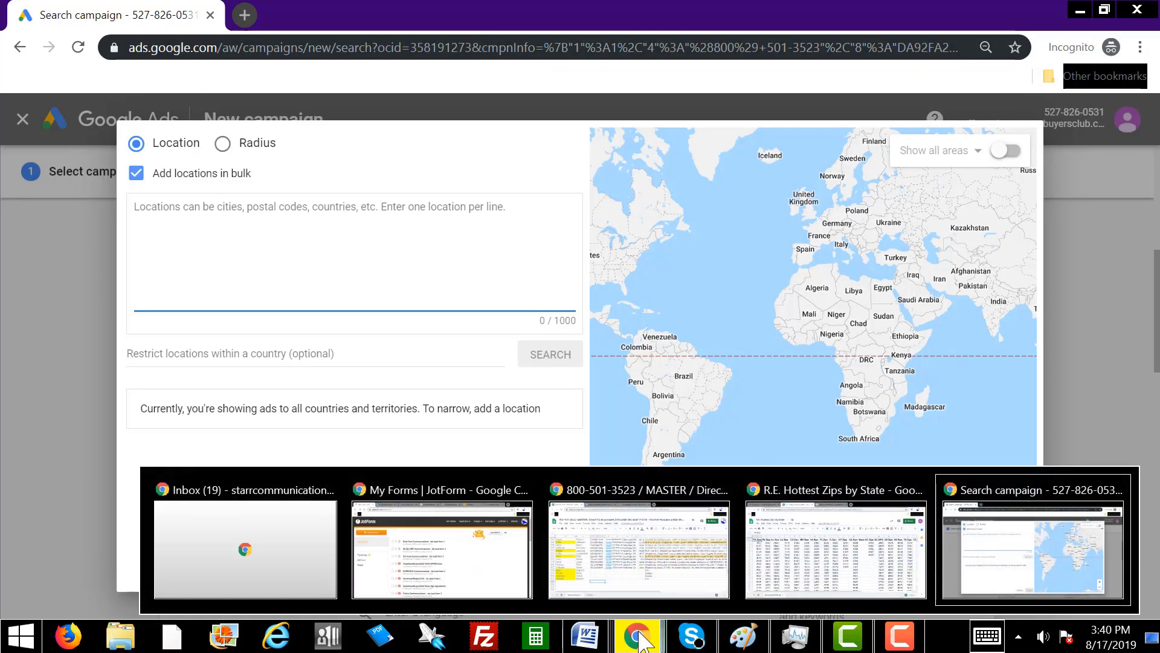
click(855, 568)
drag(88, 273, 79, 347)
Copy the selected TN ZIP codes and return to the Google Ads bulk location dialog.
right_click(78, 348)
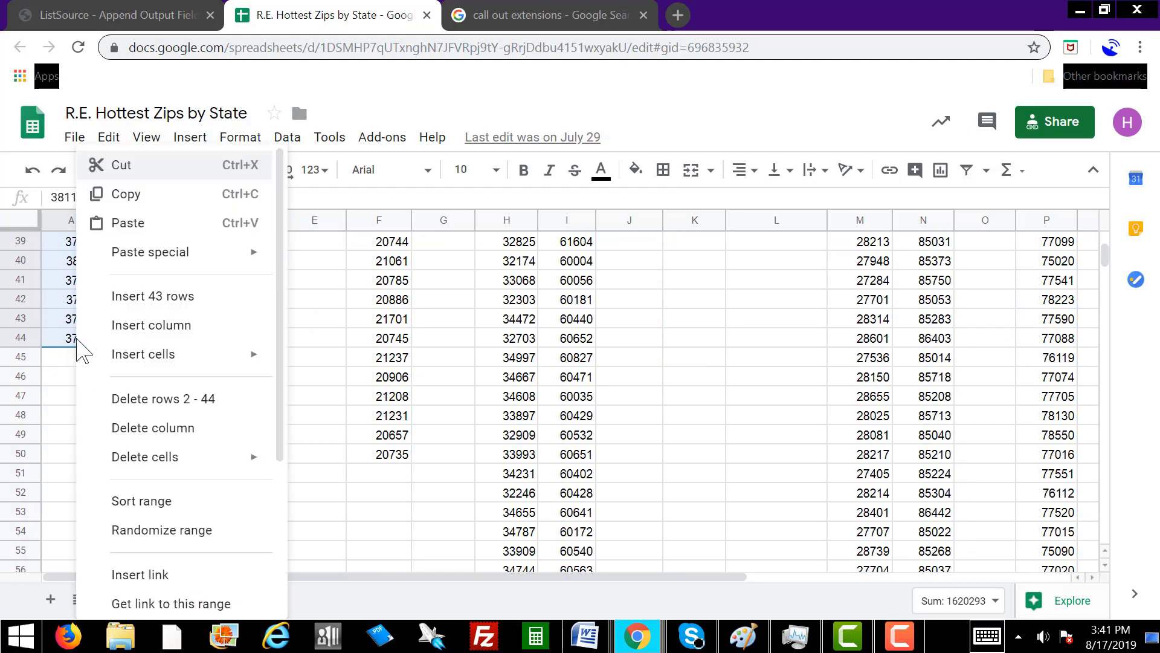
click(143, 199)
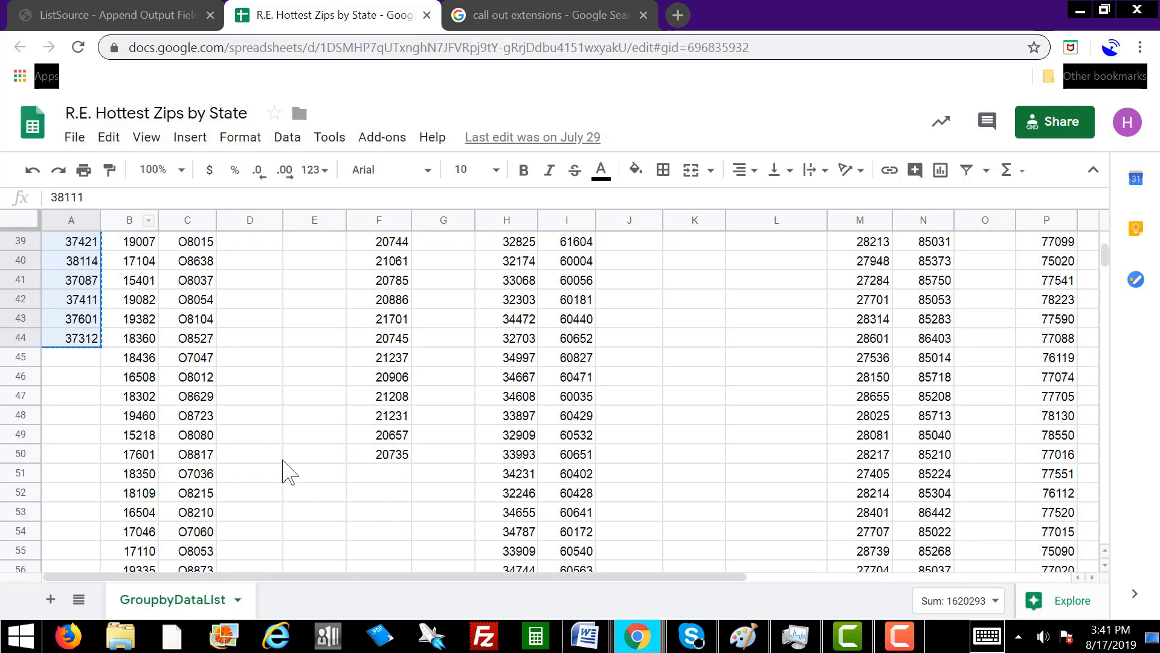
scroll(291, 472, up, 12)
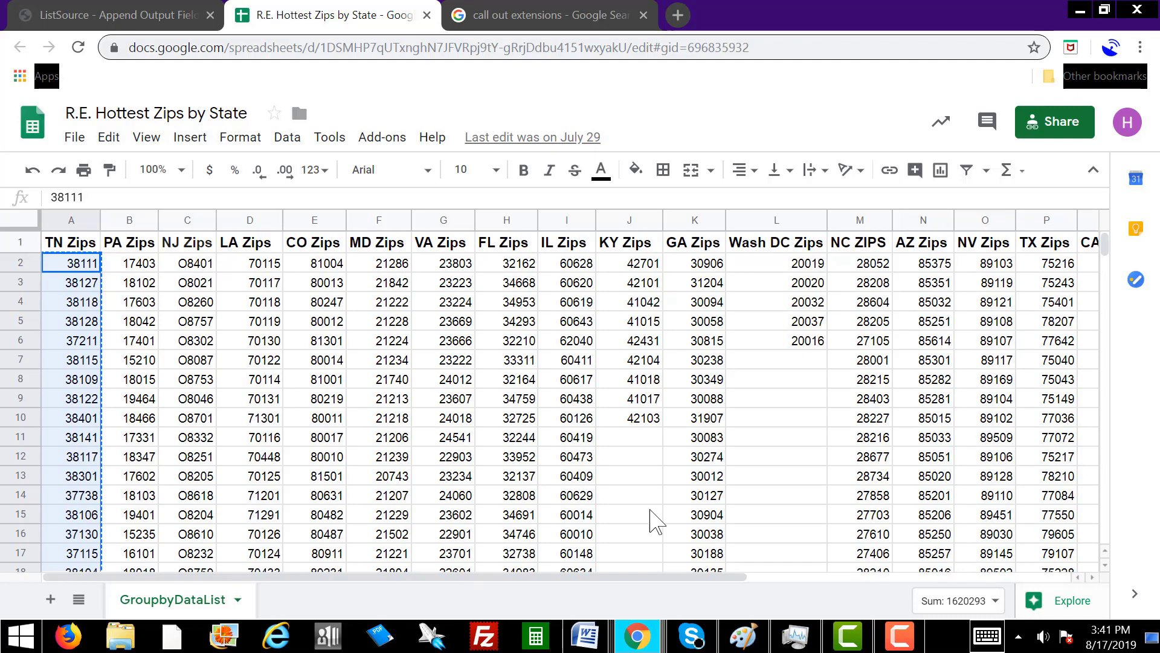
drag(536, 579, 498, 593)
mouse_move(637, 634)
click(1004, 559)
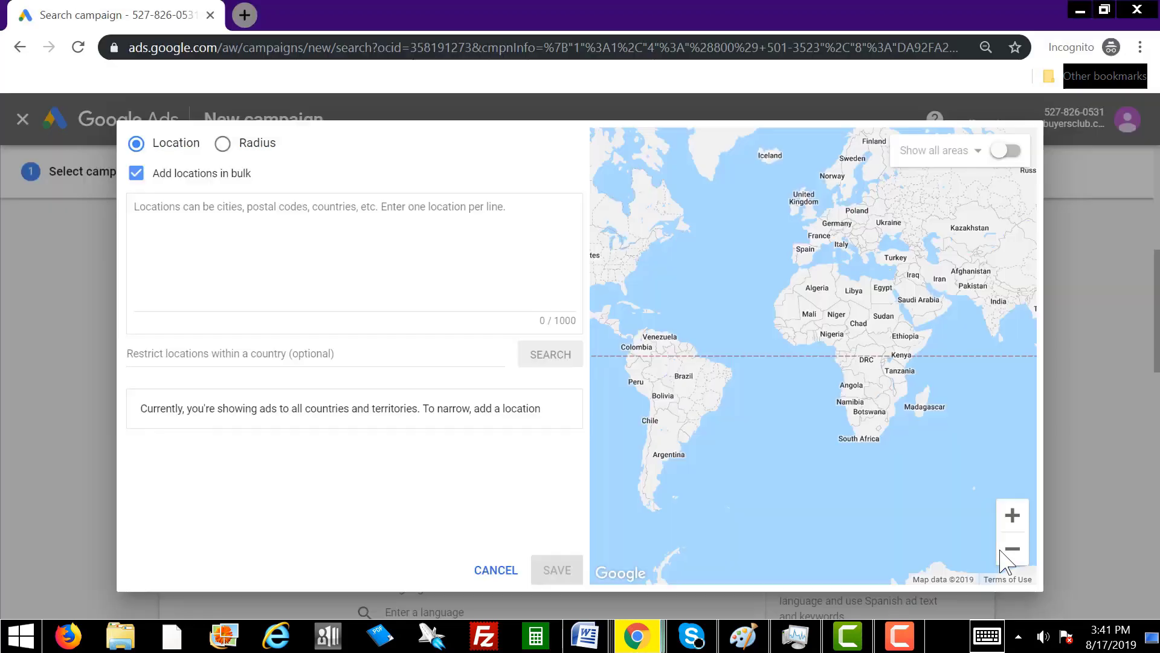
Paste the copied TN ZIP codes into the bulk locations box, placing the cursor at the list's end.
click(239, 307)
right_click(155, 206)
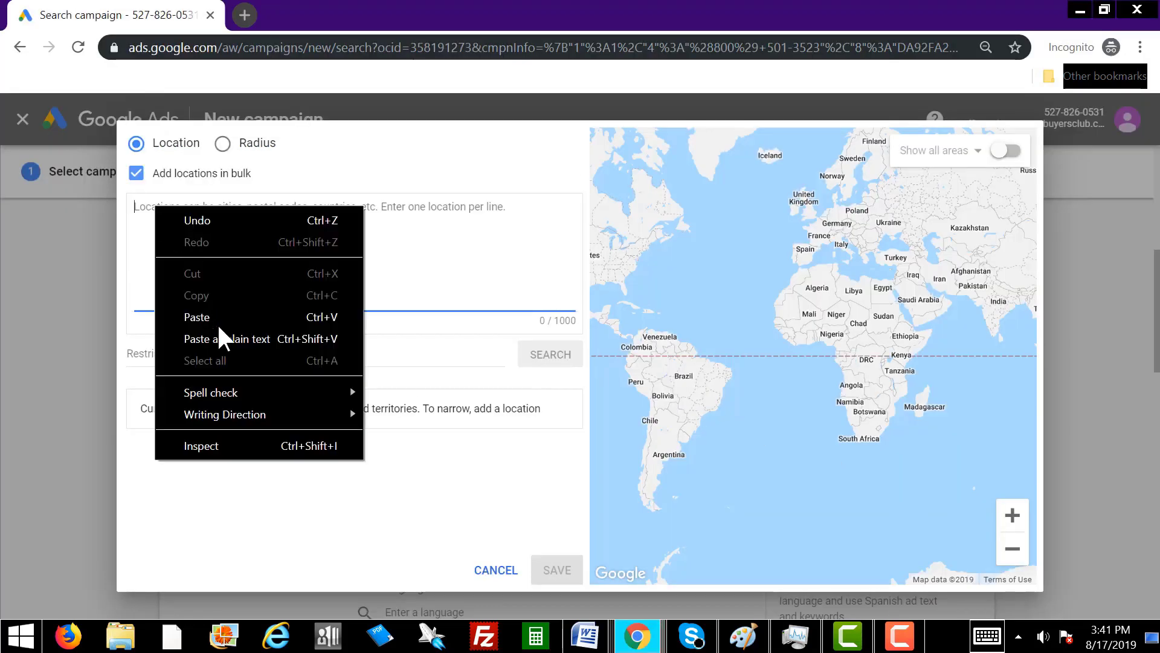
click(221, 319)
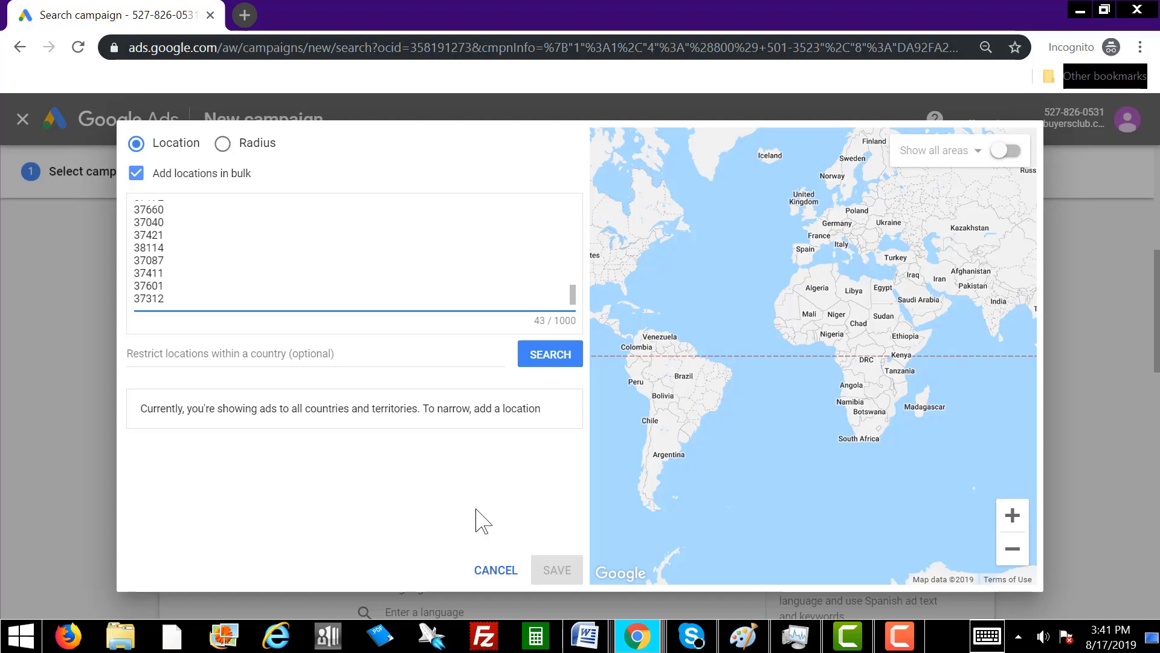
click(585, 635)
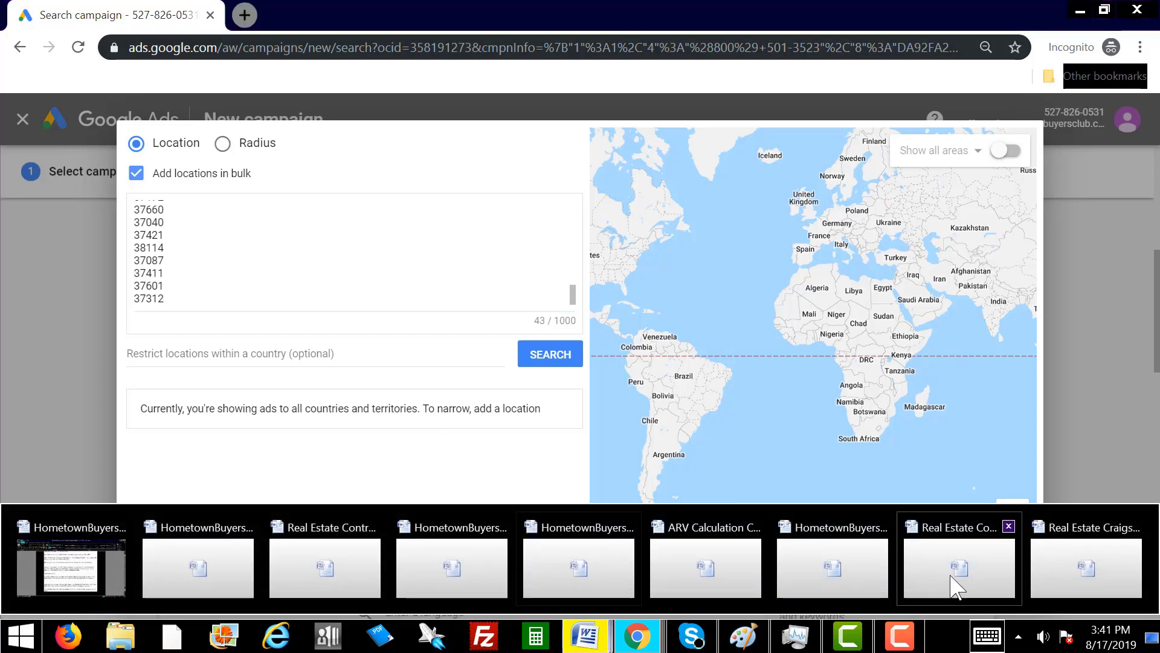
click(637, 635)
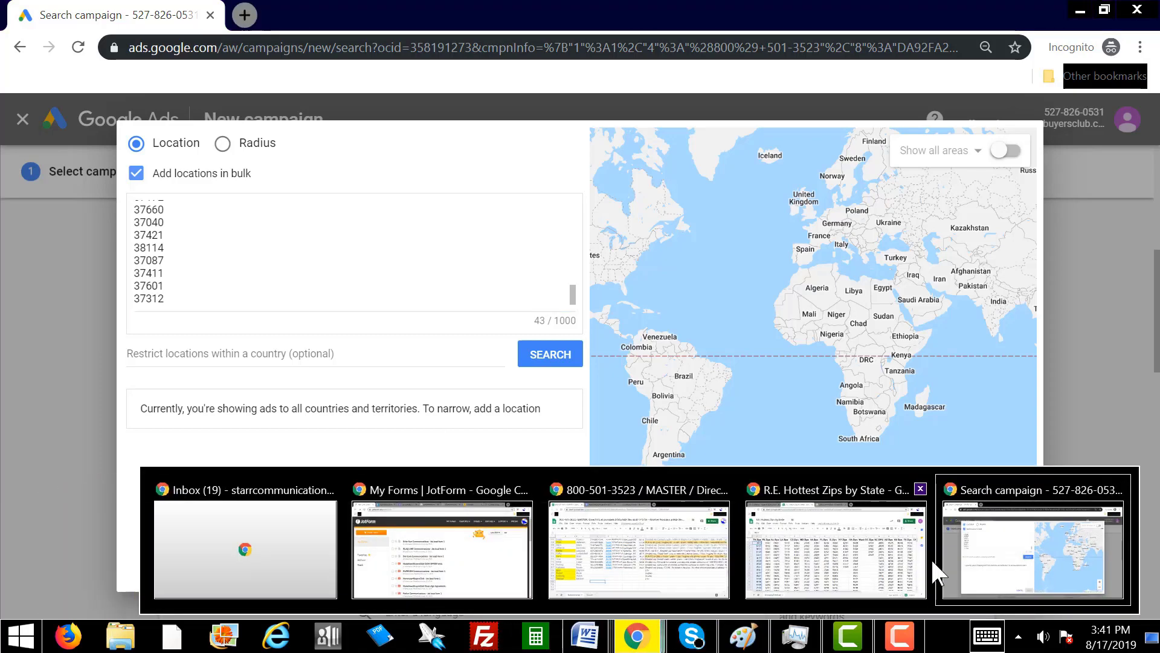
click(858, 574)
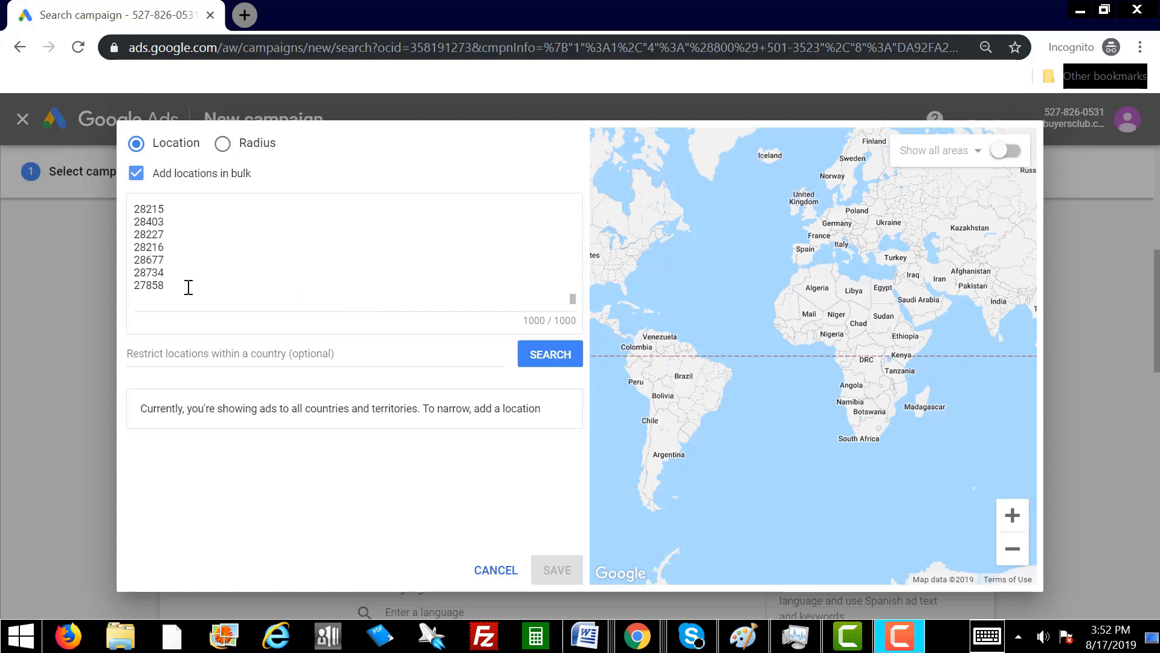
mouse_move(189, 287)
mouse_down()
mouse_move(145, 192)
mouse_move(181, 302)
mouse_up()
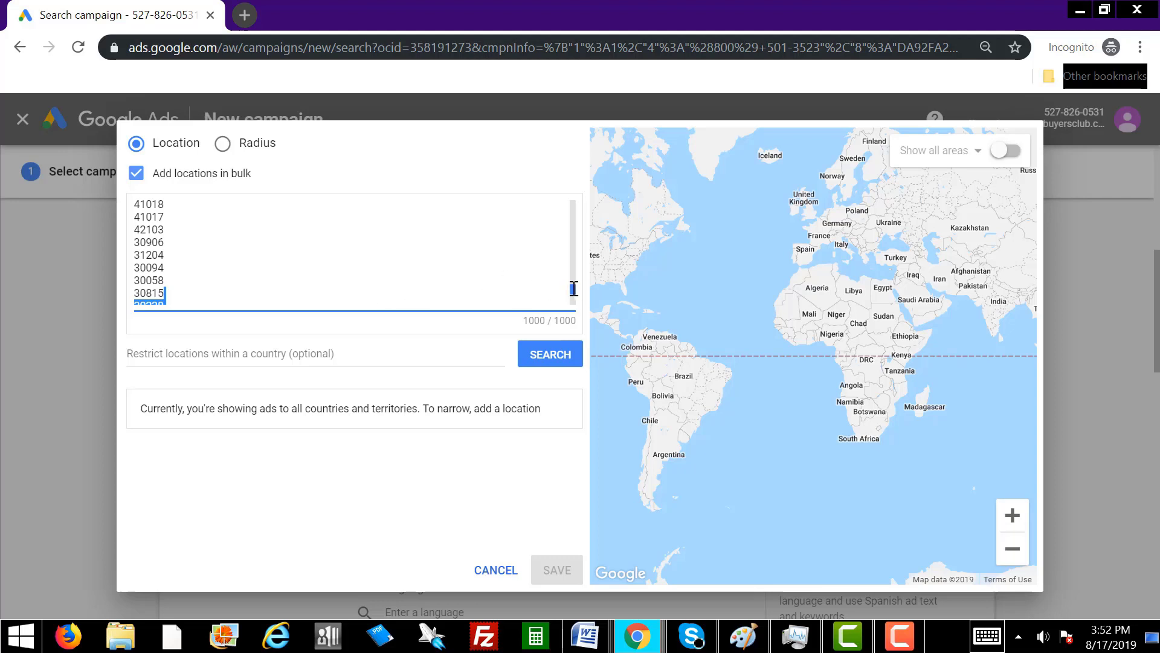
drag(573, 288, 573, 304)
click(323, 267)
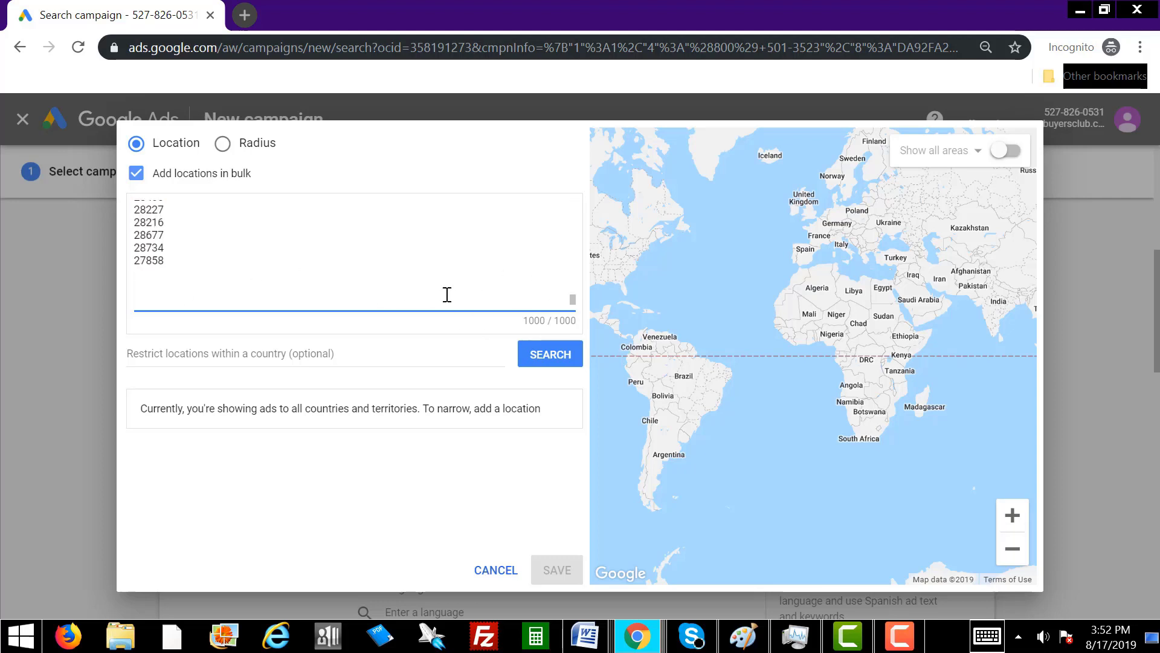
Add more ZIP codes from the sheet, up to 1000 lines, and search them as locations.
click(640, 634)
click(807, 547)
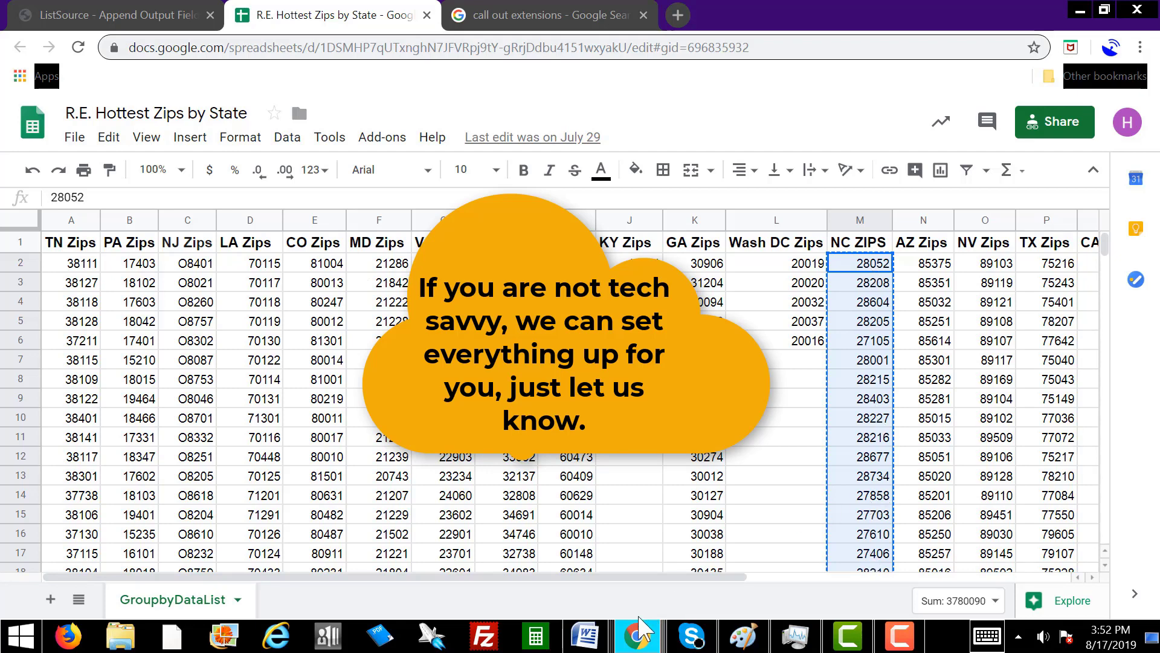
mouse_move(638, 635)
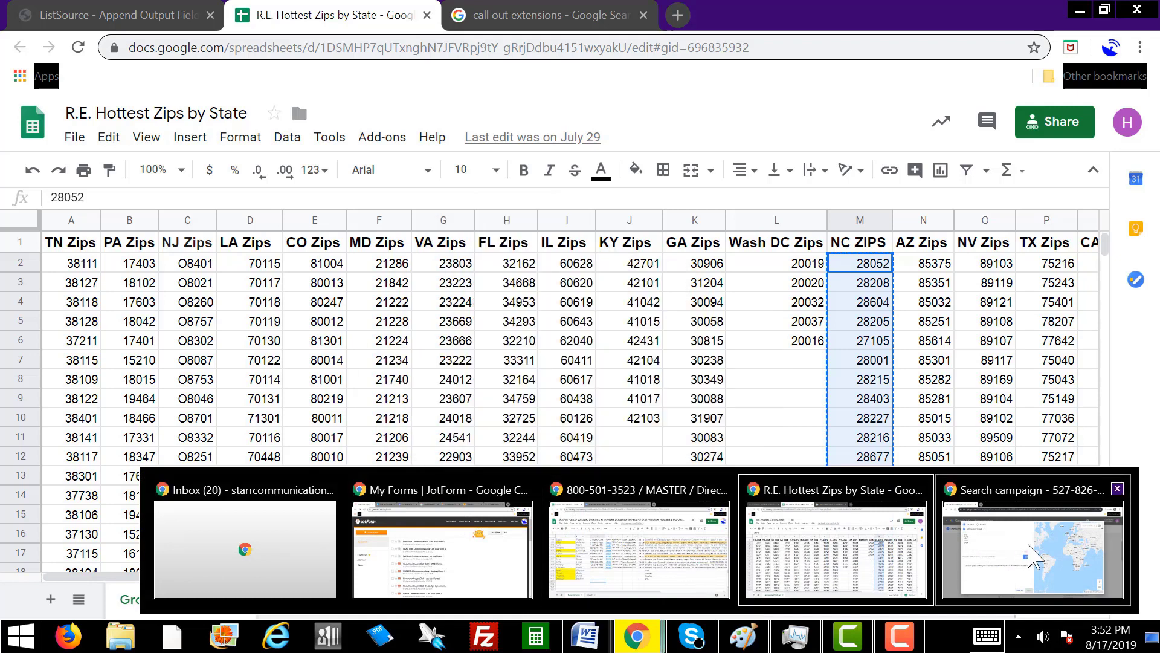
click(949, 537)
click(556, 362)
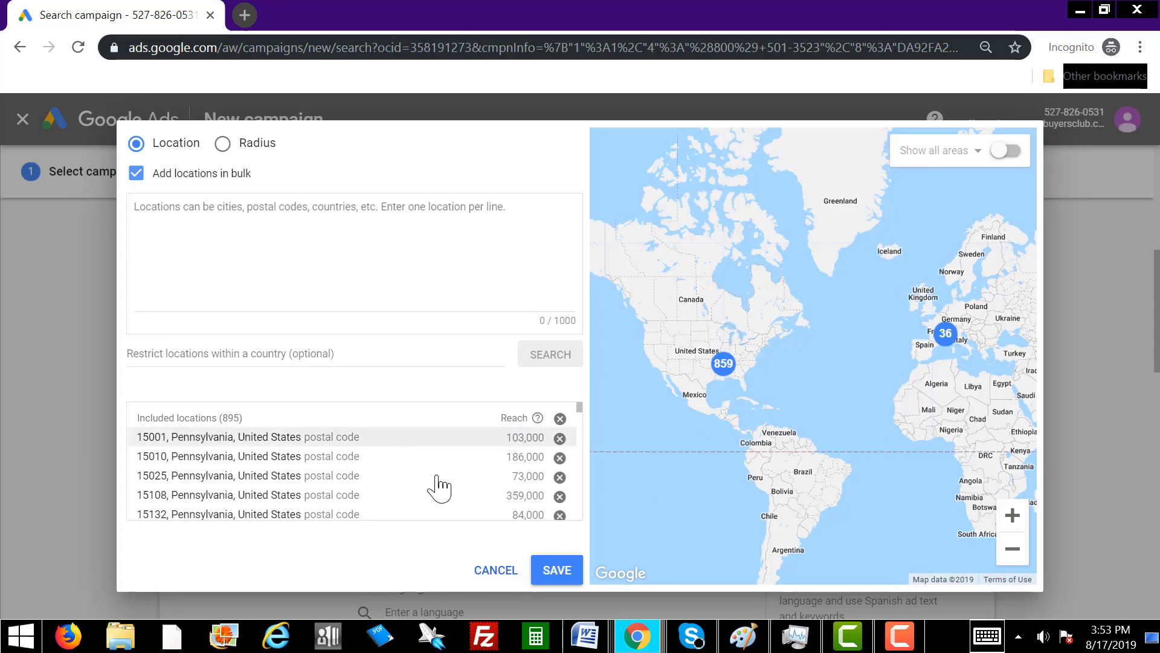
Save the included locations and reopen advanced location search in bulk mode.
click(557, 574)
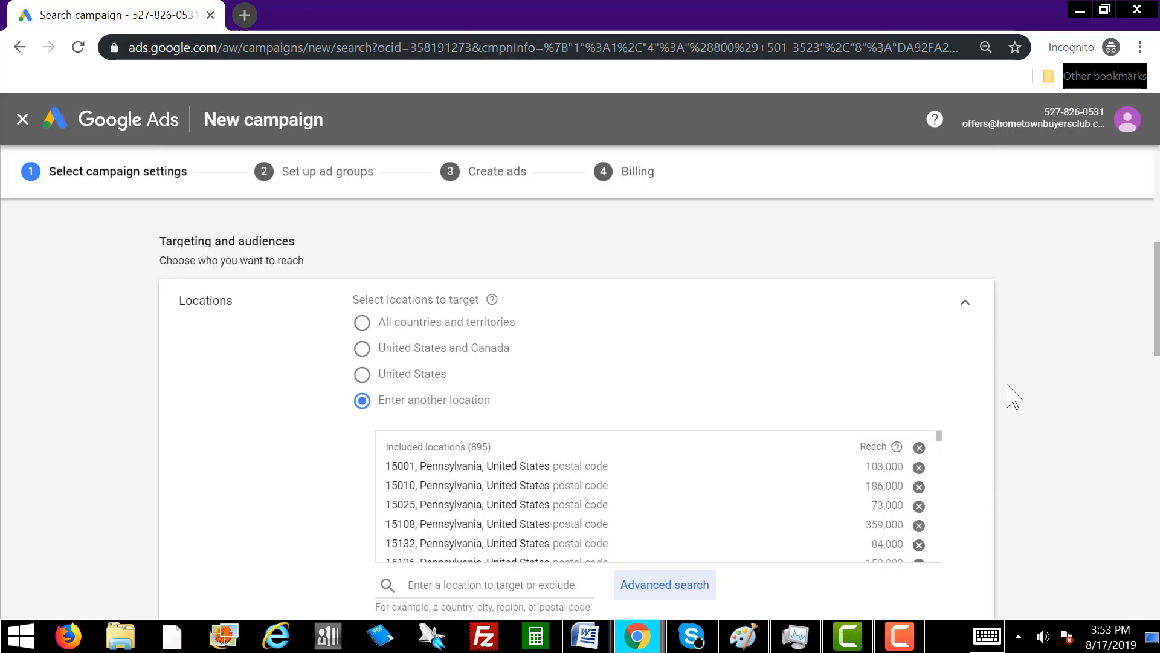
drag(1152, 317, 1152, 345)
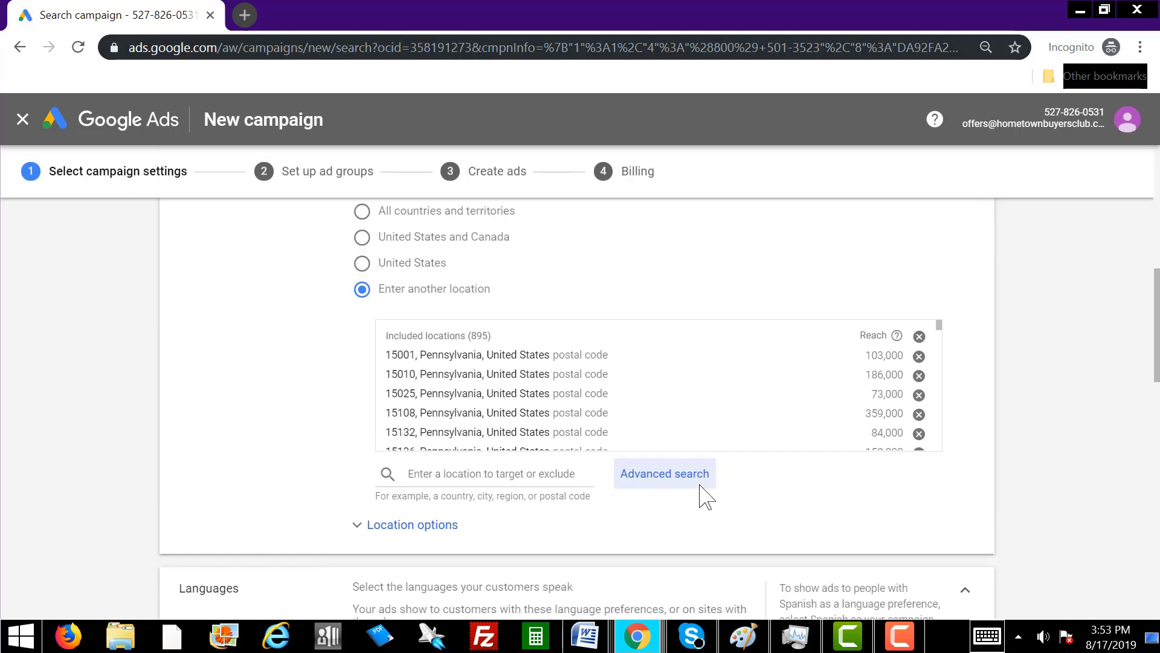
click(648, 478)
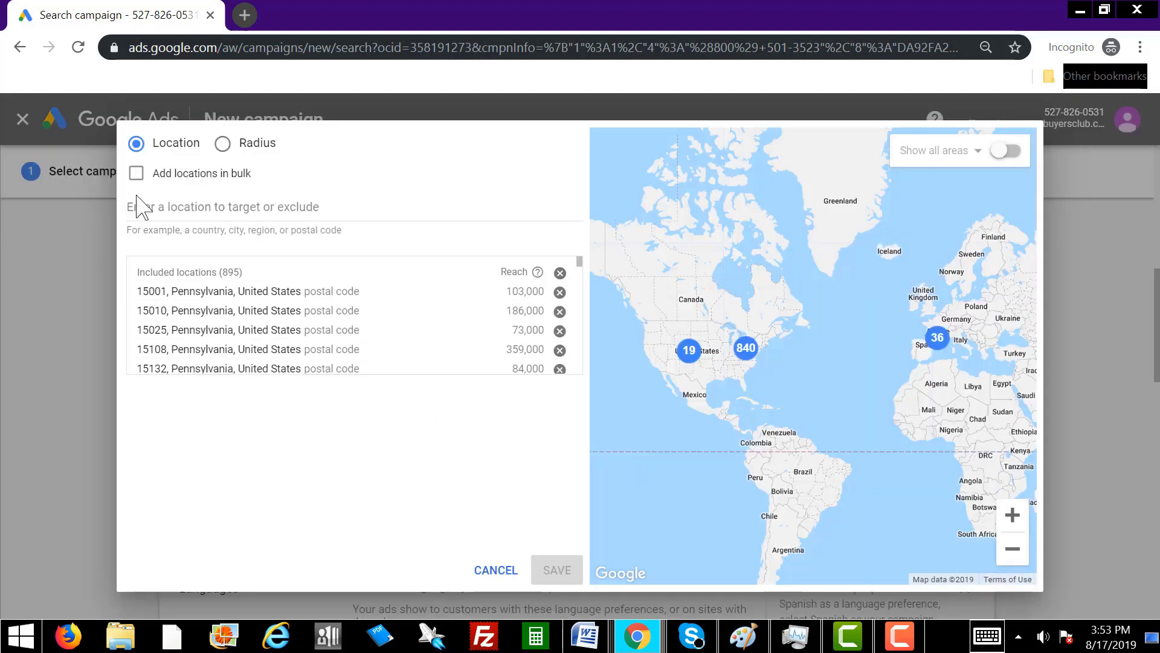
click(136, 175)
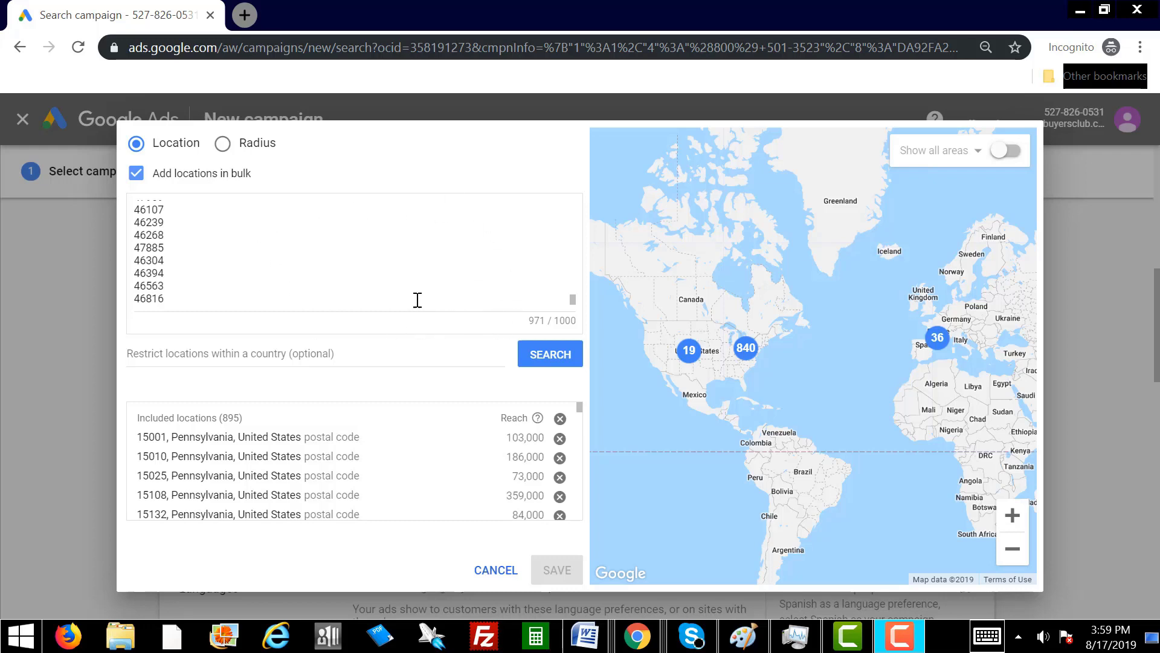
Look up the new ZIP codes, target all 971 matches, and save for 1808 locations.
click(546, 358)
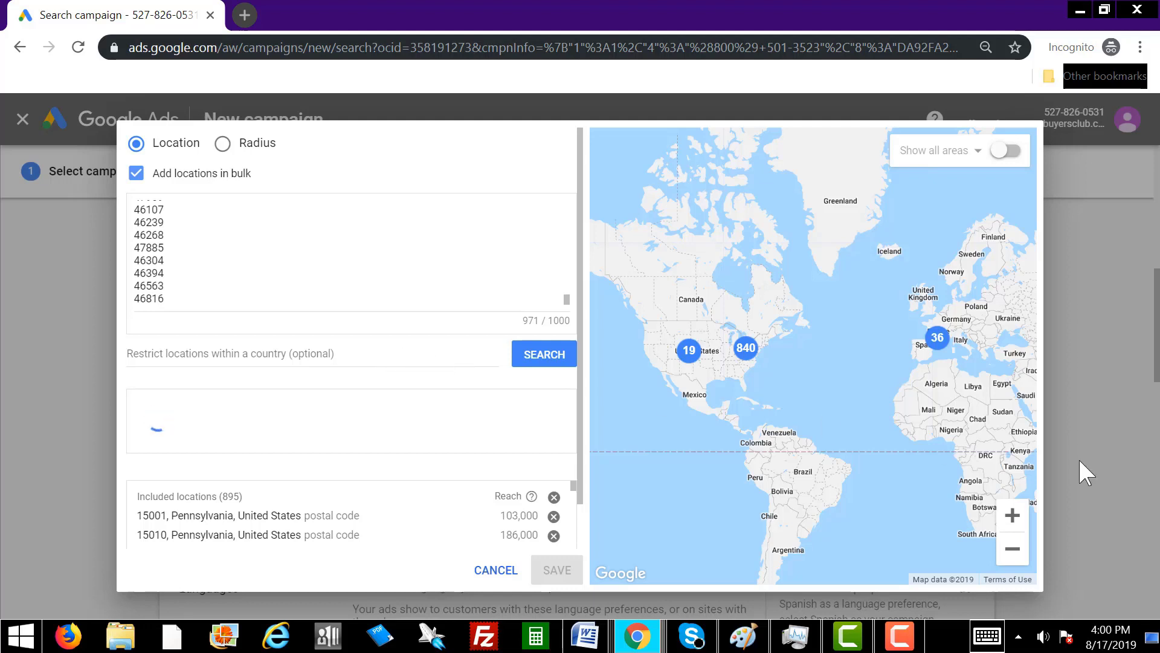
key(F10)
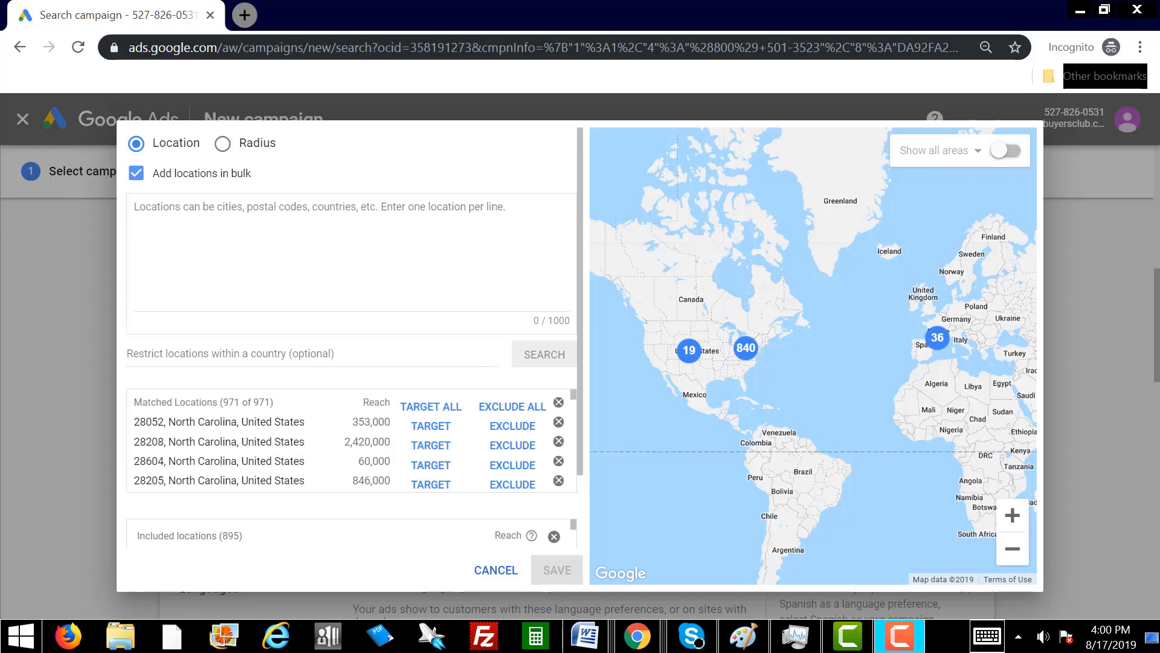
click(431, 407)
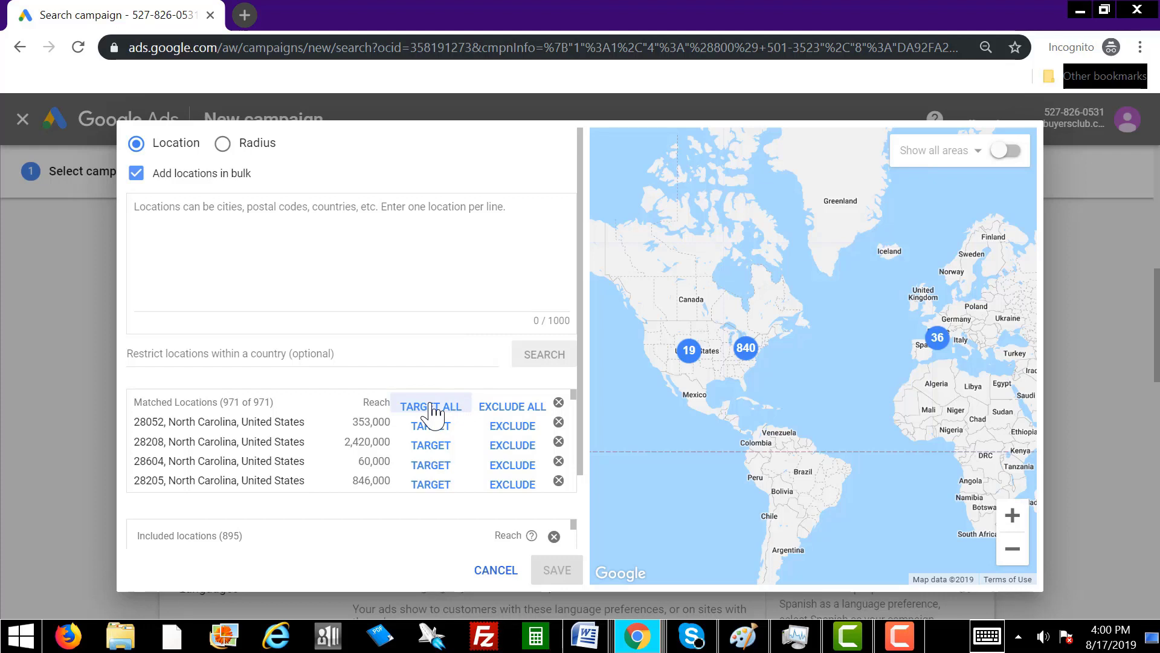
click(431, 410)
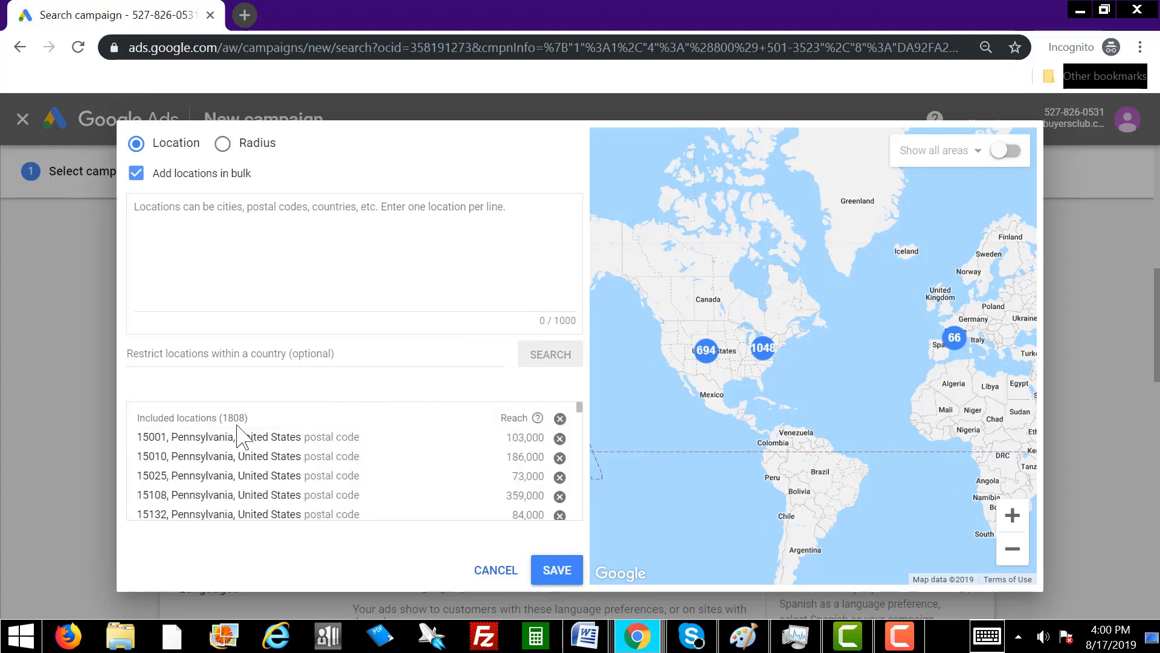
click(559, 573)
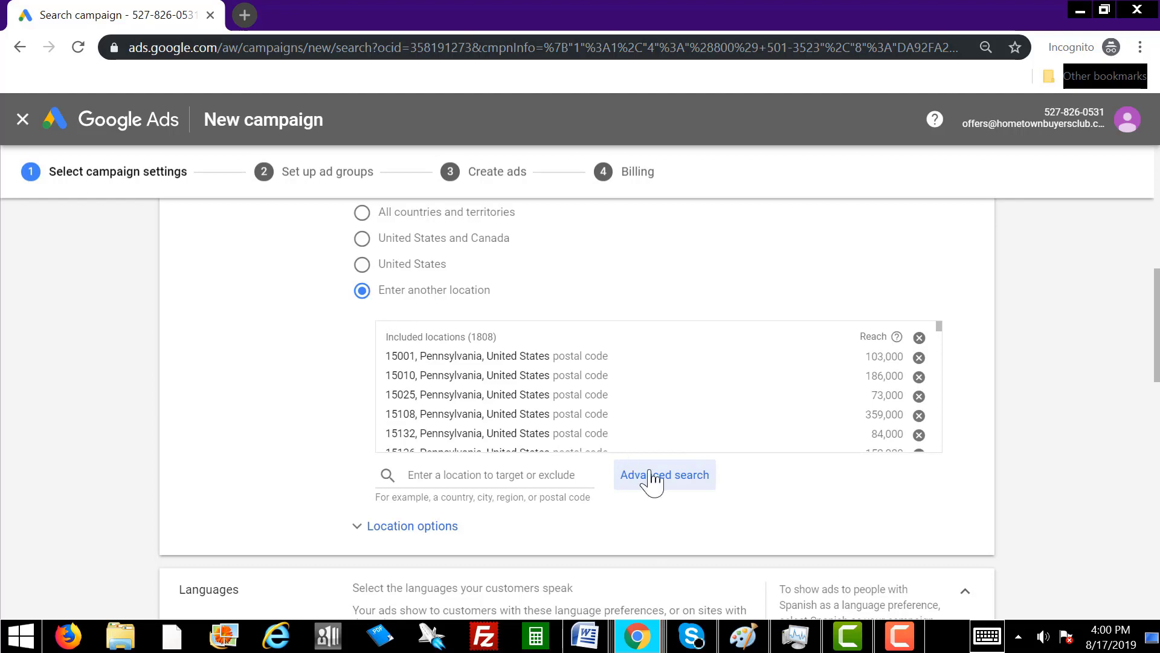
Select and copy the AL Zips column (X) in the R.E. Hottest Zips by State sheet.
mouse_move(652, 636)
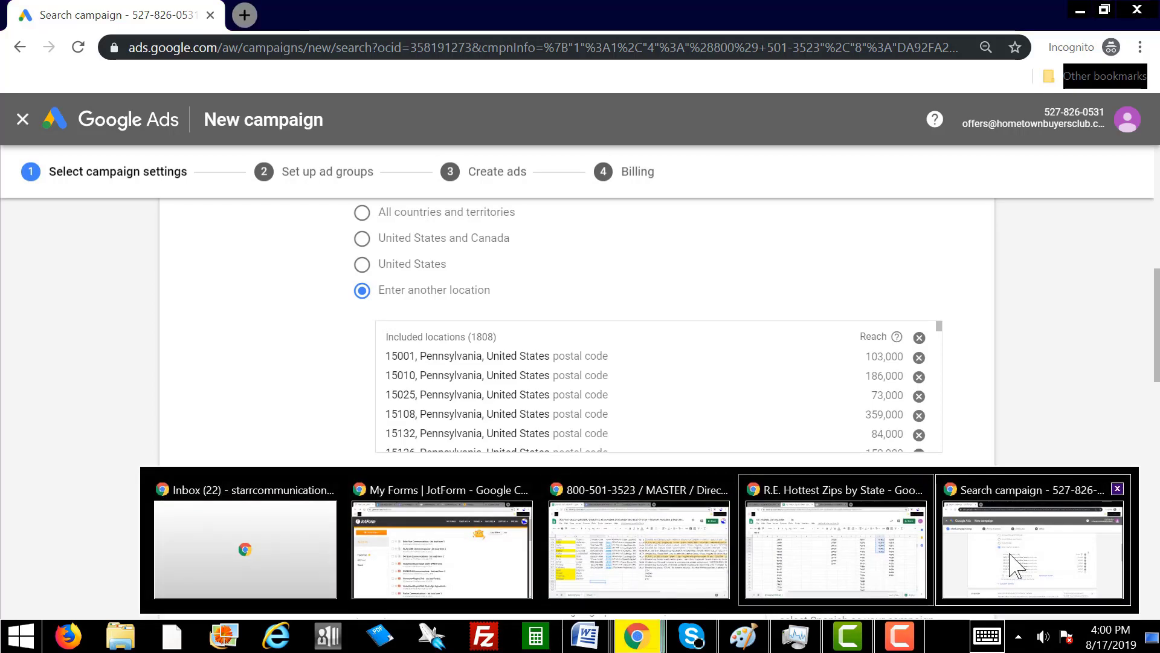
click(895, 556)
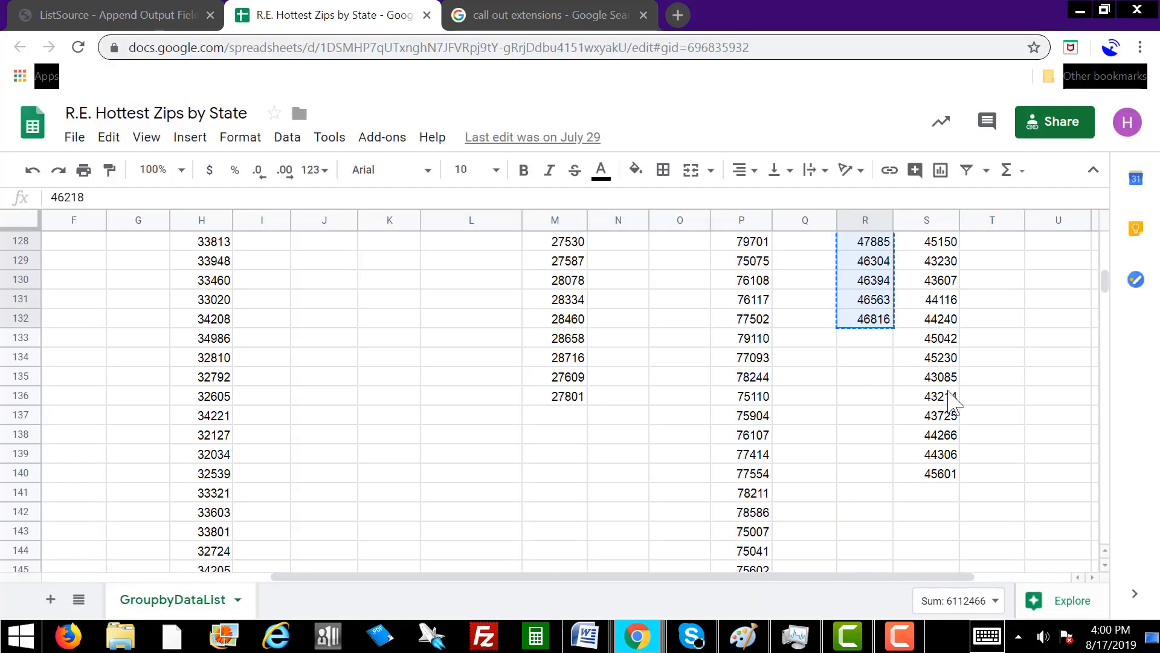
scroll(991, 417, up, 20)
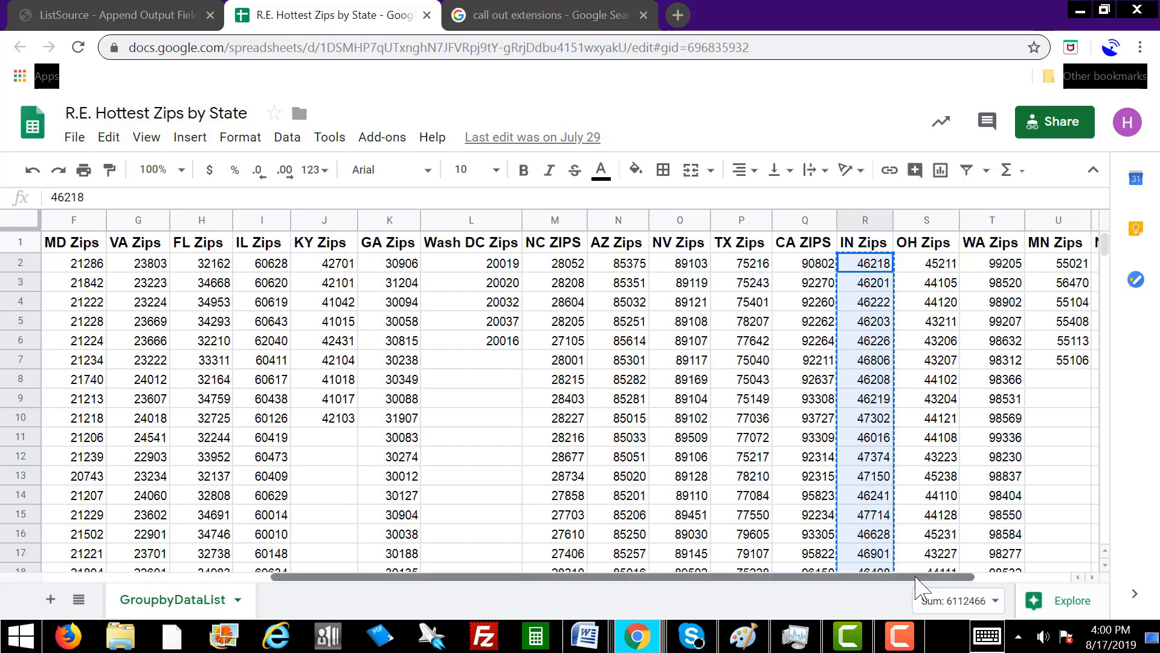
drag(931, 577, 1027, 575)
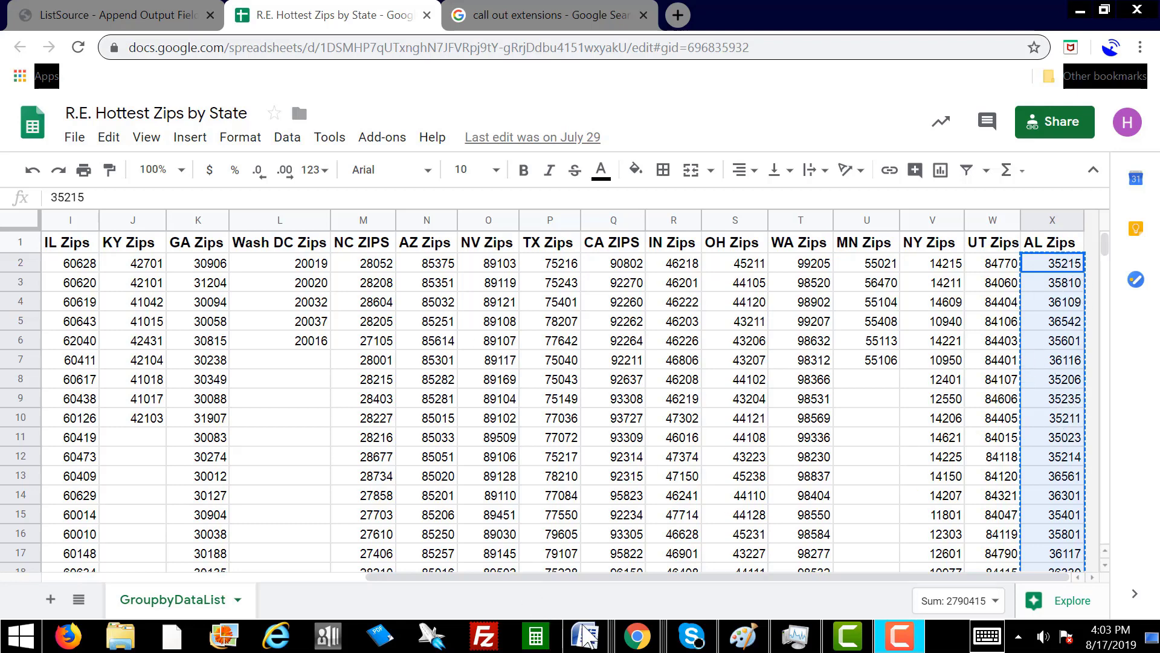
Look up the pasted ZIP codes in Google Ads and target all 415 matched locations.
mouse_move(638, 636)
click(995, 545)
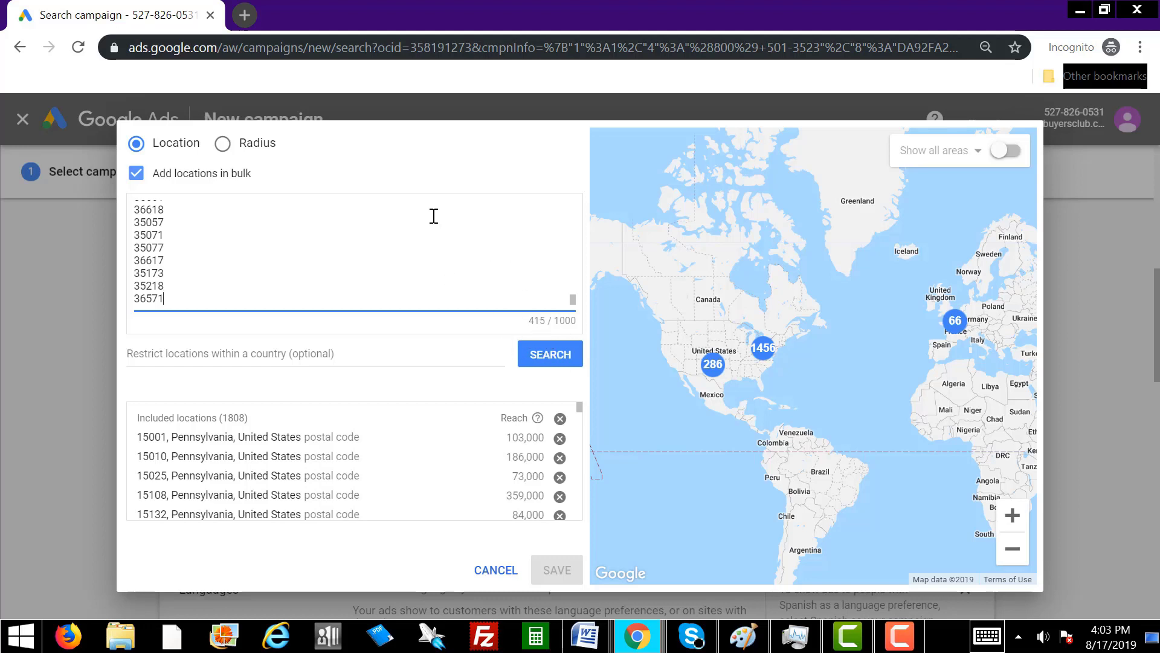
click(548, 360)
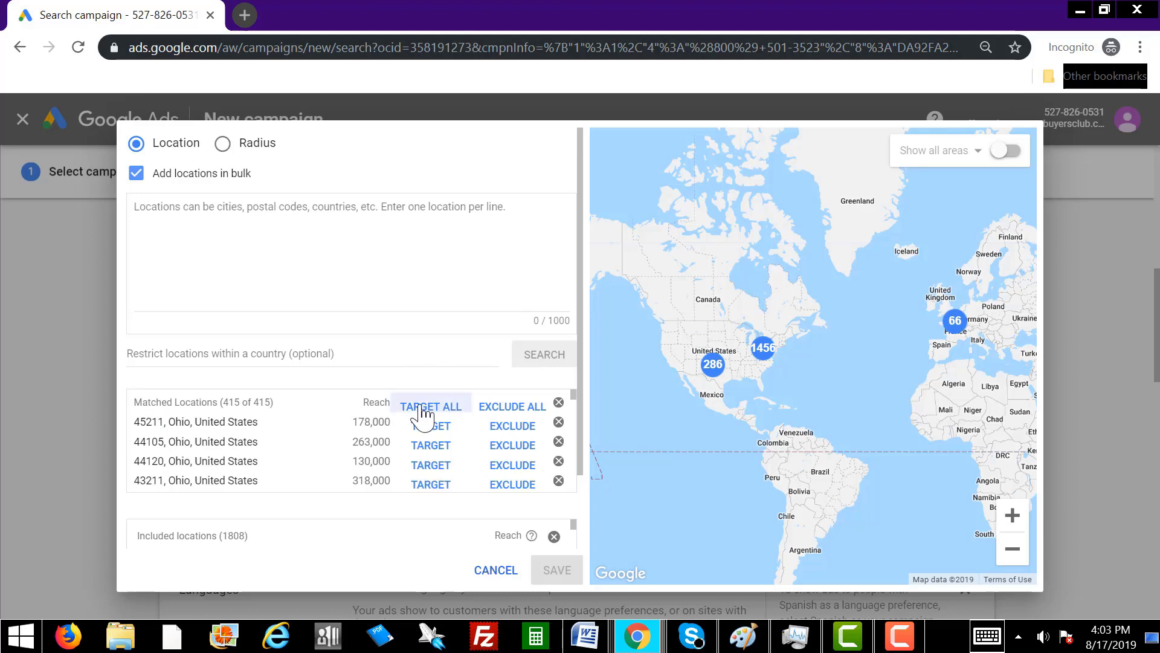
click(430, 408)
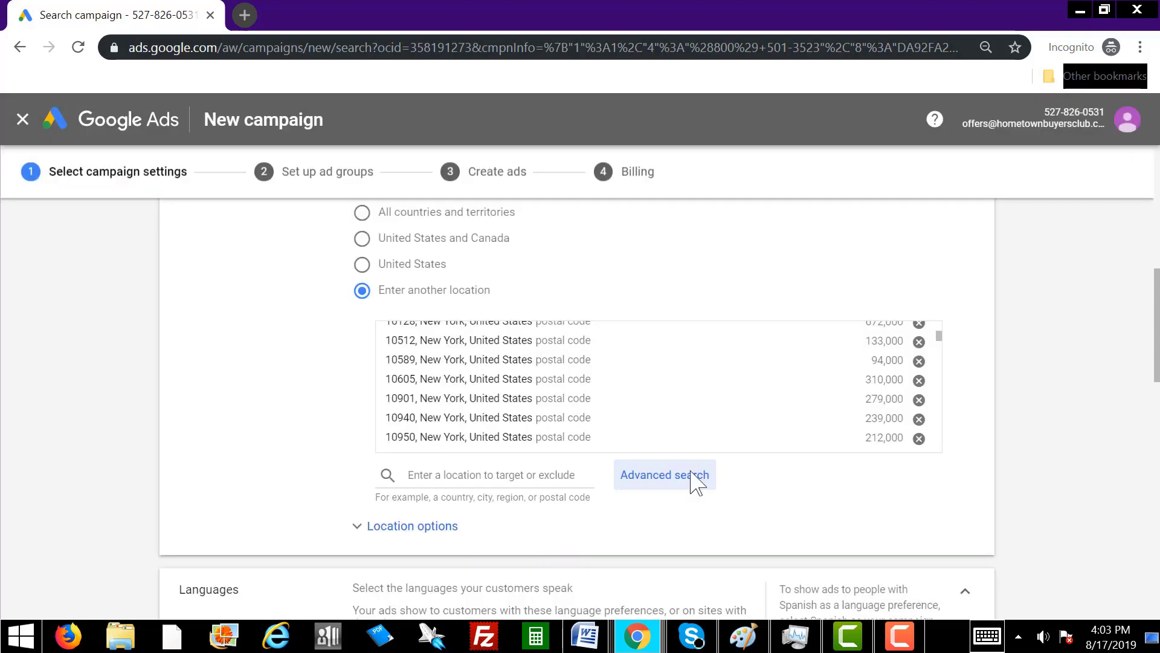
Remove French so English is the campaign's only language.
scroll(961, 480, down, 6)
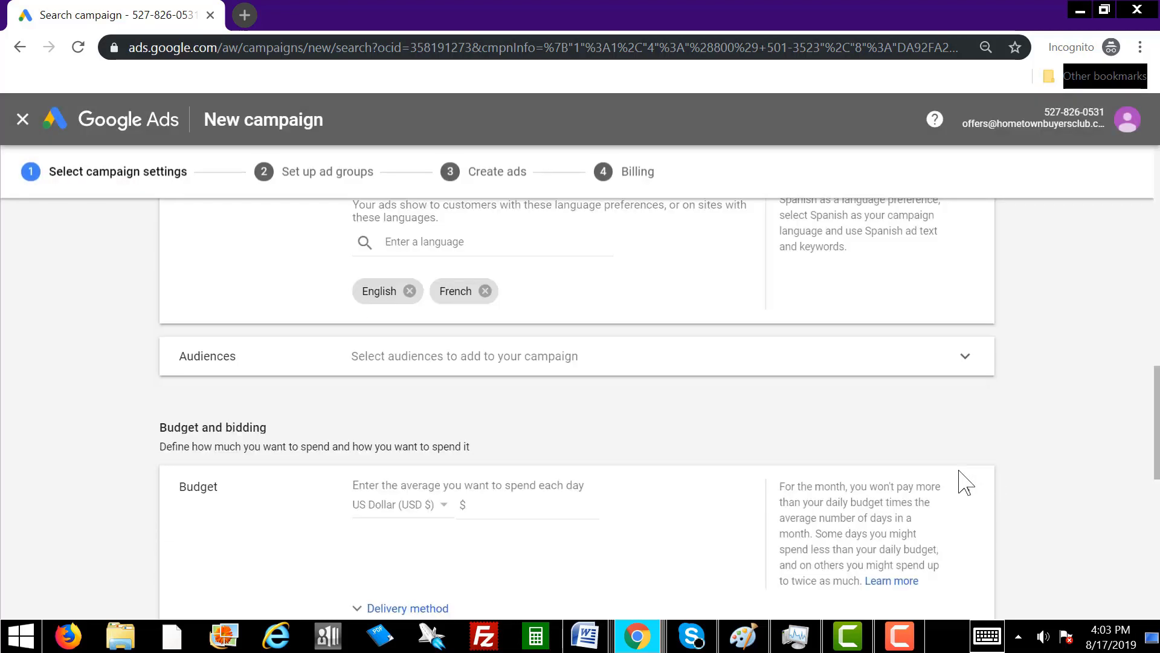
scroll(896, 424, up, 3)
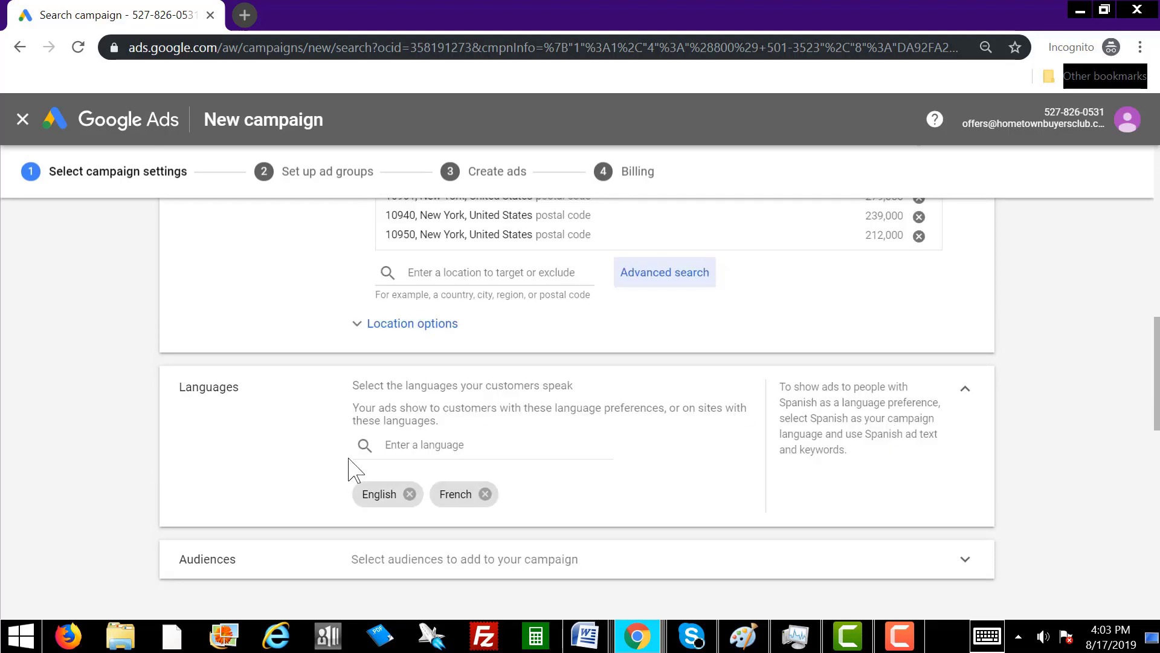
click(486, 493)
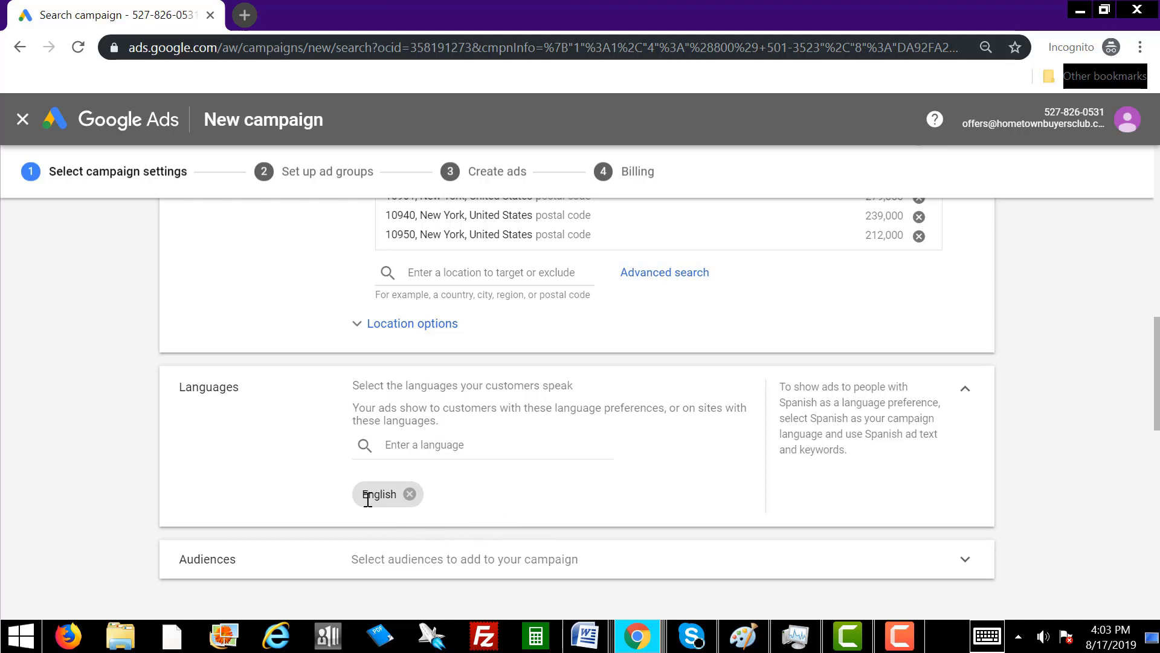
Set the campaign's average daily budget to $20.00.
scroll(609, 510, down, 6)
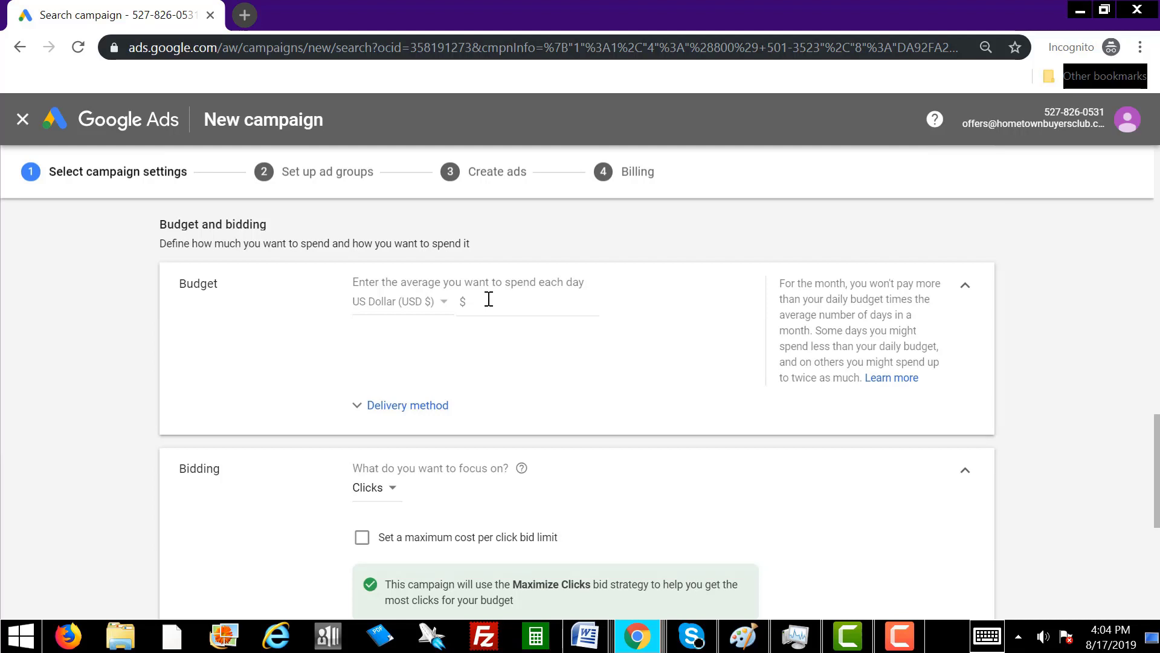
click(489, 300)
scroll(582, 365, down, 3)
scroll(544, 320, up, 3)
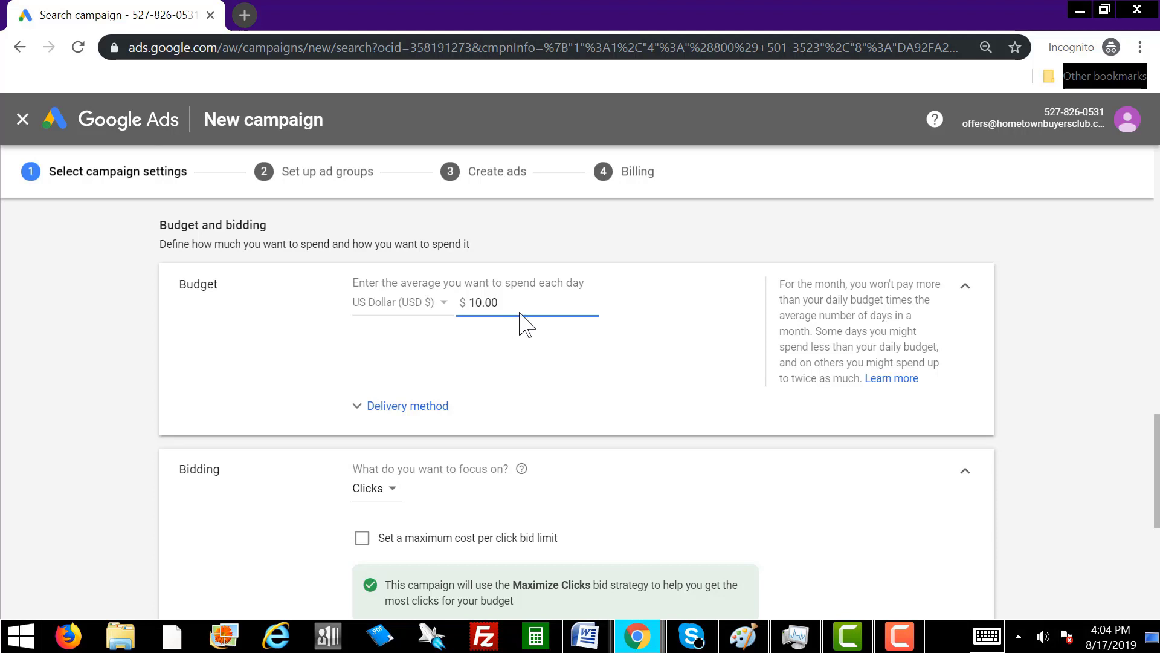
drag(507, 303, 461, 304)
text(2)
scroll(526, 368, down, 3)
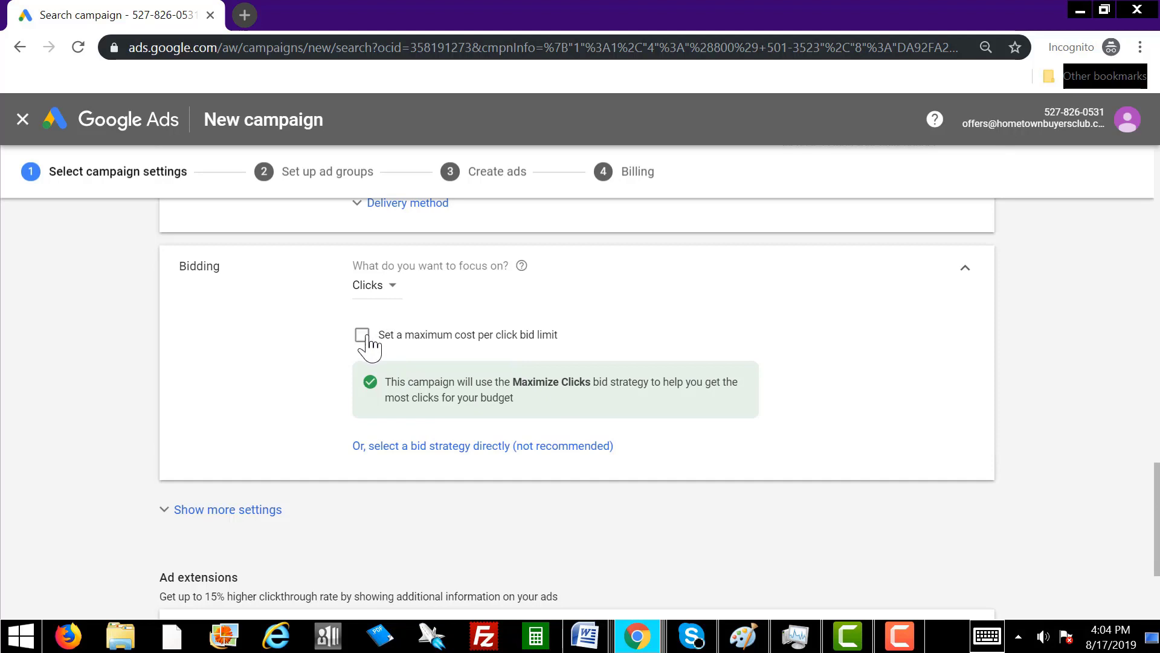
Enable a maximum cost-per-click bid limit and set it to $1.50.
click(362, 335)
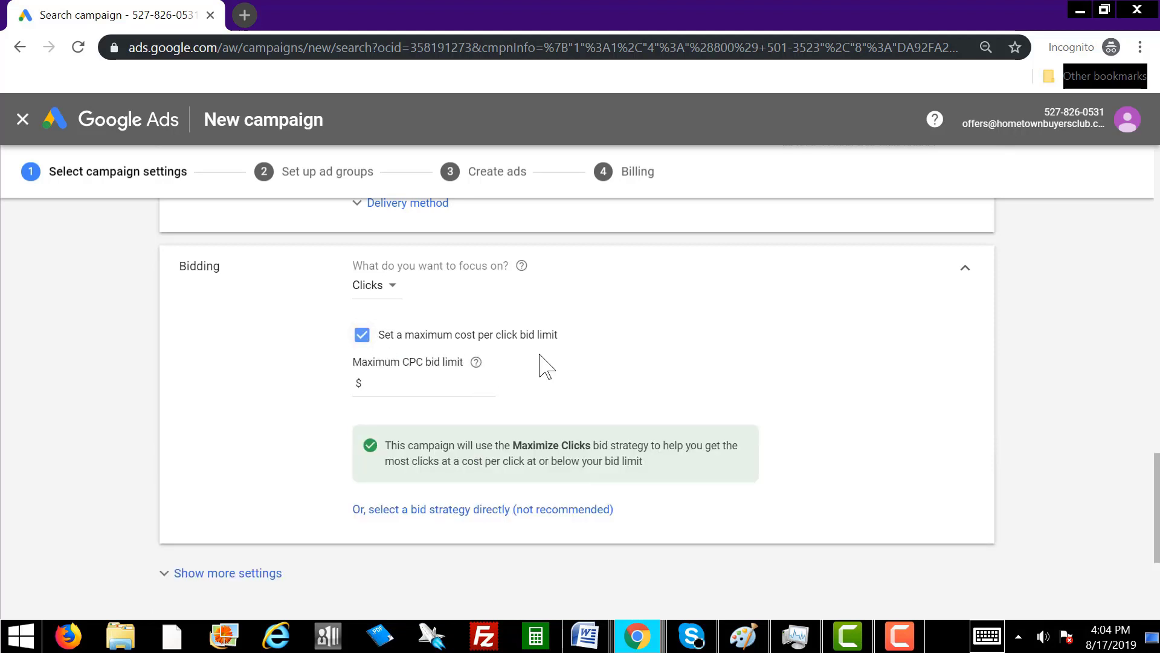
click(389, 379)
key(F10)
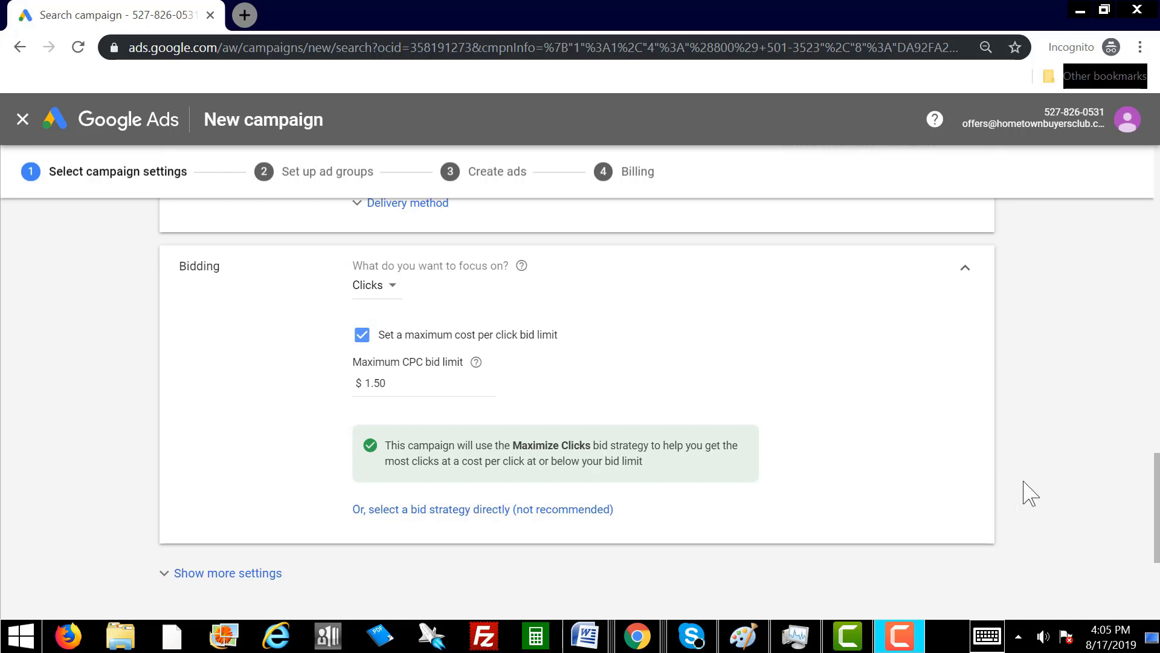
click(1075, 474)
scroll(1079, 476, down, 4)
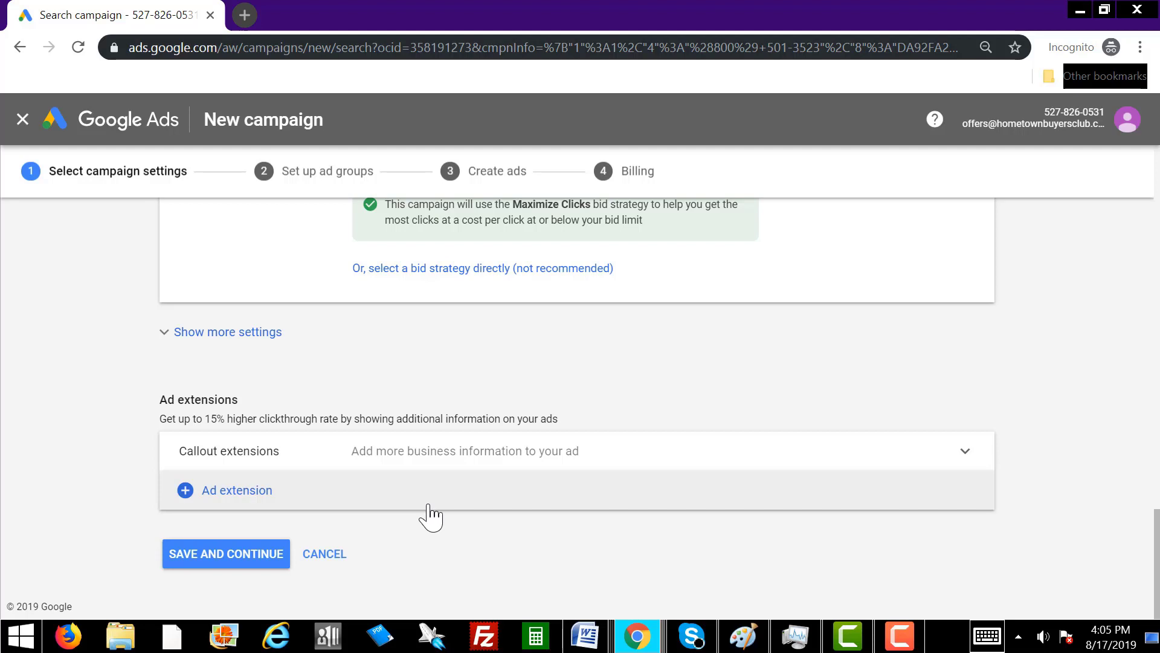
click(237, 490)
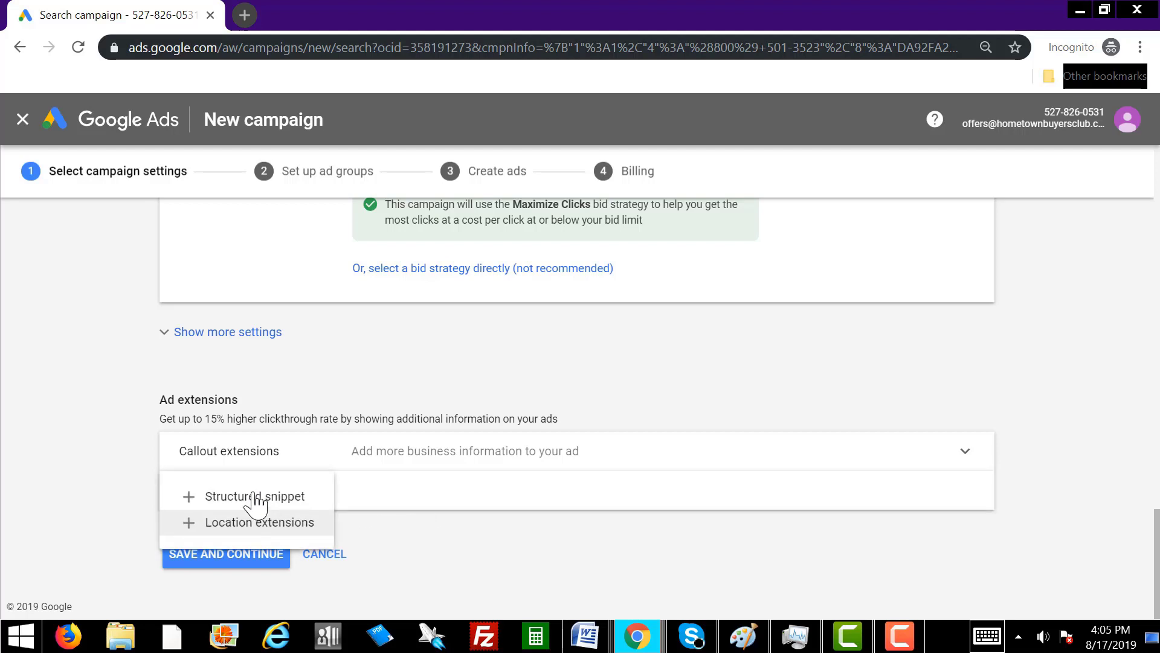
click(490, 525)
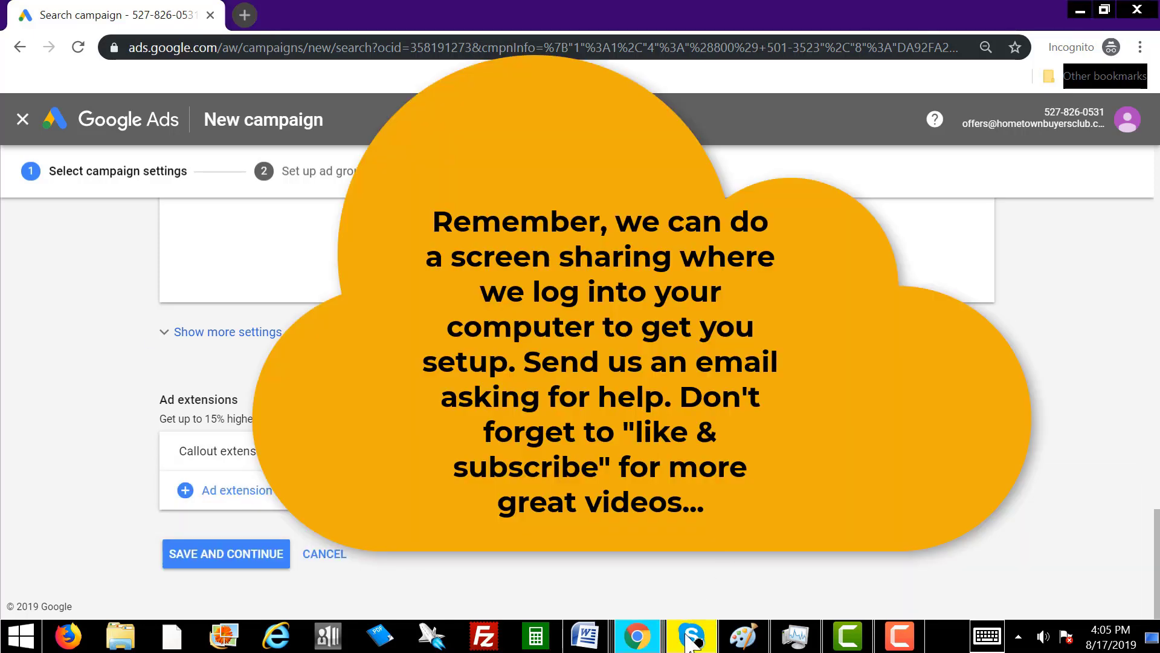
click(637, 635)
Switch to the 'call out extensions' image results, scroll through the sample callout ads, then return to Google Ads.
click(832, 571)
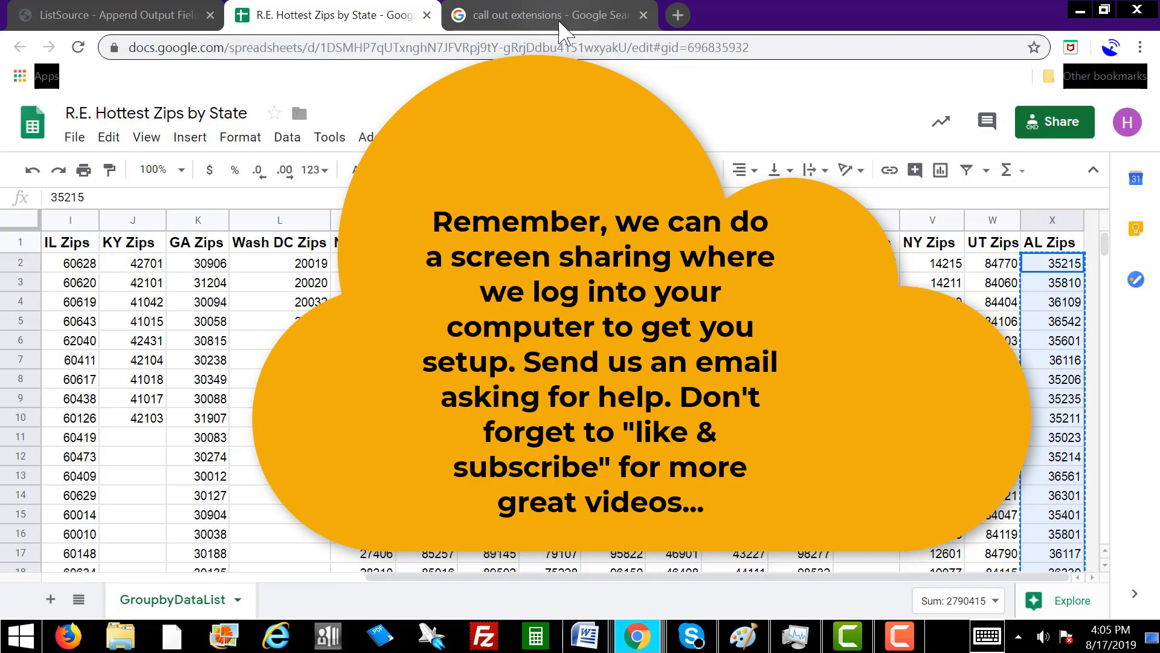
click(565, 23)
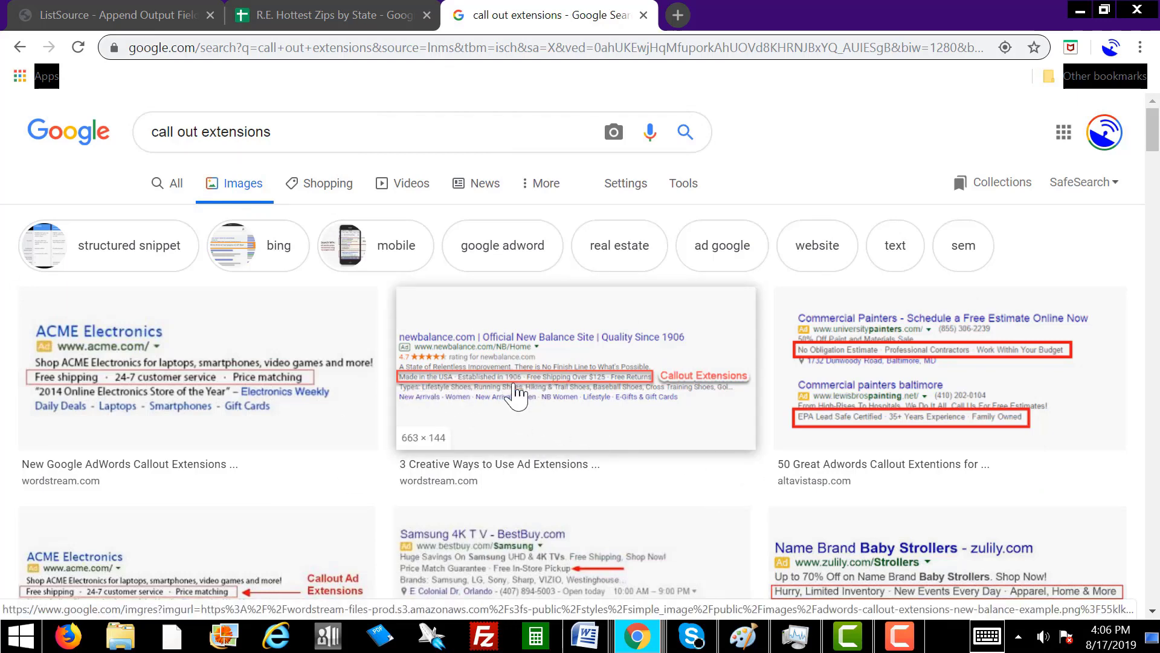
scroll(457, 462, down, 2)
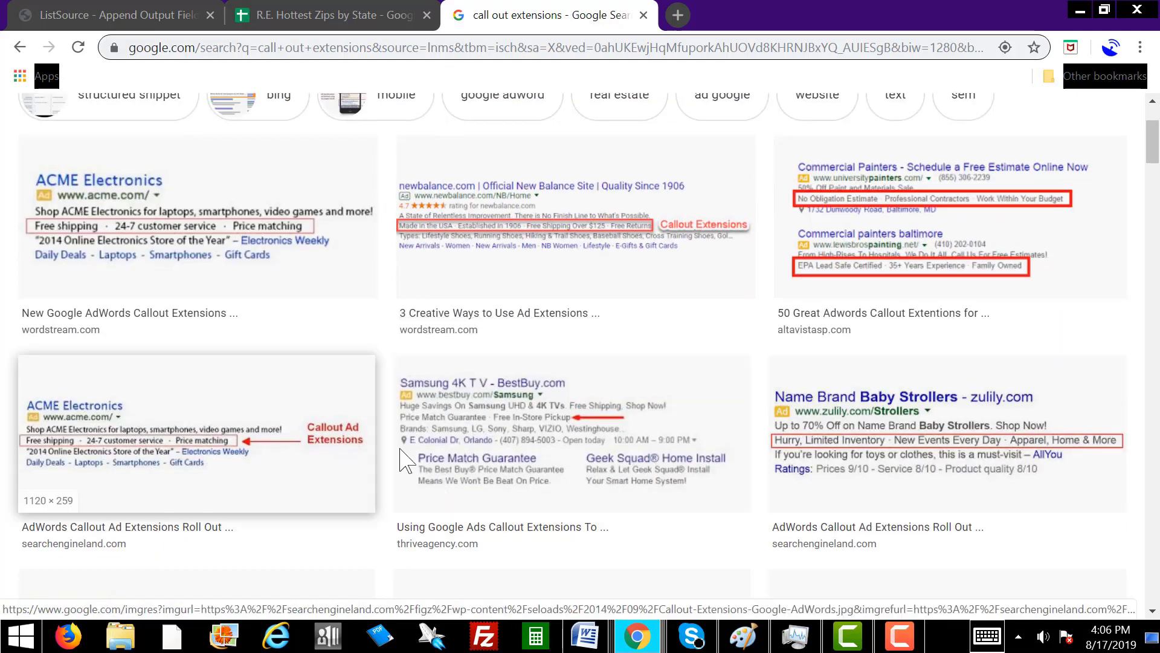
scroll(261, 322, up, 2)
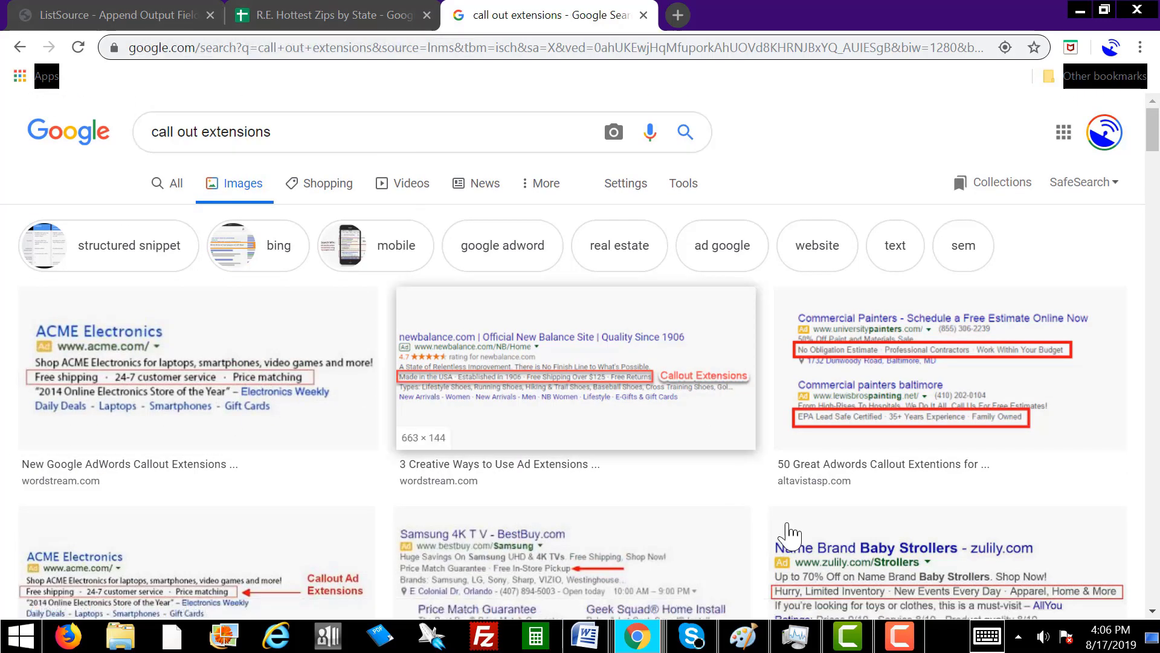
mouse_move(636, 644)
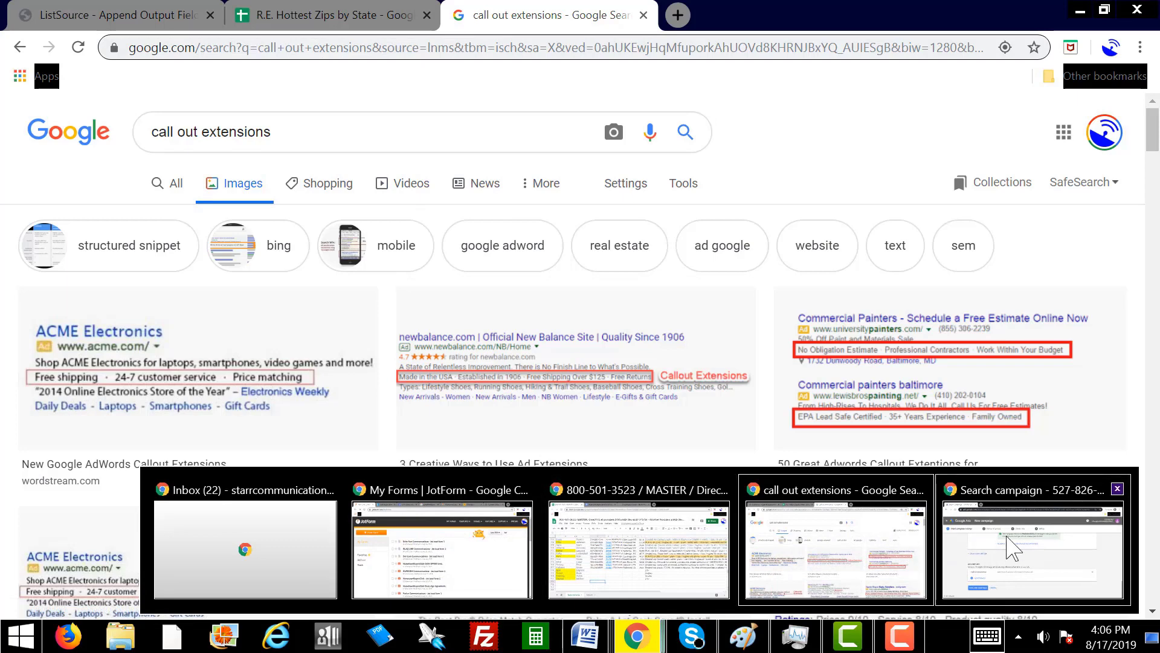
click(1022, 544)
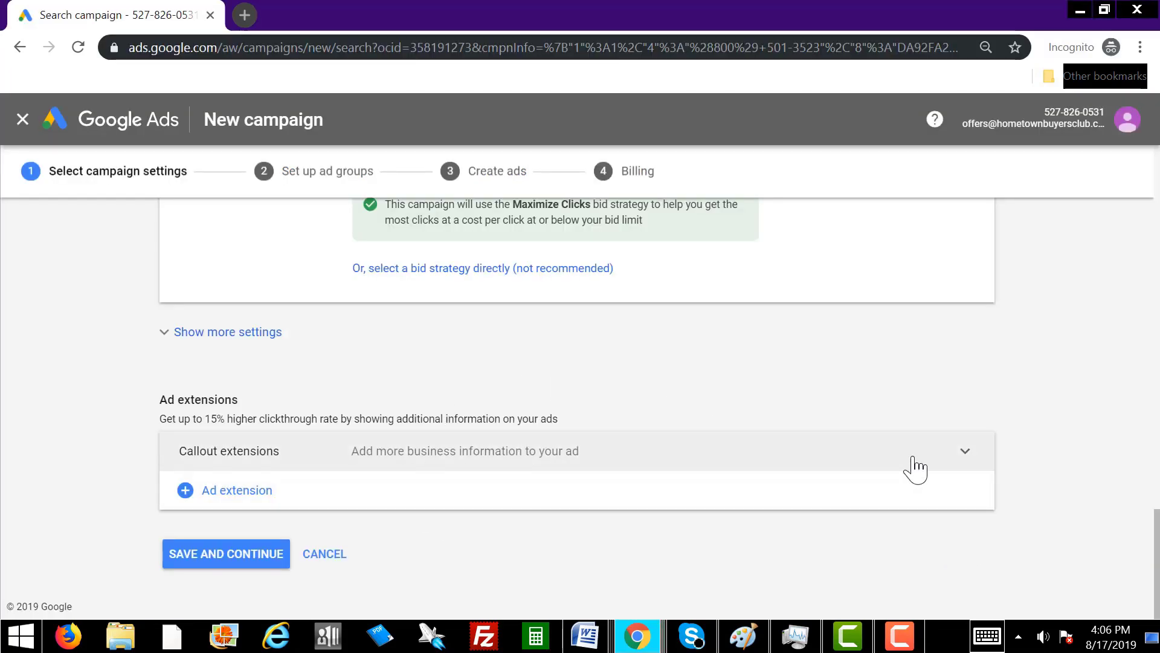
Start a new callout extension and enter 'Cash offer for your home' as the first callout.
key(F10)
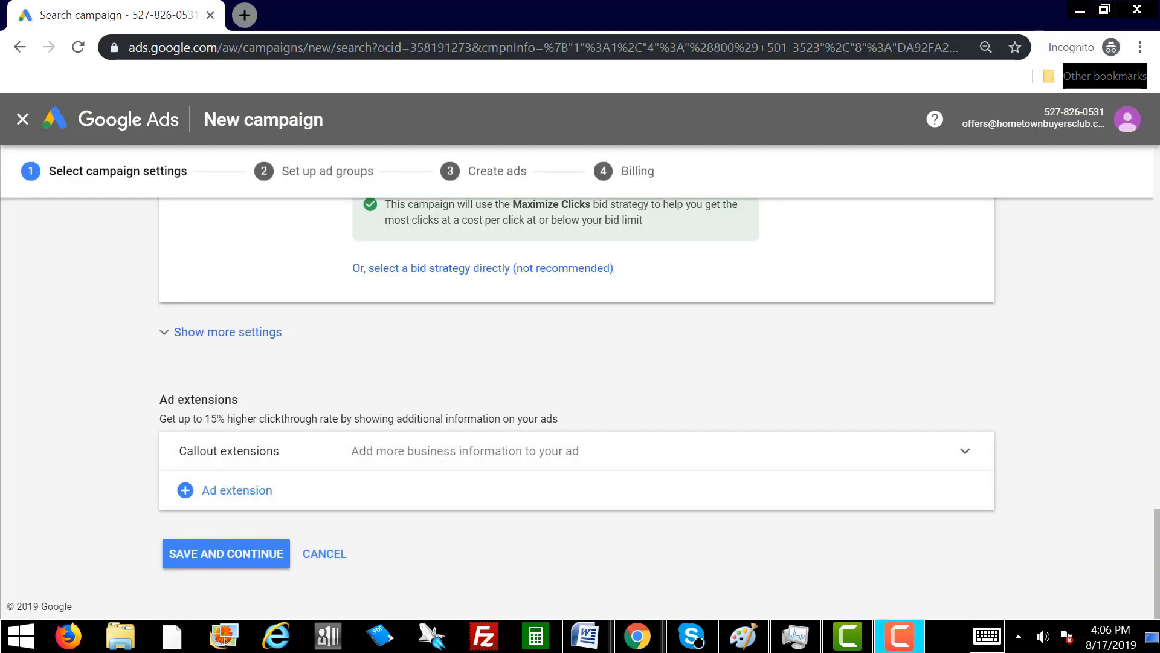
click(867, 460)
click(867, 461)
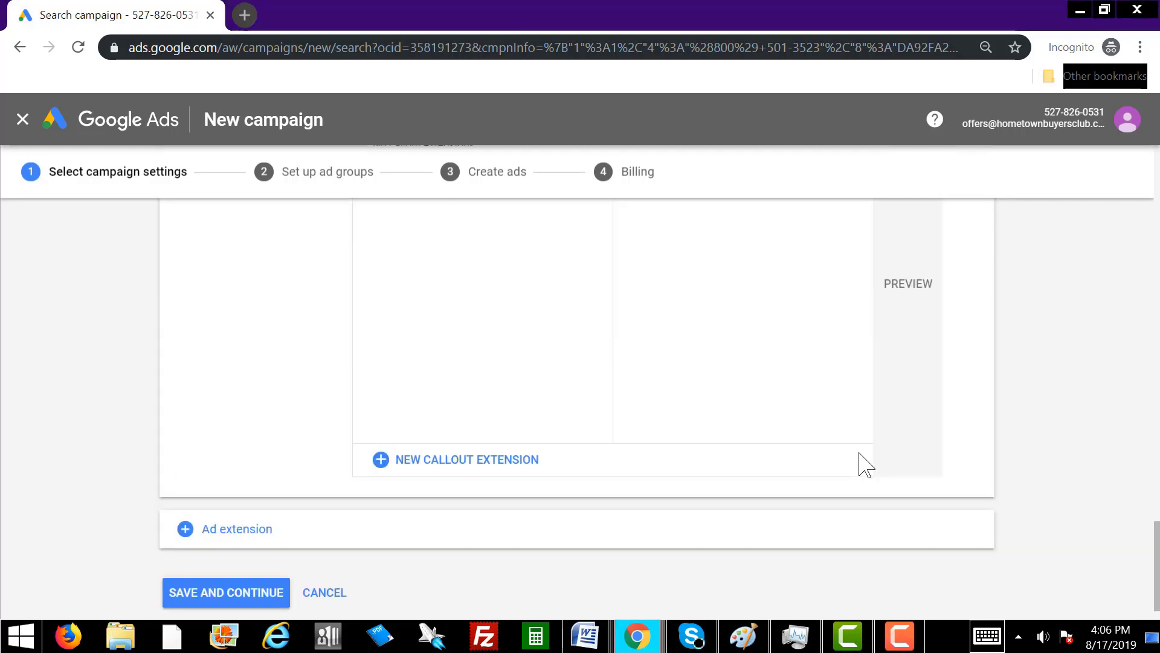
click(514, 462)
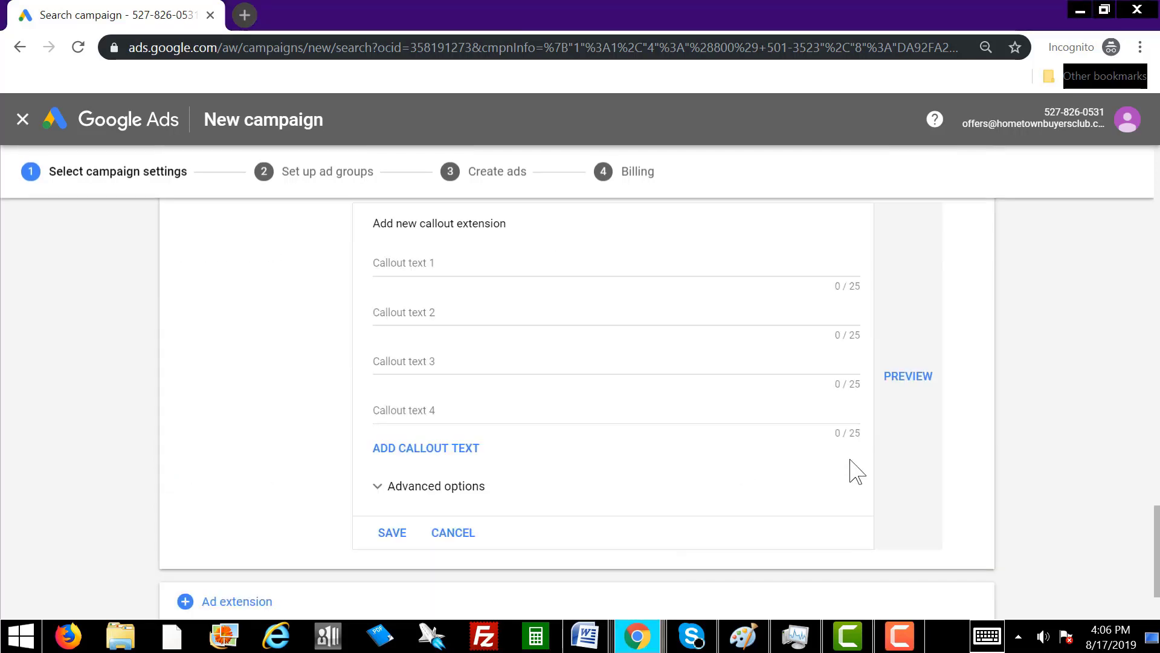
click(442, 258)
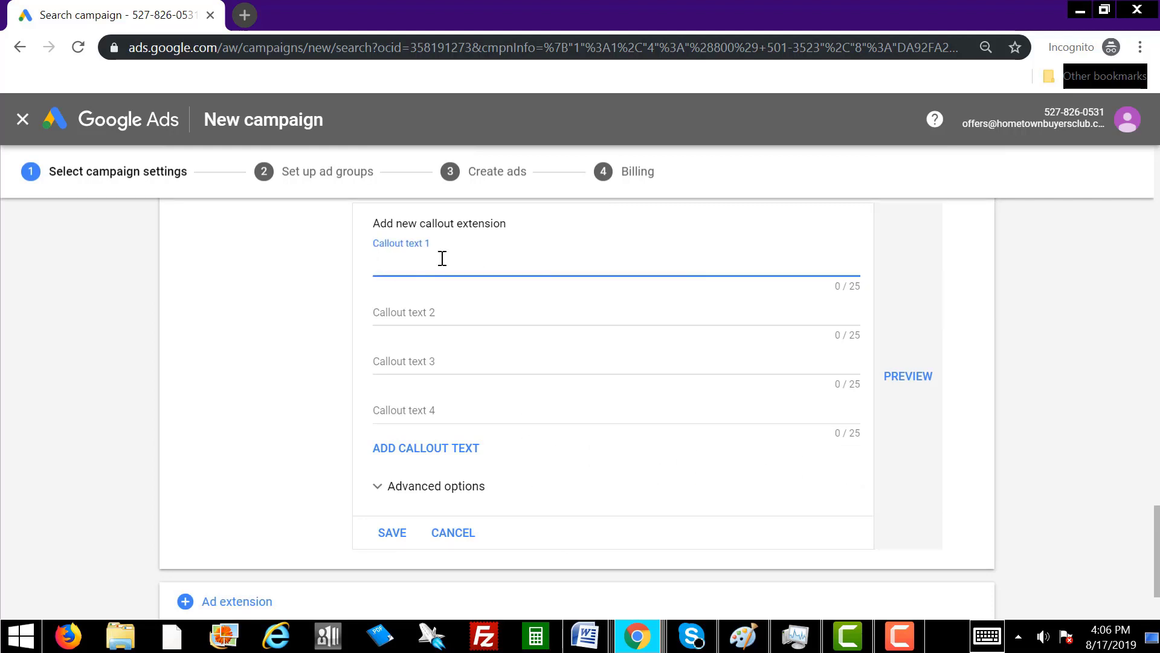
text(Cash offer for your home)
Fill callouts 2–4 with 'No repairs needed', 'Closing costs paid' and 'We pay top dollar'.
click(414, 311)
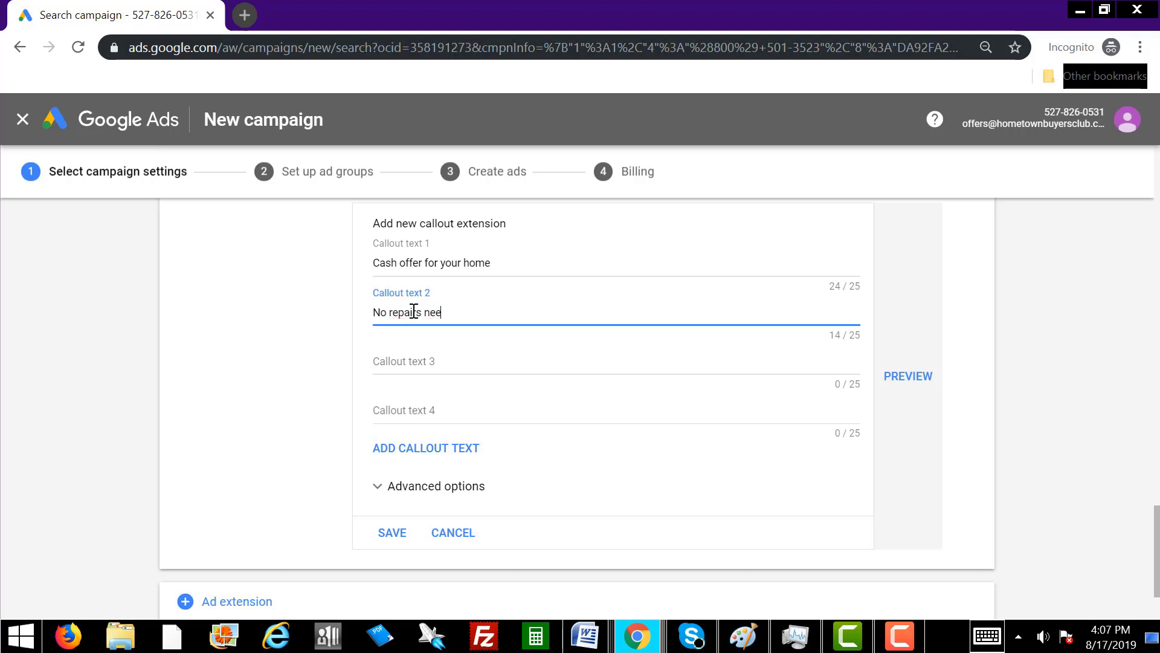
text(ded)
click(433, 363)
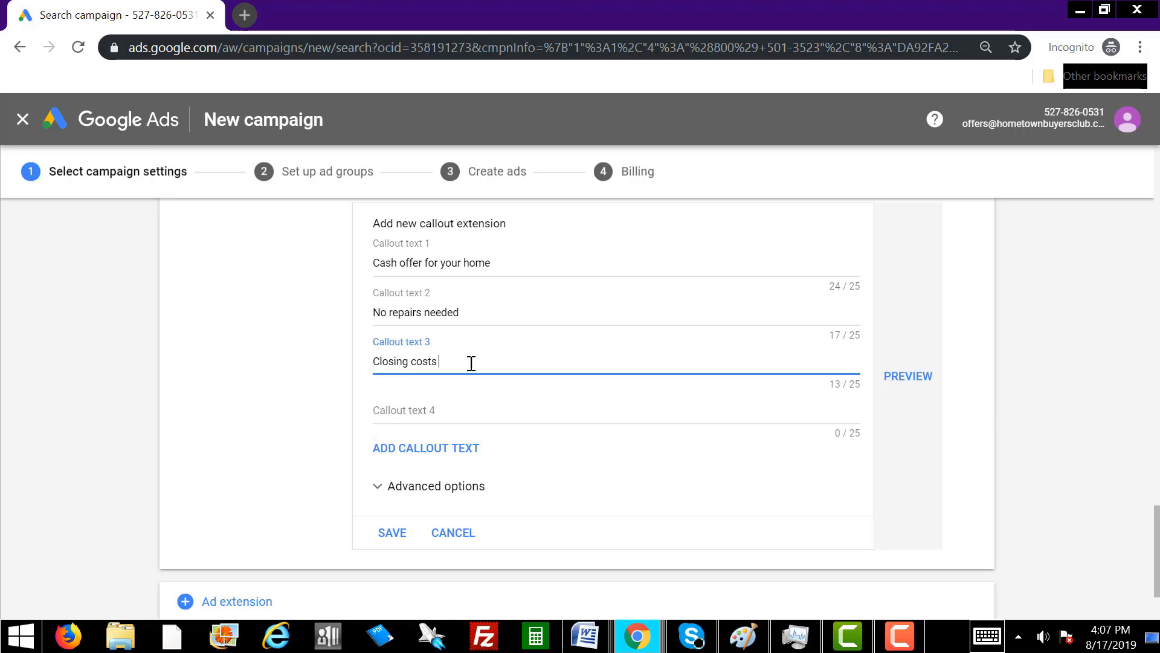
click(453, 410)
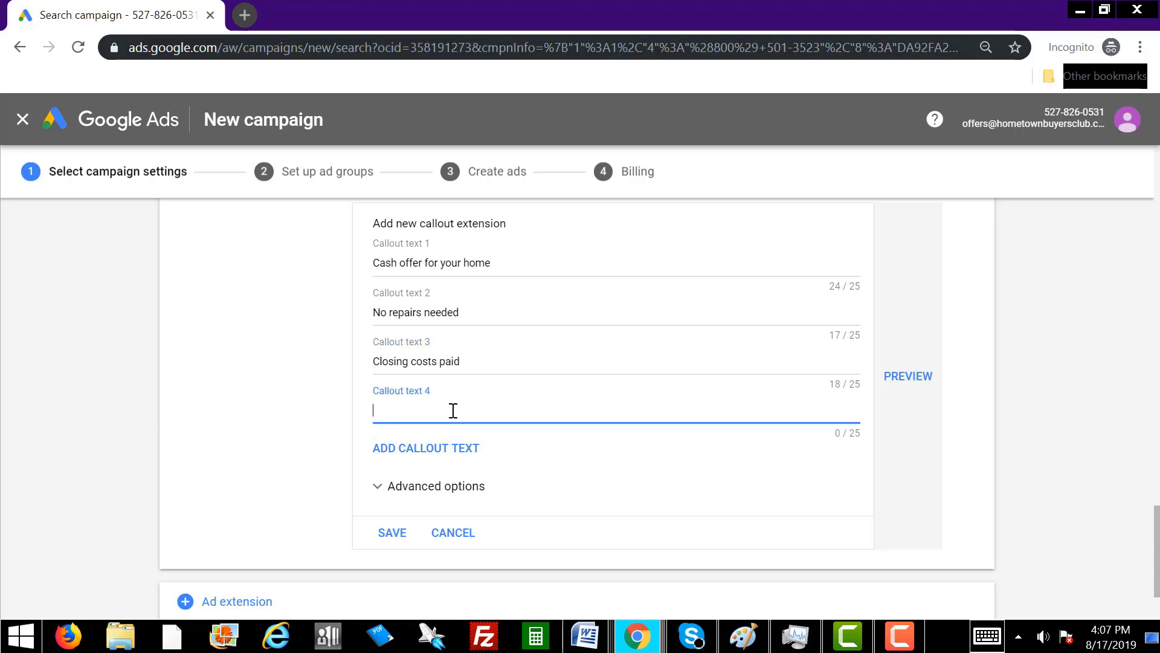
text(We pay Top dollar)
click(414, 410)
key(BackSpace)
text(t)
Add a fifth callout, 'No realtor commissions', and save all five callouts.
click(465, 447)
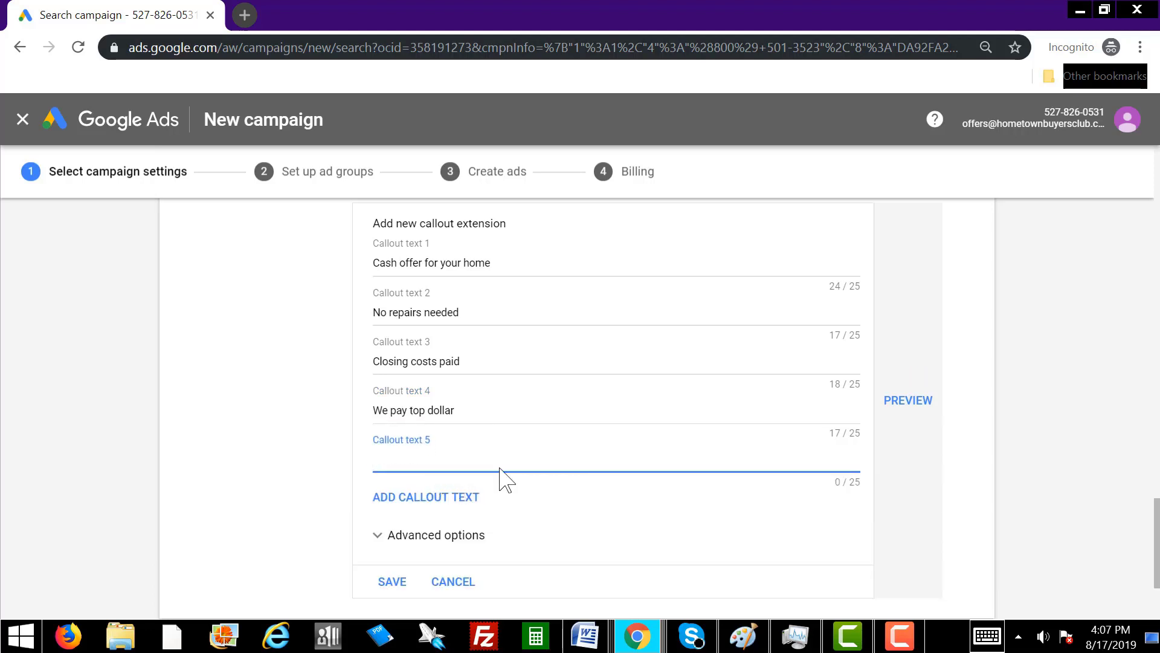
text(No realtor commissions)
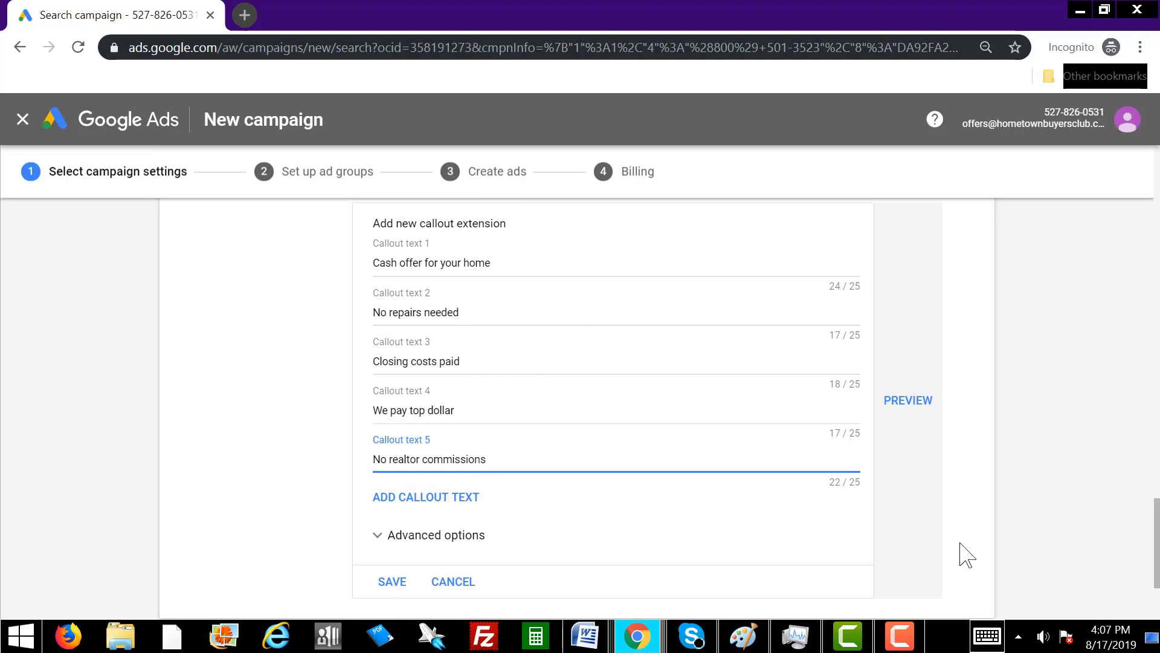
scroll(971, 519, down, 3)
click(398, 432)
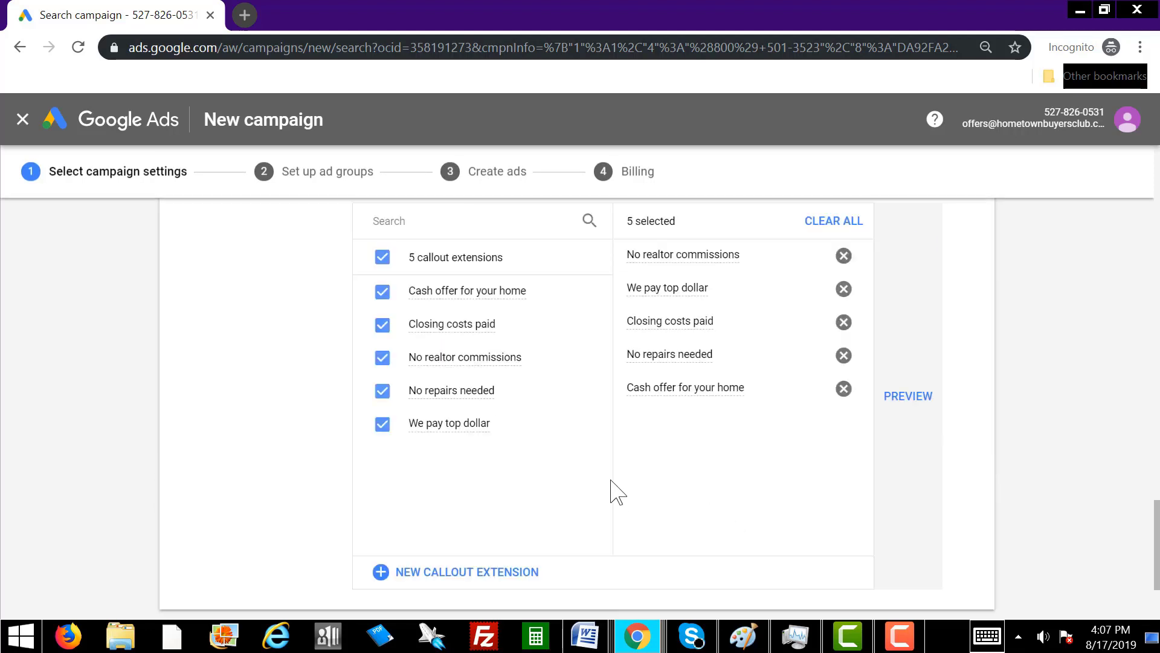
scroll(998, 497, down, 3)
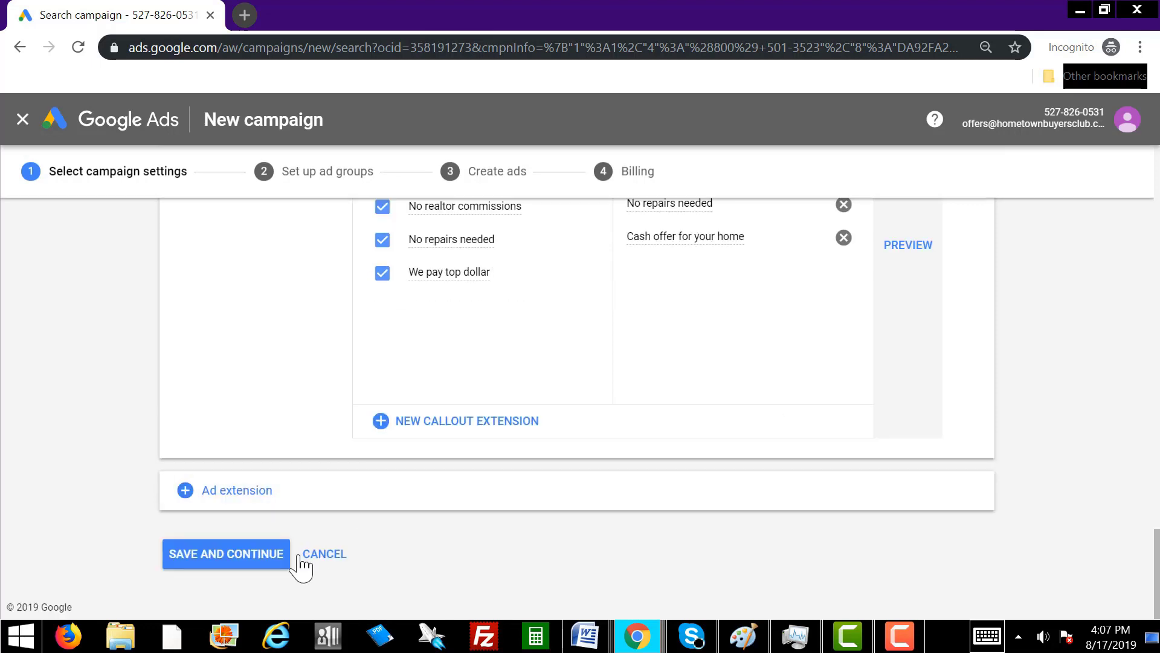
Save the campaign settings, paste the 127 home-selling keywords into Ad group 1, and continue.
click(231, 561)
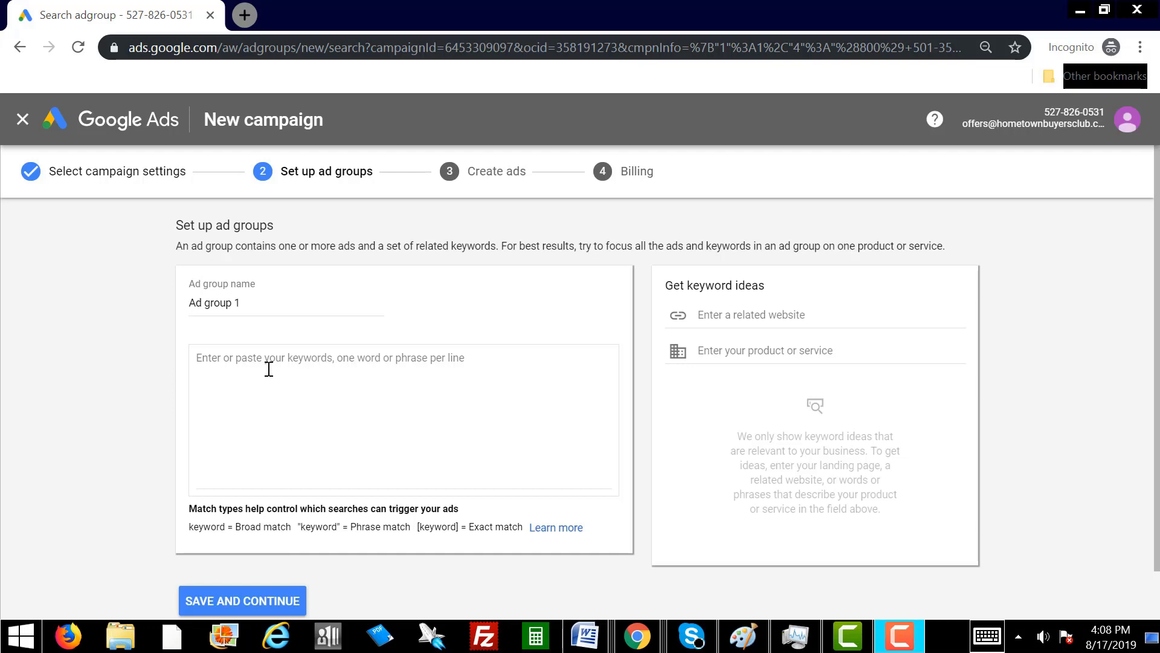
right_click(226, 362)
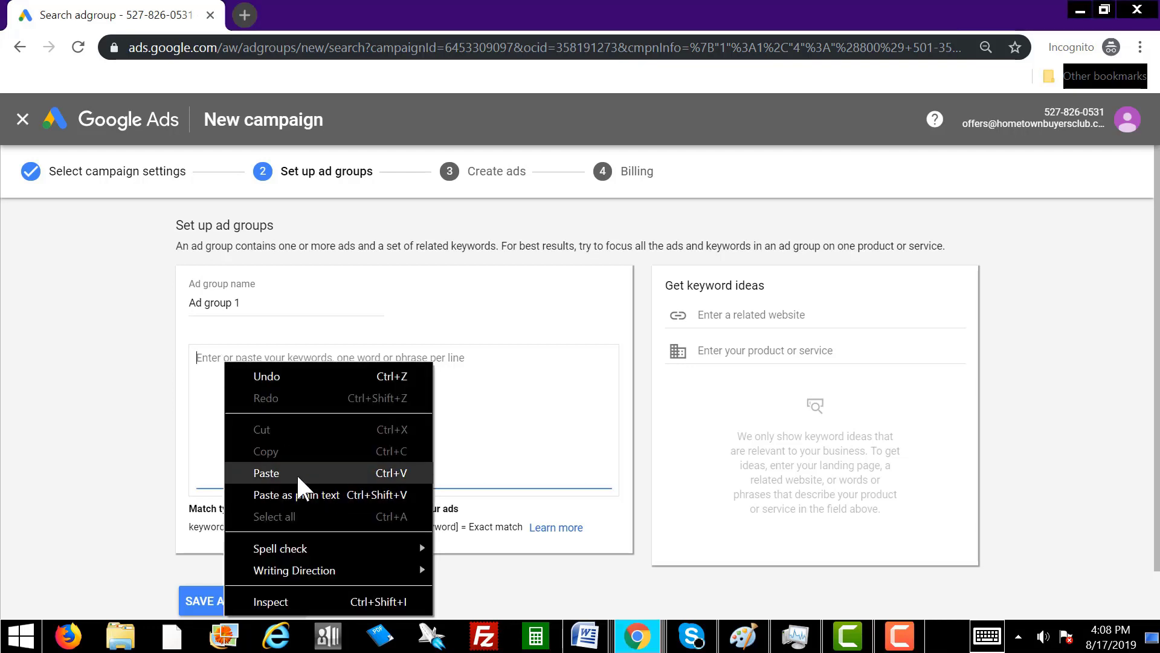
click(296, 473)
scroll(415, 438, up, 15)
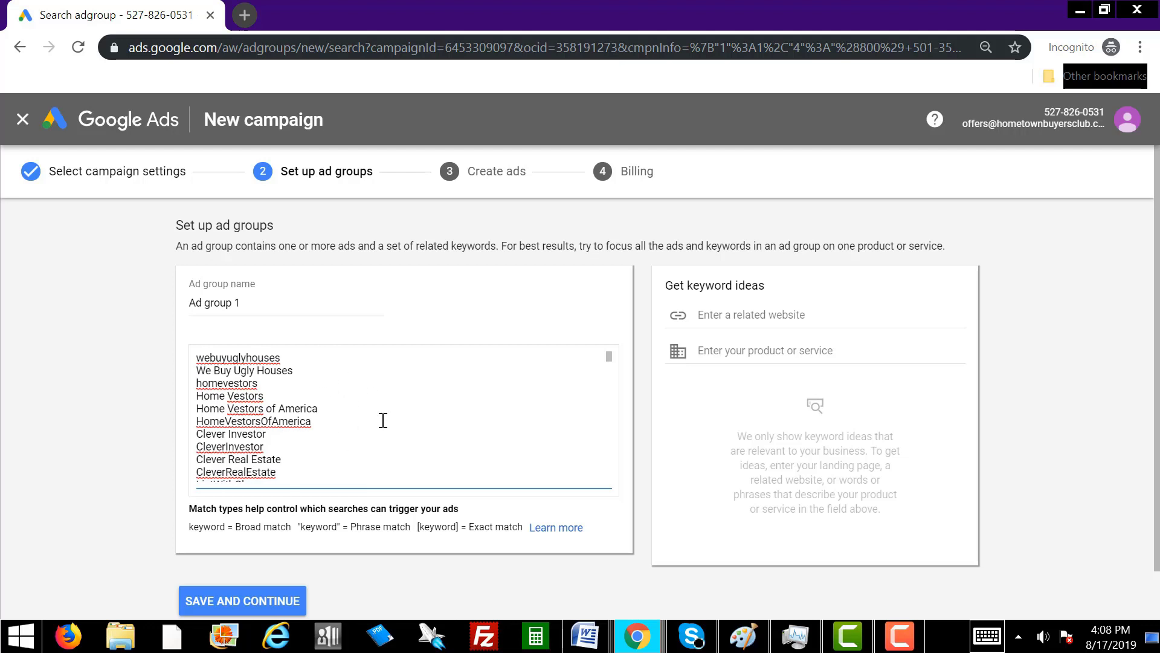
scroll(383, 420, down, 9)
scroll(383, 420, down, 6)
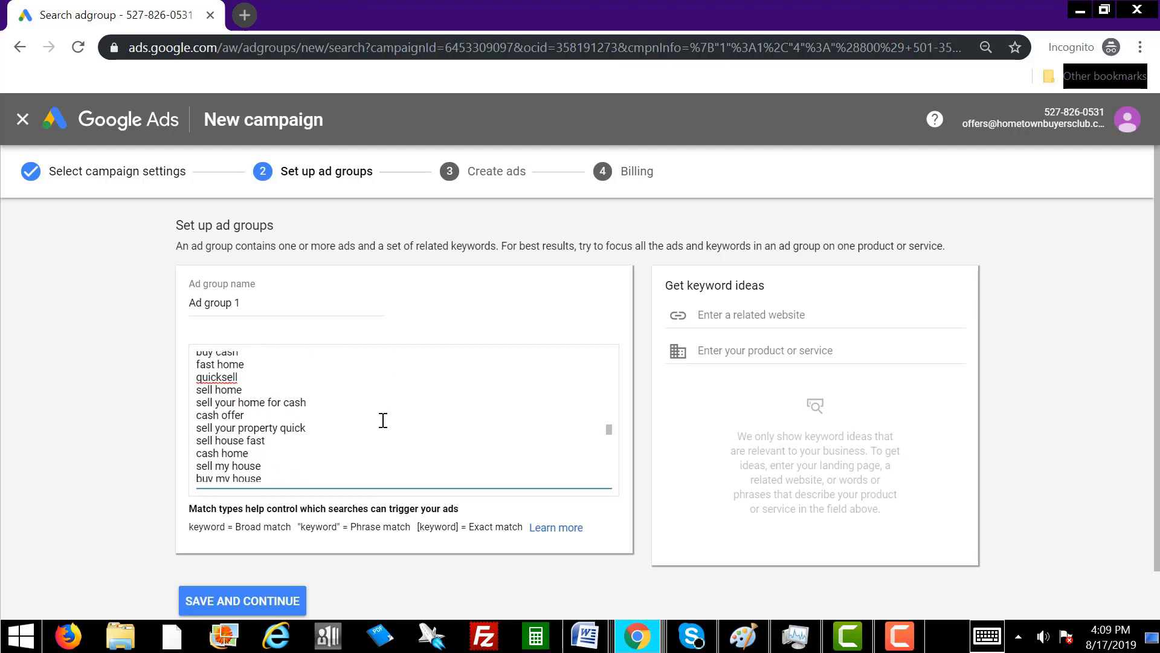
click(298, 601)
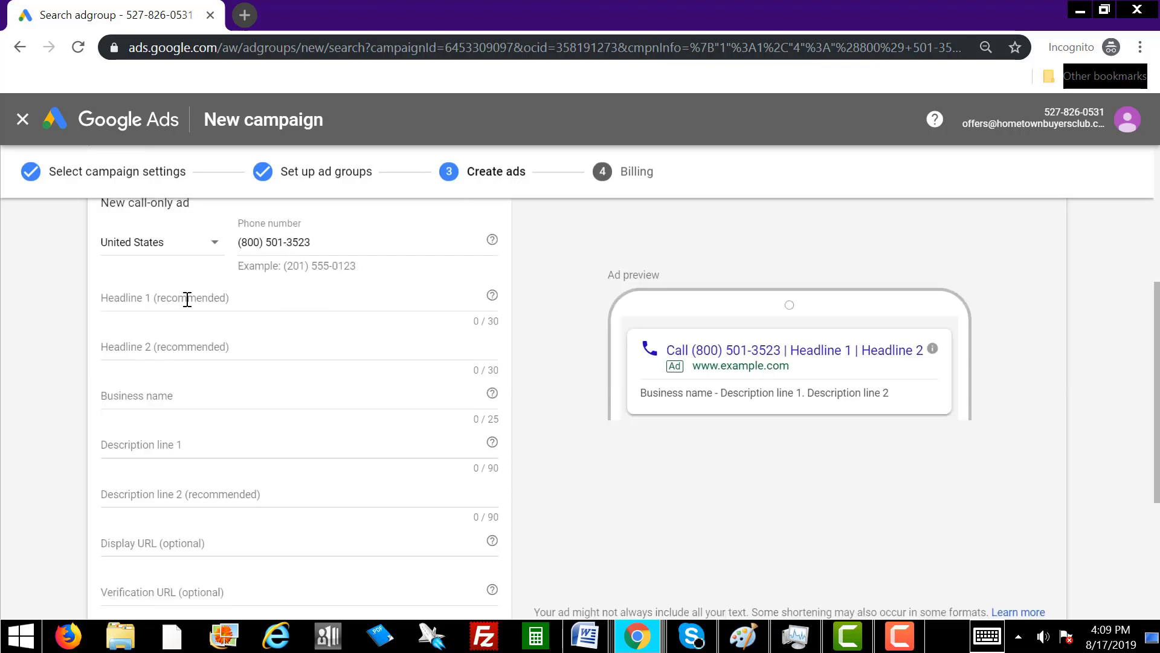
Enter headlines 'Sell your house for cash asap.' and 'No repairs needed We pay top $' within 30 characters.
click(133, 297)
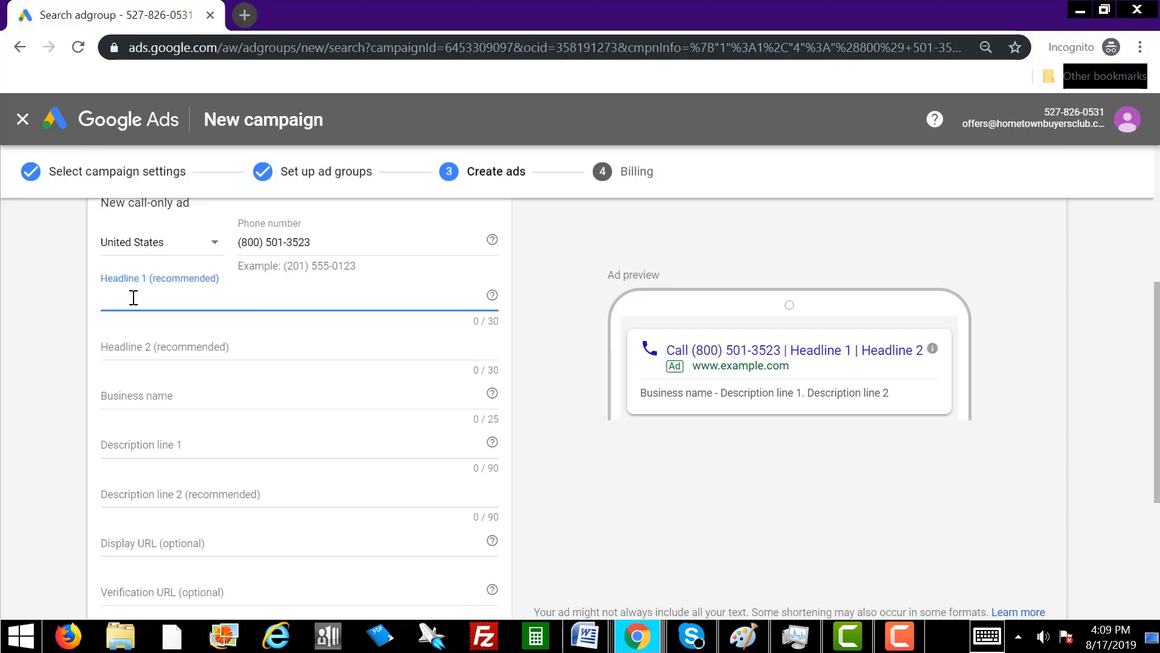
text(Sell)
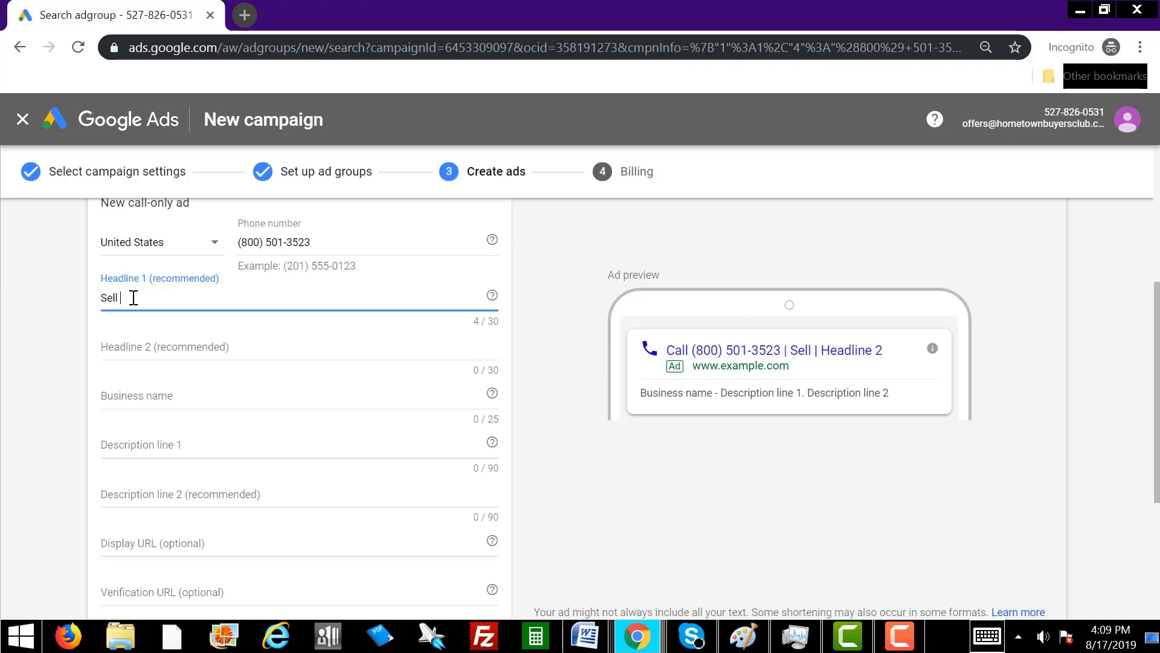
text( your hou)
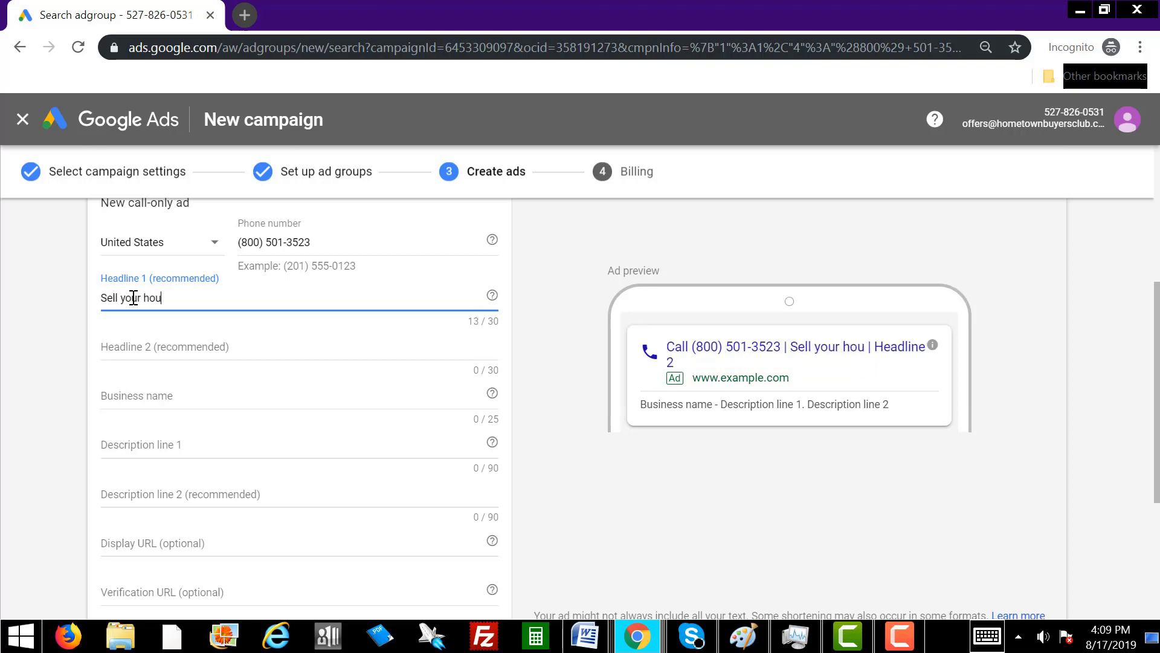
text(se for)
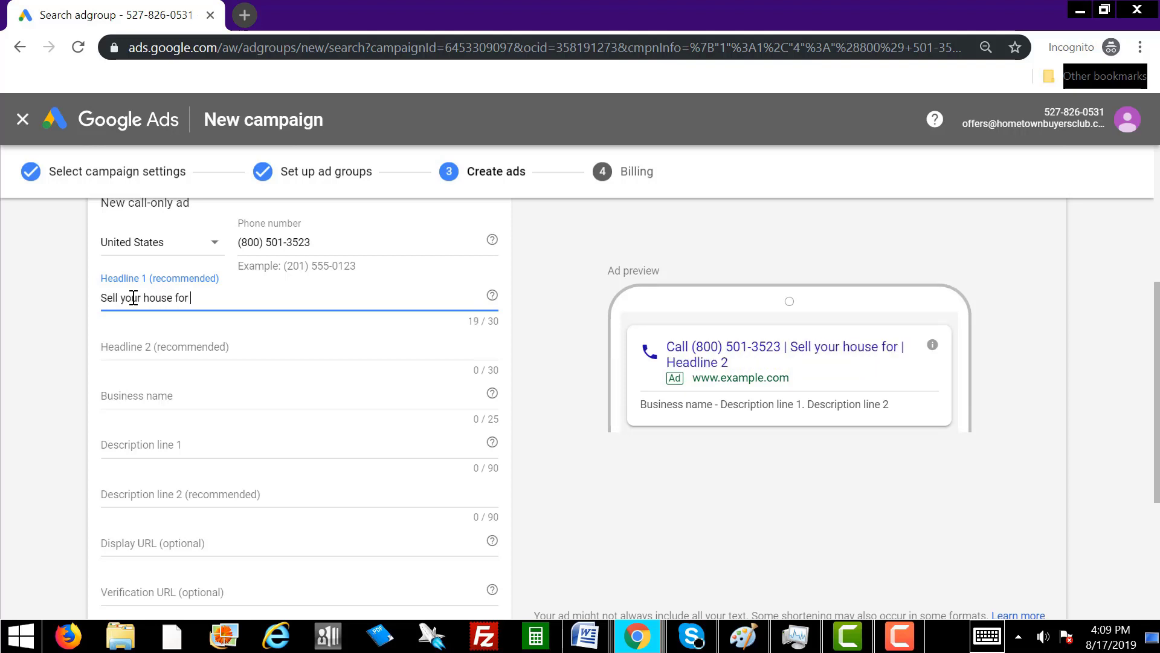
text( cash asap)
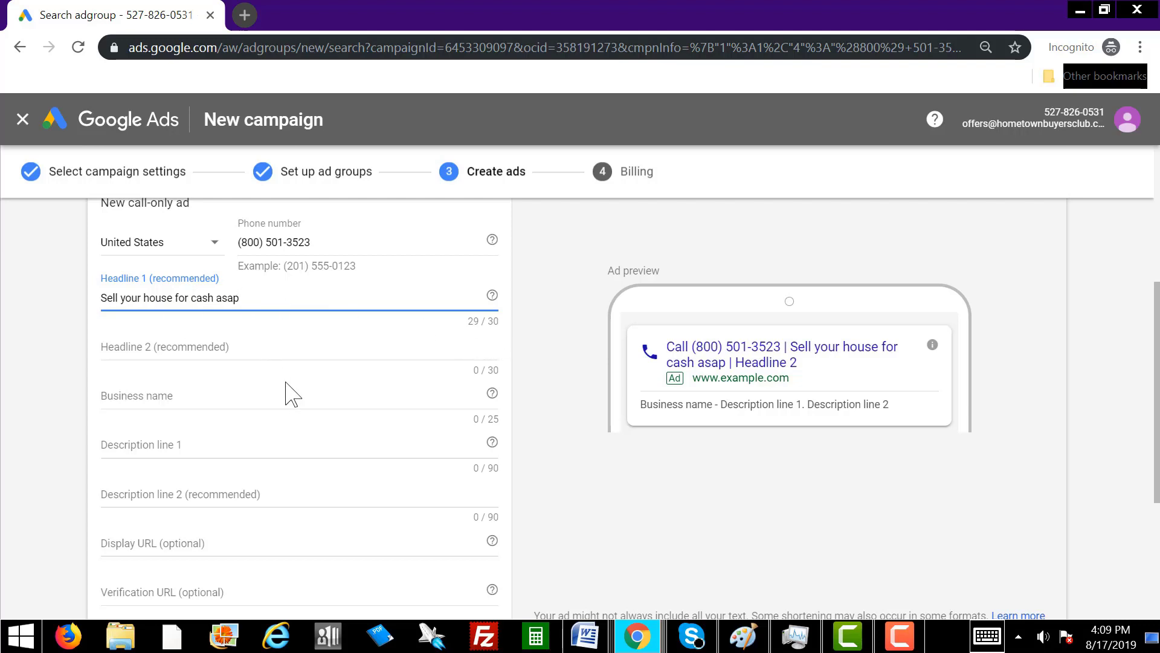
text(.)
click(151, 343)
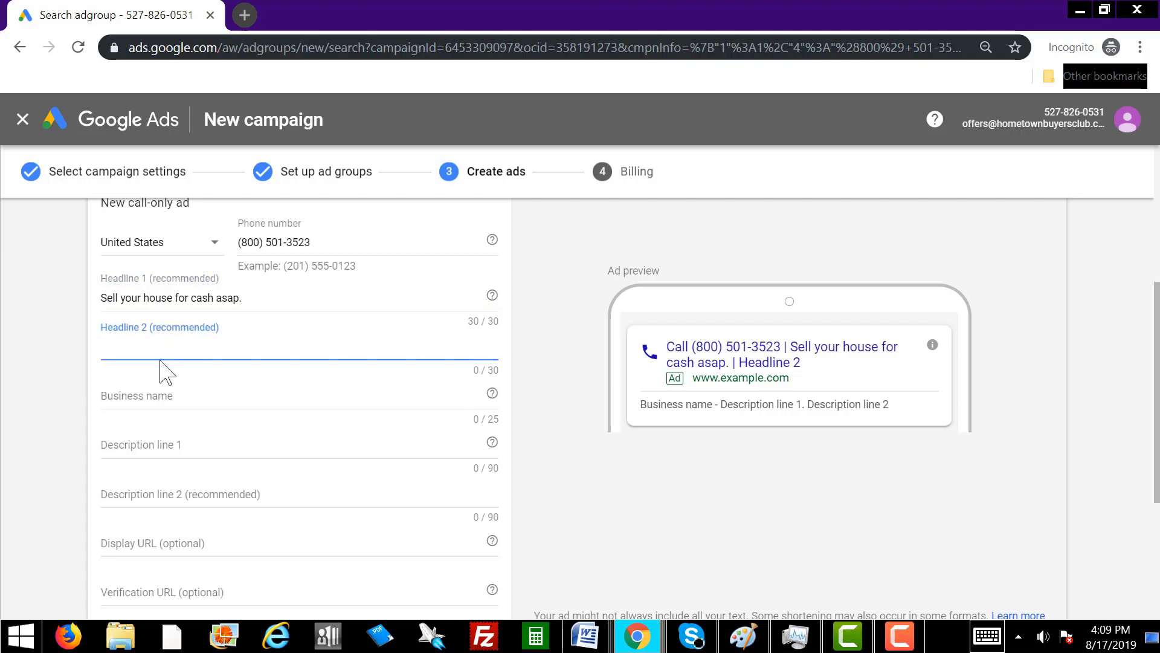
text(No repairs needed)
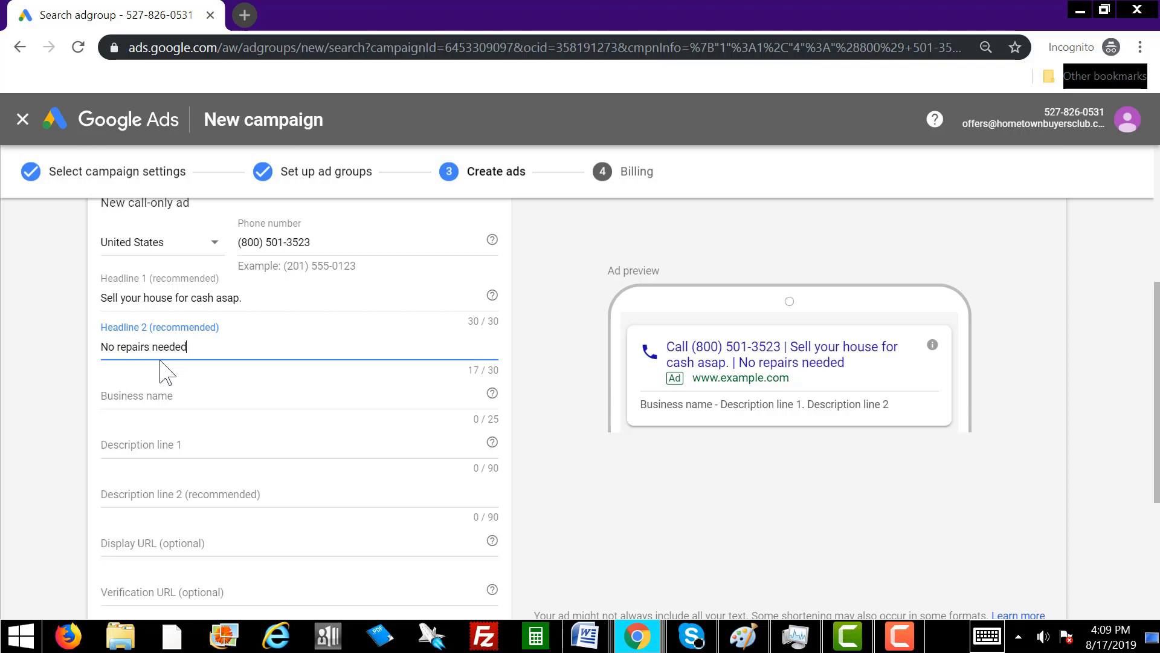
text(.)
text(We pay  top $)
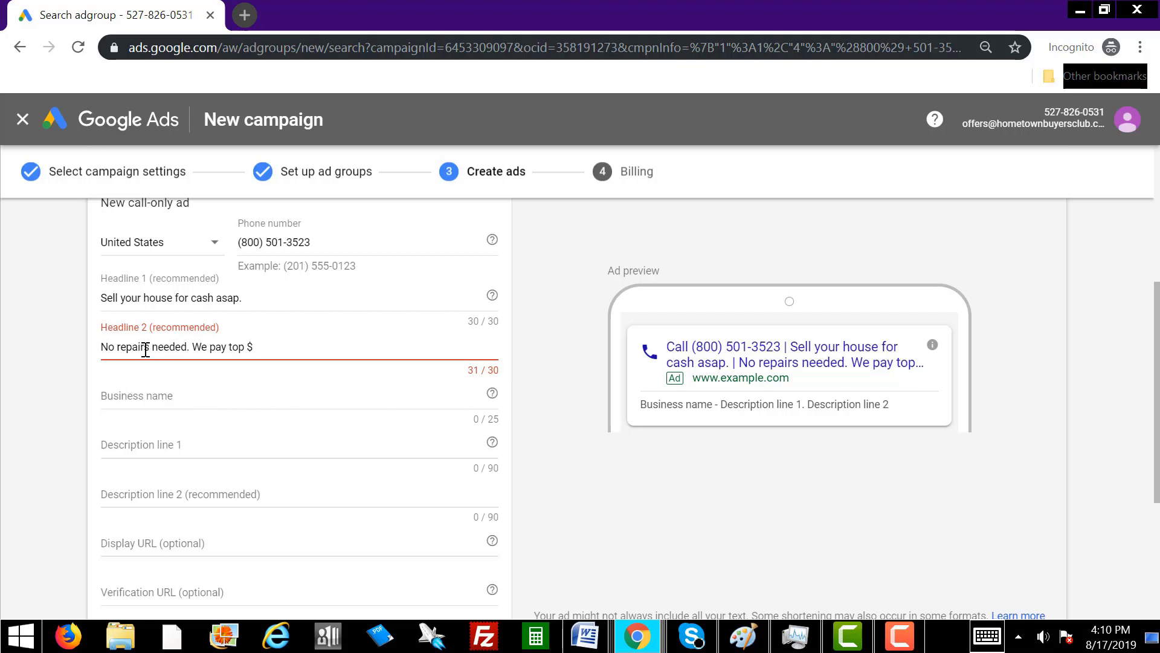
key(BackSpace)
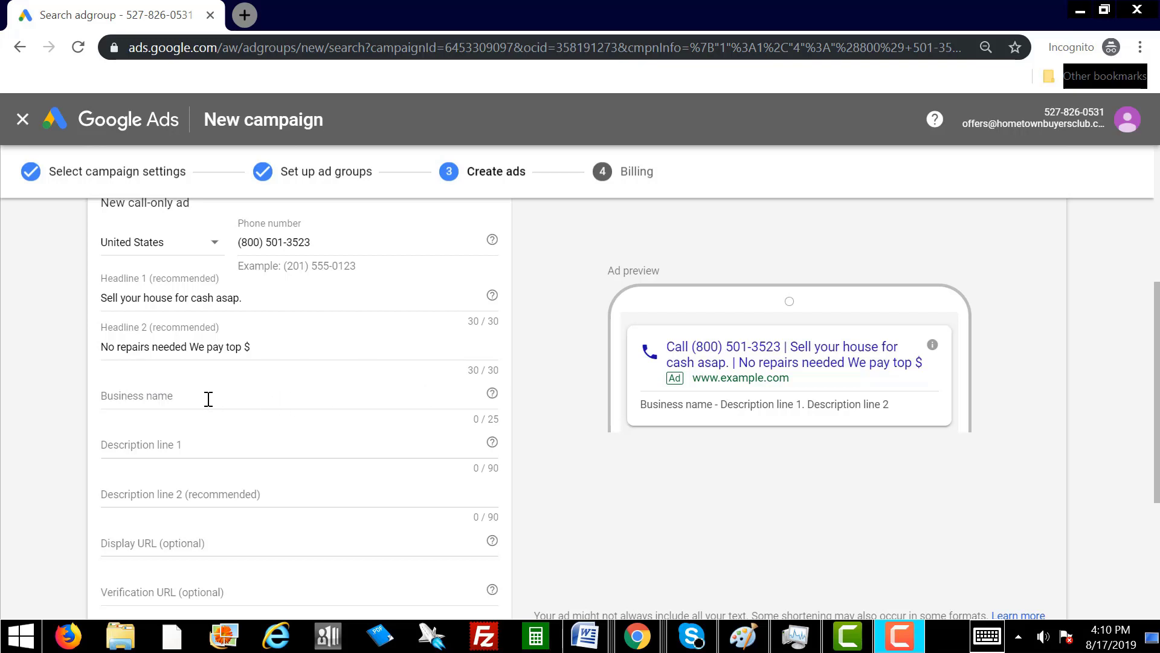
click(157, 393)
click(557, 448)
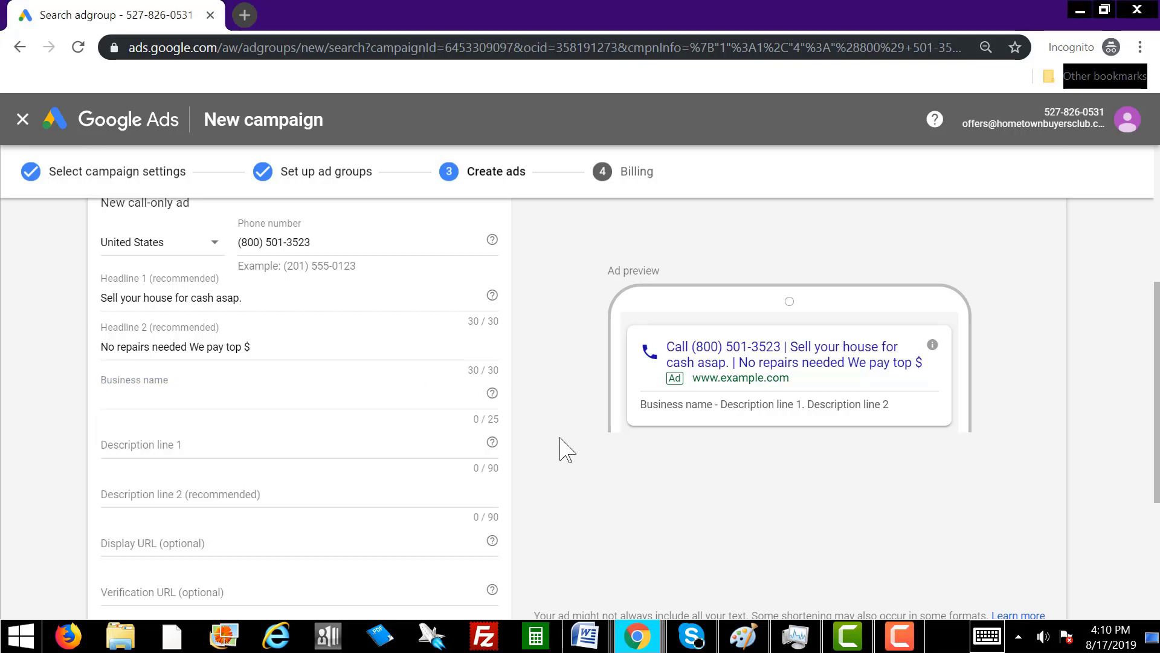
click(120, 396)
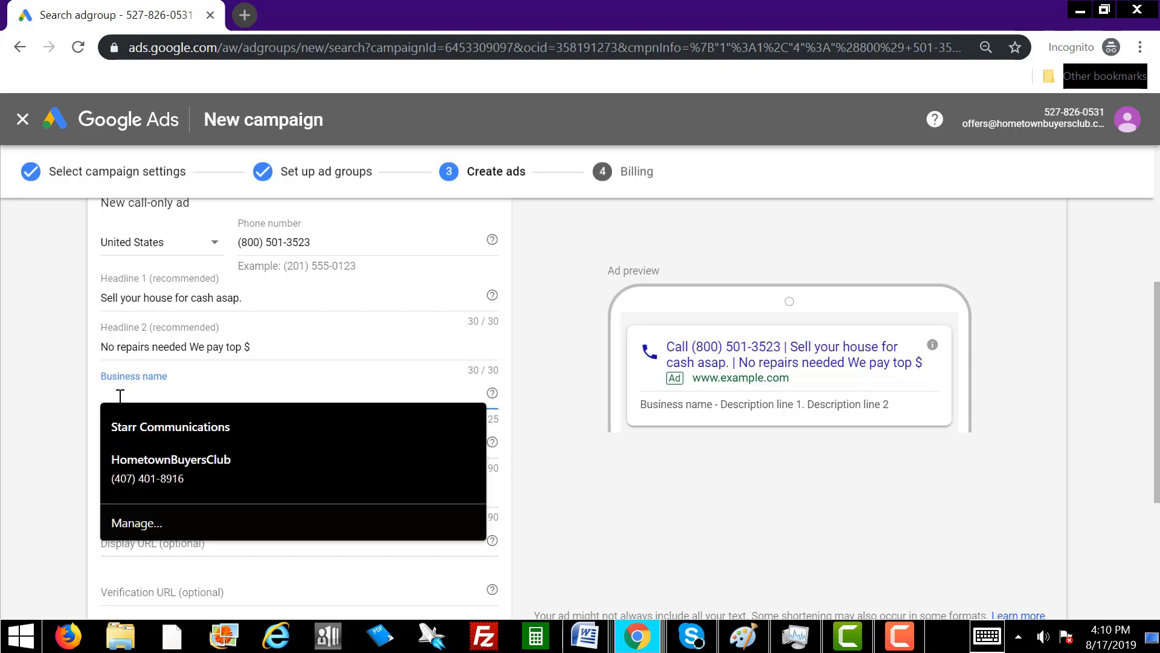
text(Homet)
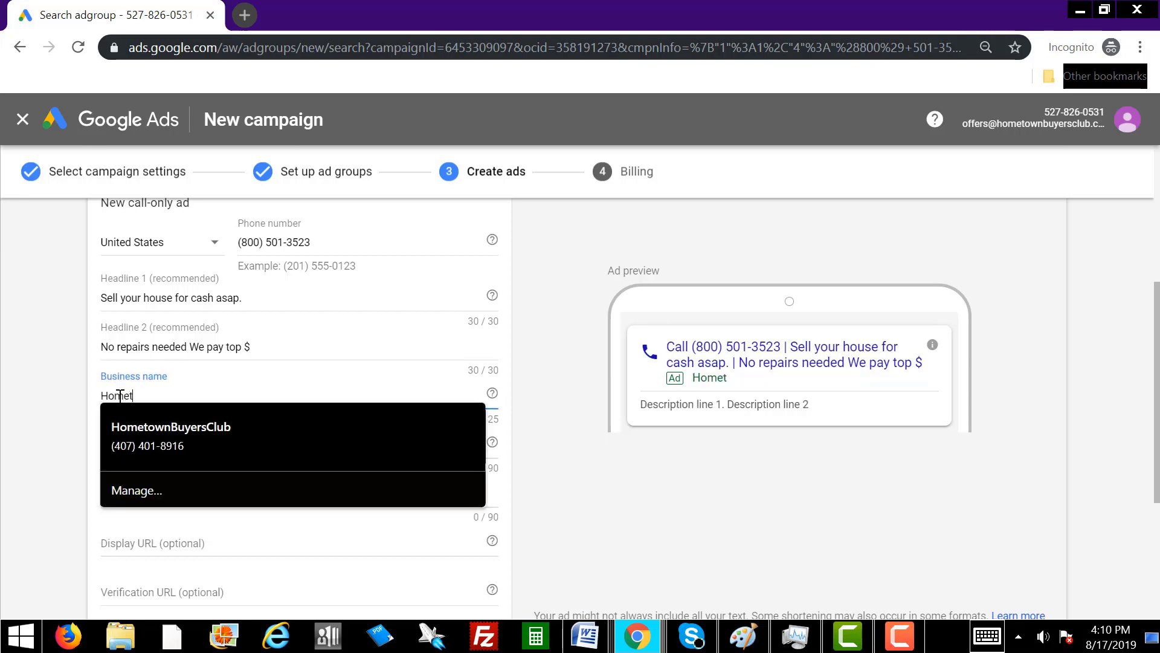
text(own Buye)
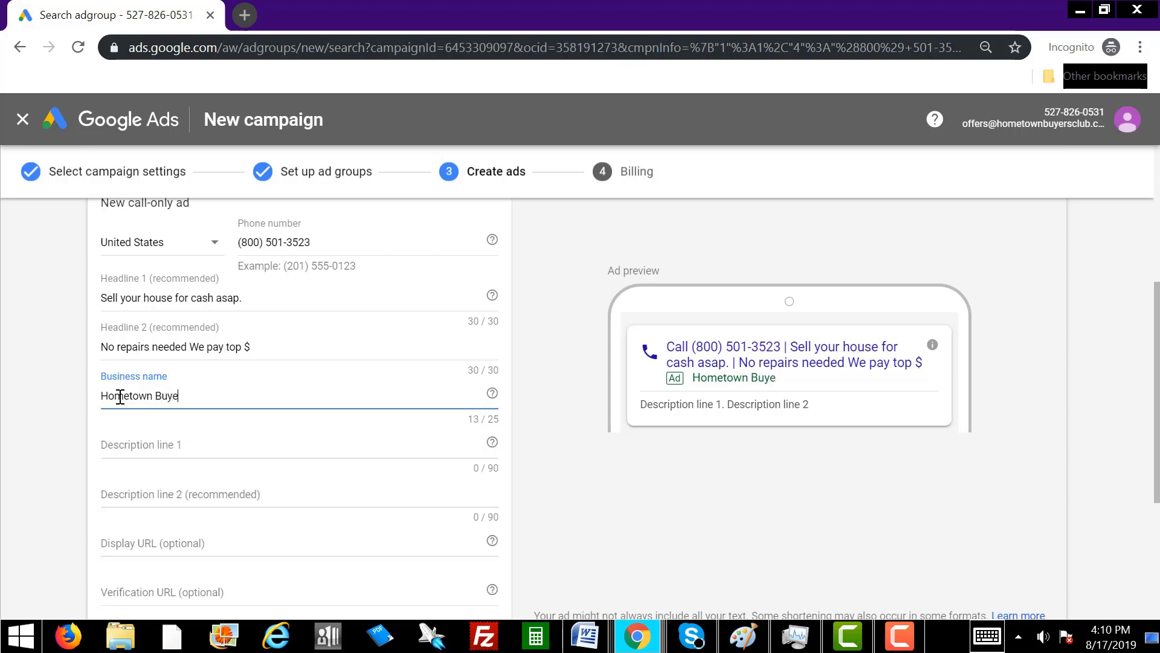
text(rs  club)
click(578, 479)
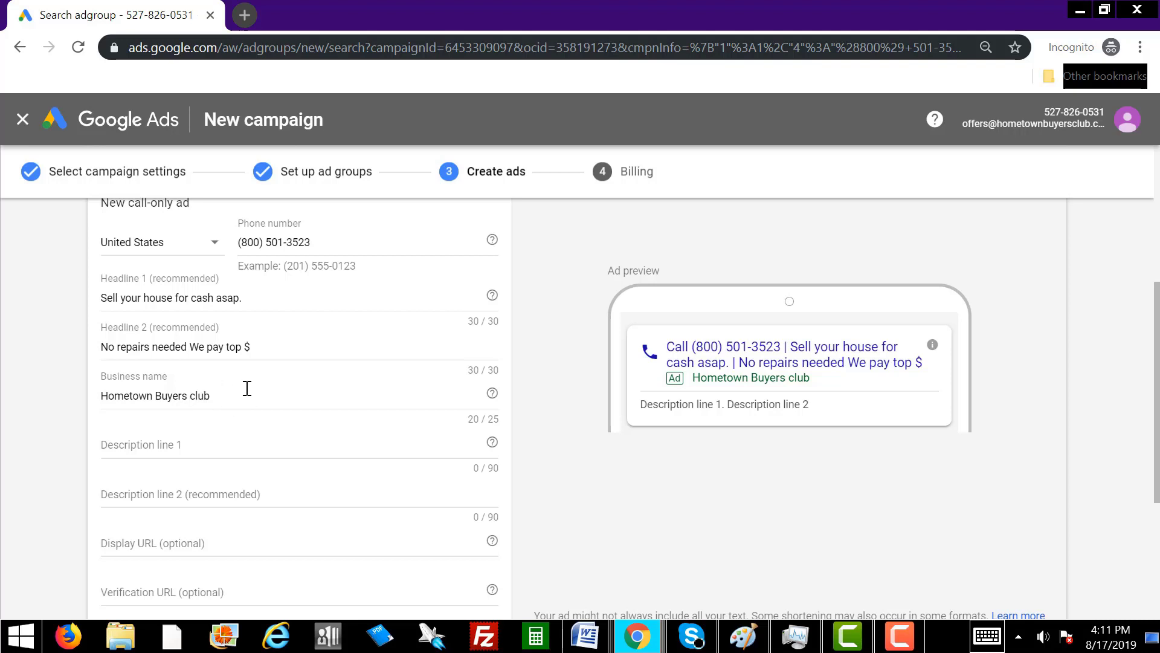
click(181, 445)
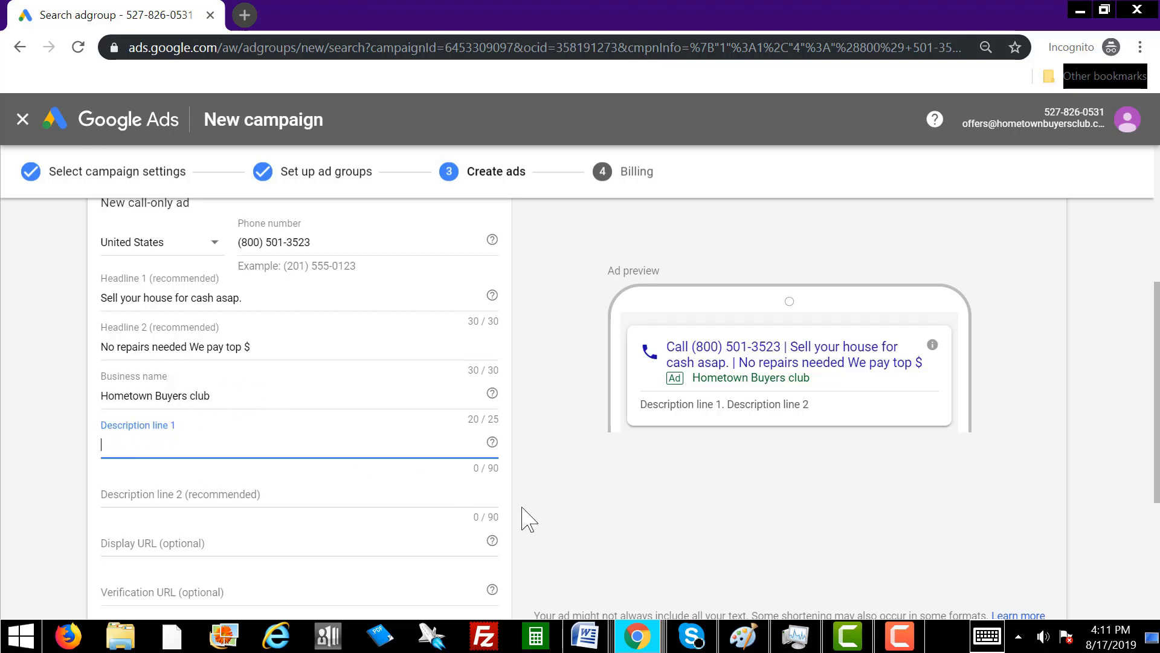
key(alt+Tab)
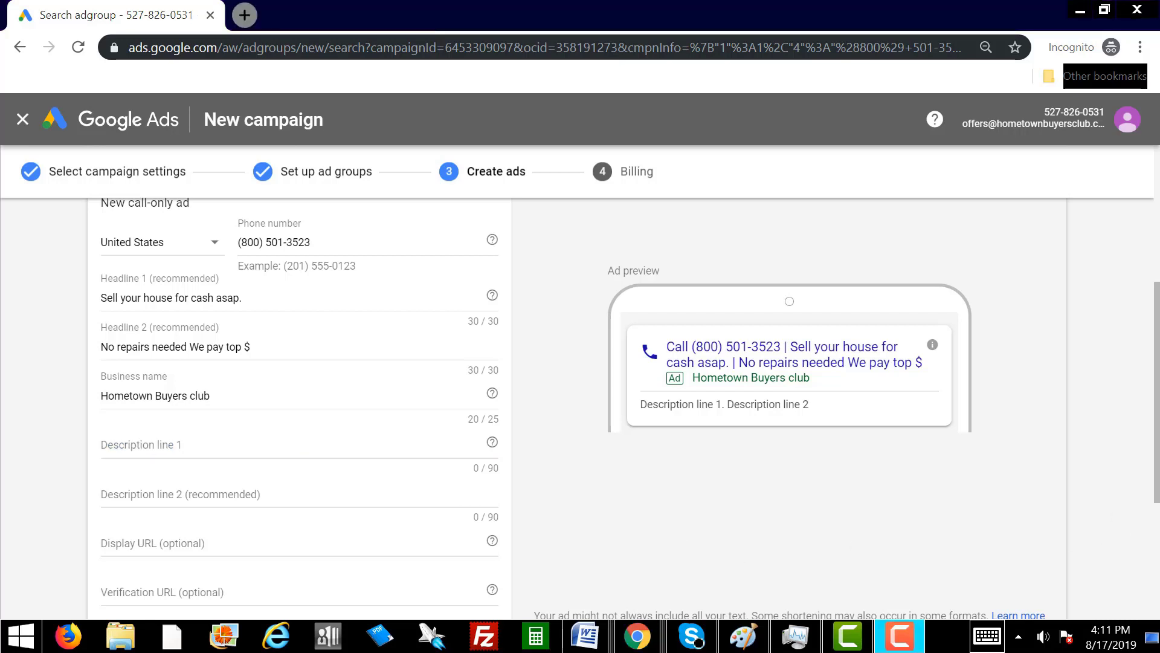
Paste the distressed-houses pitch into Description line 1 and delete the extra space before 'Foreclosure?' to reach 90/90.
key(alt+Tab)
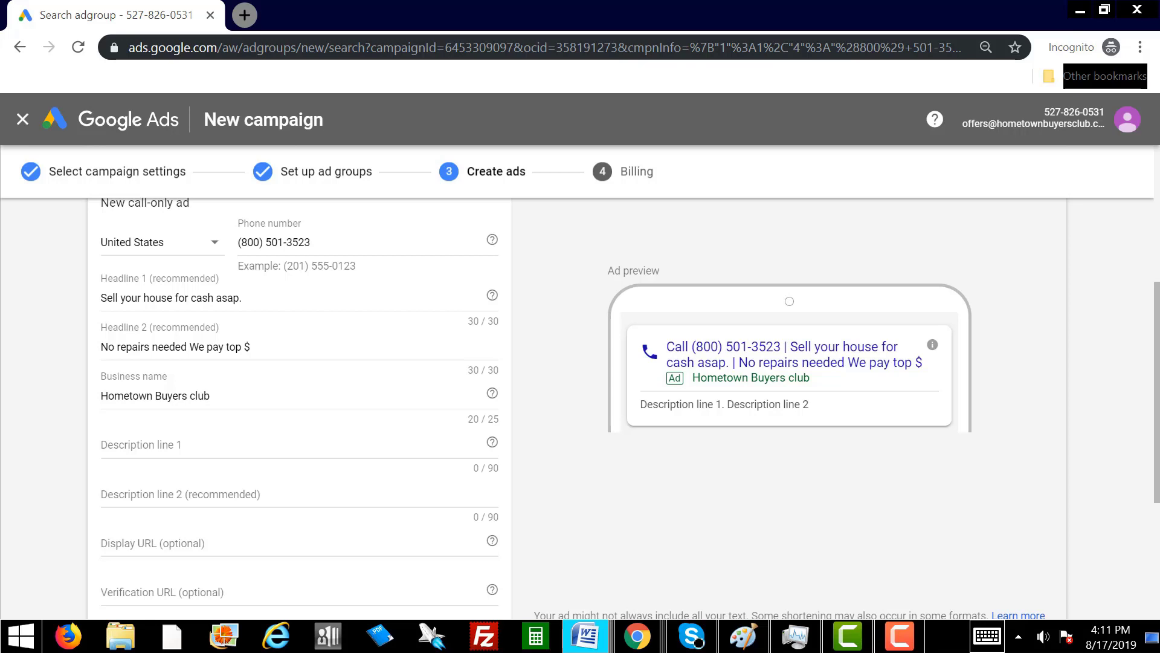
click(131, 442)
right_click(131, 440)
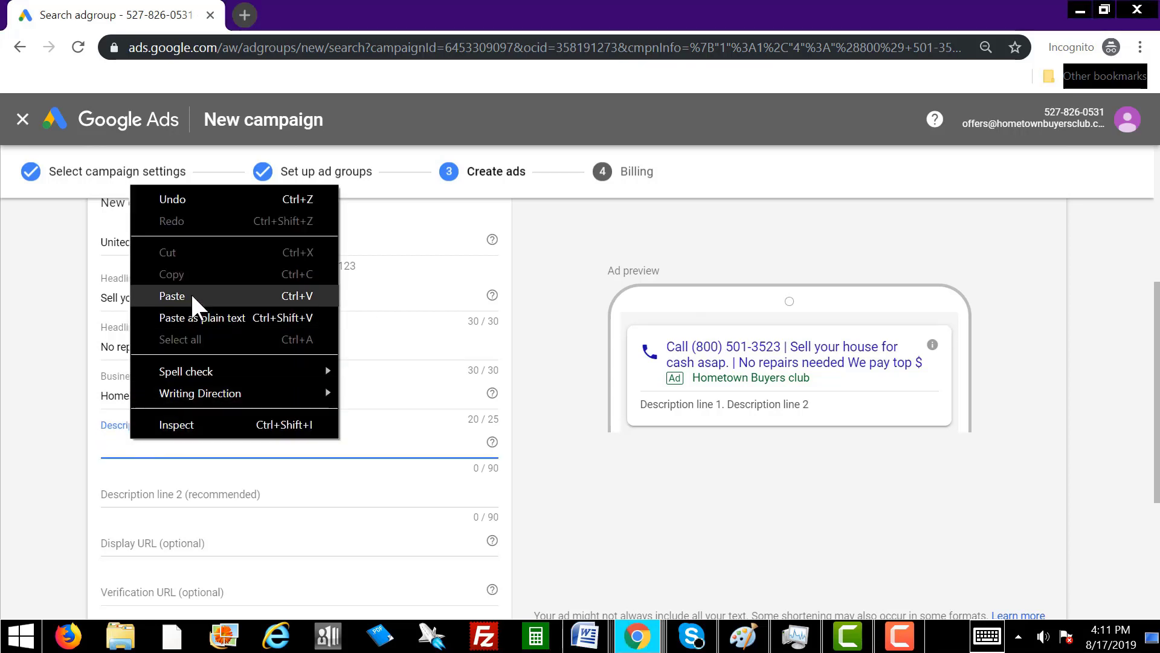
click(191, 295)
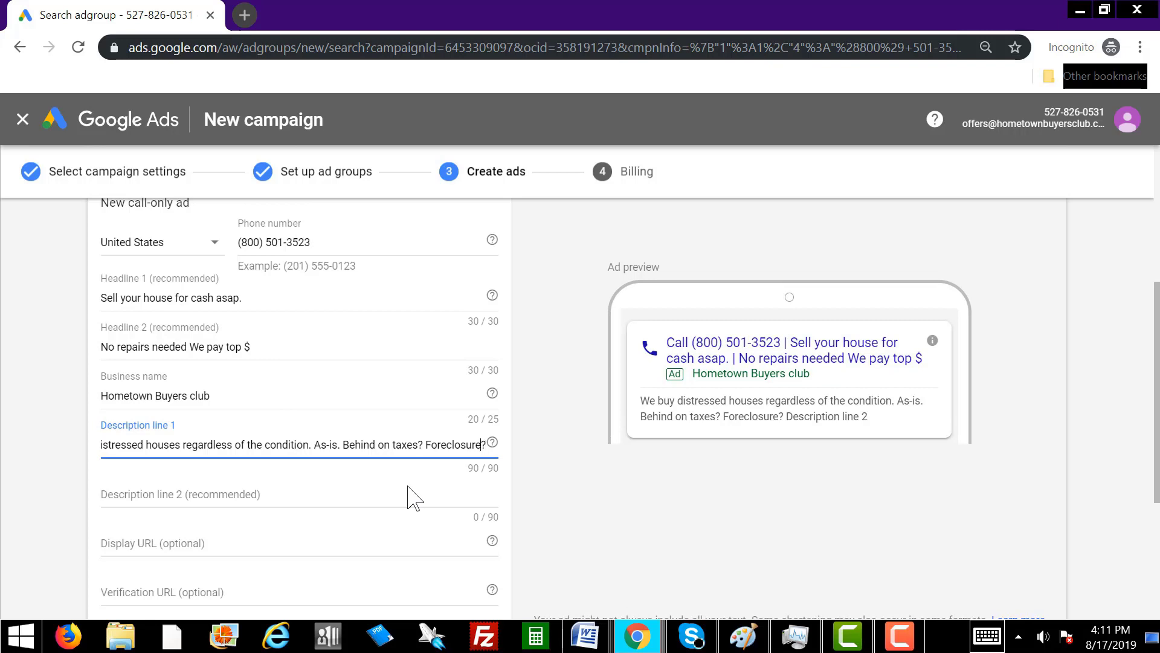
key(Left)
key(Left)
key(Left)
key(Left)
key(Left)
key(Left)
key(Left)
key(Left)
key(Left)
key(Left)
key(Left)
key(Left)
key(Left)
key(Left)
key(Left)
key(Left)
key(Left)
key(Left)
key(Left)
key(Left)
key(Left)
key(Left)
key(Left)
key(Left)
key(Left)
key(Left)
key(Left)
key(Left)
key(Left)
key(Left)
key(Left)
key(Left)
key(Left)
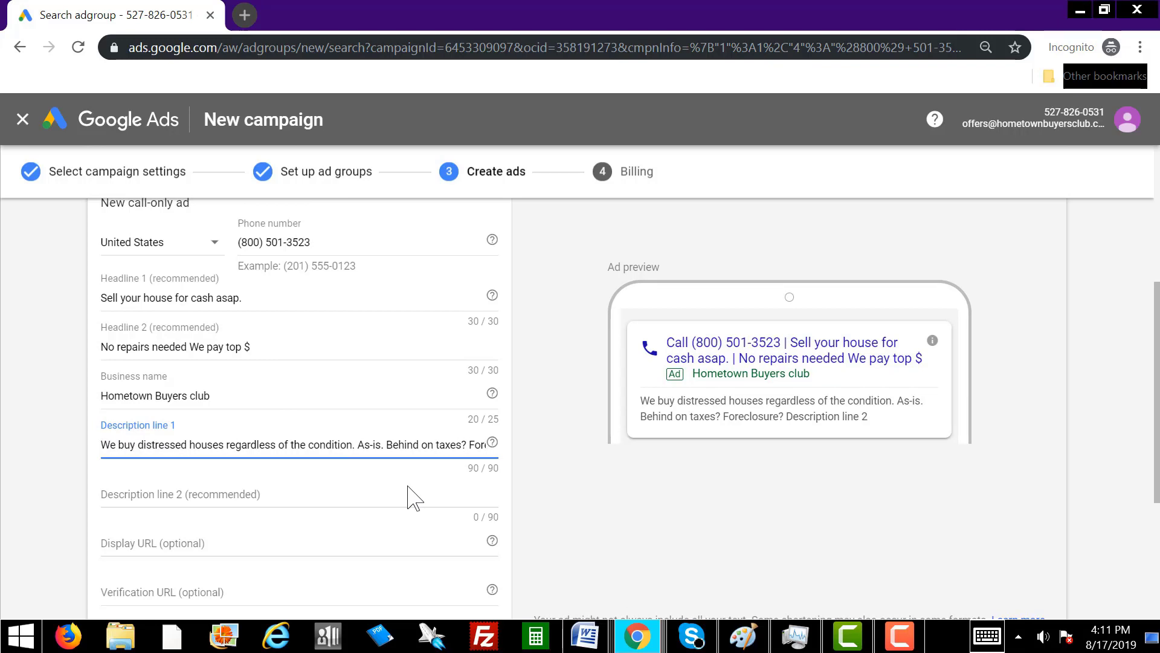
key(Right)
key(End)
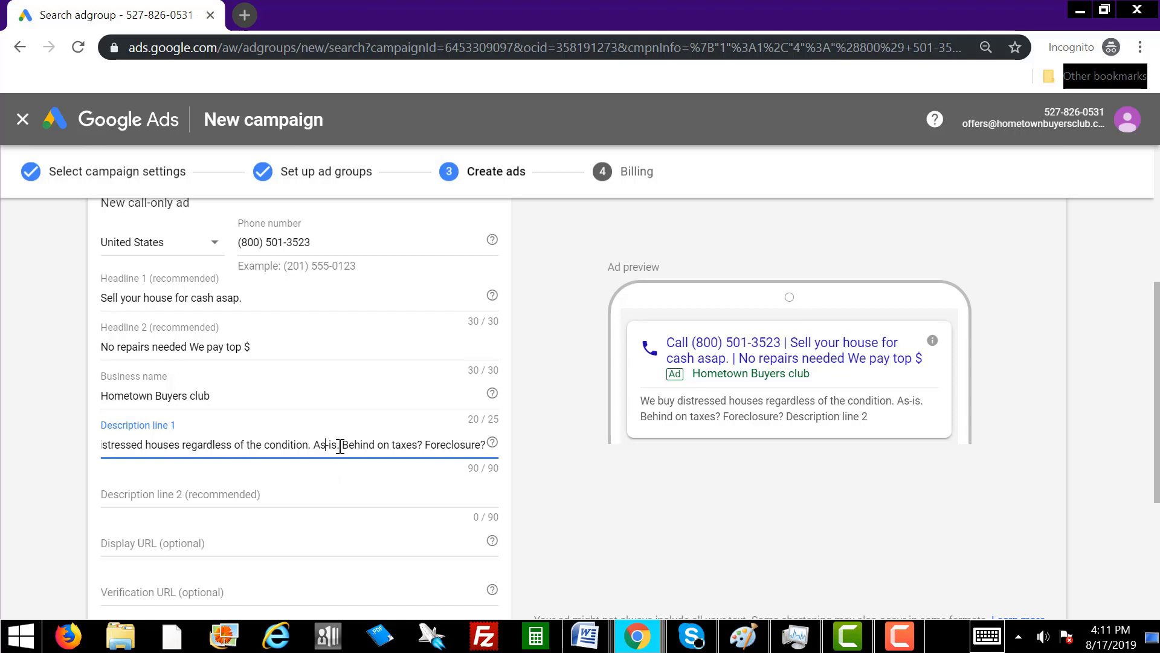
key(Left)
key(Left)
key(Left)
key(Left)
key(Left)
key(Left)
key(Left)
key(Left)
key(Left)
key(Left)
key(Left)
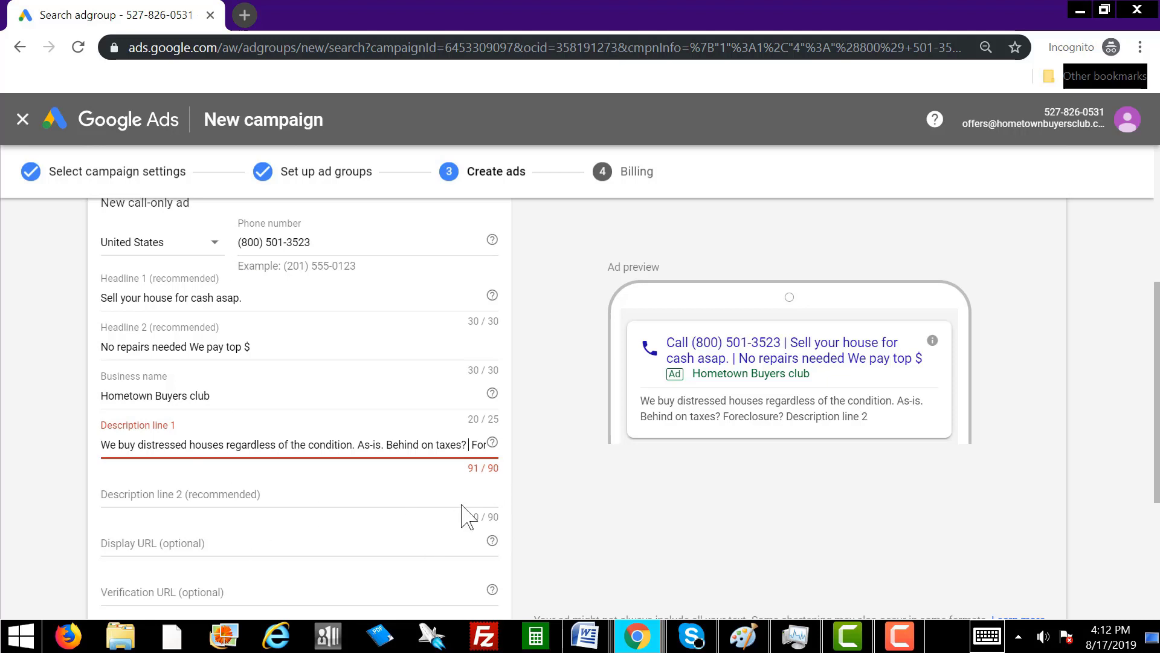
click(471, 447)
key(BackSpace)
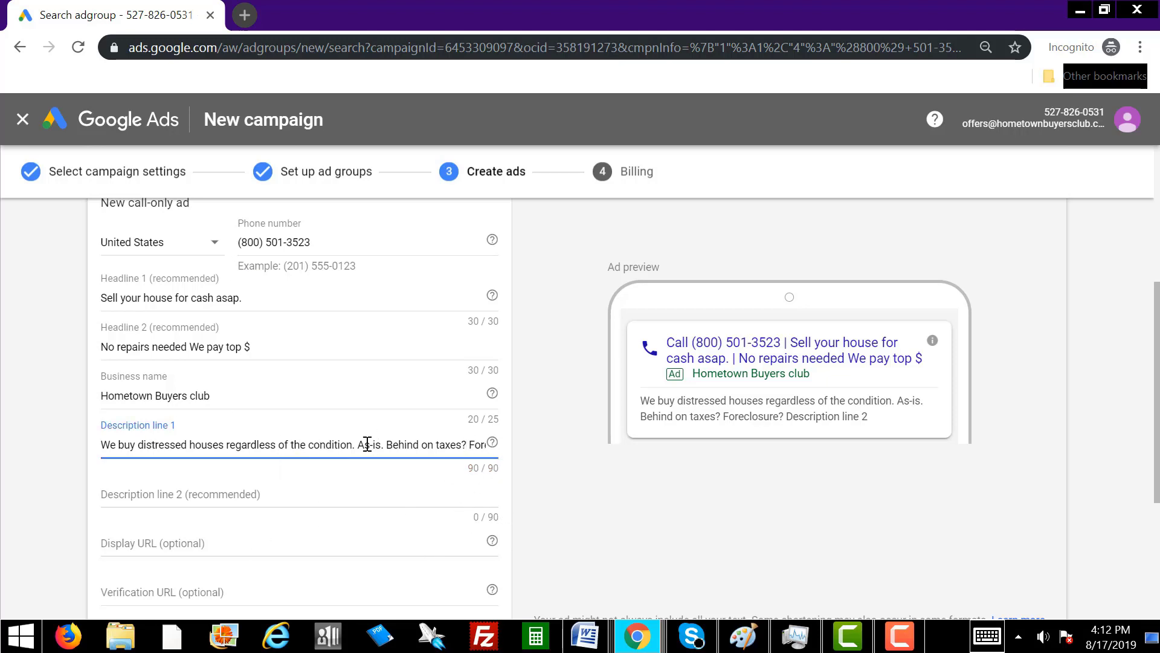
click(103, 444)
key(Right)
key(Right)
key(Right)
key(Right)
key(Right)
key(Right)
key(Right)
key(Right)
key(Right)
key(Right)
key(Right)
key(Right)
key(Right)
key(Right)
key(Right)
key(Right)
key(Right)
key(Right)
key(Right)
key(Right)
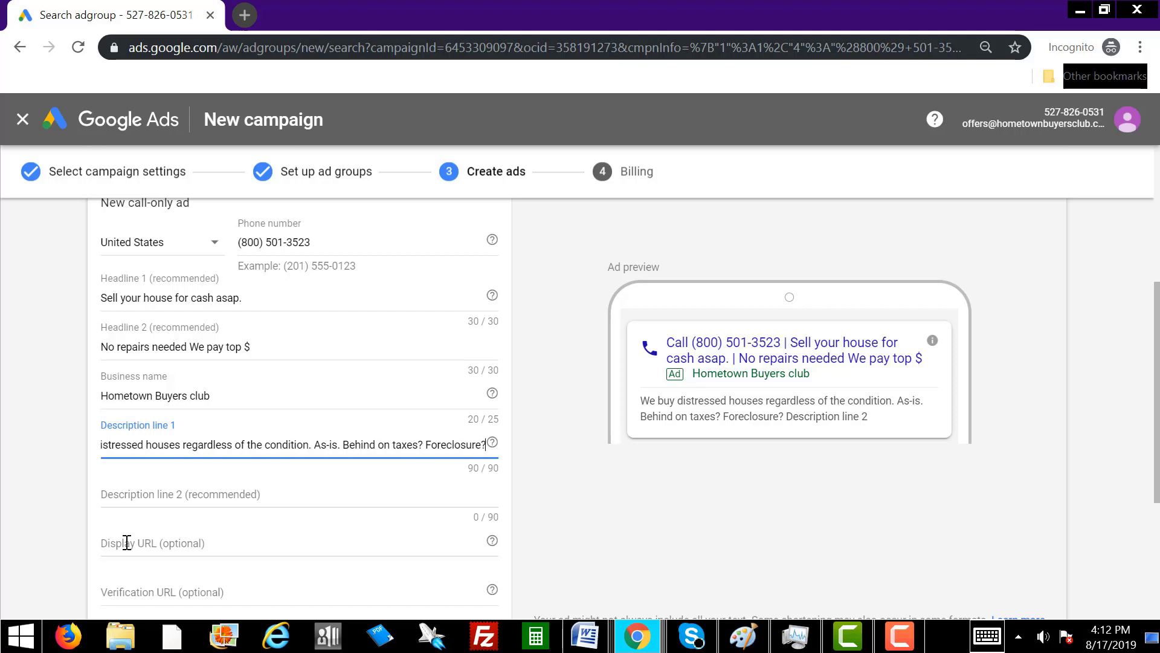
click(163, 492)
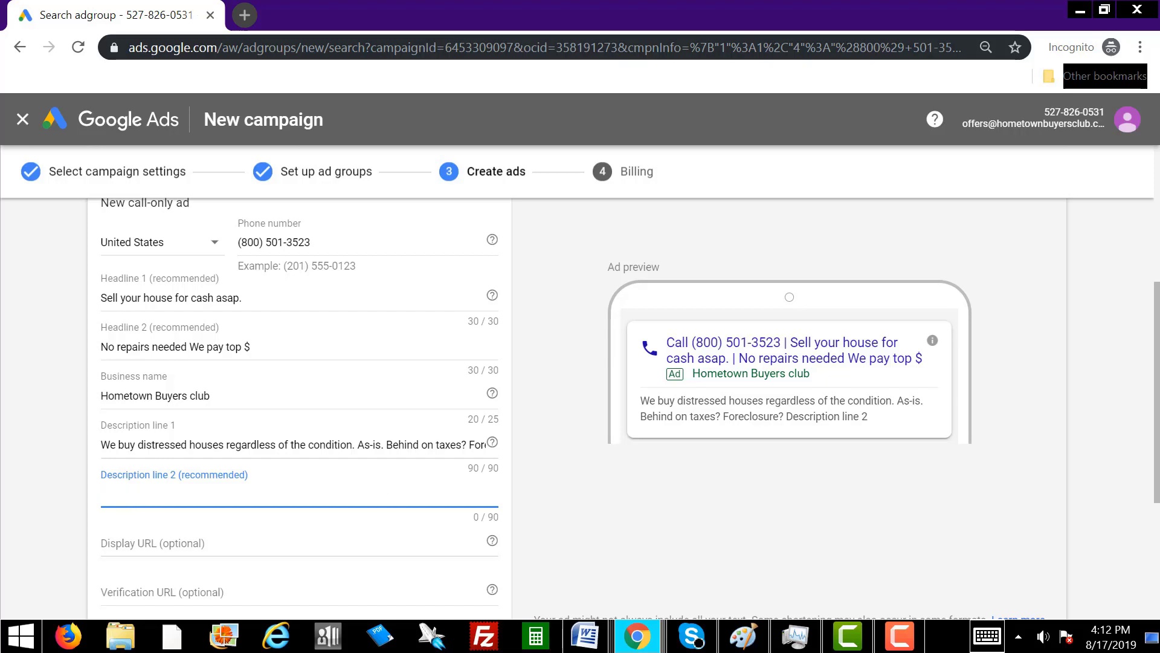
Paste the inheritance and divorce text into Description line 2, ending 'Closings in little as 14 days.'.
key(alt+Tab)
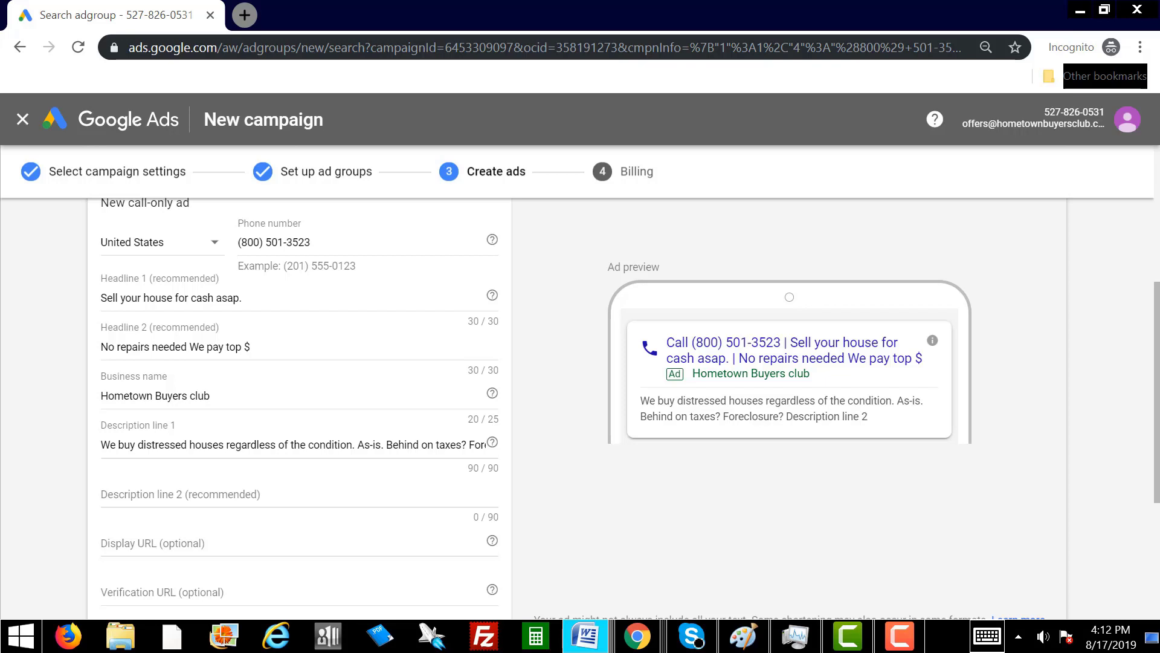
click(133, 492)
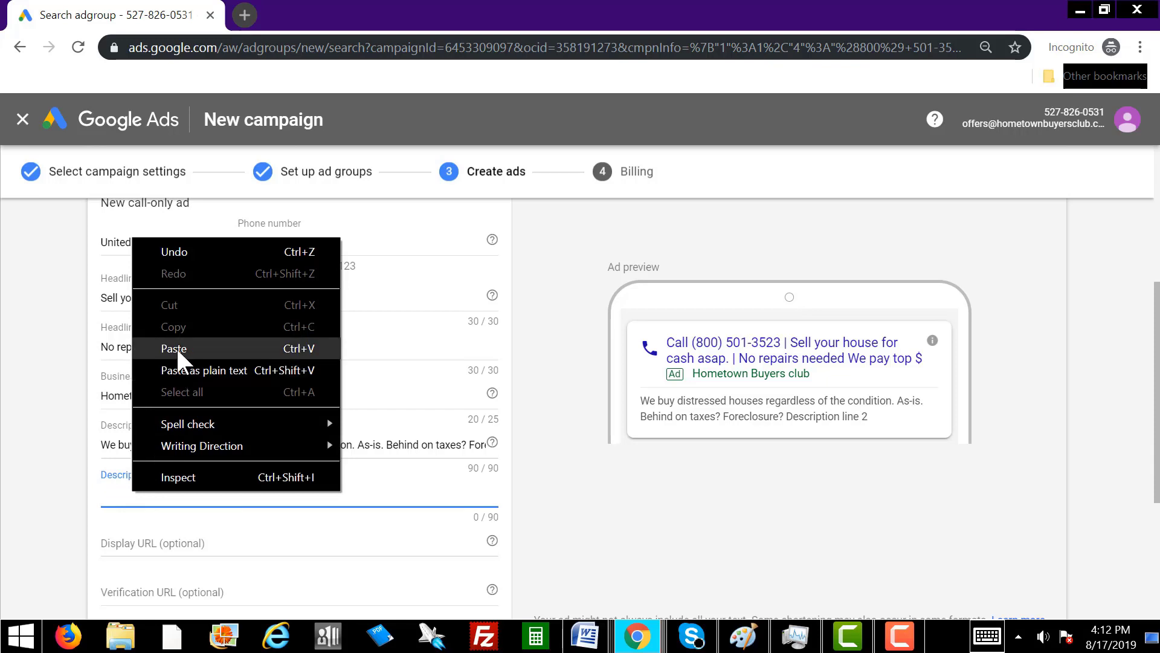
click(176, 348)
text(.)
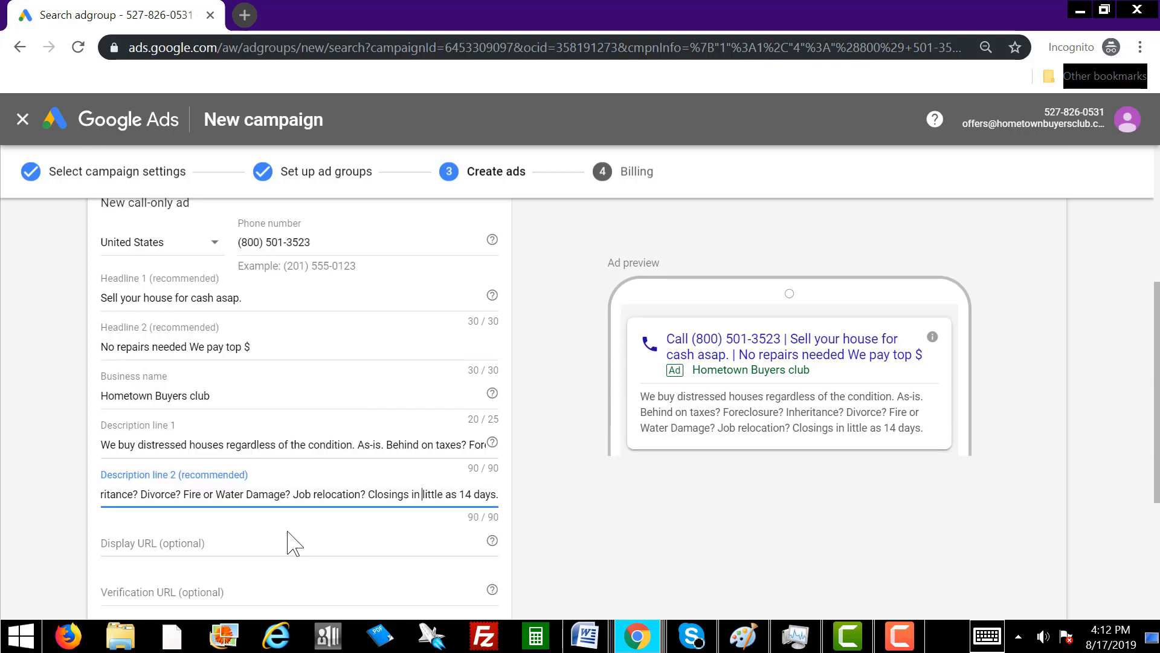
key(ctrl+Left)
key(ctrl+Left)
key(ctrl+Left)
key(ctrl+Left)
key(ctrl+Left)
key(ctrl+Left)
key(ctrl+Left)
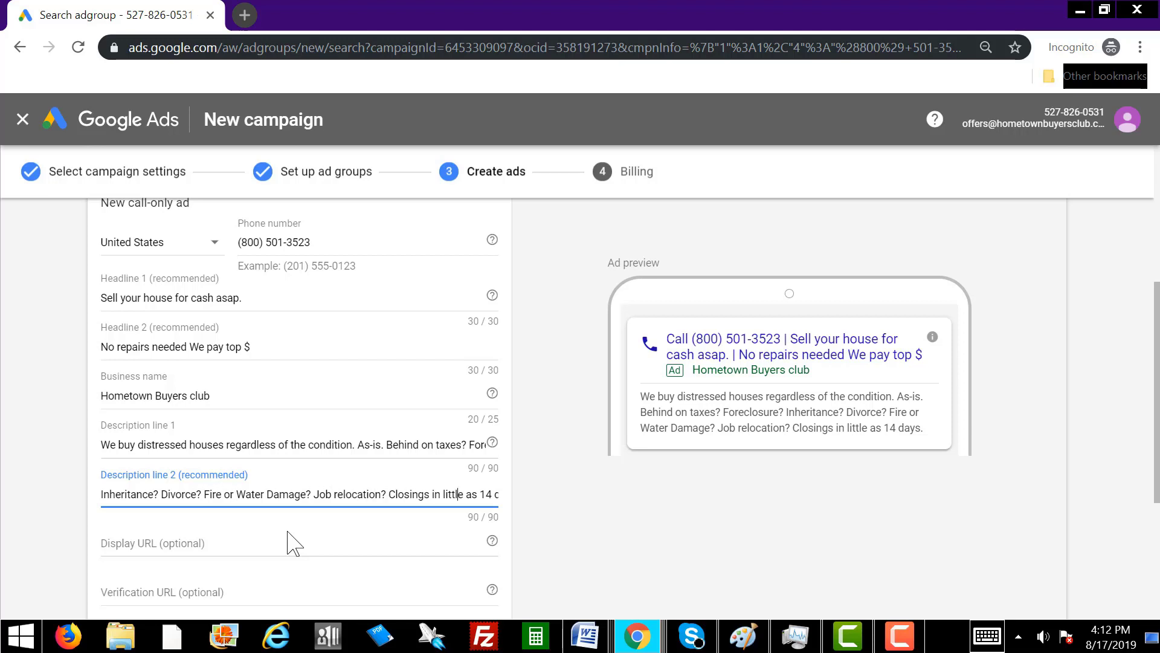
key(End)
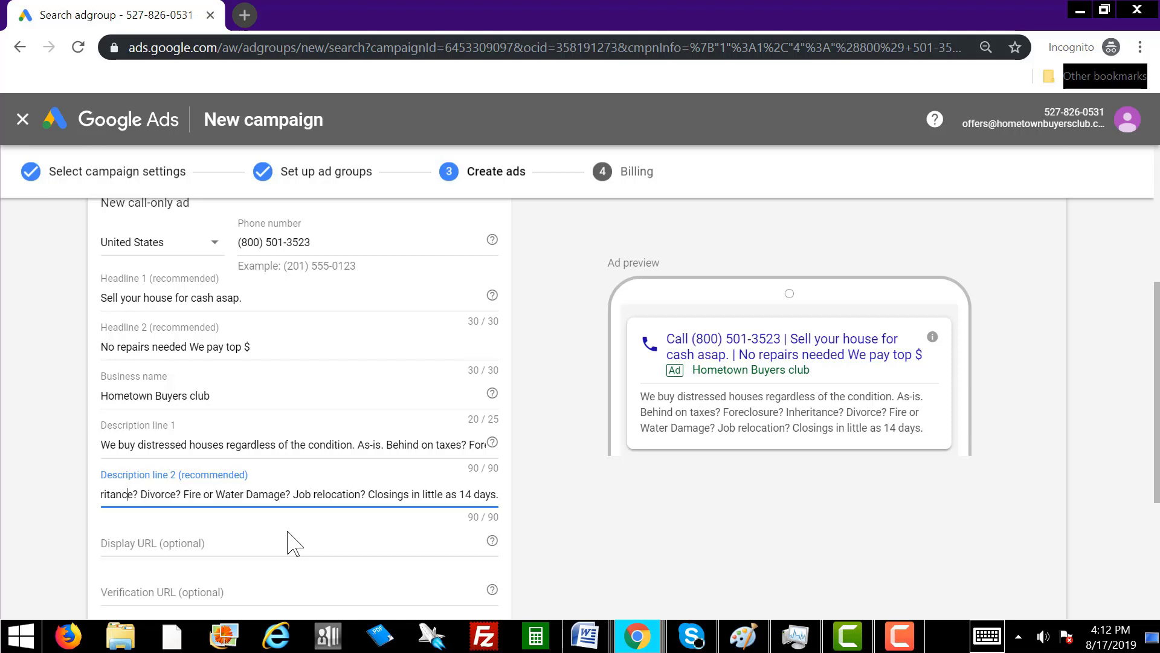
key(ctrl+Left)
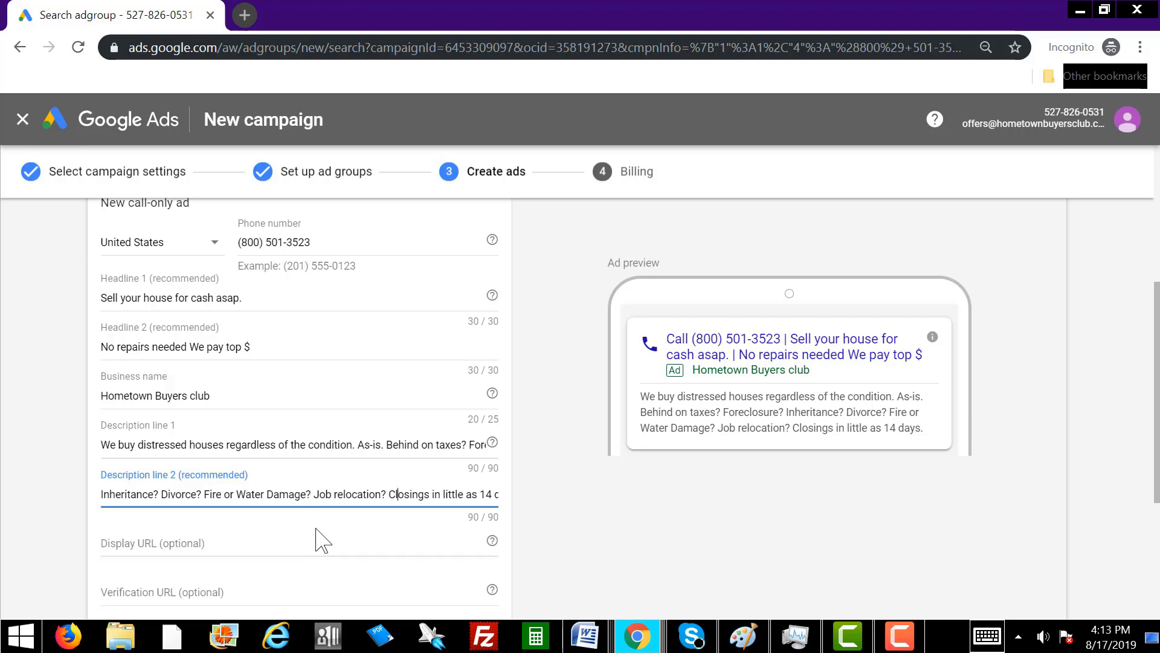
key(End)
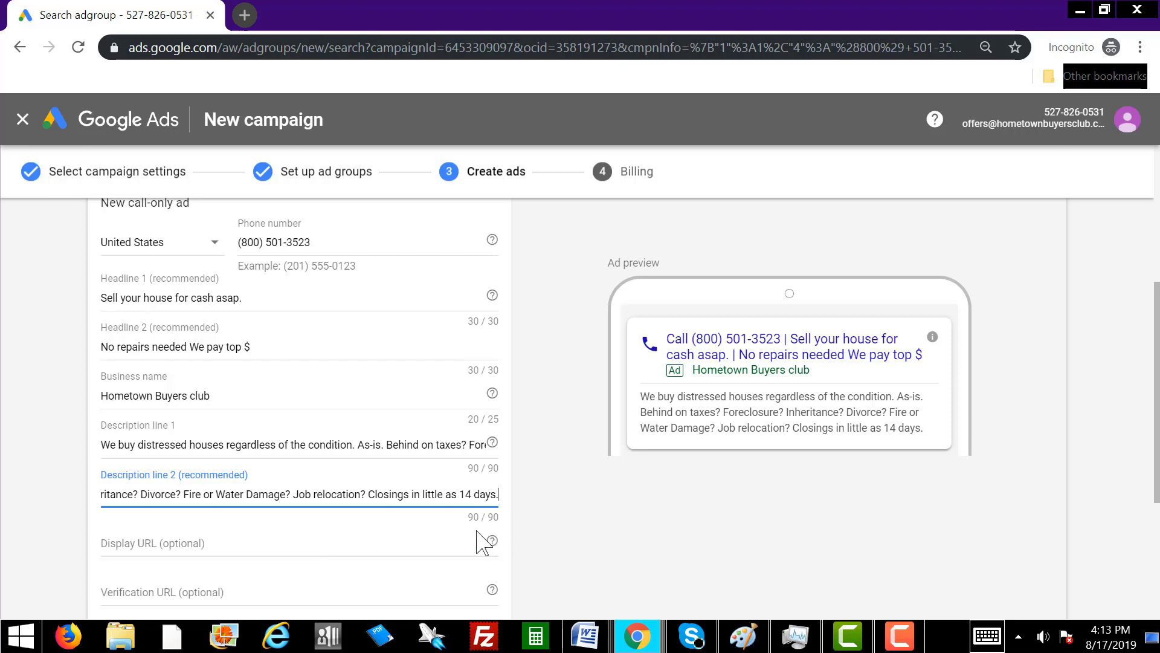
click(544, 514)
scroll(537, 447, down, 3)
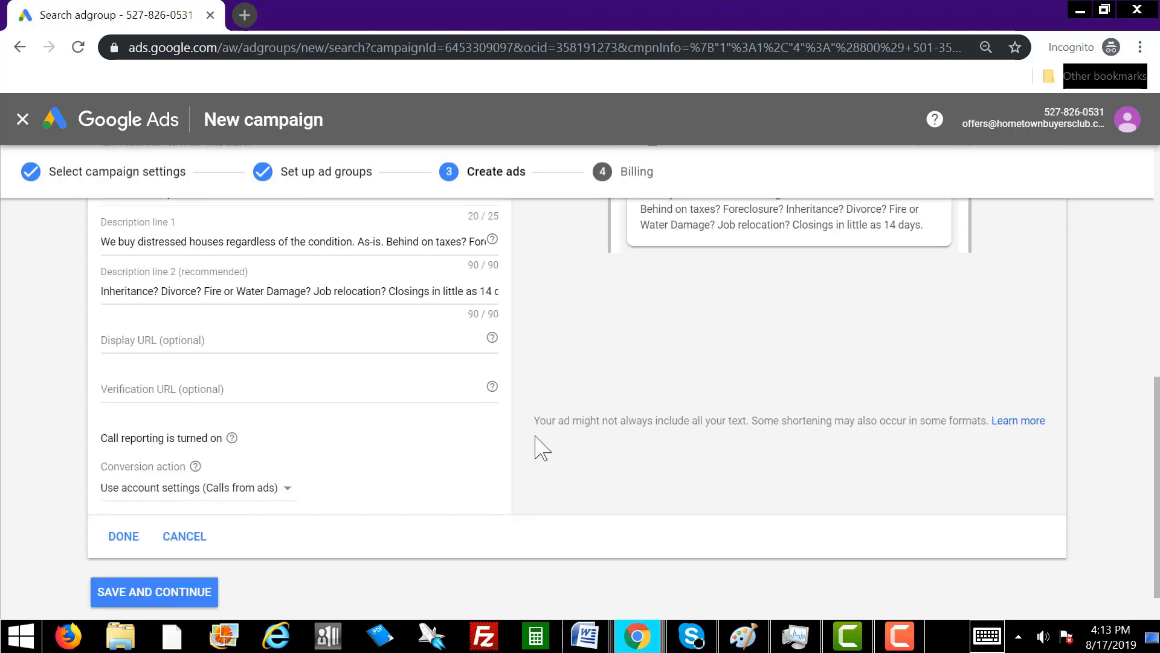
scroll(536, 423, up, 3)
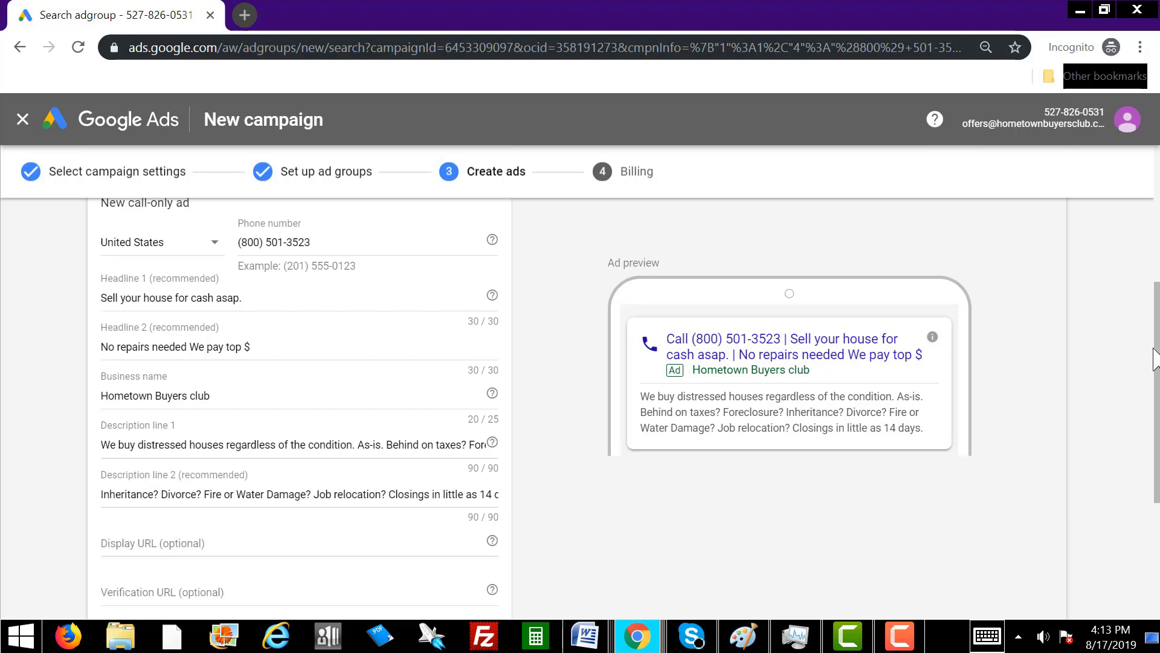
drag(1155, 362, 1156, 409)
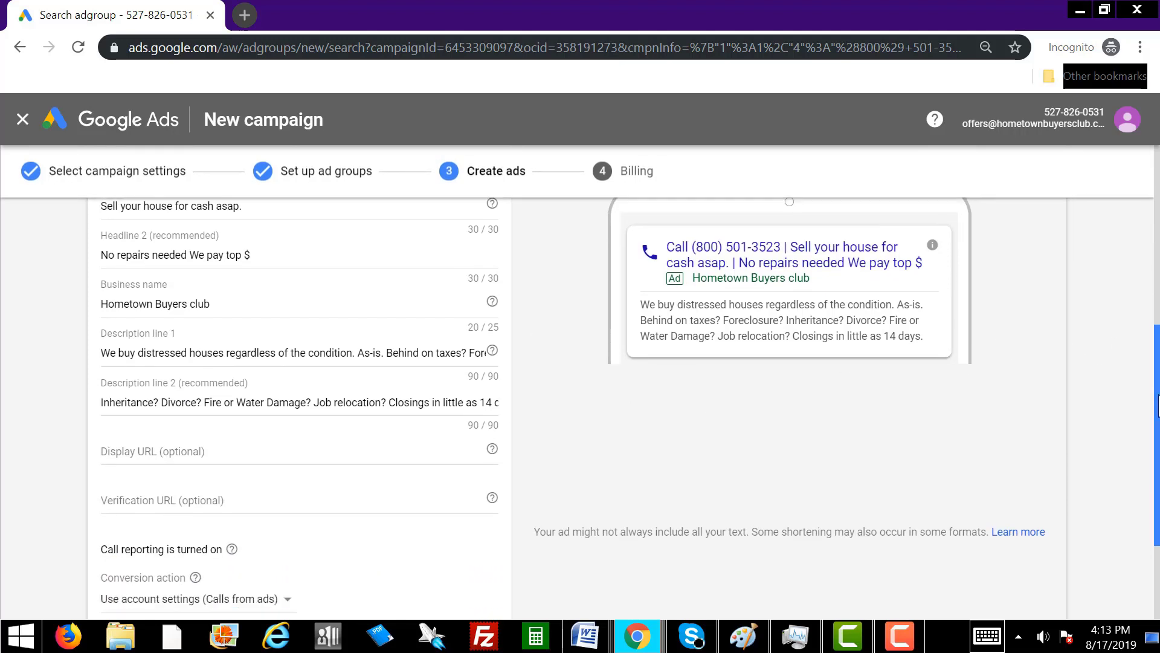
click(172, 451)
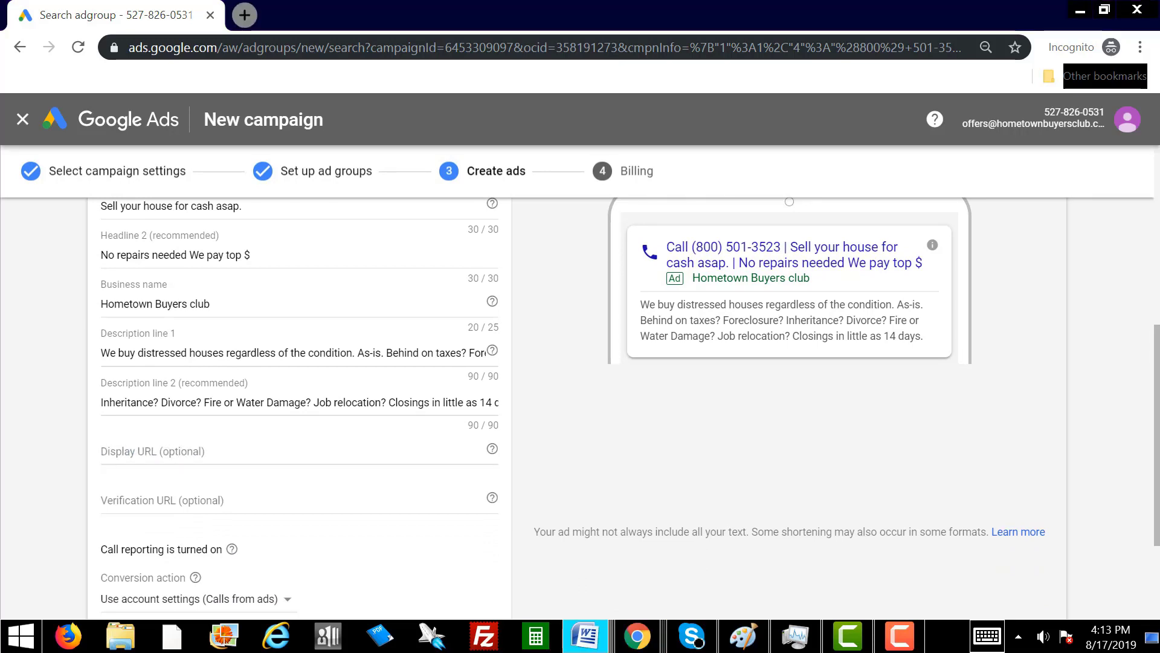
click(137, 450)
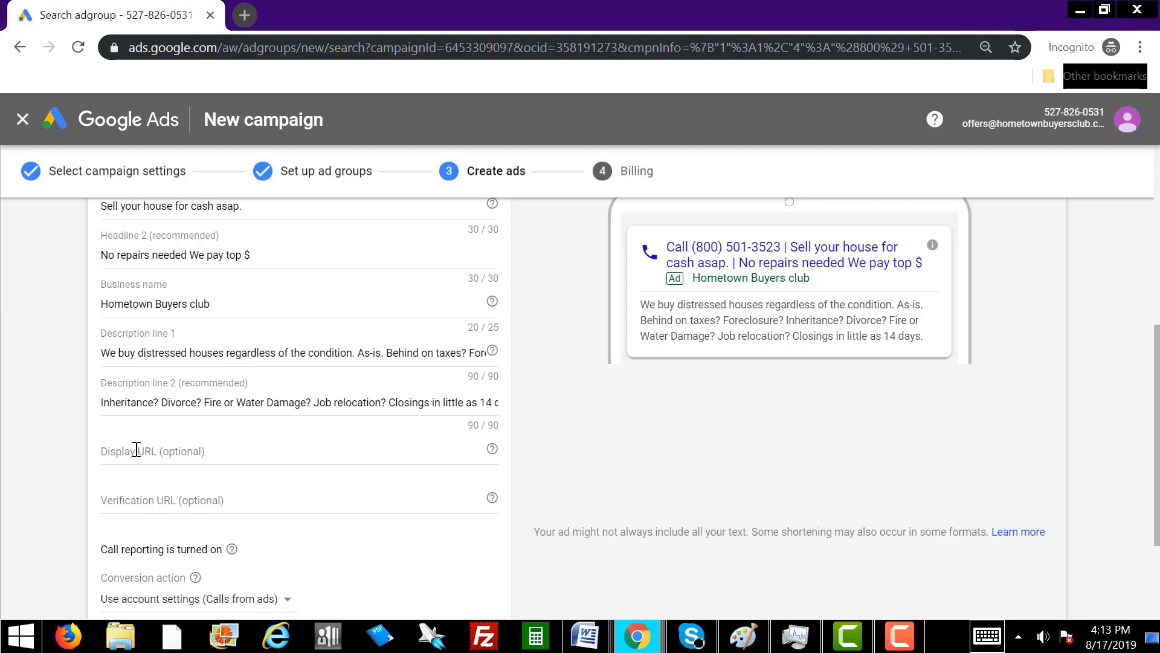
click(137, 450)
right_click(137, 450)
click(181, 320)
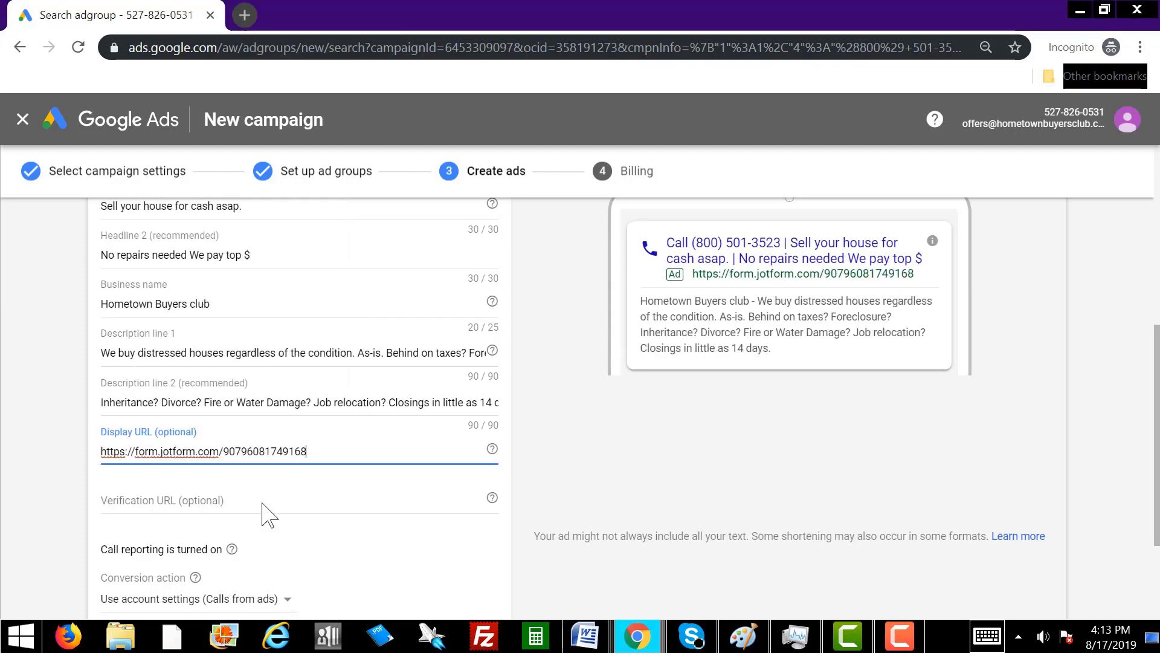
click(164, 502)
right_click(158, 500)
click(224, 358)
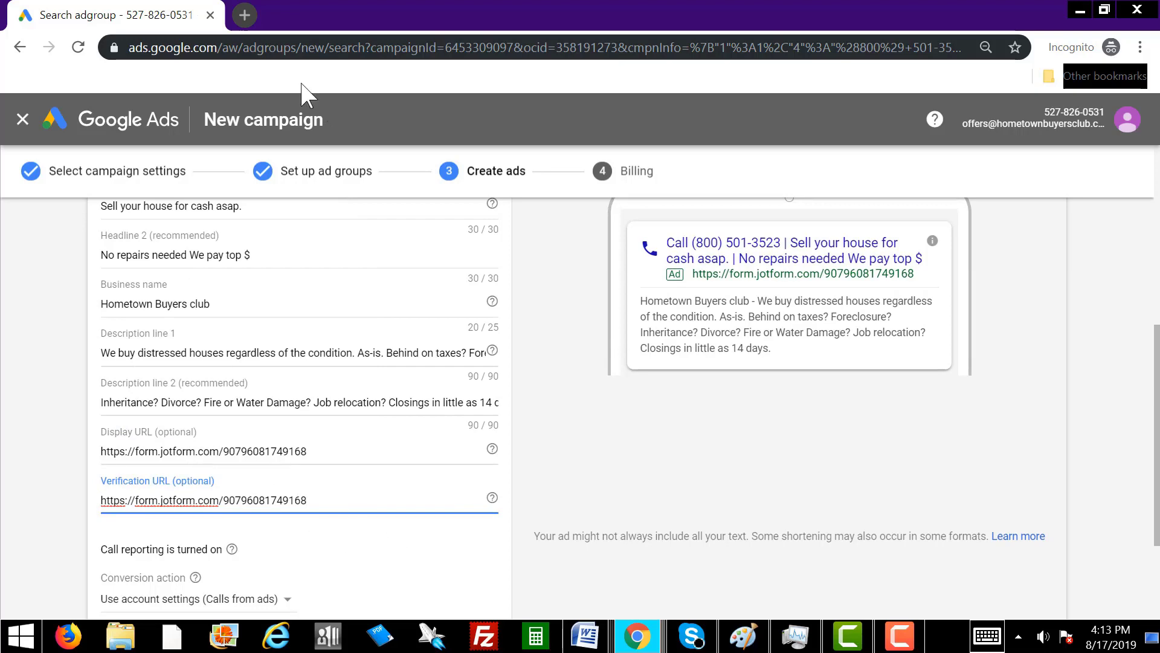
click(245, 13)
right_click(279, 46)
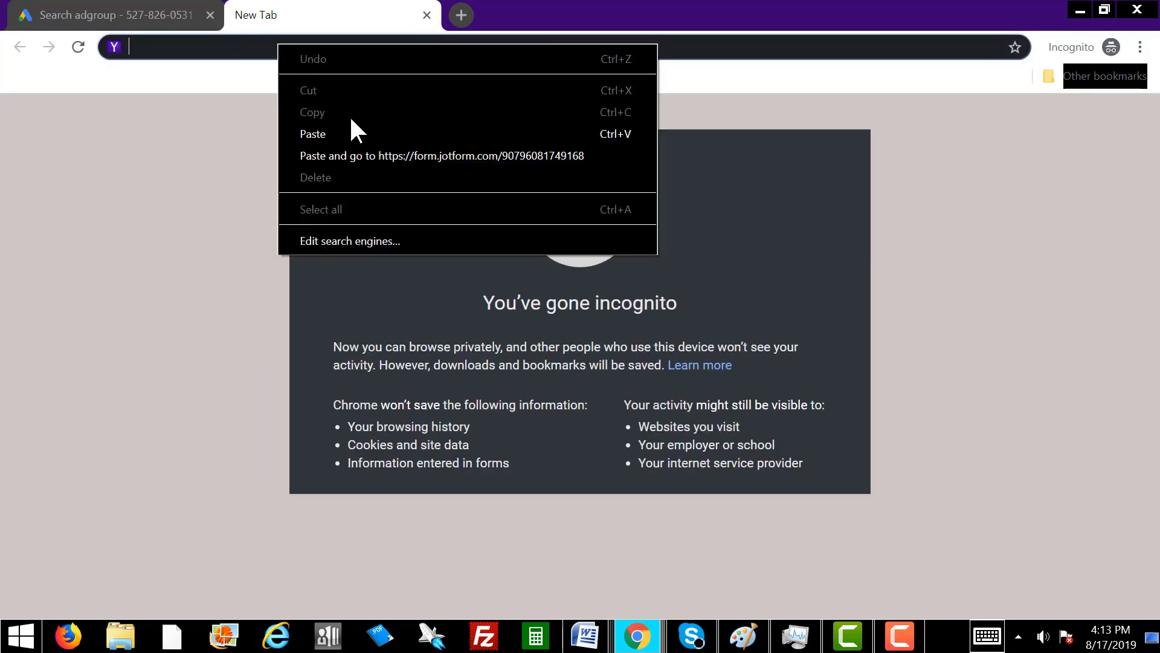
Load the copied Jotform link and scroll past the offer text and 'Advantages to selling your home' list.
click(350, 154)
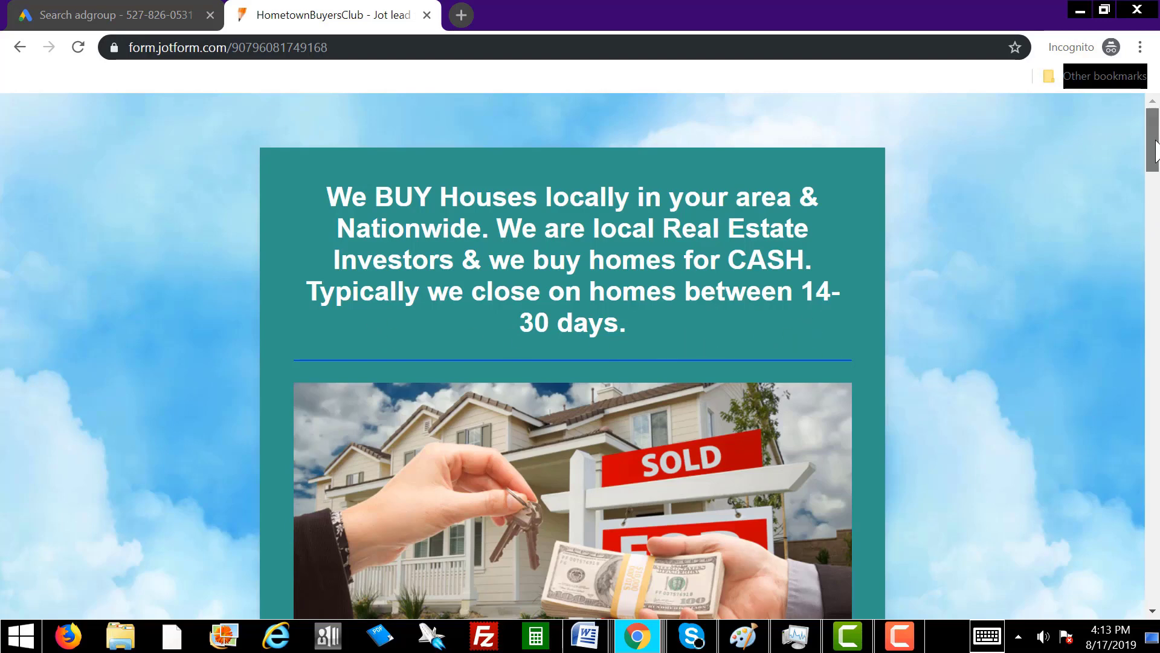
drag(1155, 142, 1155, 215)
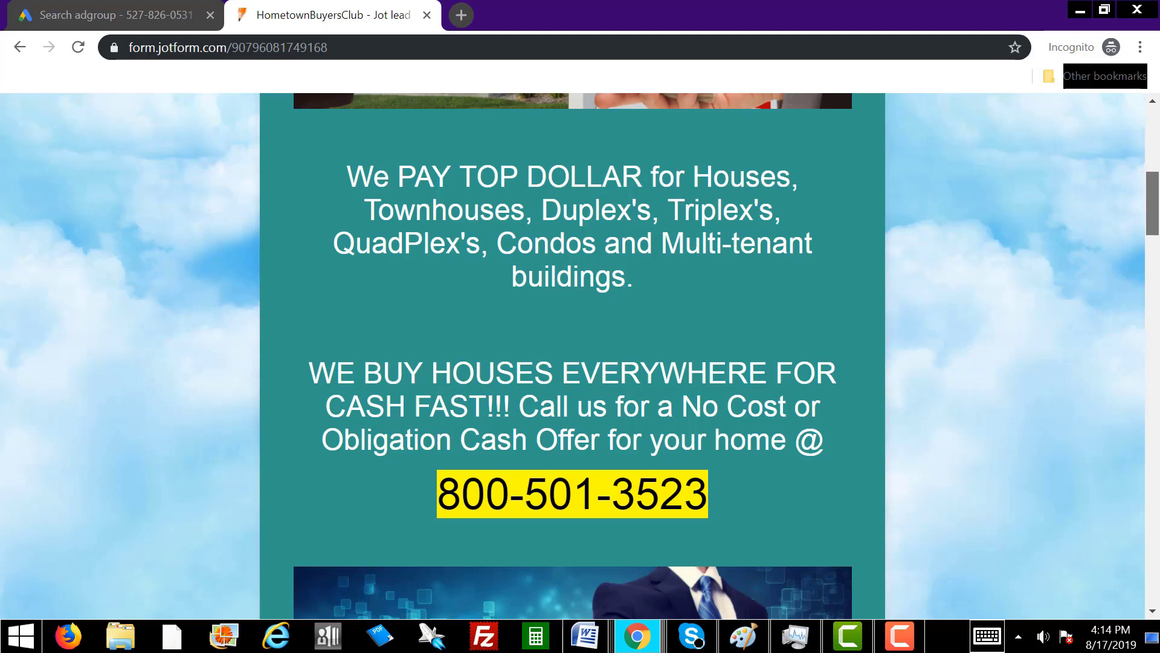
scroll(580, 357, down, 3)
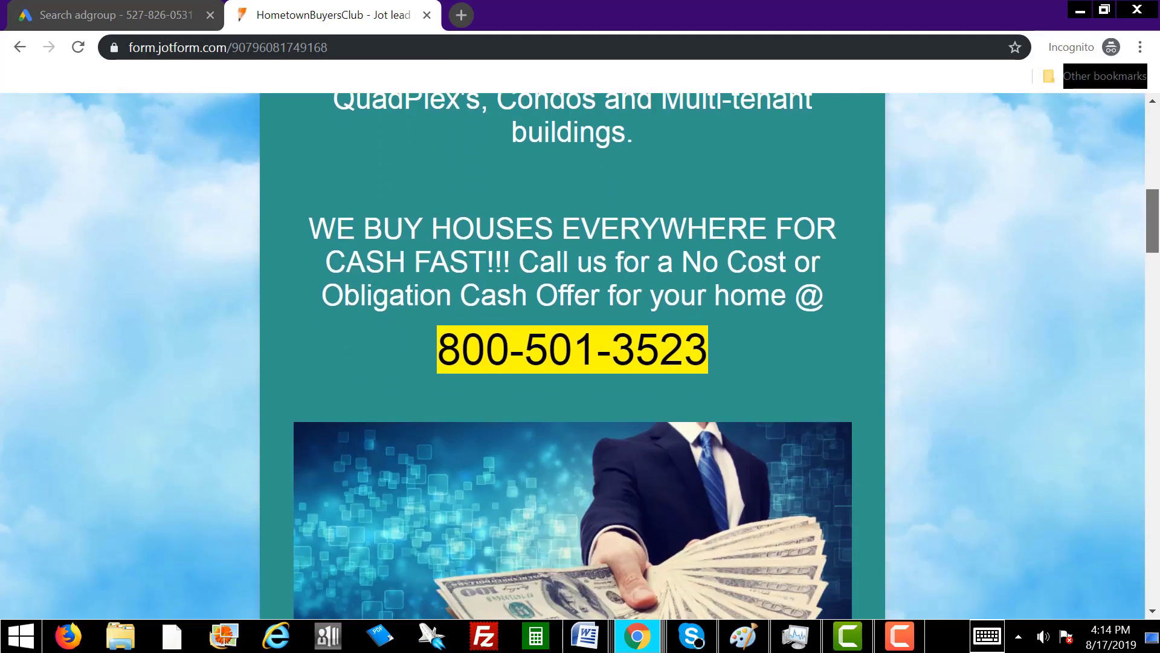
scroll(580, 356, down, 1)
scroll(580, 357, down, 1)
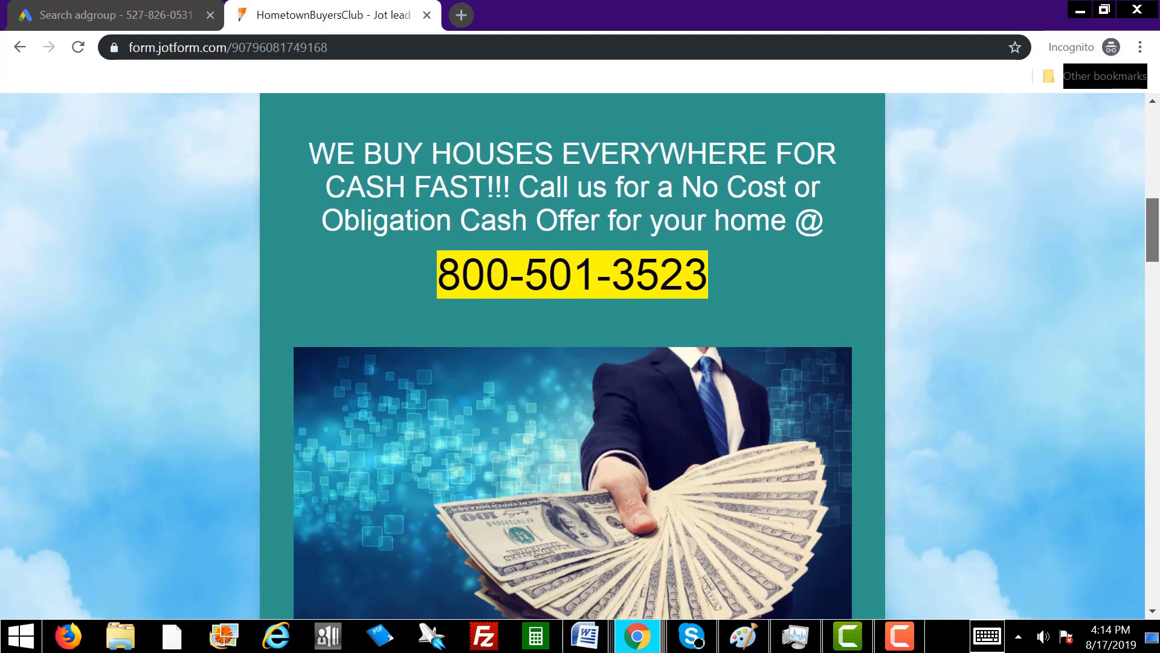
drag(717, 273, 449, 281)
drag(1150, 233, 1153, 302)
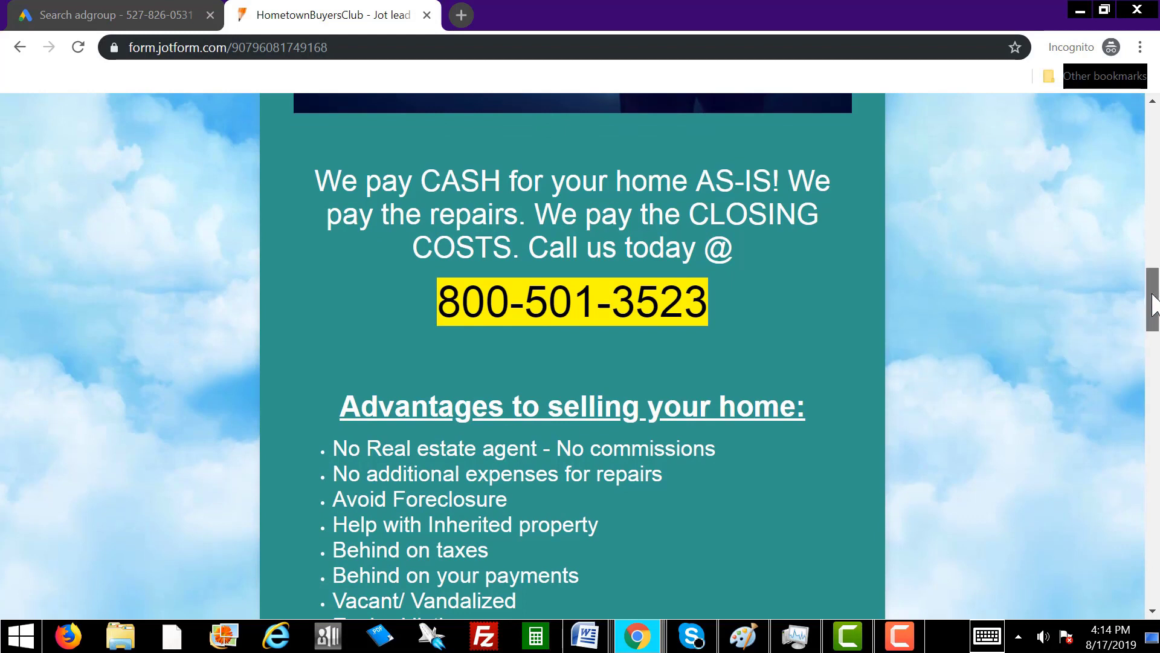
drag(1152, 302, 1153, 335)
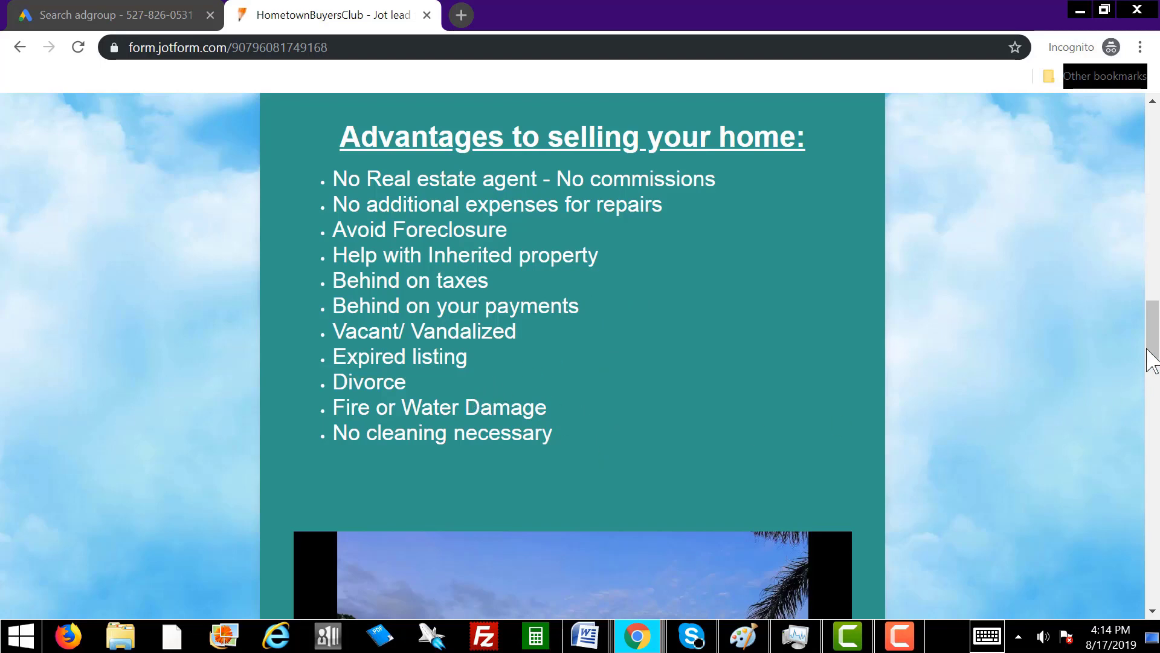
drag(1153, 356, 1152, 424)
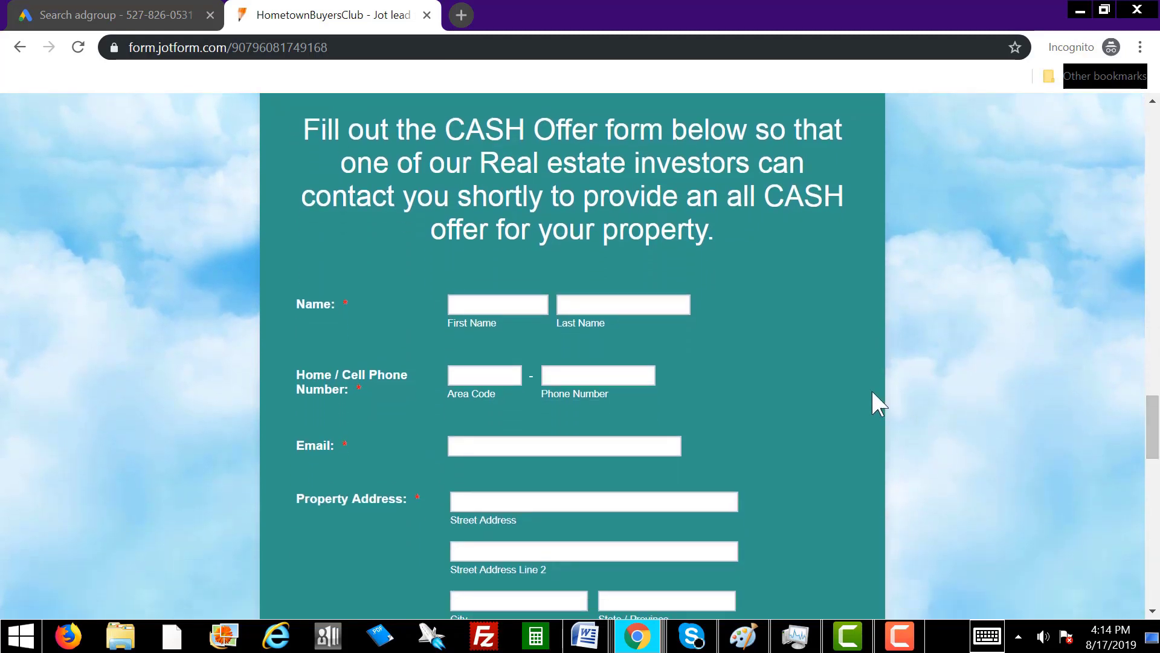
Check the best-time dropdown, submit the empty cash offer form to flag required fields, and scroll back up.
drag(1153, 430, 1155, 450)
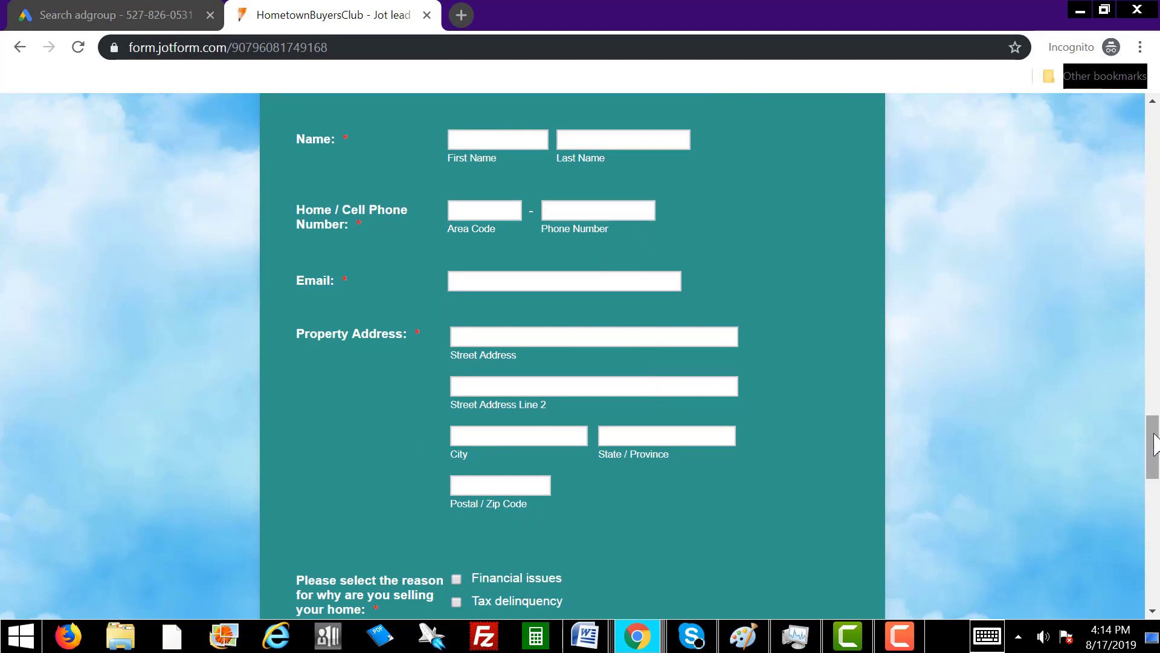
drag(1155, 444, 1154, 487)
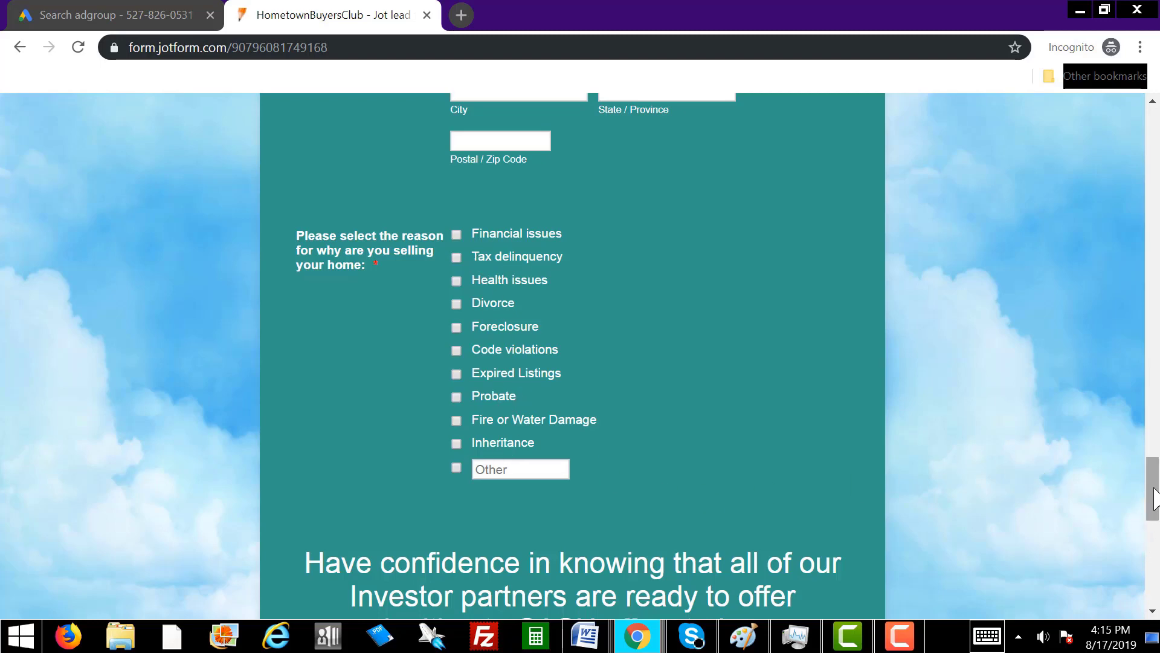
drag(1156, 490, 1158, 536)
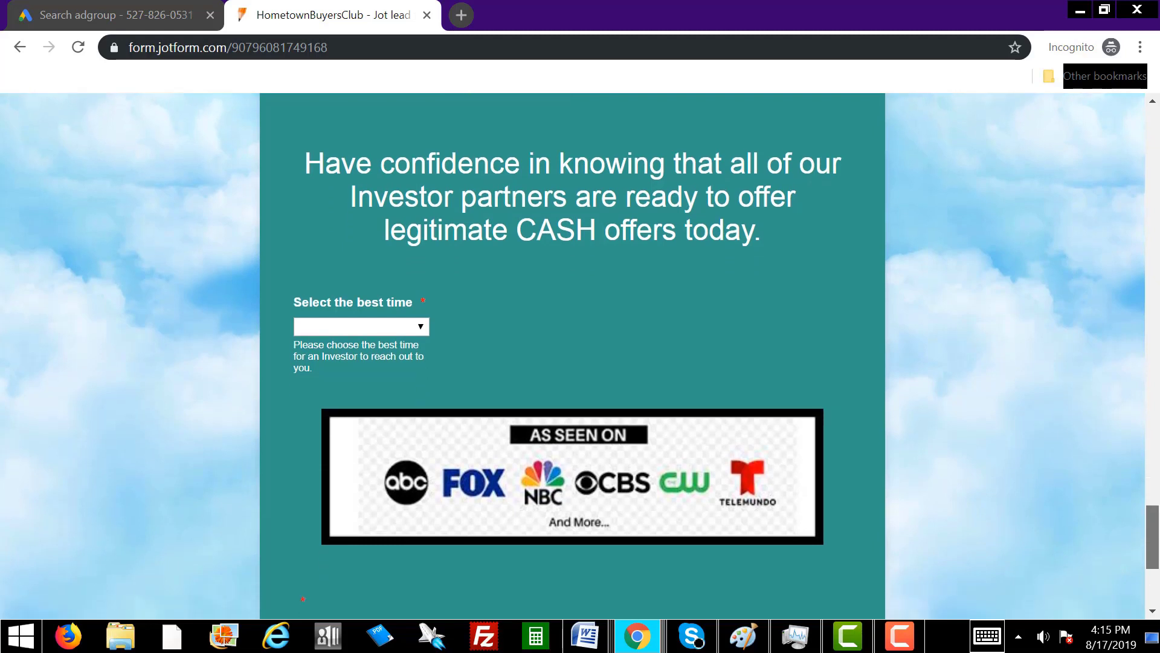
click(405, 326)
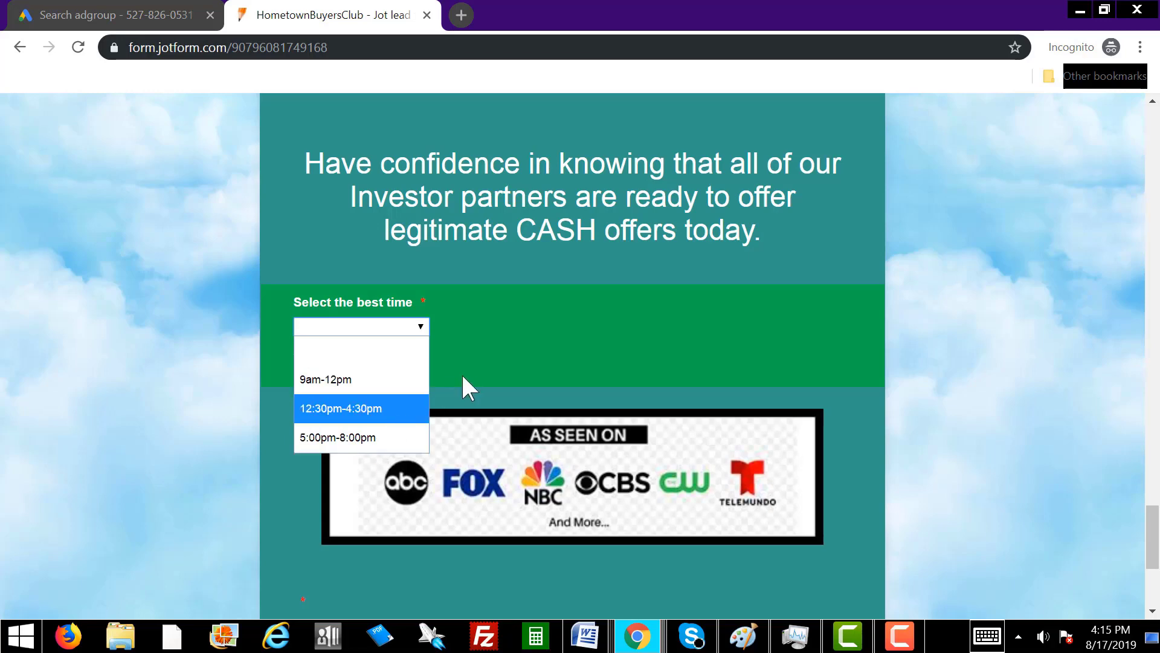
click(483, 366)
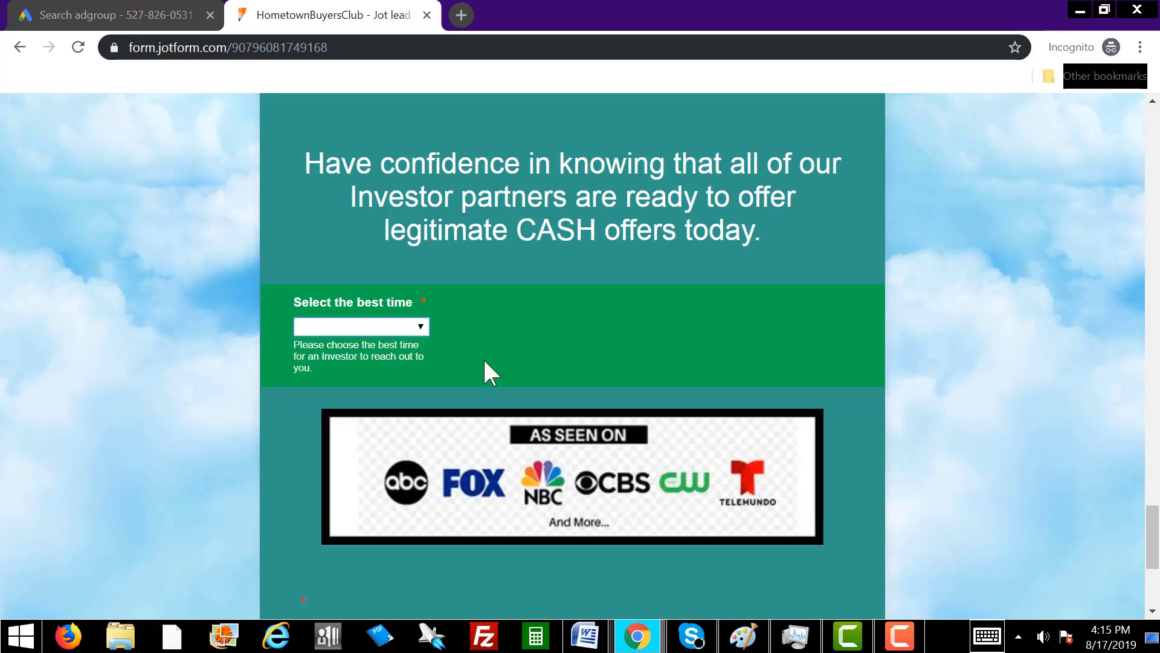
scroll(786, 421, down, 3)
scroll(700, 471, down, 3)
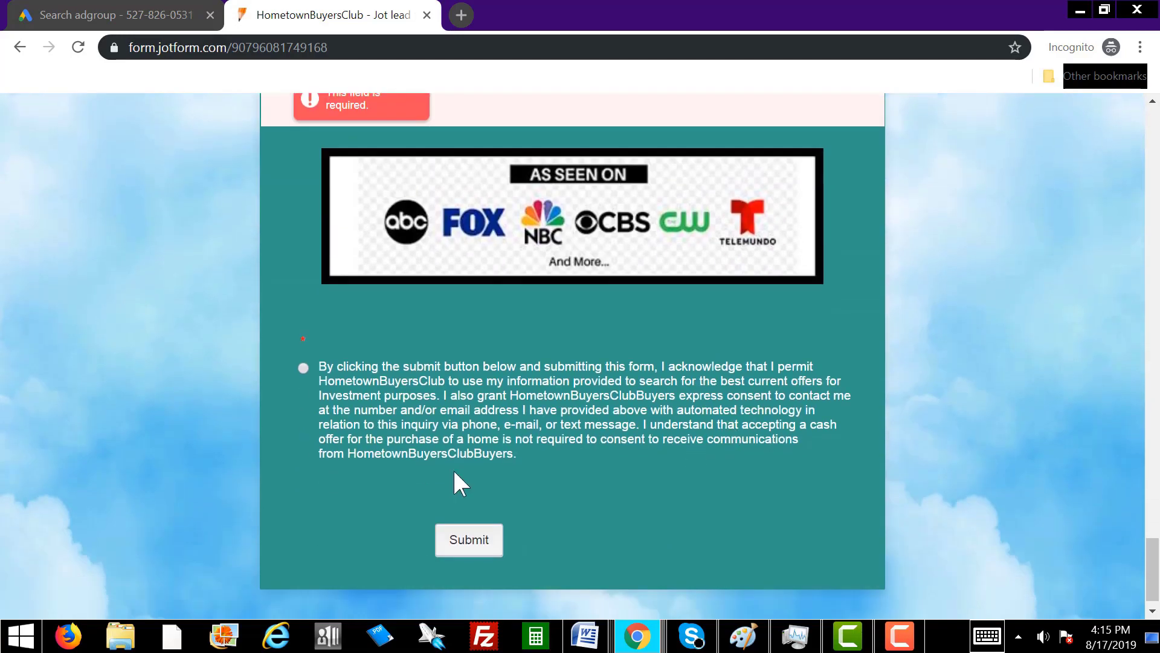
click(468, 544)
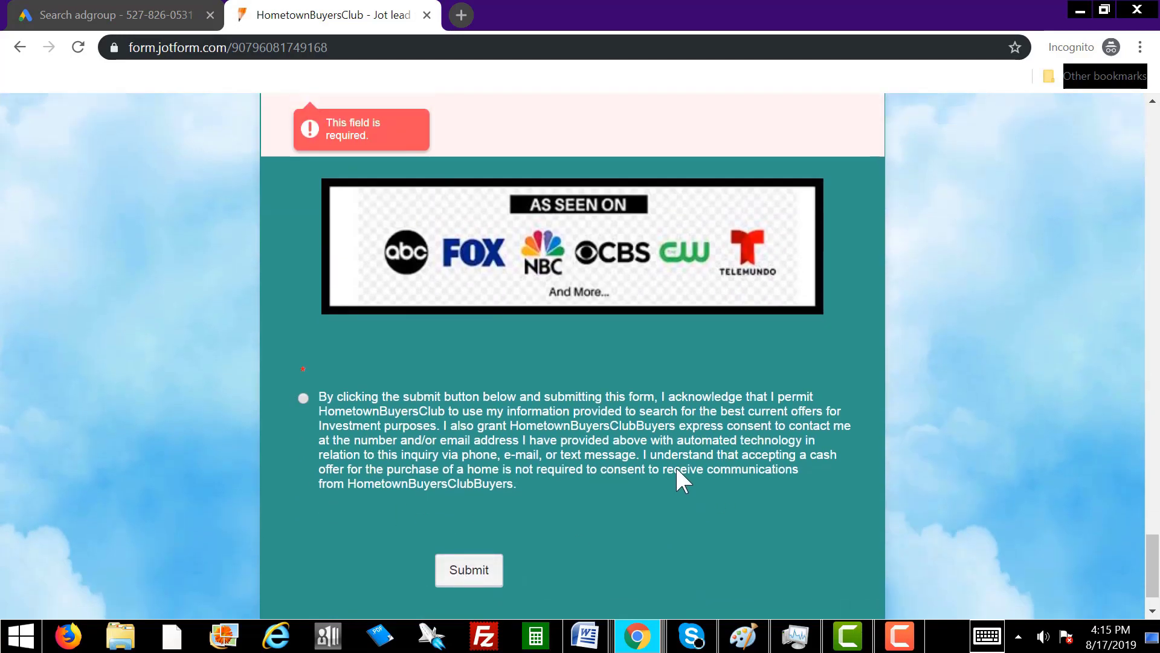
scroll(677, 469, up, 20)
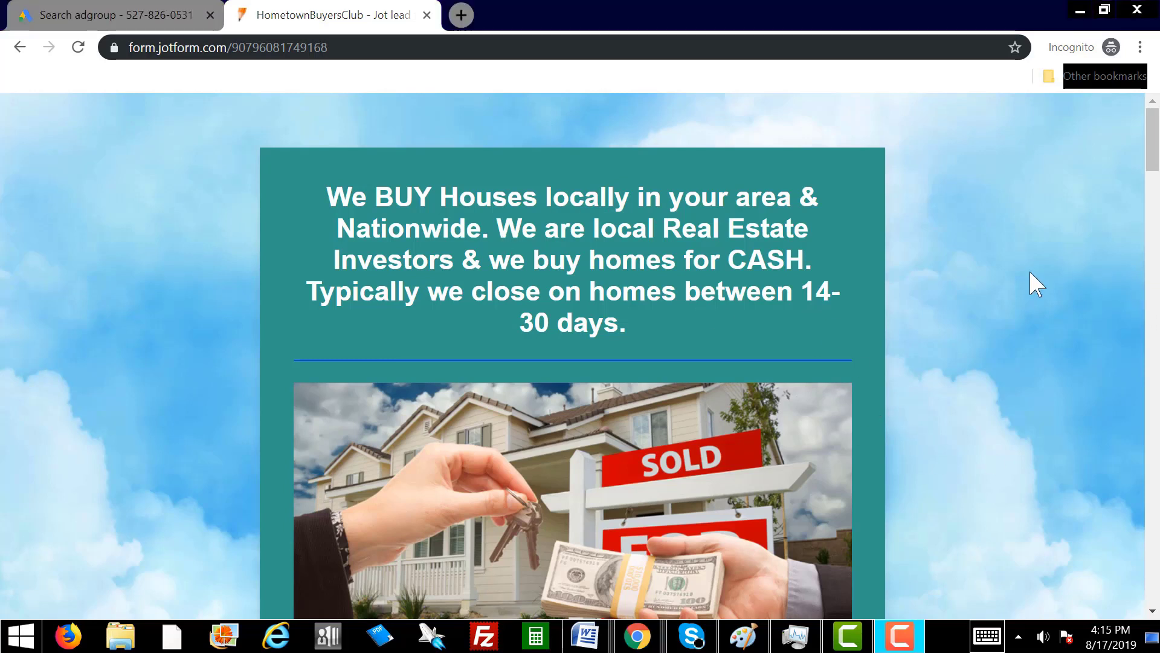
Back in Google Ads, check the display URL, finish the call-only ad, and save and continue to billing.
click(121, 15)
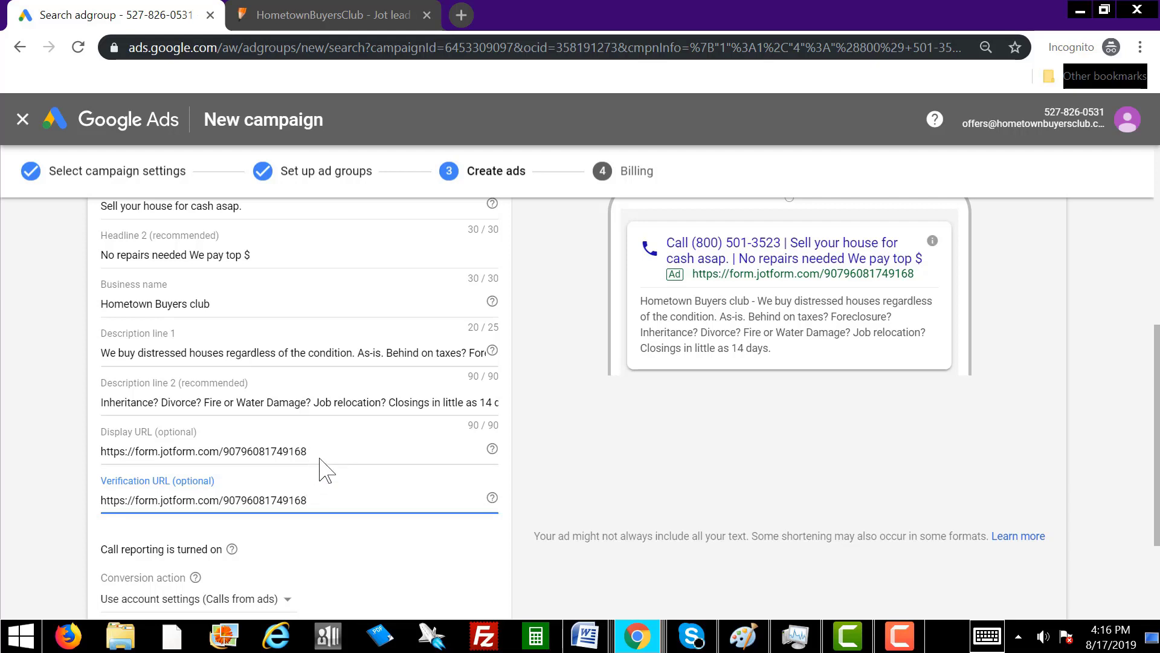
drag(308, 451, 112, 451)
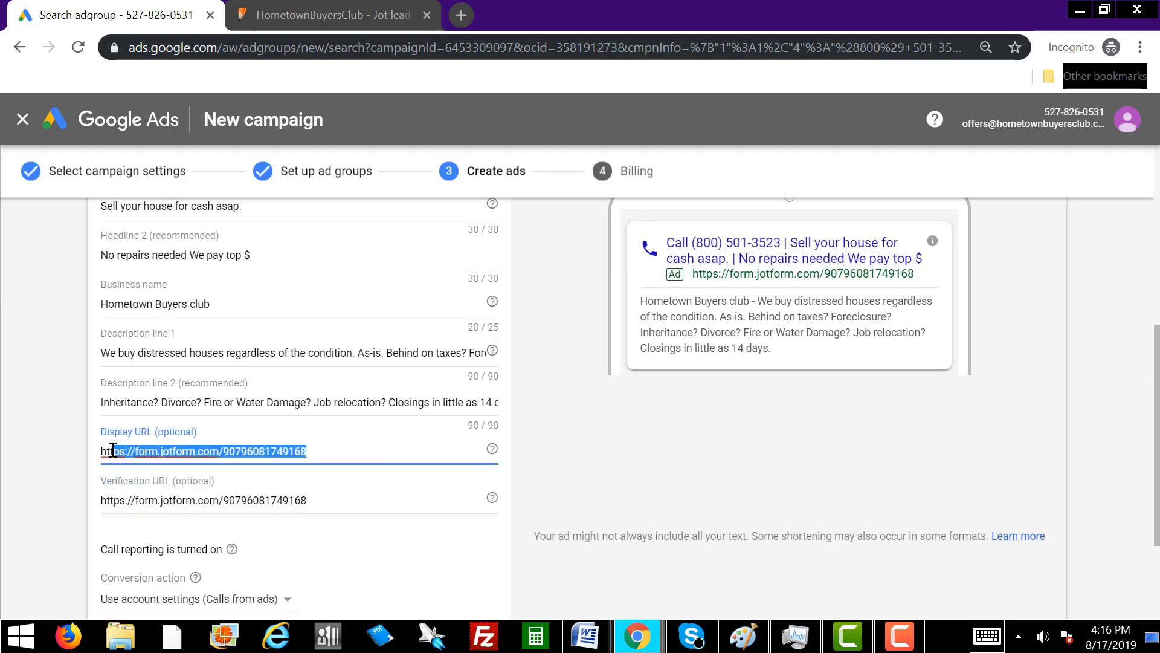
click(546, 467)
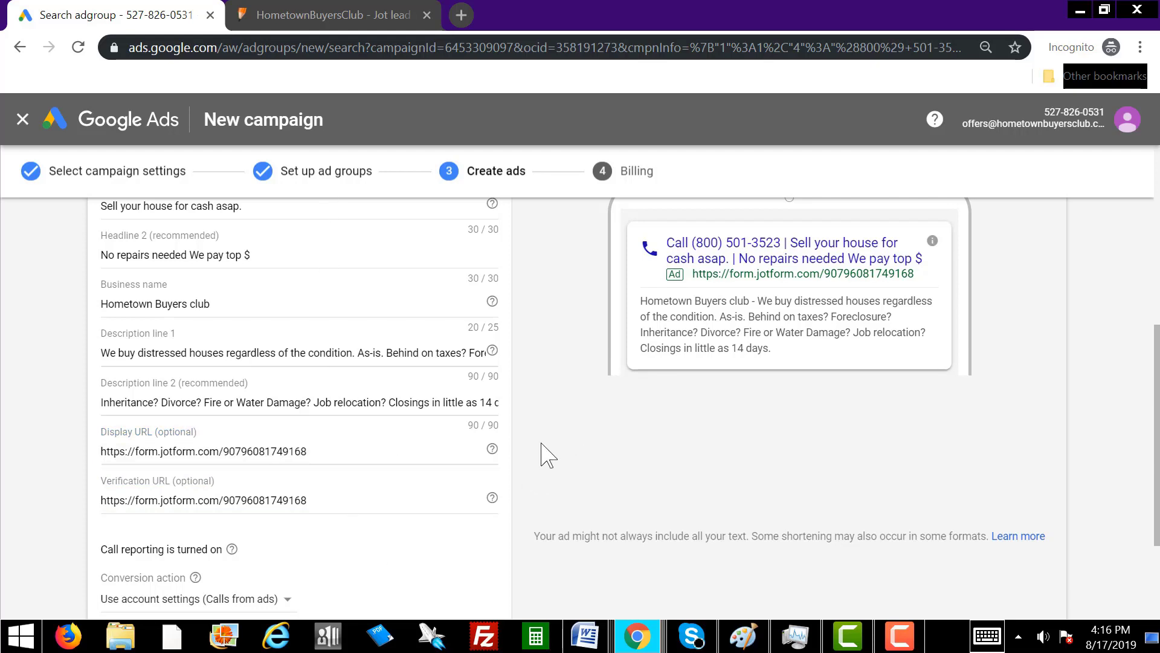
scroll(546, 453, down, 3)
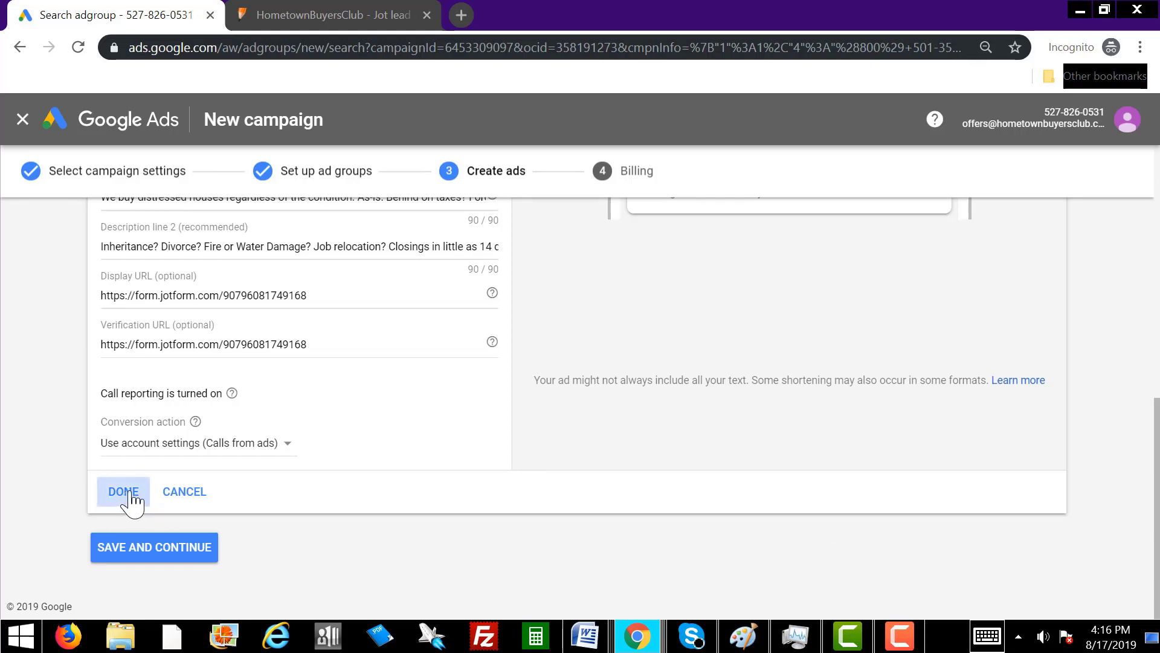
click(128, 495)
click(181, 523)
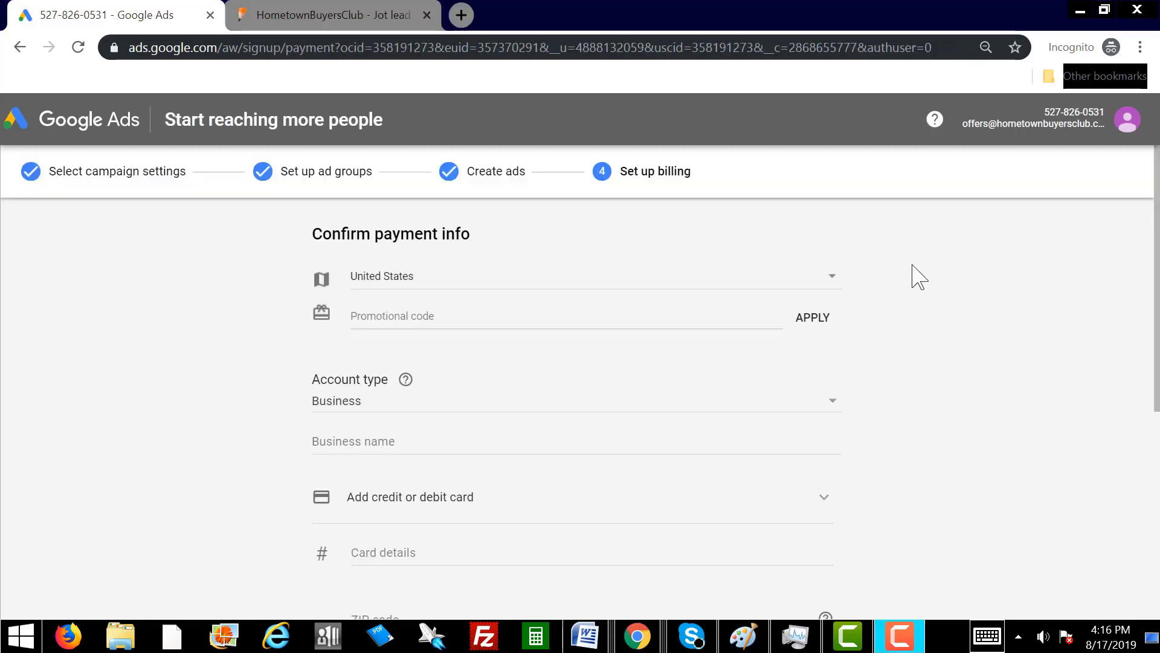
Choose Individual as the billing account type and finish the billing form for submission.
click(374, 434)
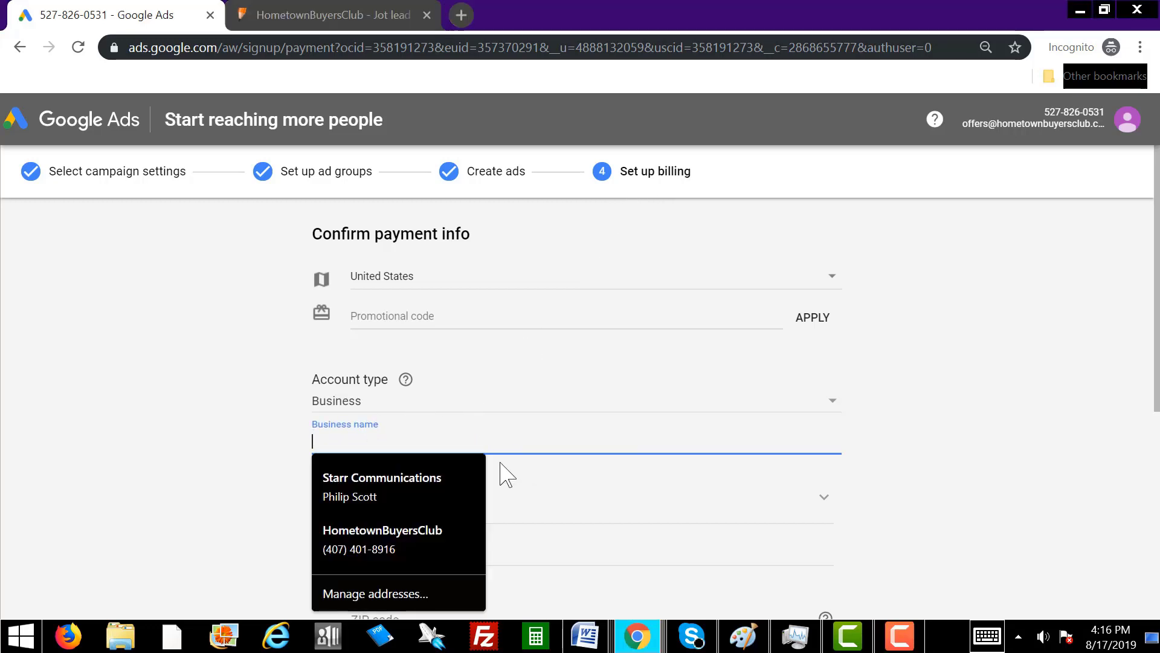
click(585, 406)
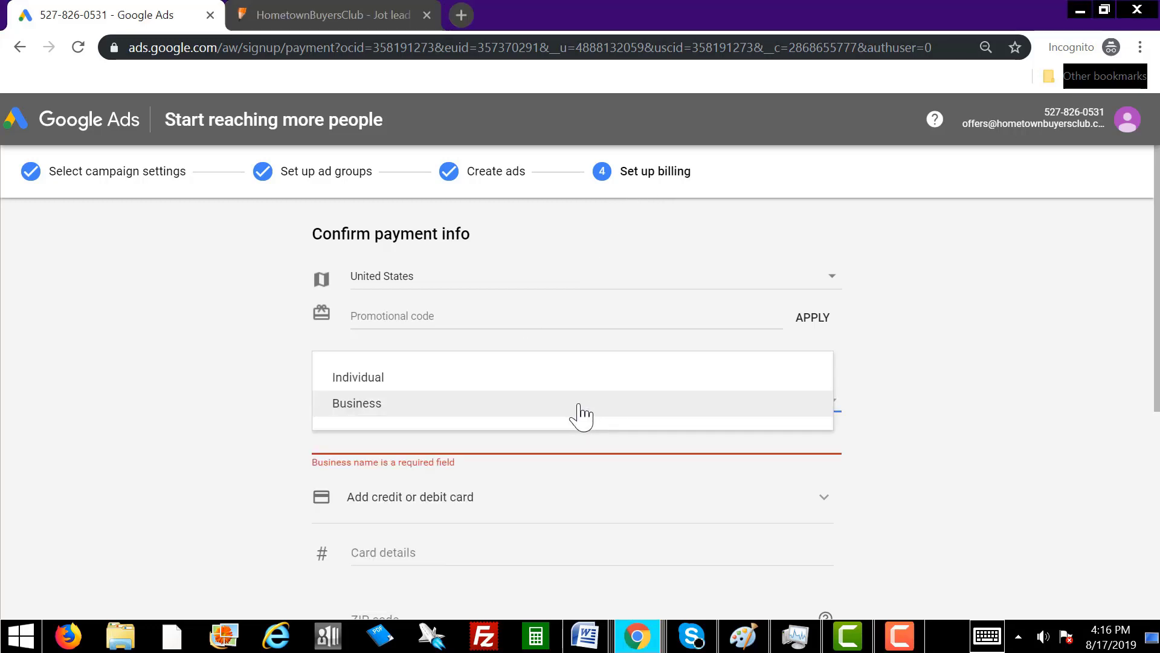
click(532, 379)
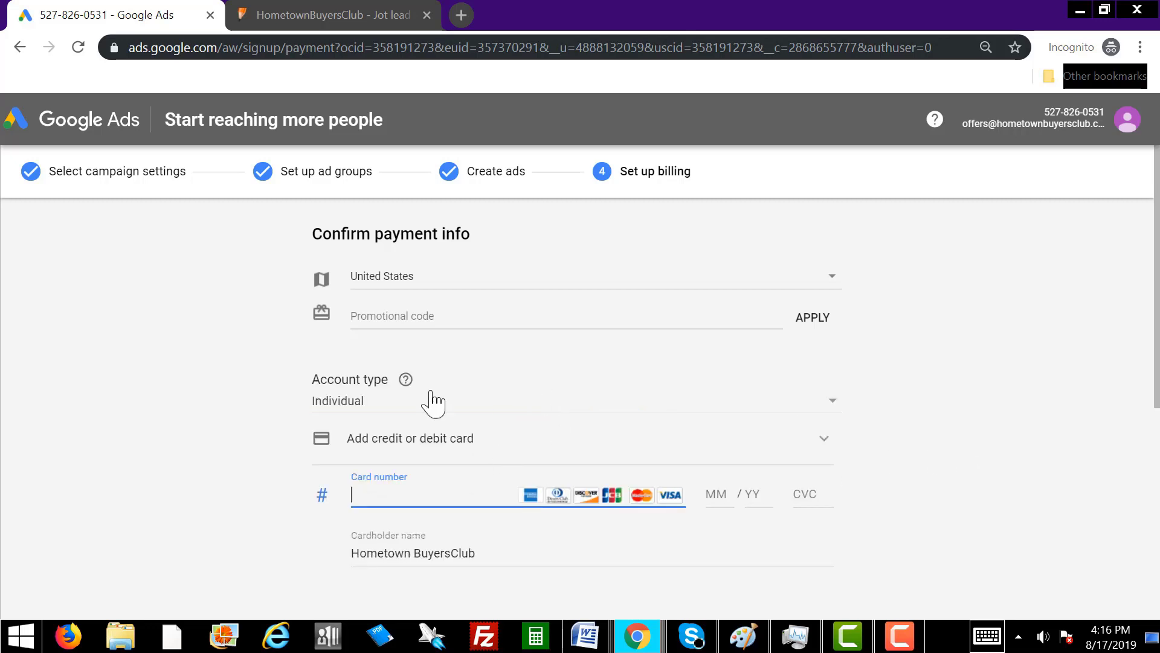
click(490, 408)
click(478, 404)
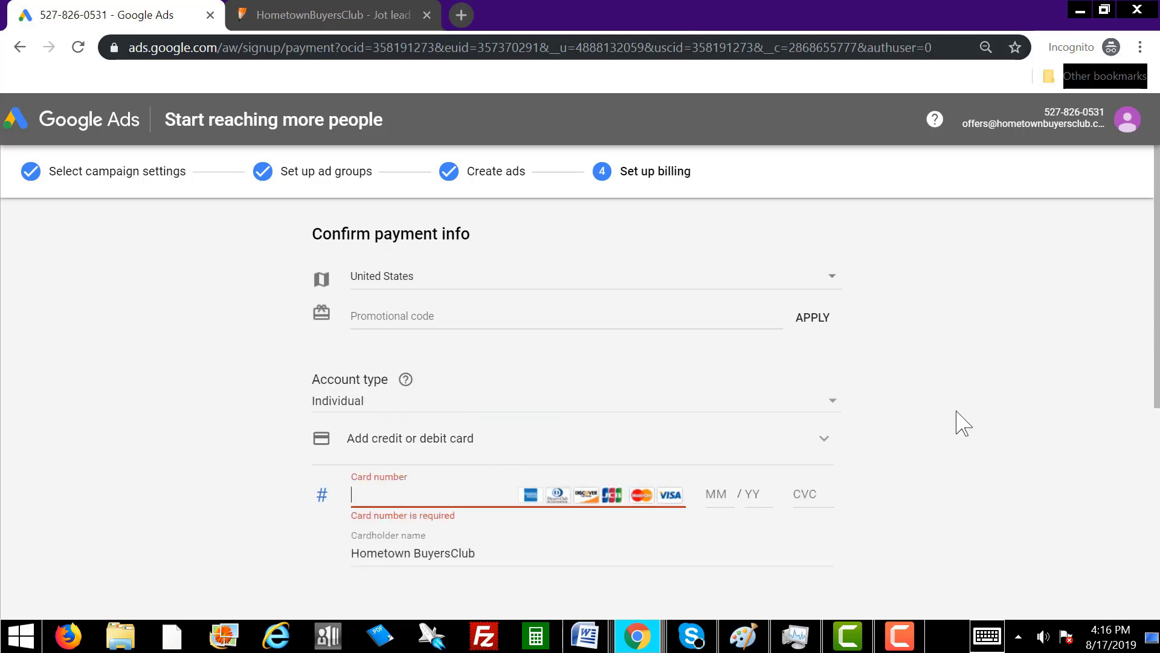
scroll(960, 428, down, 3)
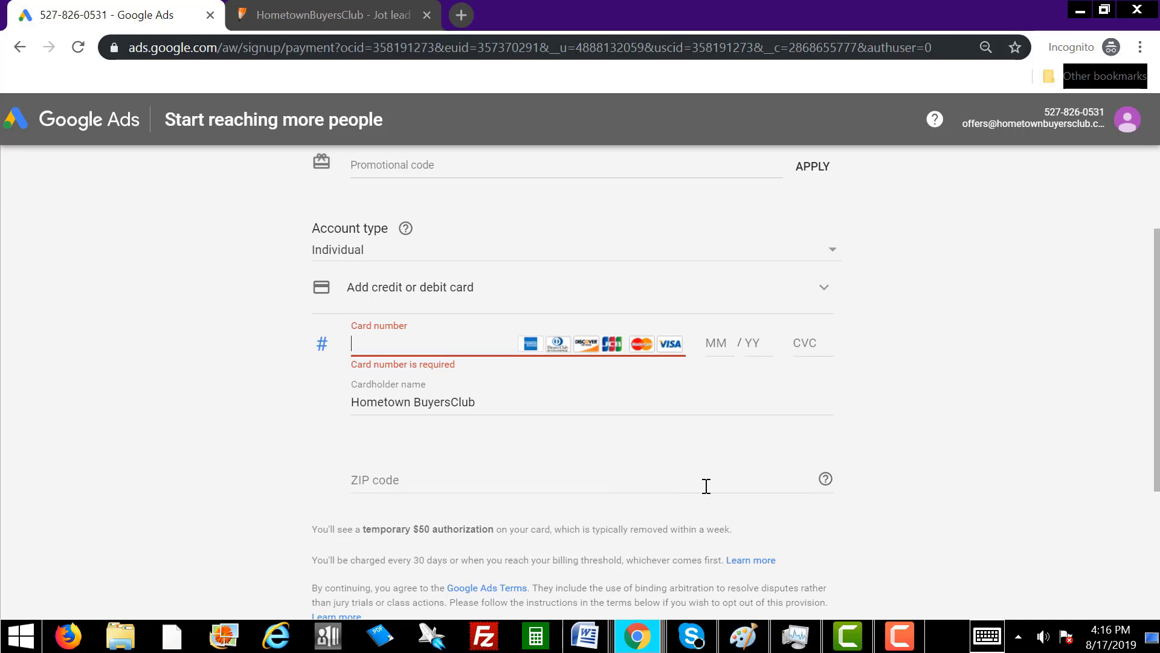
scroll(706, 486, down, 3)
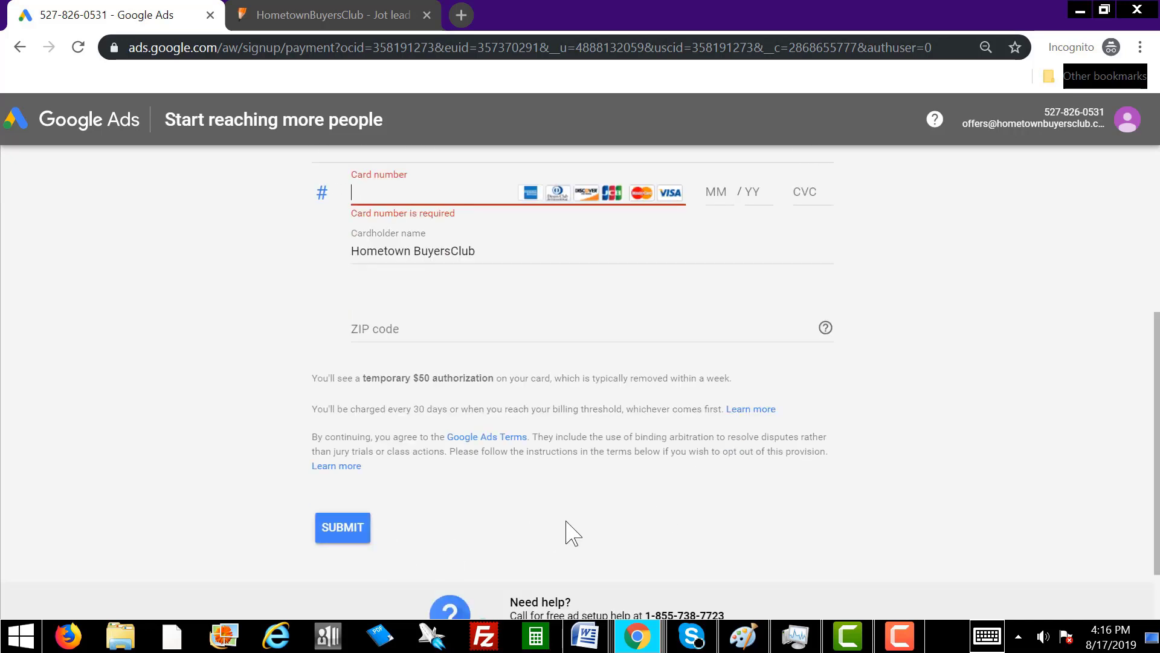
scroll(574, 531, up, 6)
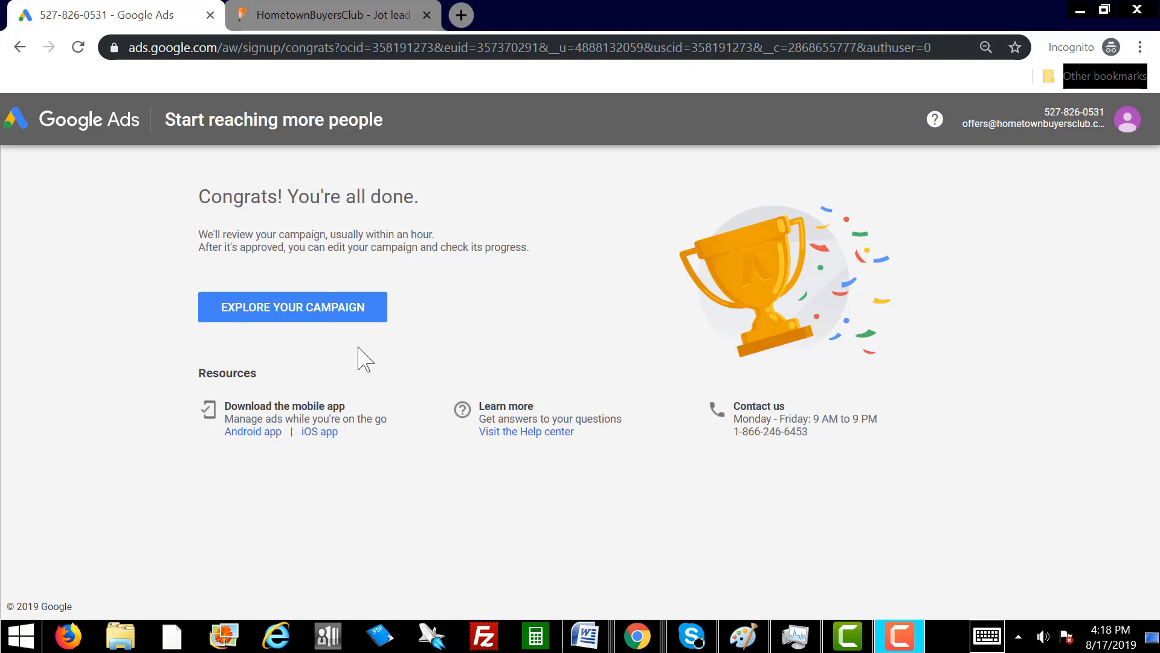
Open the Real Estate Campaign's Ads & extensions page and bring up the add-ad options.
click(363, 311)
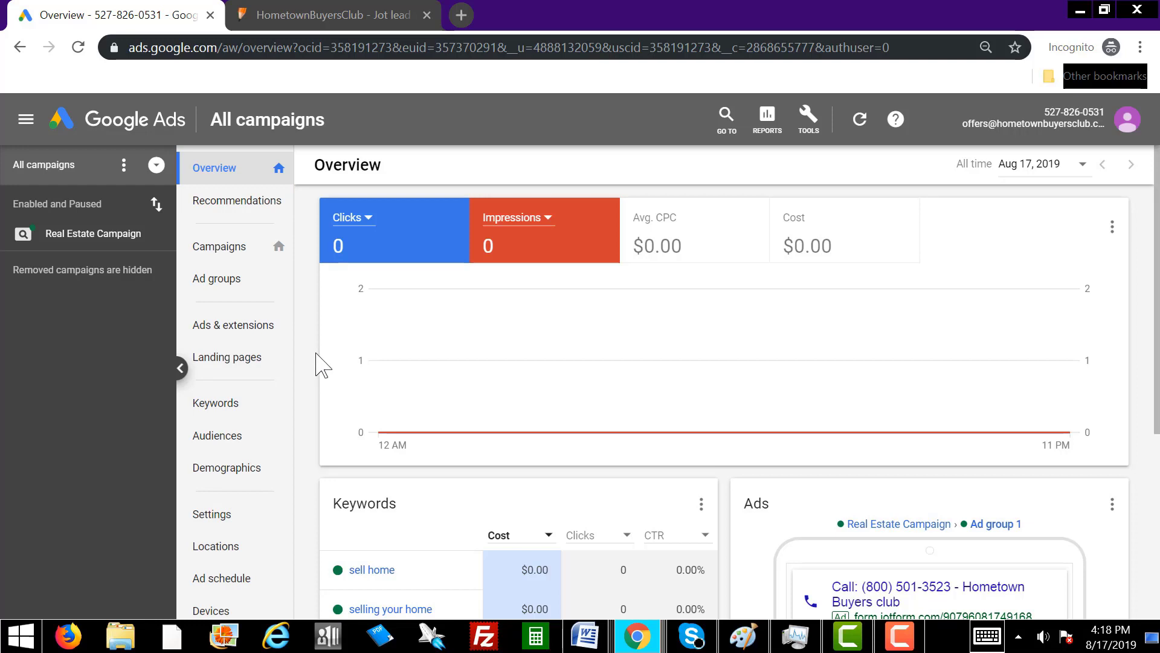
click(242, 328)
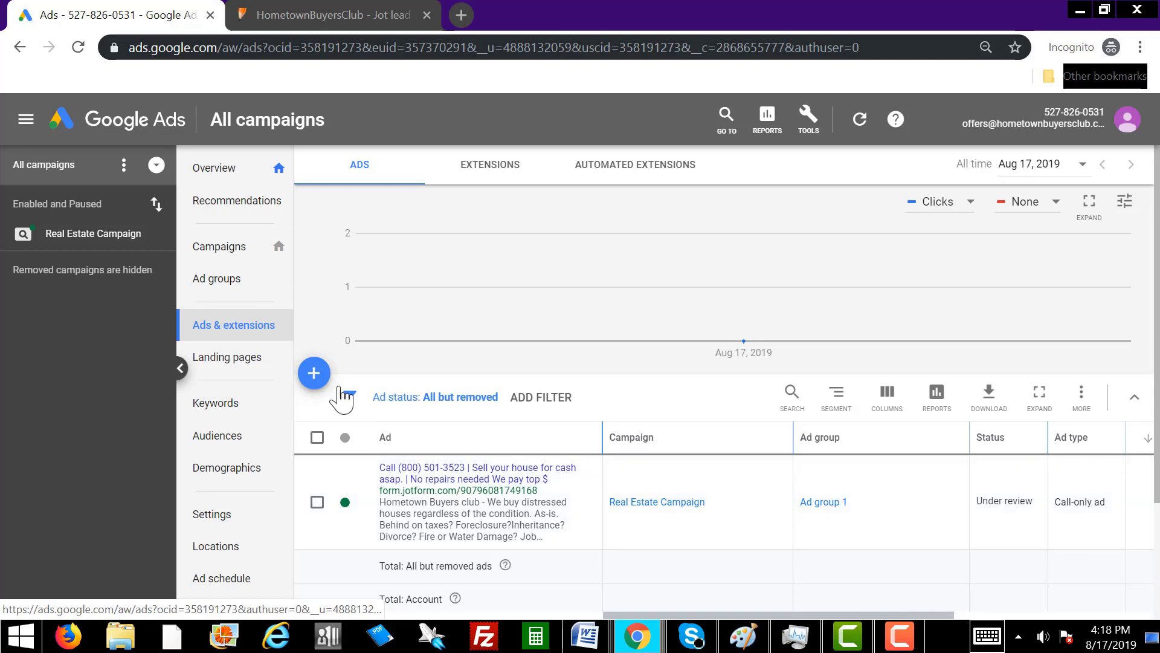
click(314, 373)
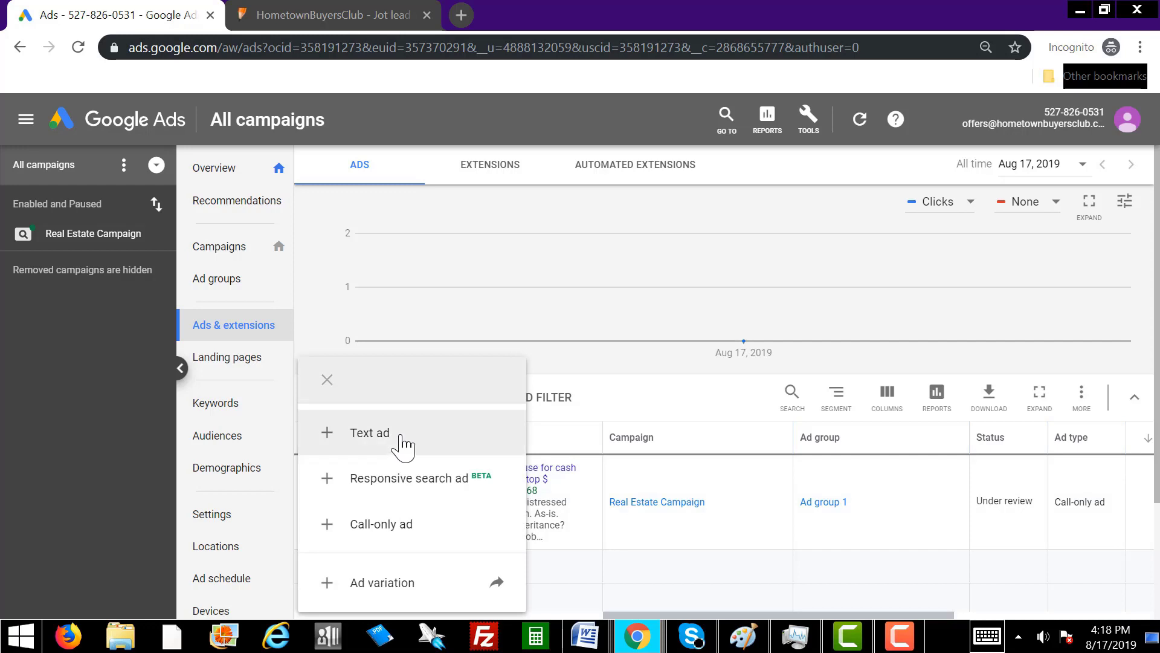
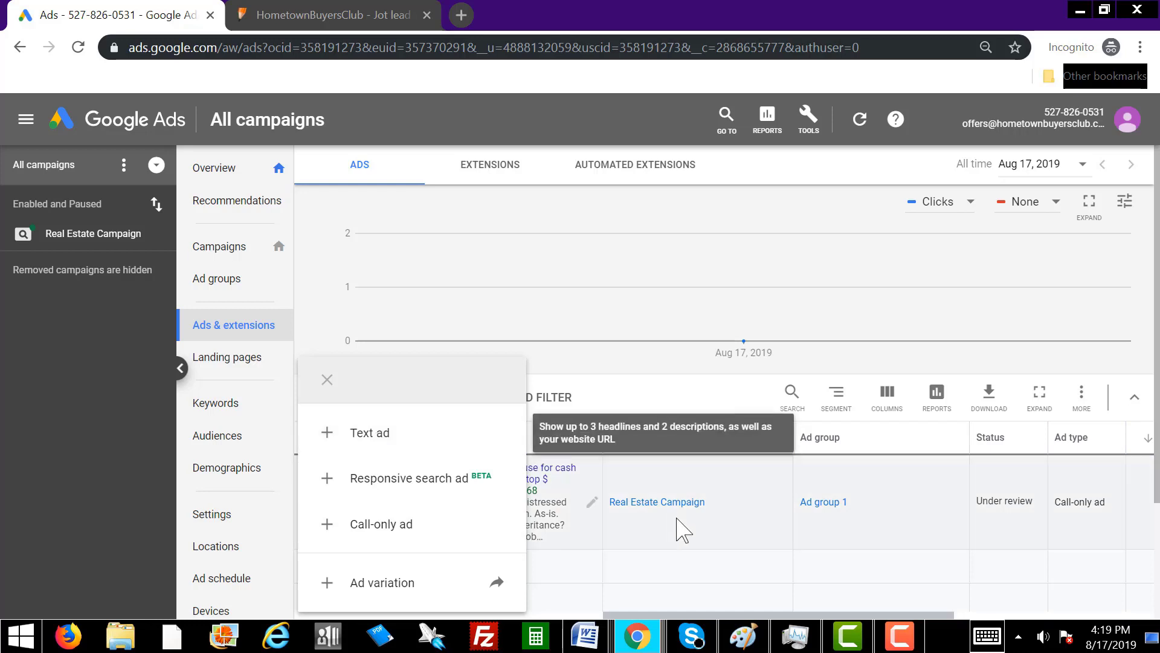
Change the existing call-only ad's status in Real Estate Campaign to Paused.
click(670, 541)
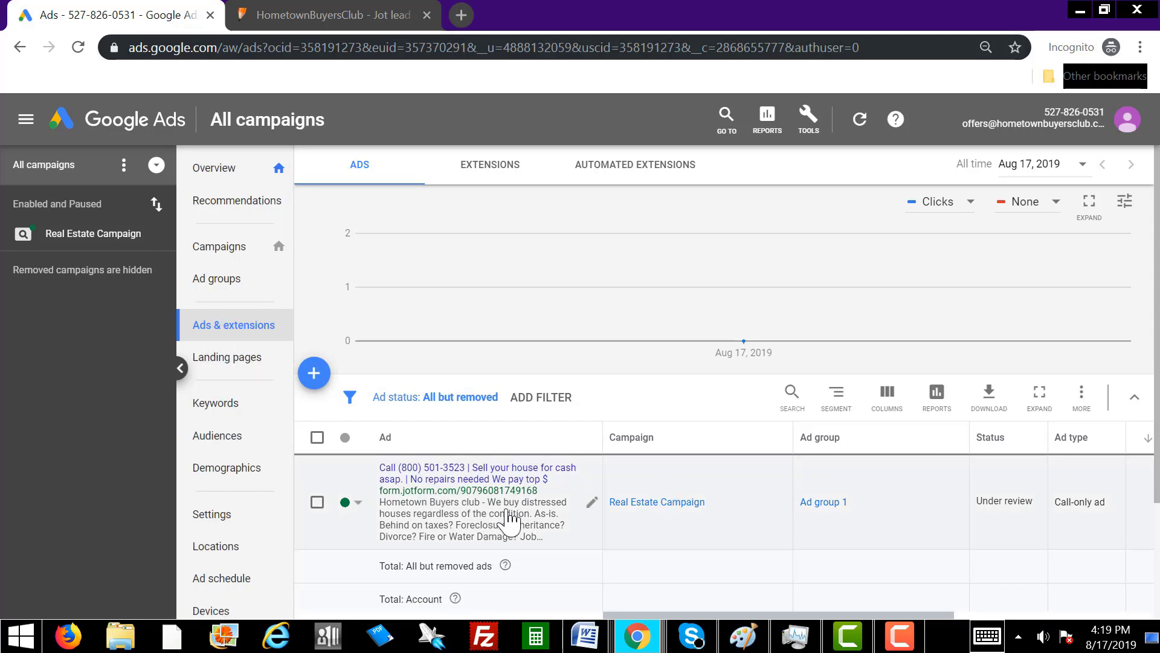
click(358, 502)
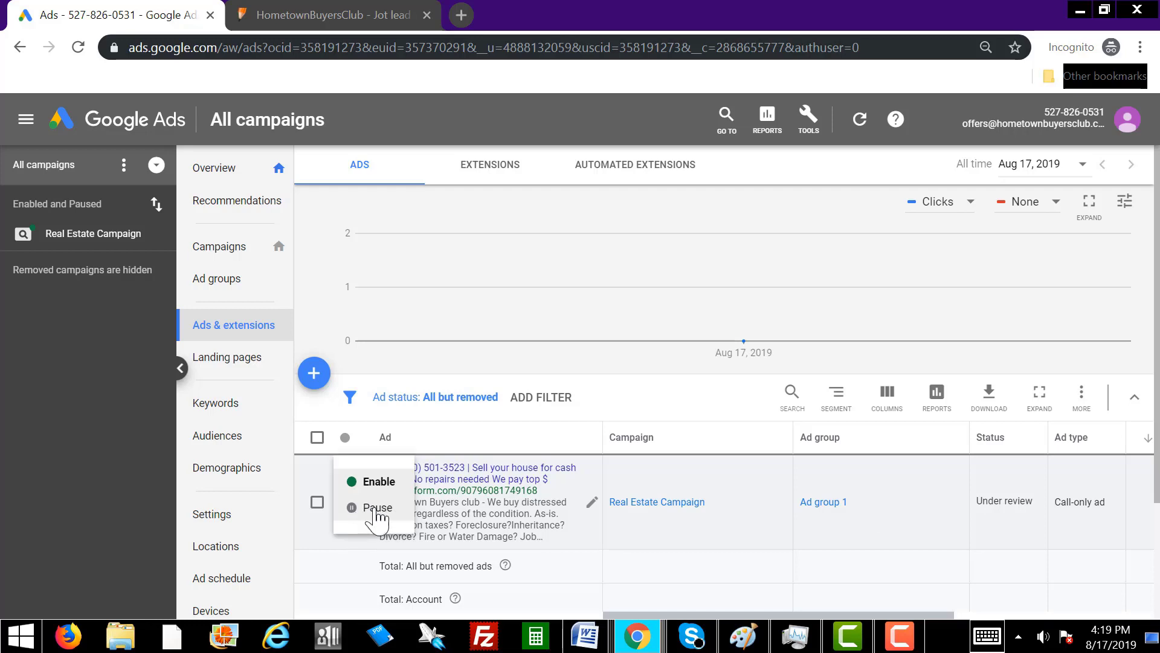
click(375, 508)
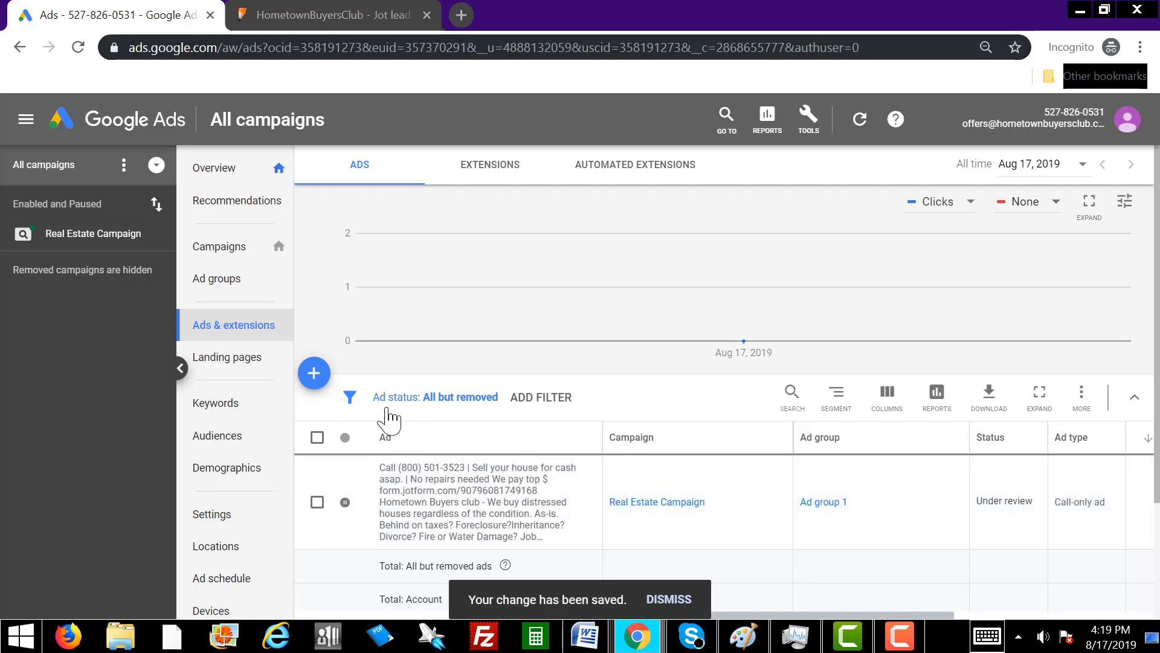
click(314, 374)
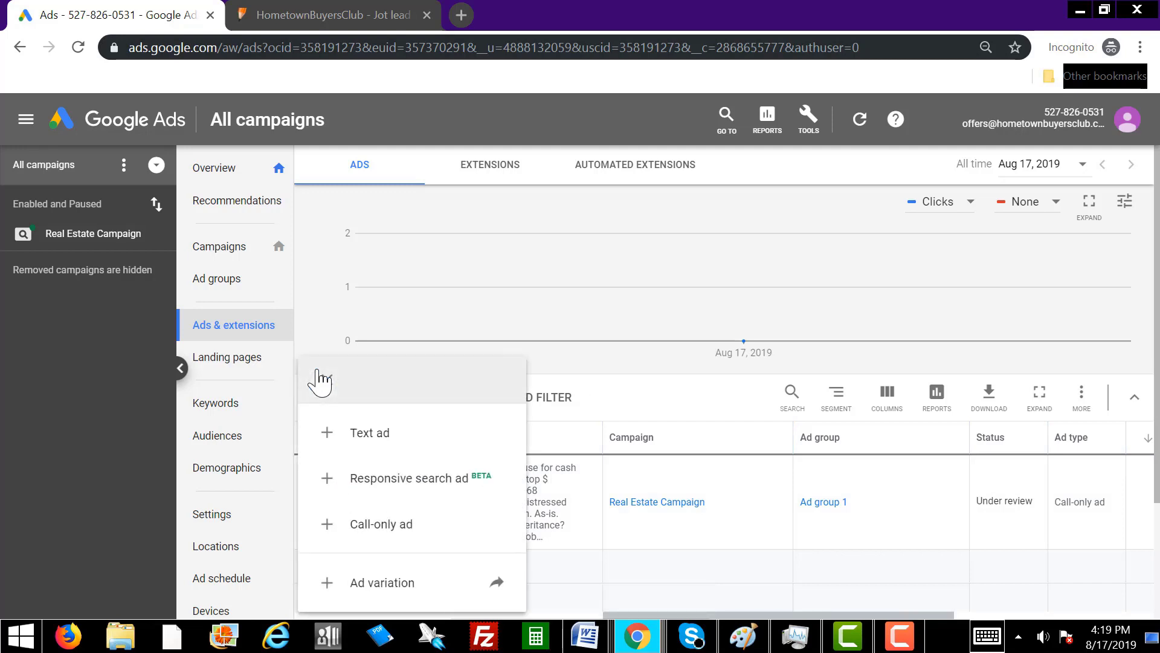
Start a new text ad placed in Real Estate Campaign's Ad group 1.
click(400, 433)
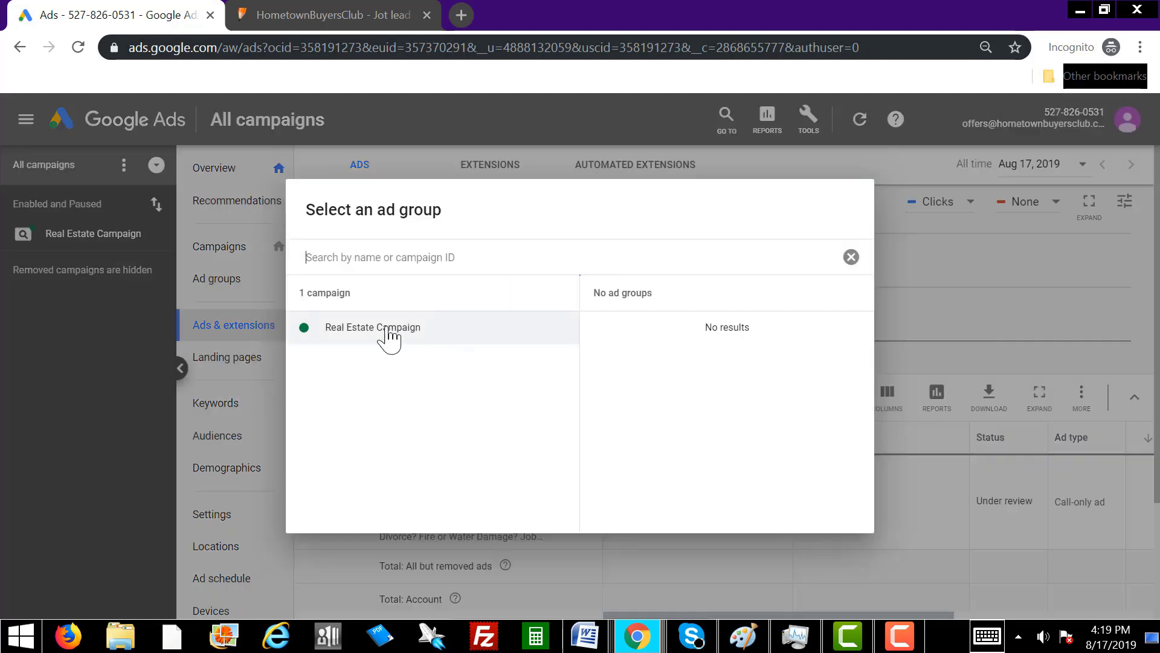
click(367, 332)
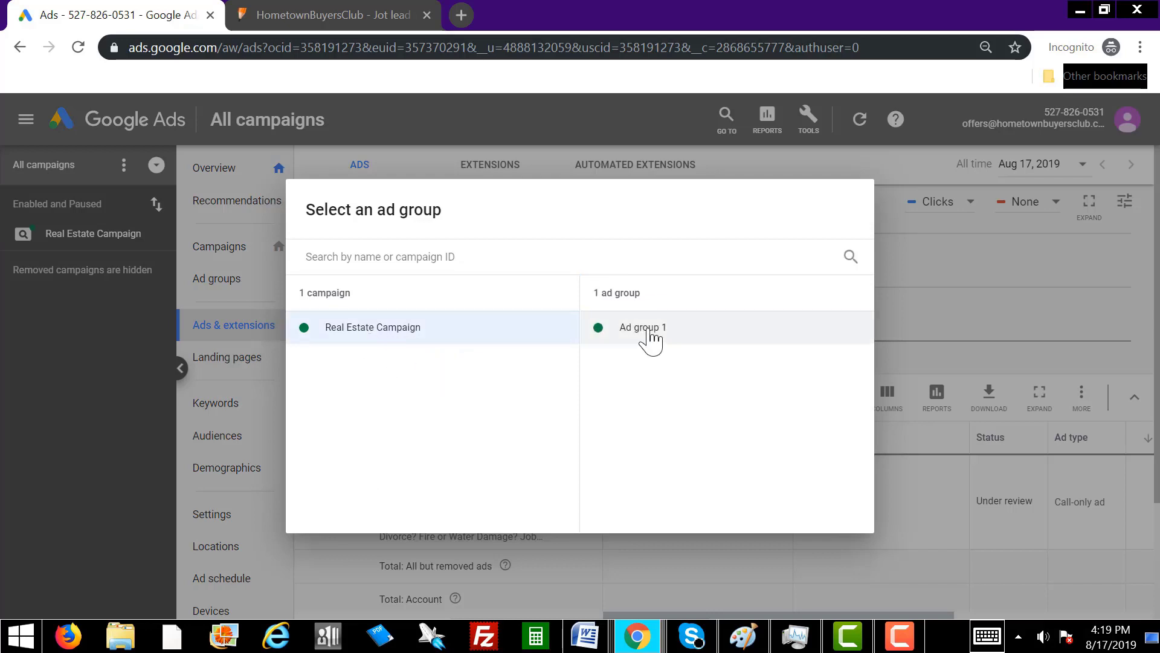
click(648, 335)
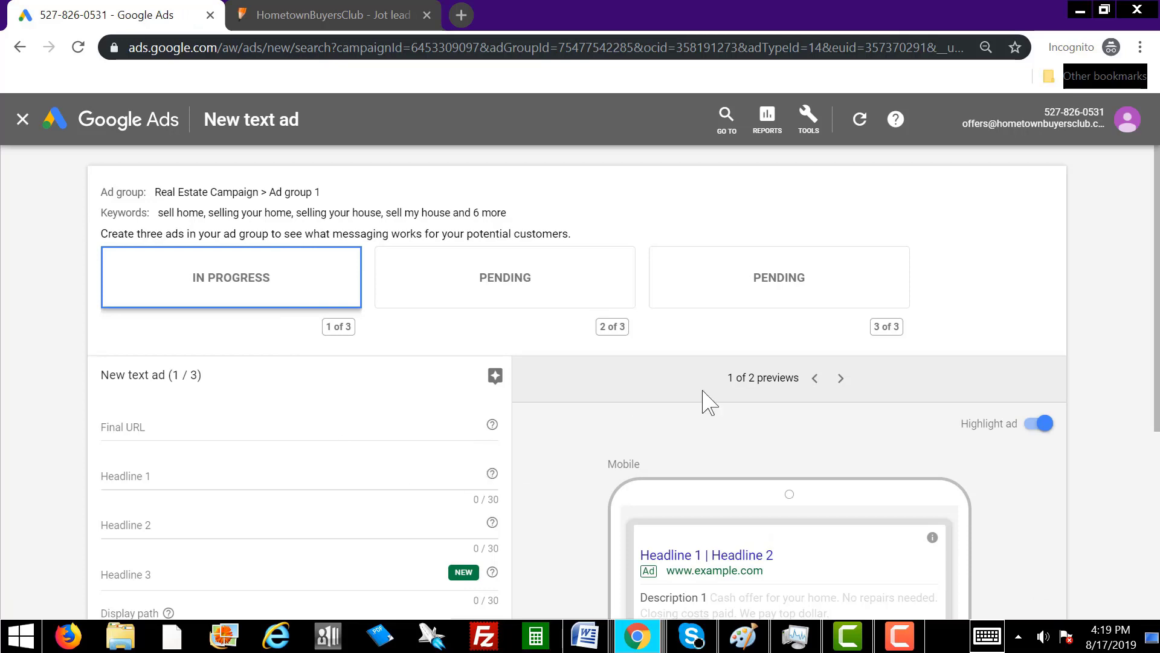
mouse_move(1154, 269)
mouse_down()
mouse_move(1154, 289)
mouse_move(1154, 267)
mouse_up()
scroll(1155, 266, down, 2)
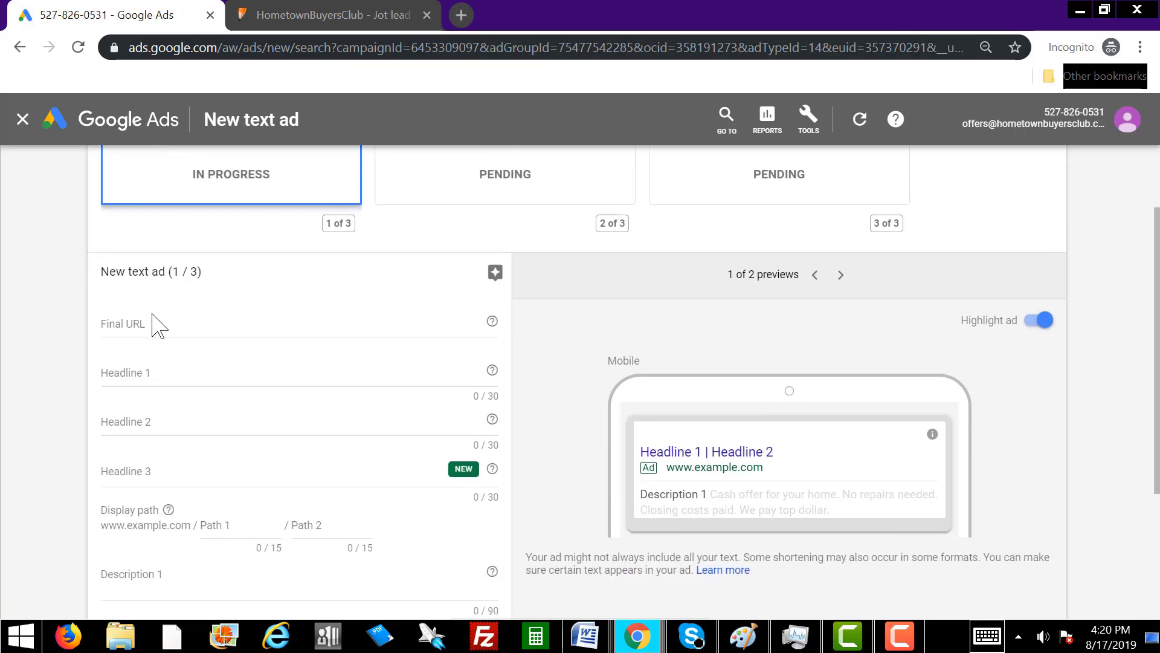
click(146, 323)
right_click(146, 323)
click(212, 433)
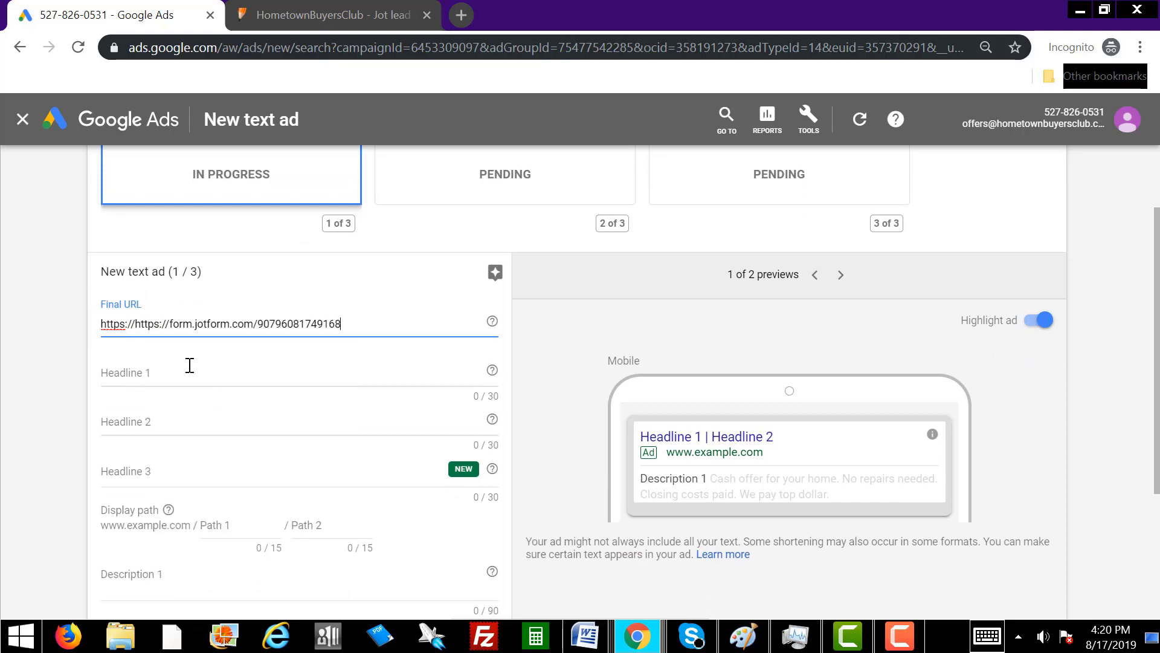
click(138, 323)
key(Delete)
key(Delete)
key(Delete)
key(Delete)
key(Delete)
key(Delete)
key(Delete)
key(Delete)
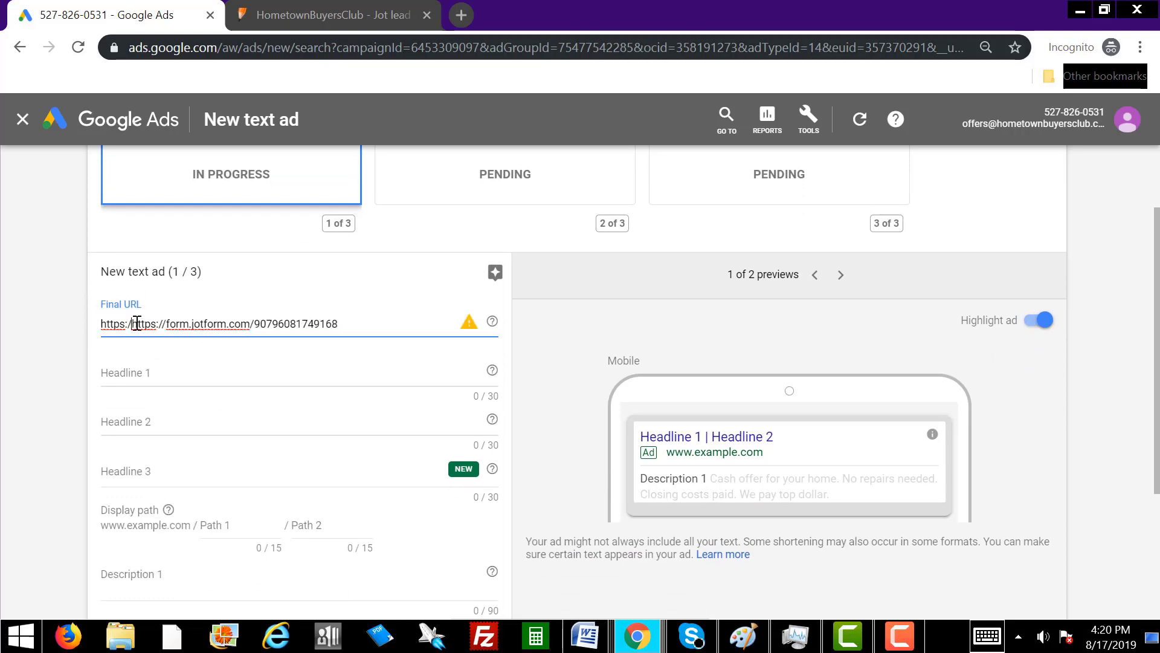
click(272, 374)
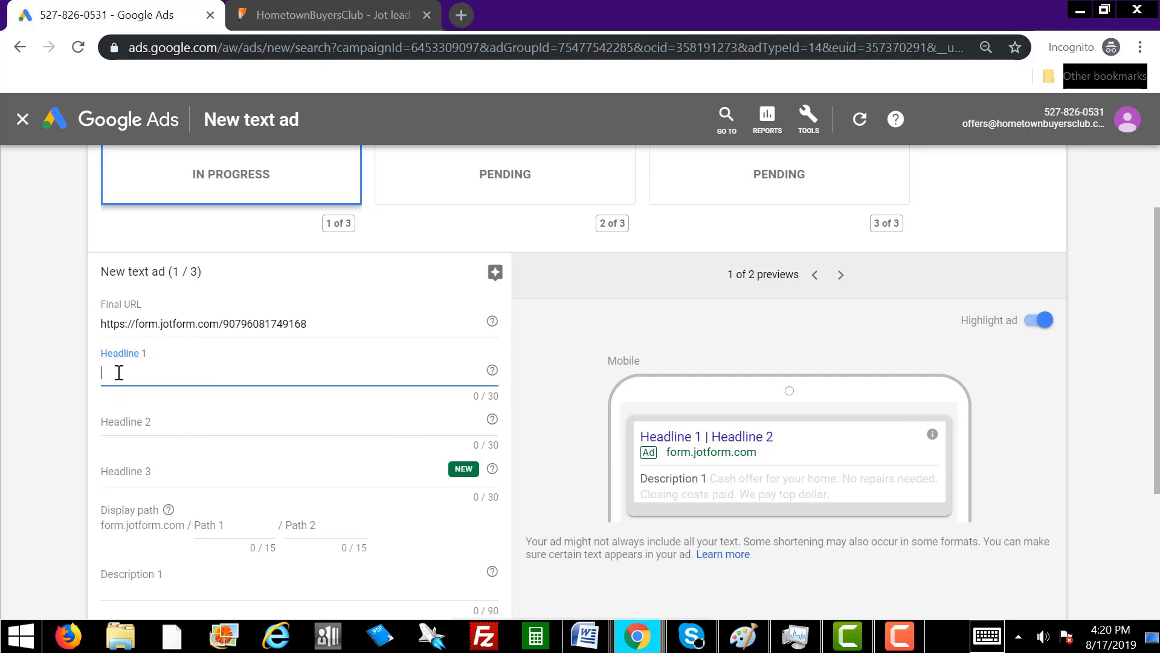
Enter headlines 'Sell your house for cash asap.' and 'No repairs needed. We pay top $'.
text(Sell)
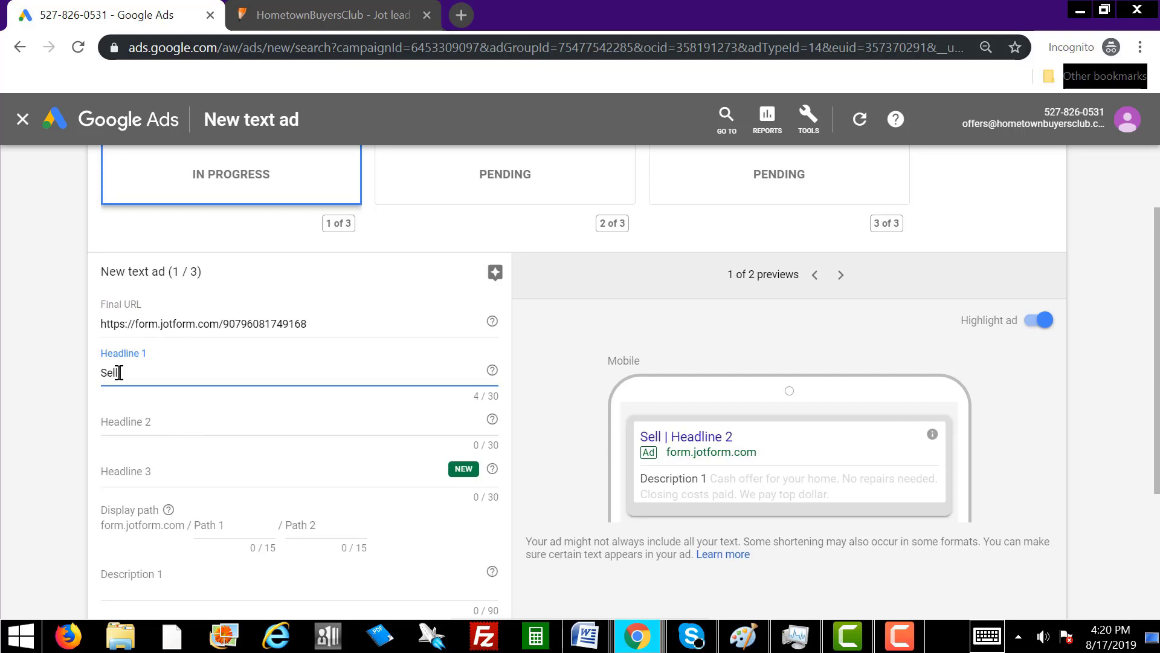
text( your)
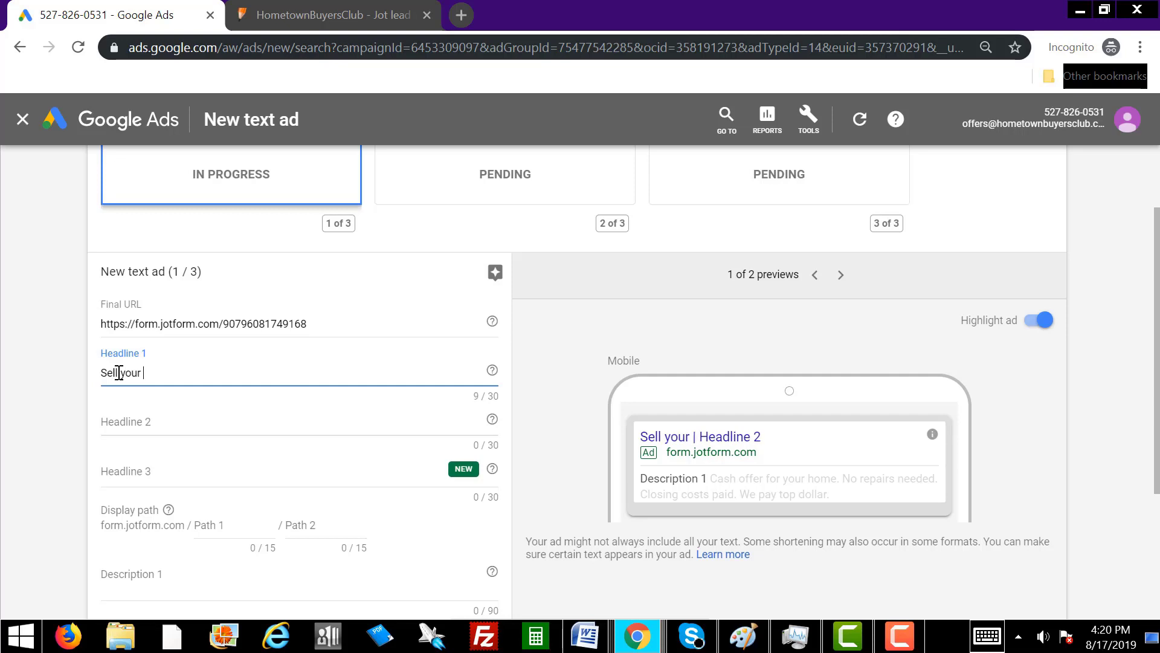
text( house)
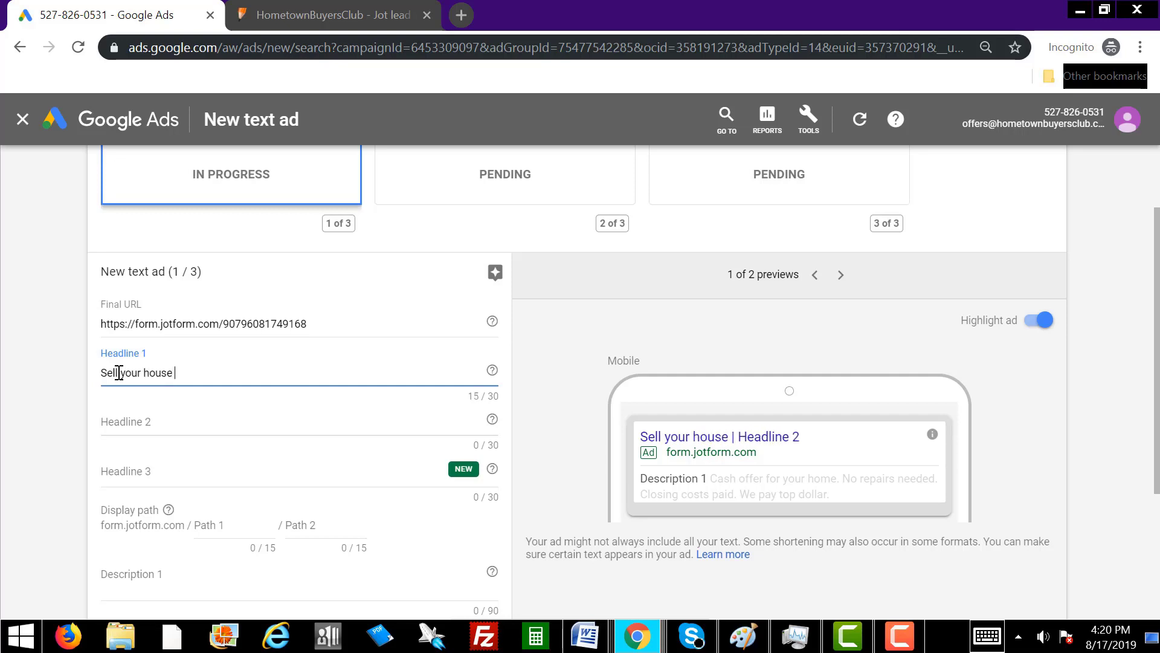
text( for cash asa)
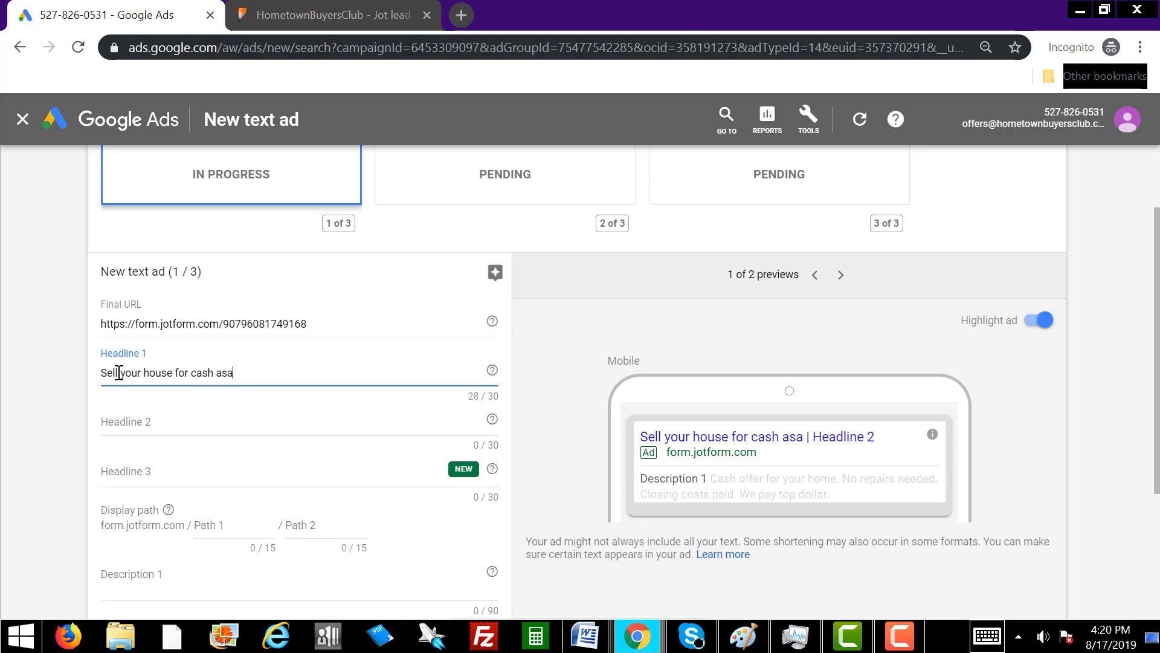
text(p.)
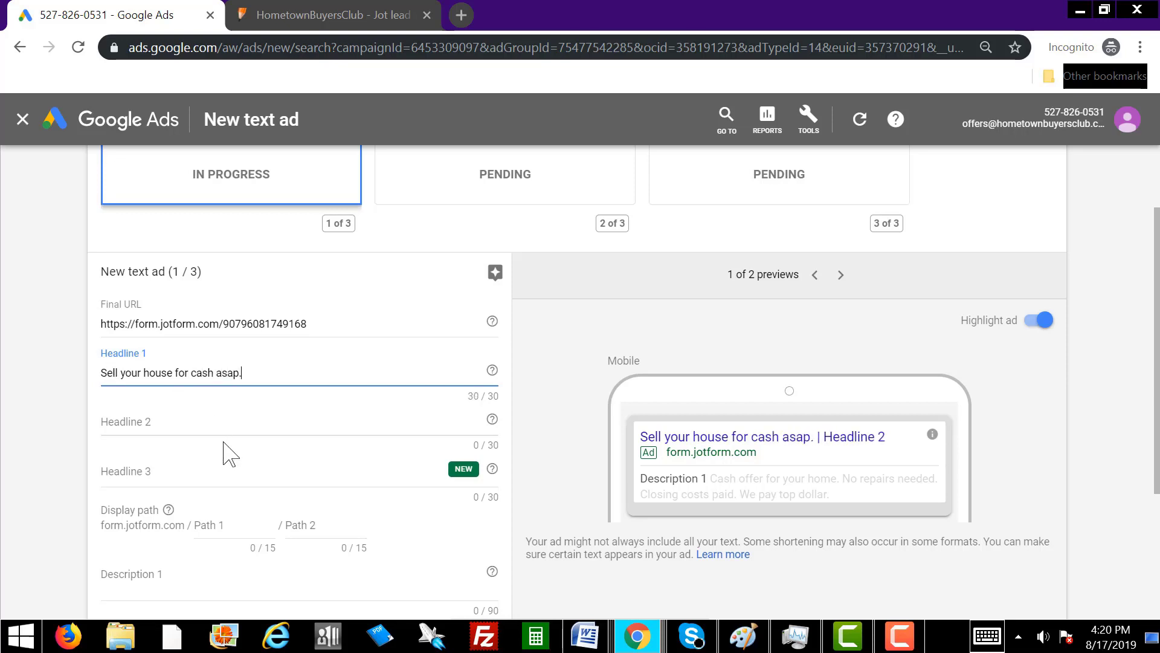
click(164, 418)
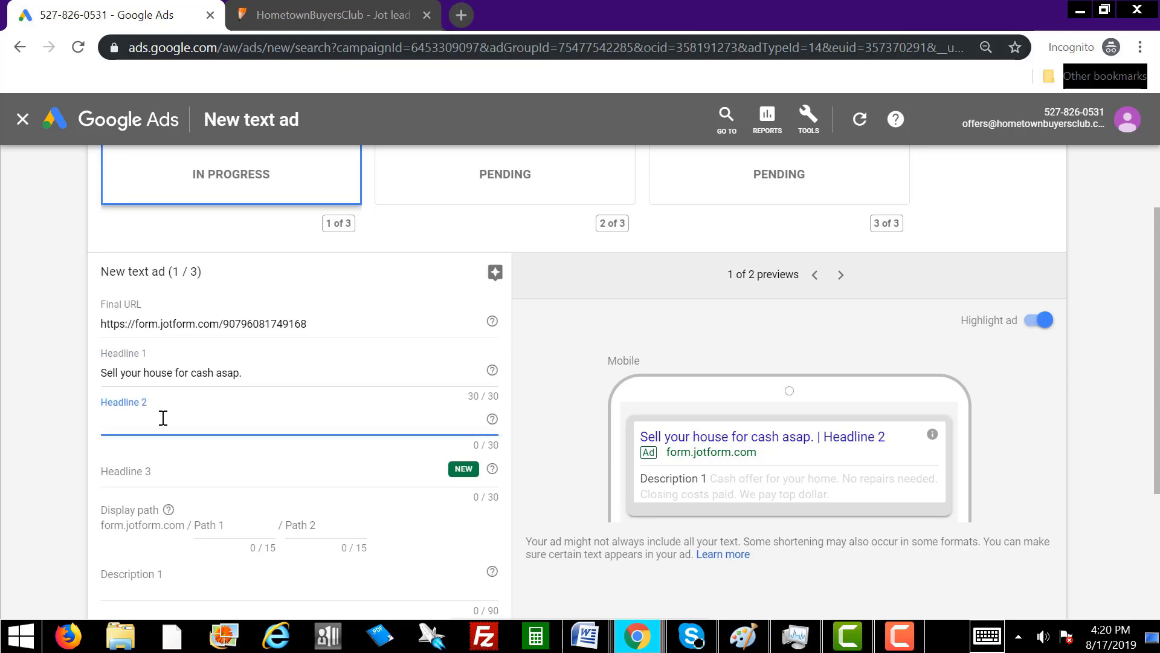
text(No repairs ne)
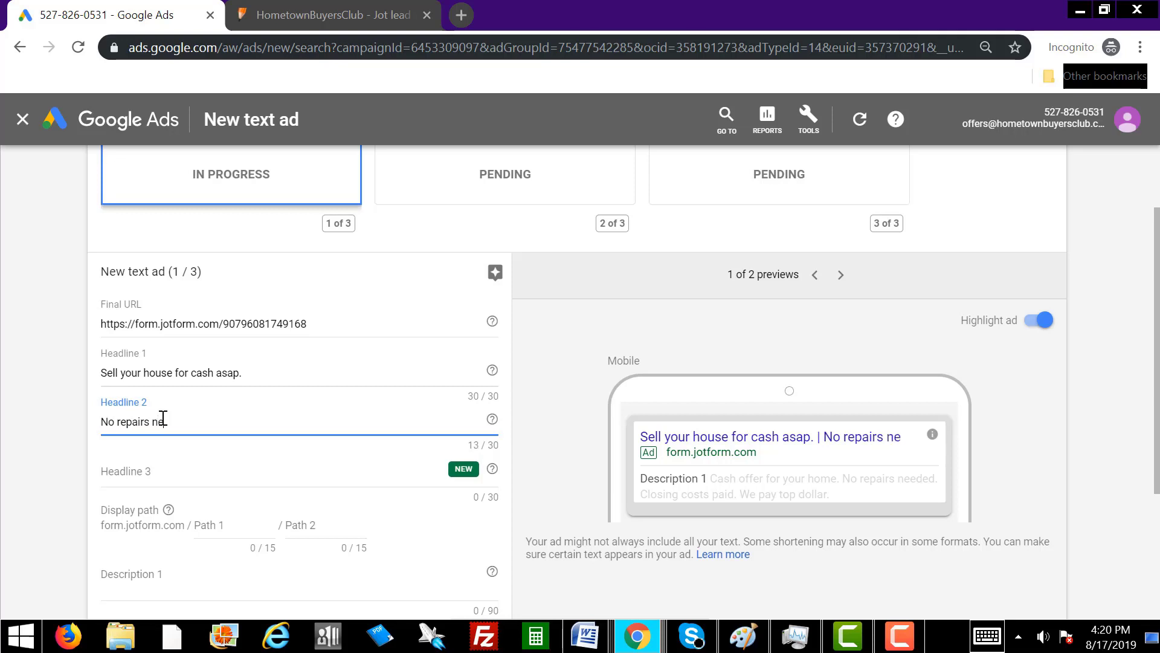
text(eded. )
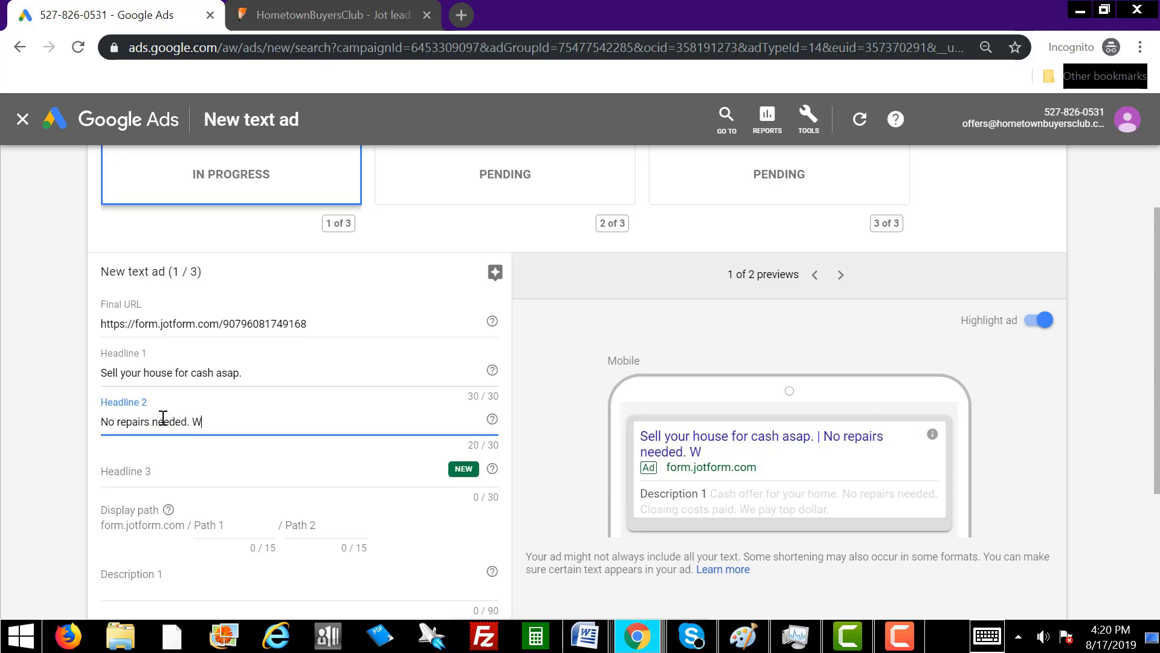
text(We pay top $)
Shorten Headline 2 to 'No repairs needed We pay top $' to fit 30 characters.
click(191, 421)
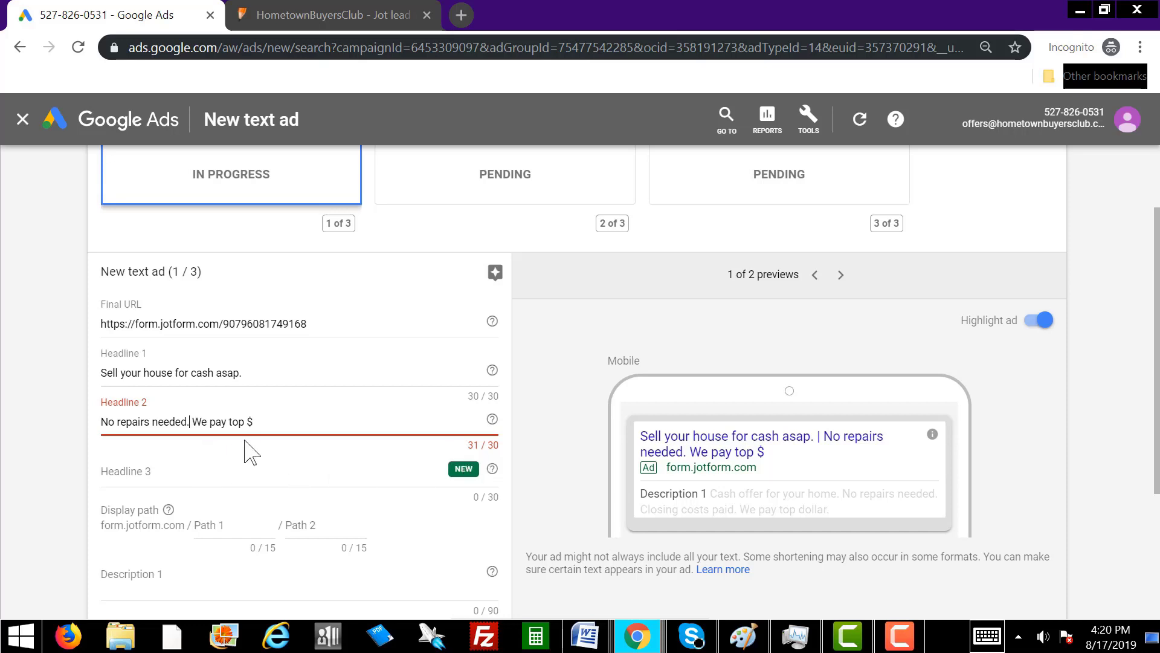
key(BackSpace)
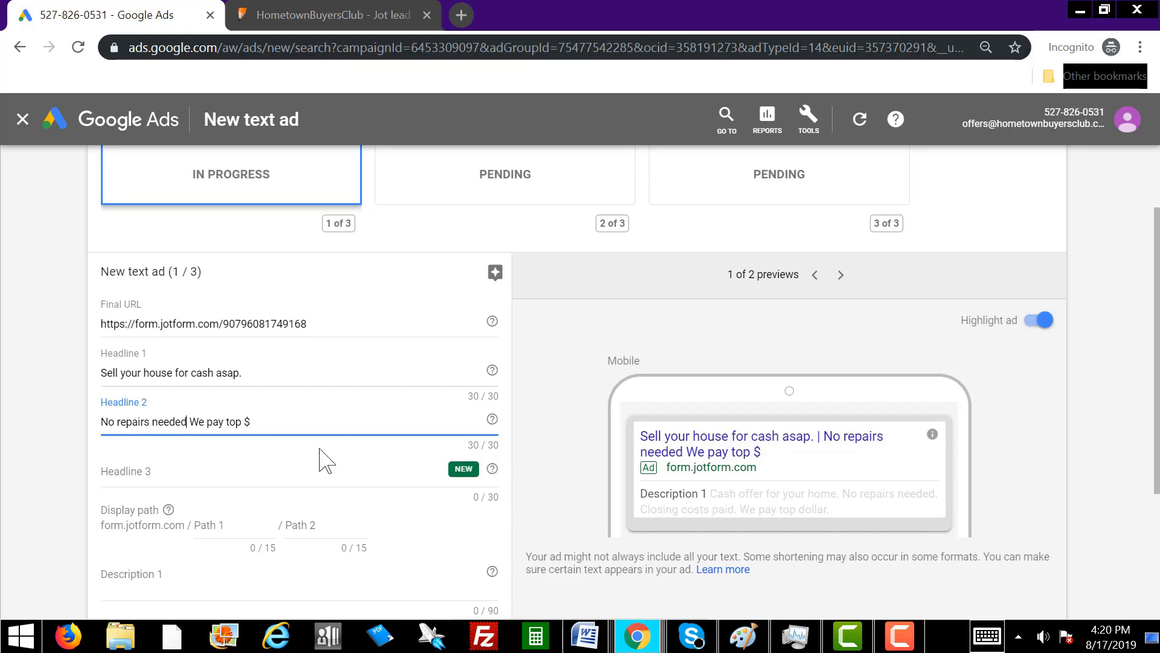
text(-)
key(Delete)
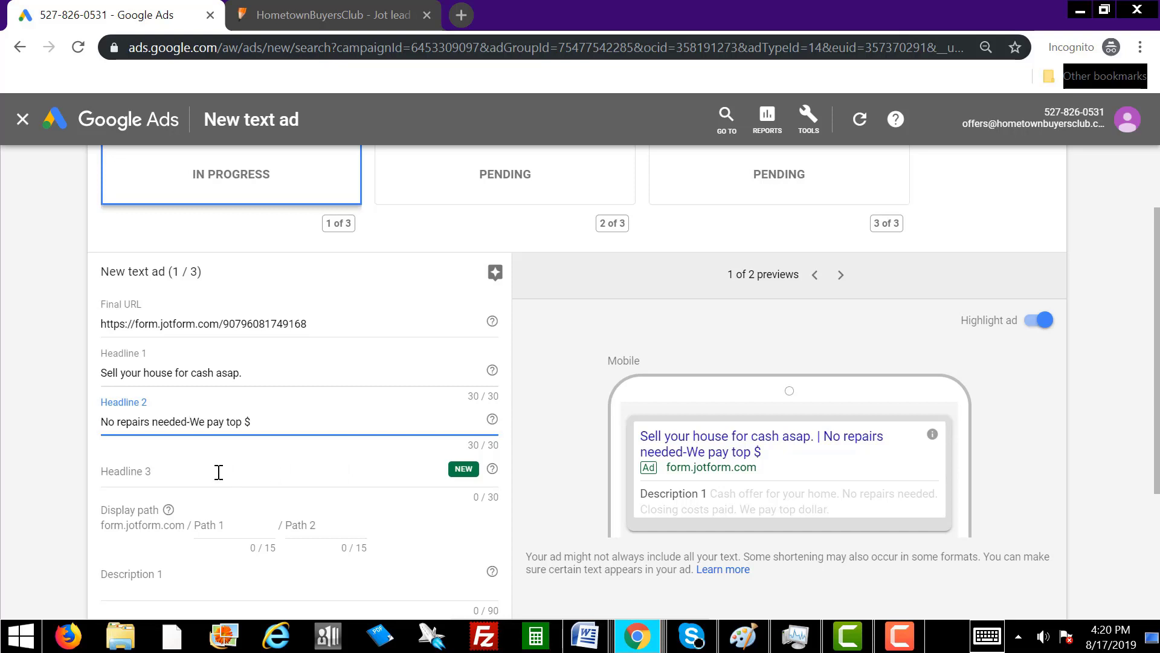
key(BackSpace)
click(177, 473)
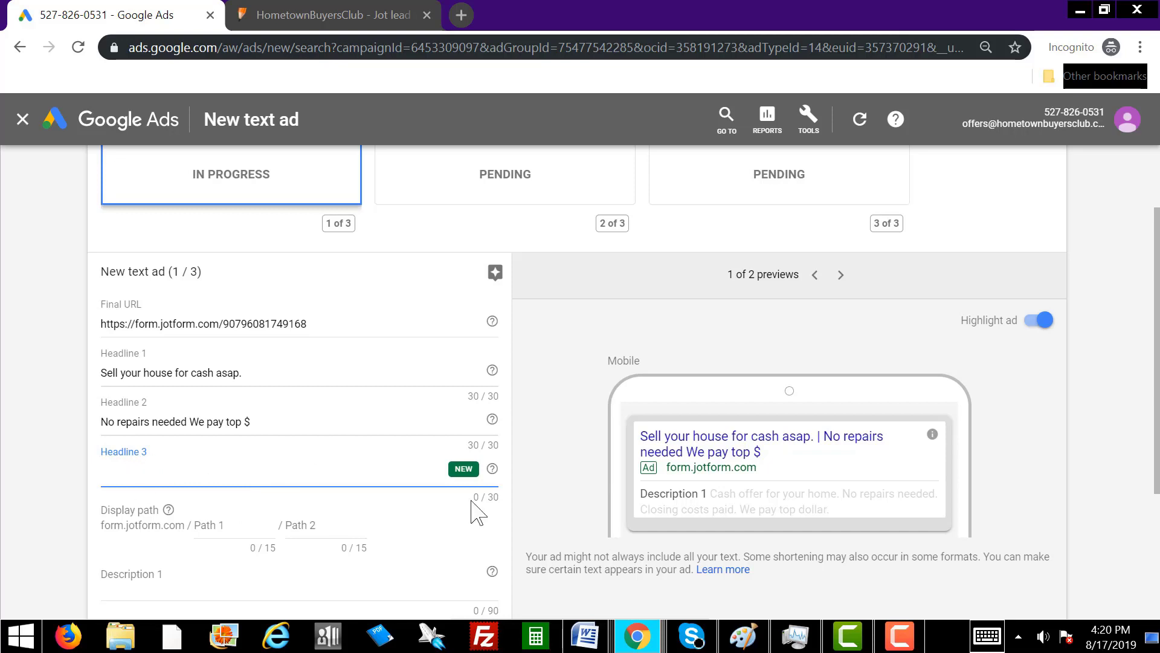
scroll(199, 496, down, 3)
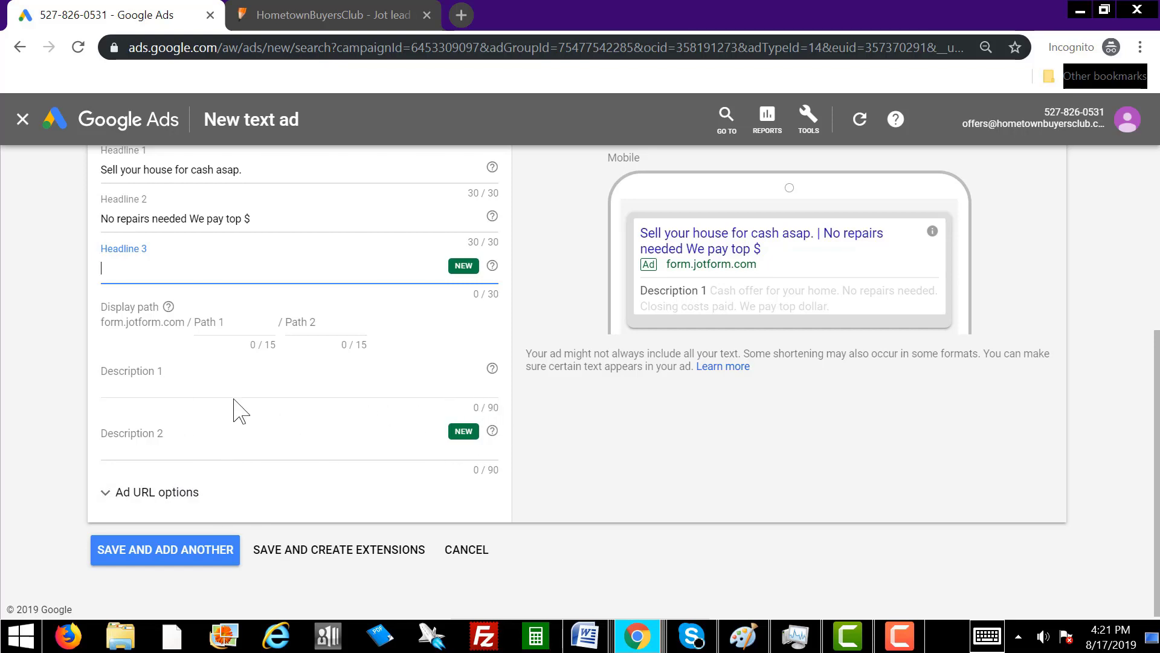
key(alt+Tab)
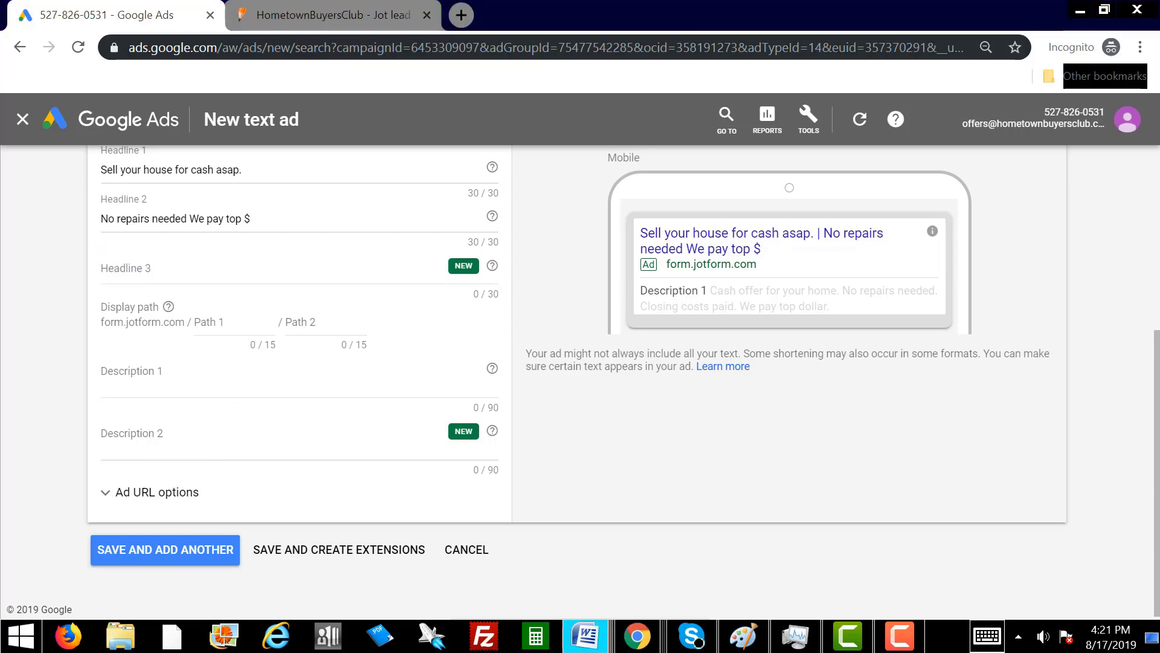
Paste the prepared copy into Description 1, trimming a stray space to fit 90 characters.
click(137, 378)
right_click(137, 378)
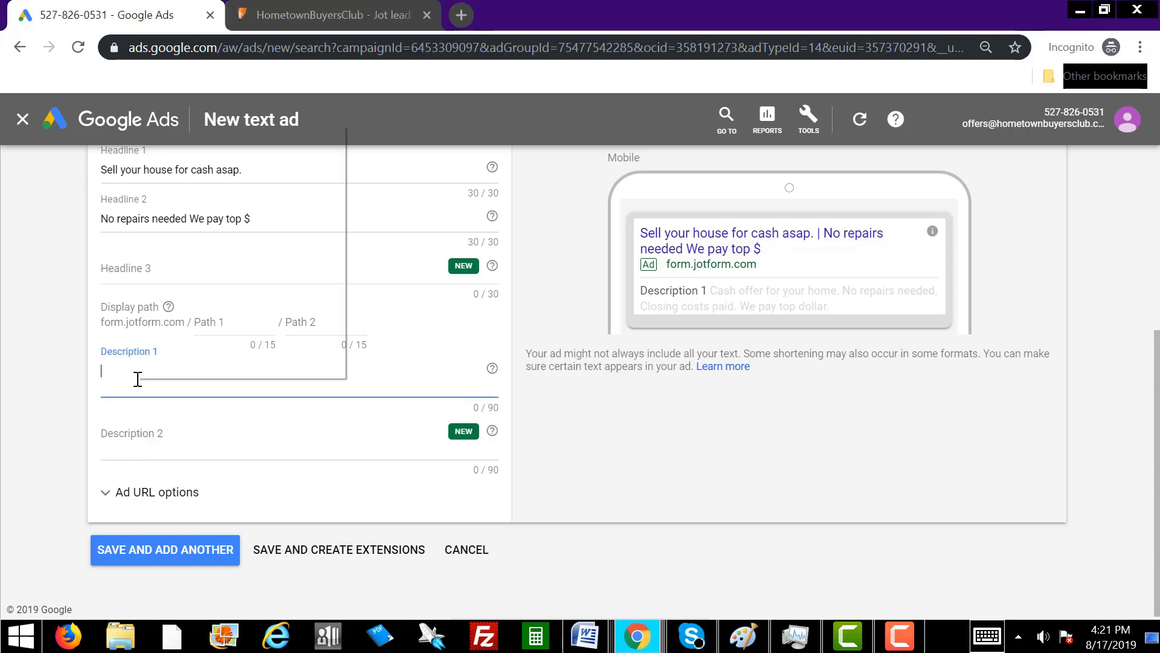
click(215, 245)
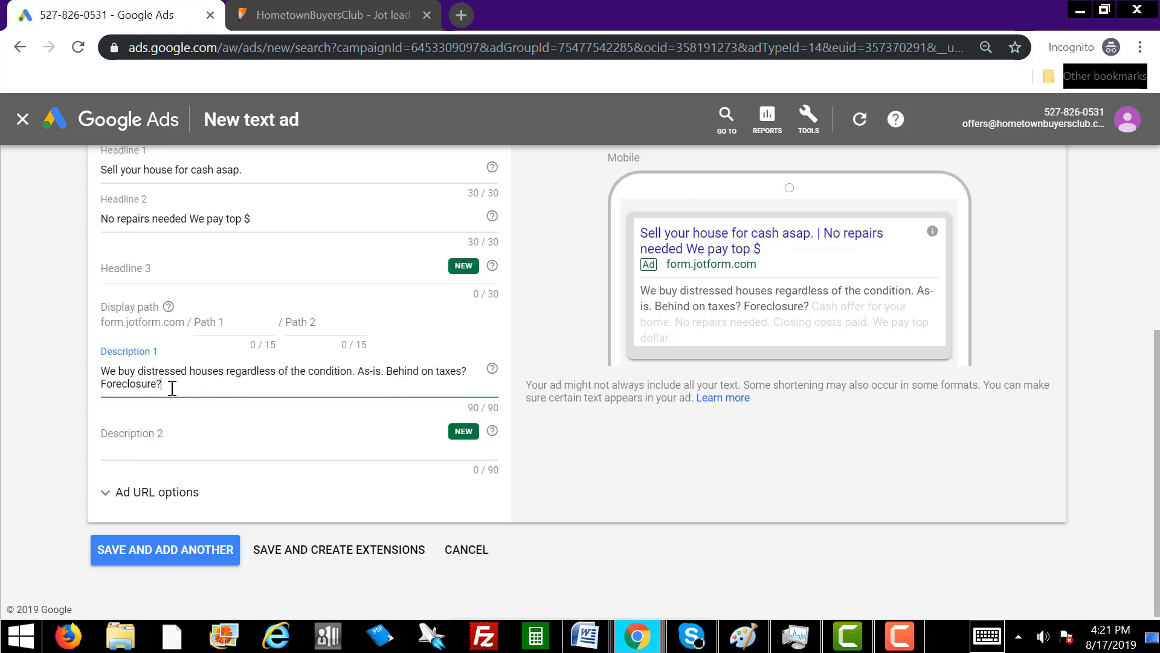
click(370, 370)
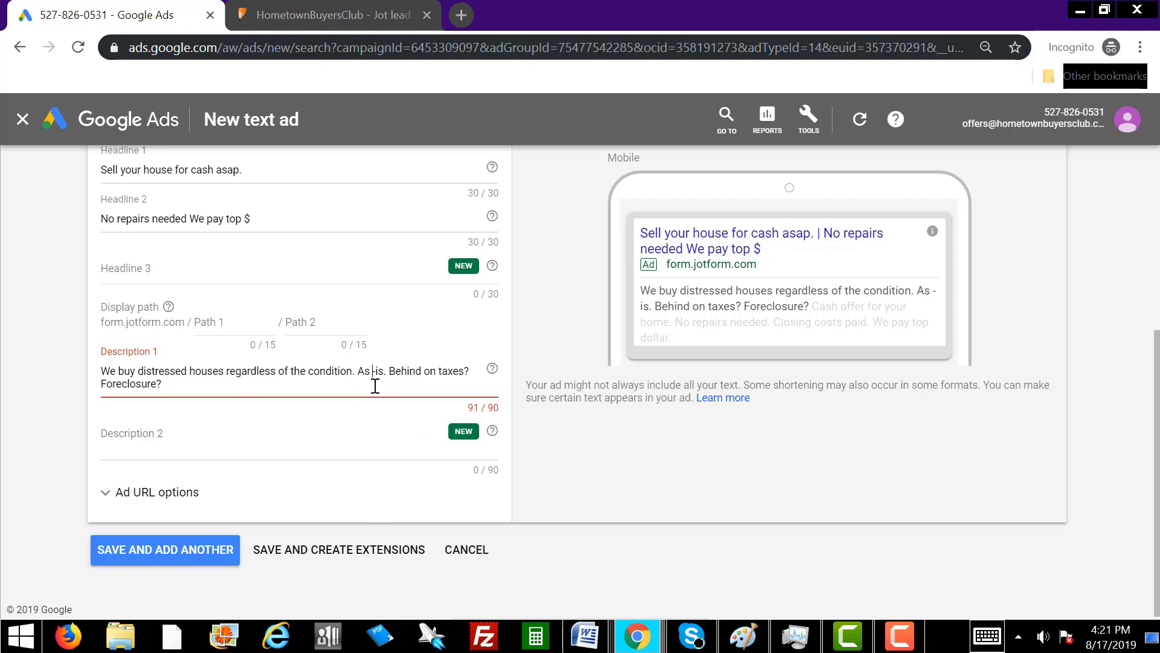
key(BackSpace)
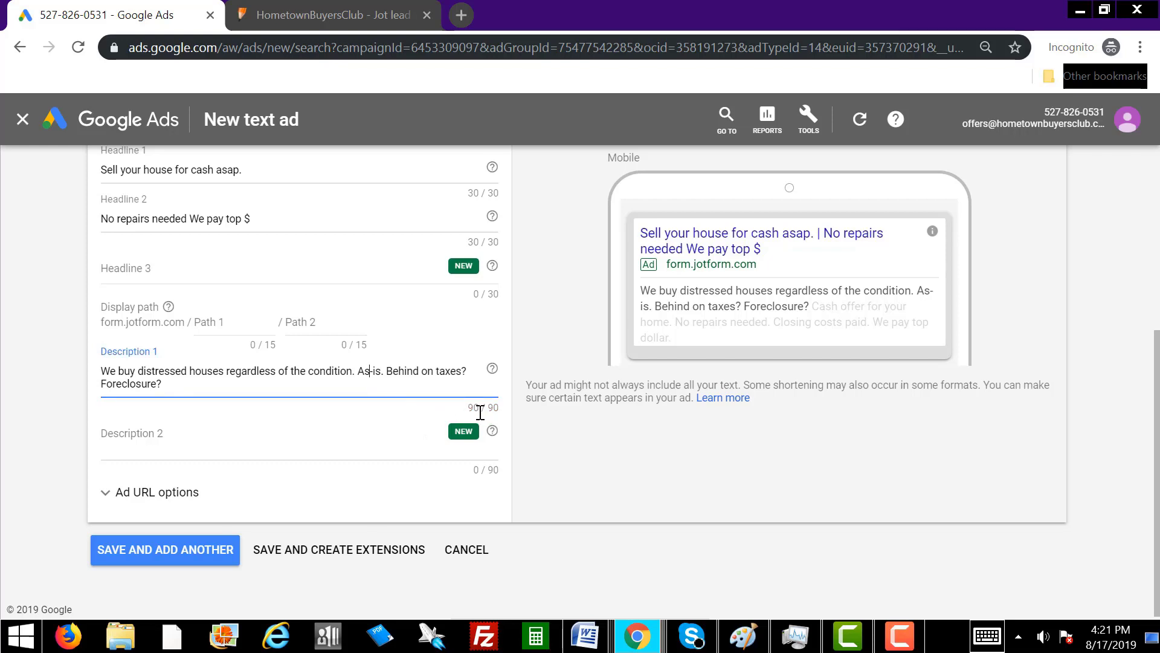
Paste the inheritance, divorce, fire or water damage and relocation copy from Word into Description 2.
click(175, 442)
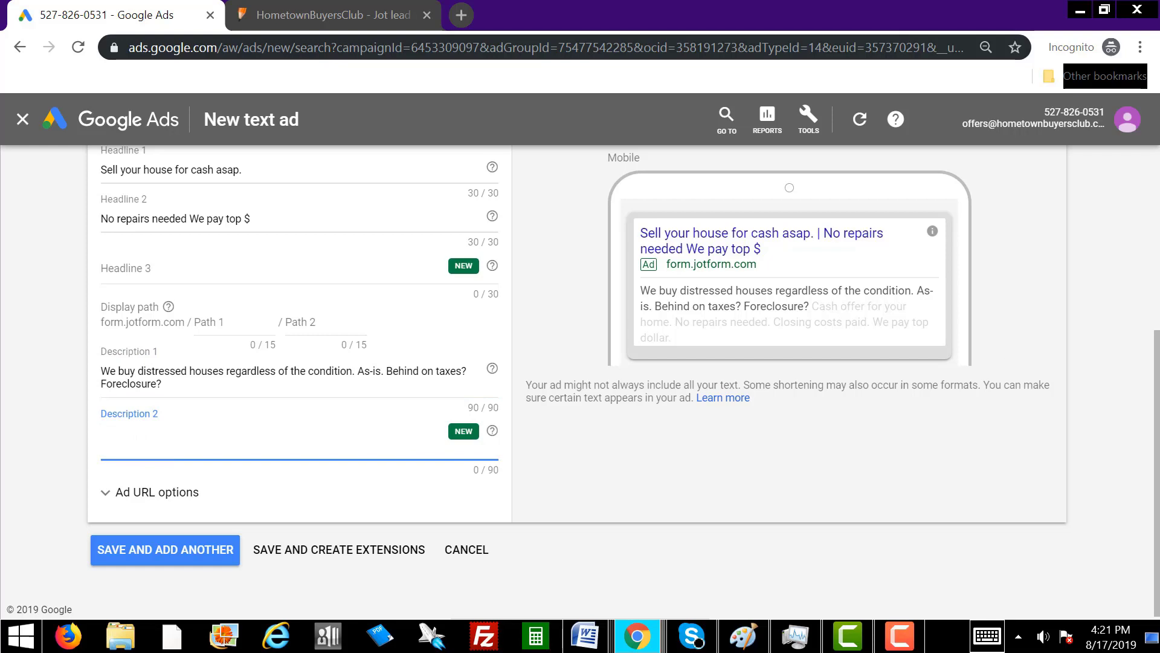
key(alt+Tab)
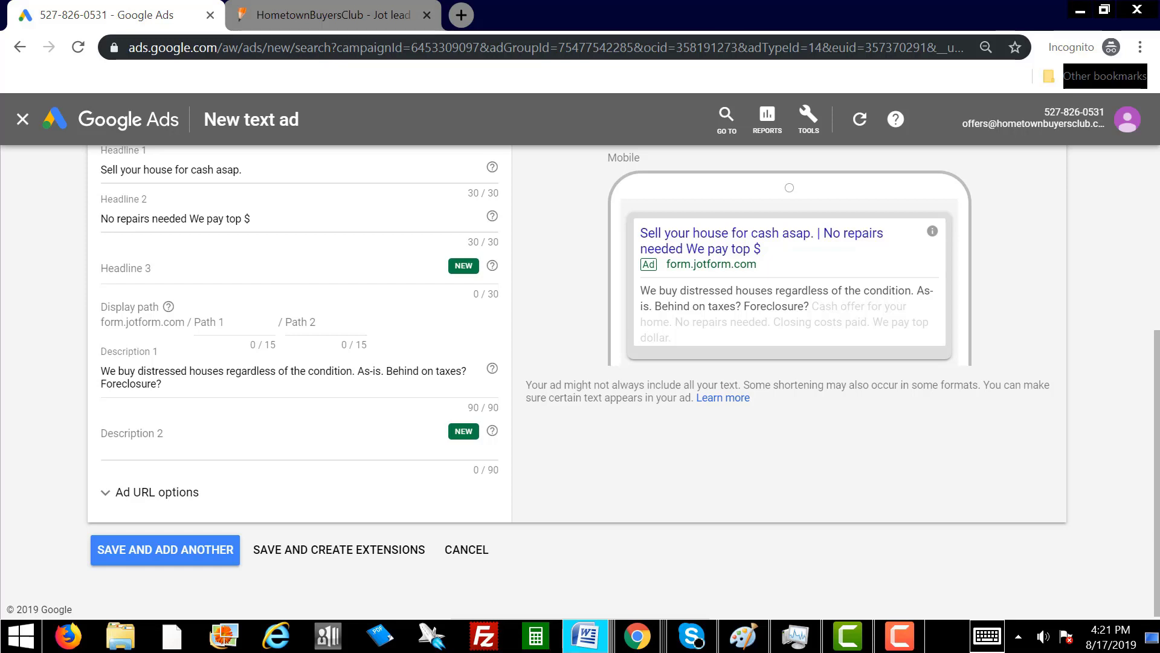
click(133, 439)
right_click(126, 446)
click(181, 318)
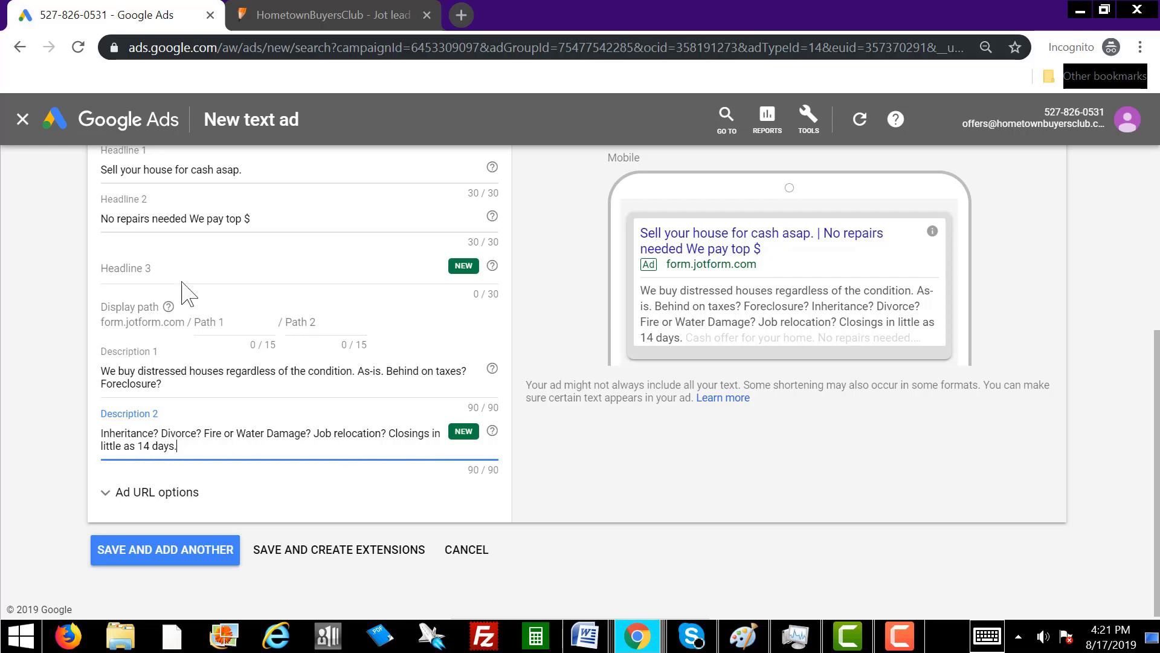
click(163, 267)
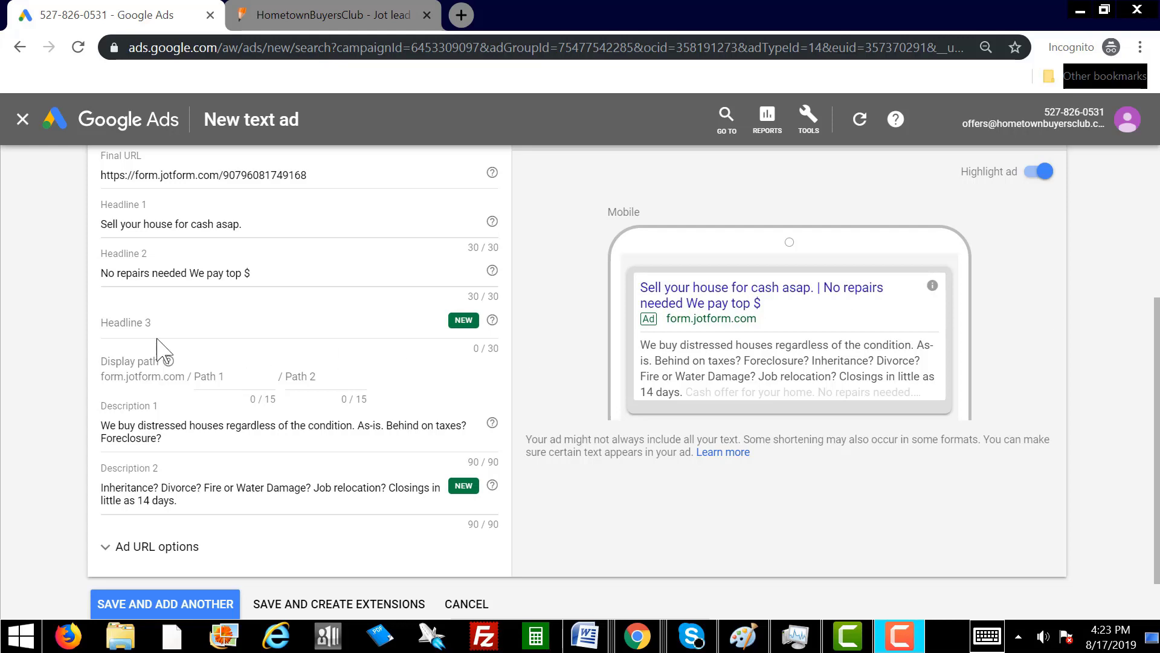
Paste 'Closings in 14-30 days.' into Headline 3.
click(121, 322)
right_click(117, 322)
key(Escape)
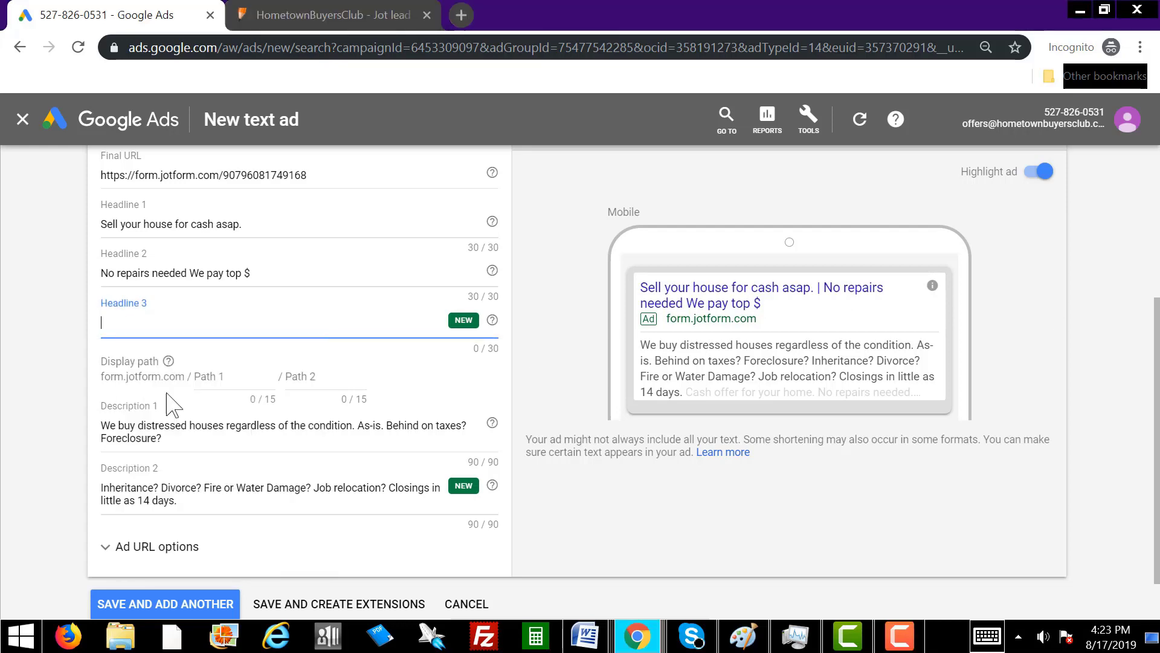
text(Closings in 14-30 days.)
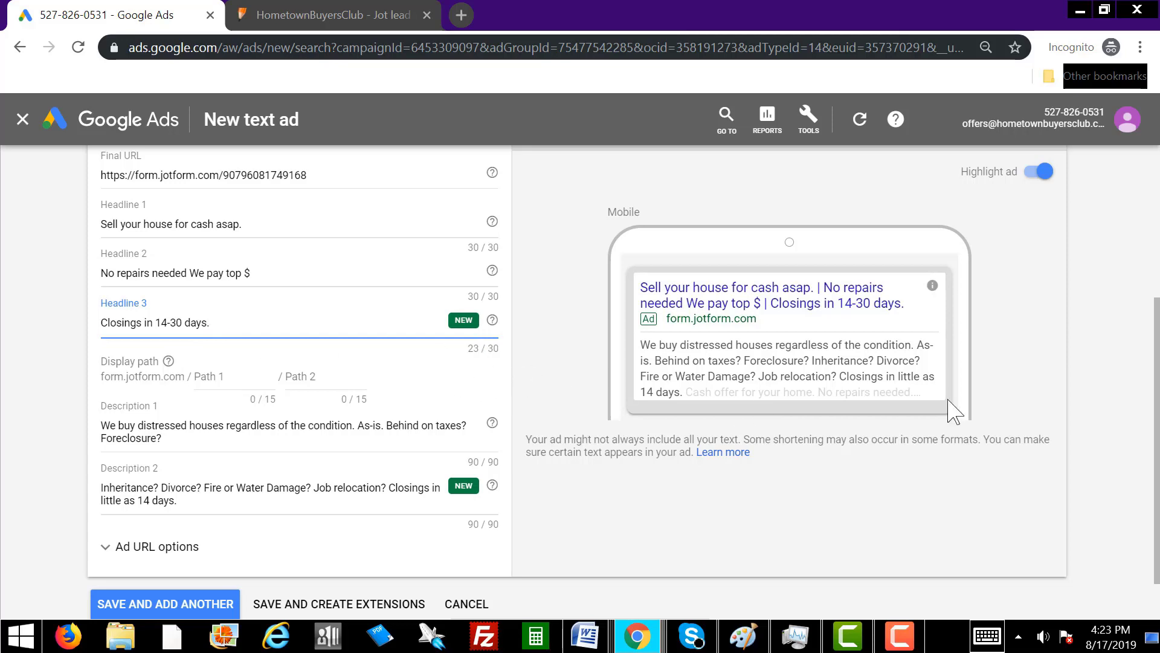
scroll(1158, 381, up, 1)
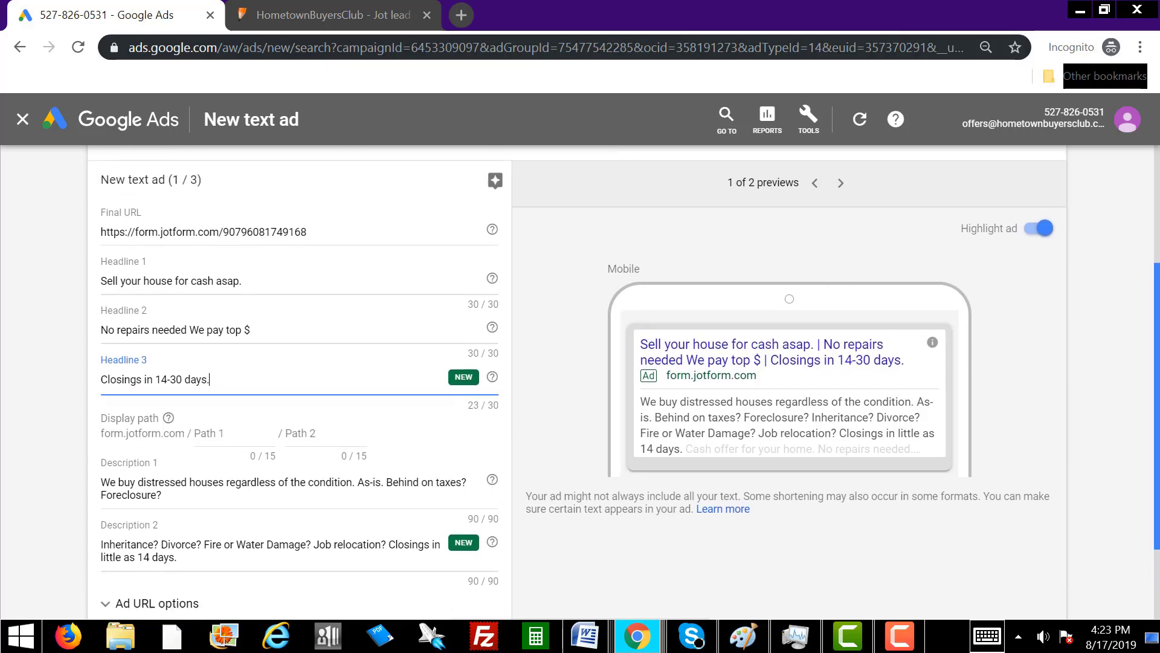
scroll(1158, 380, down, 1)
scroll(1157, 381, down, 1)
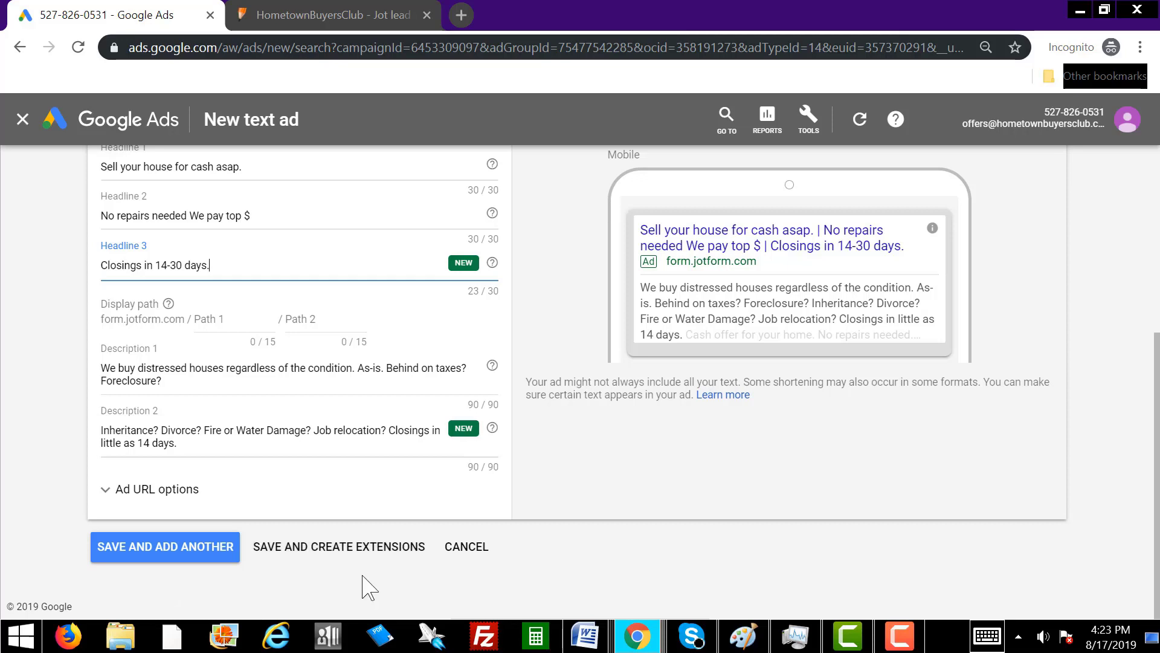
Save the text ad and skip adding sitelink extensions.
click(329, 551)
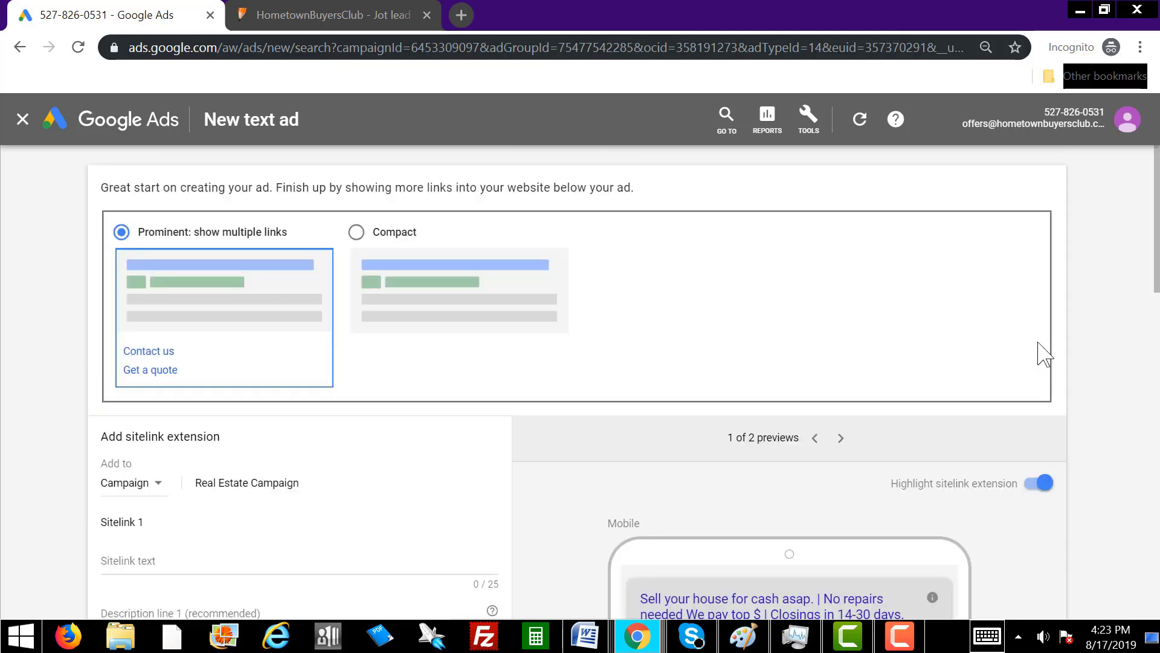
drag(1155, 232, 1146, 626)
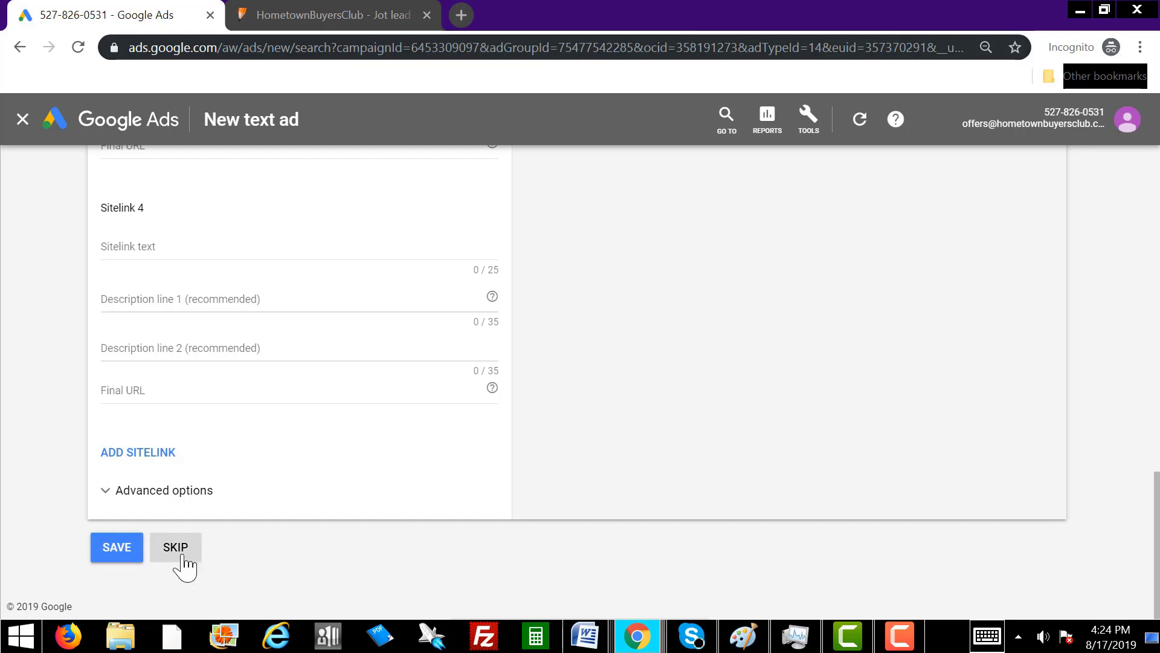
click(180, 550)
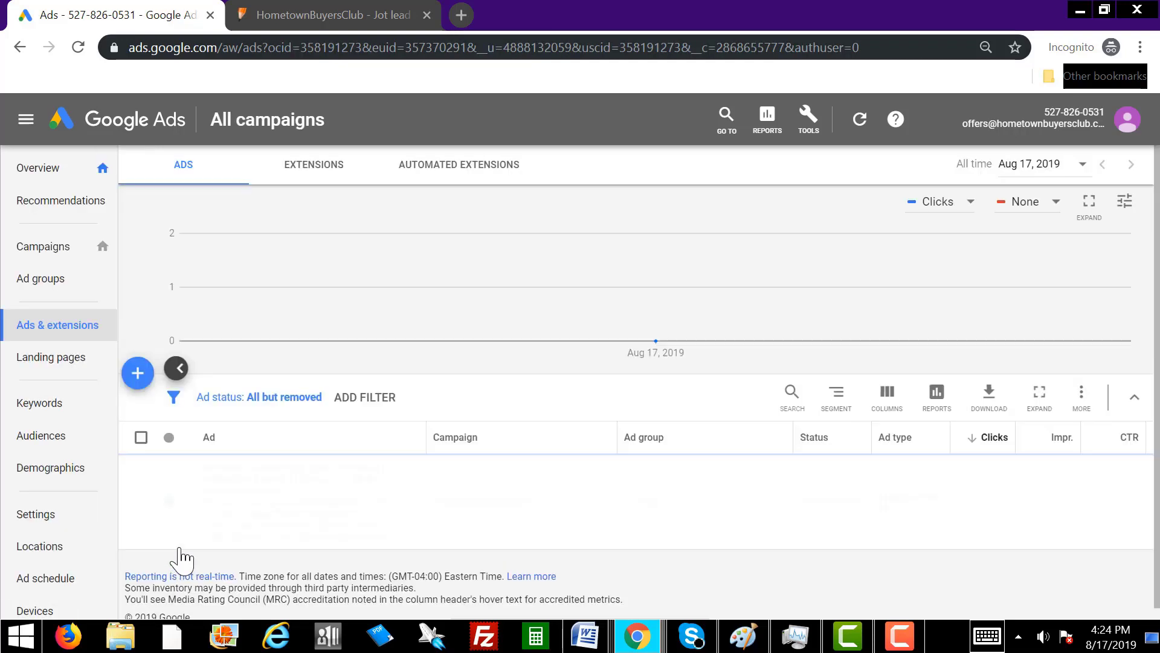
Pause the new Expanded text ad in Ad group 1, alongside the paused call-only ad.
scroll(1126, 376, down, 2)
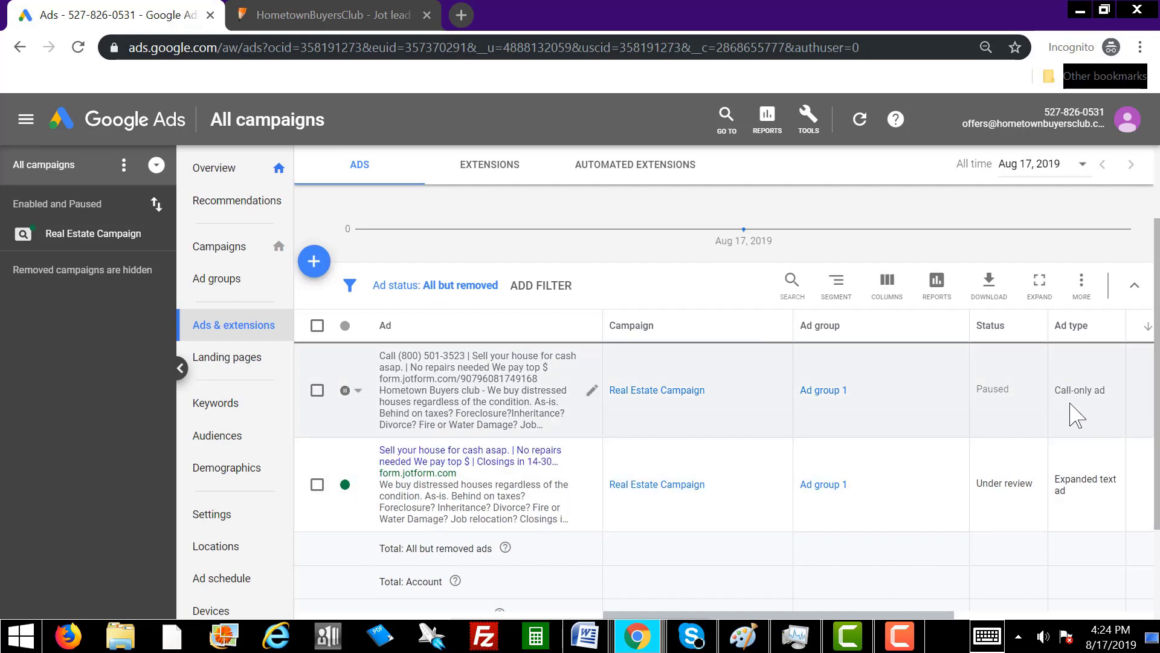
drag(1057, 390, 1101, 389)
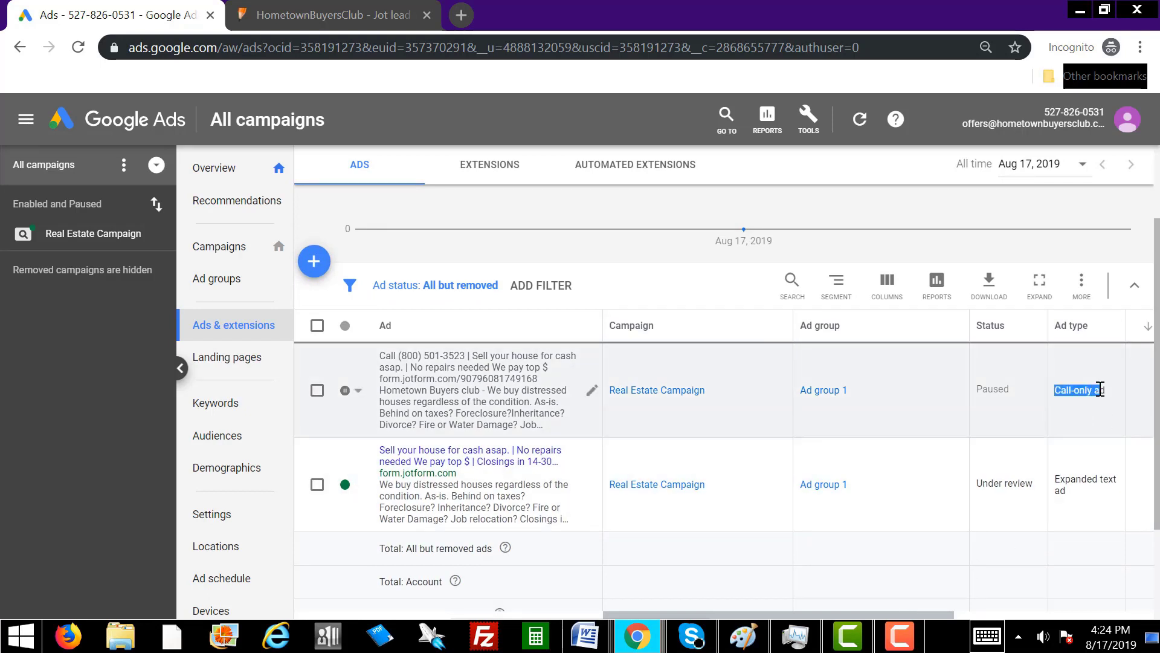
drag(1057, 484, 1078, 500)
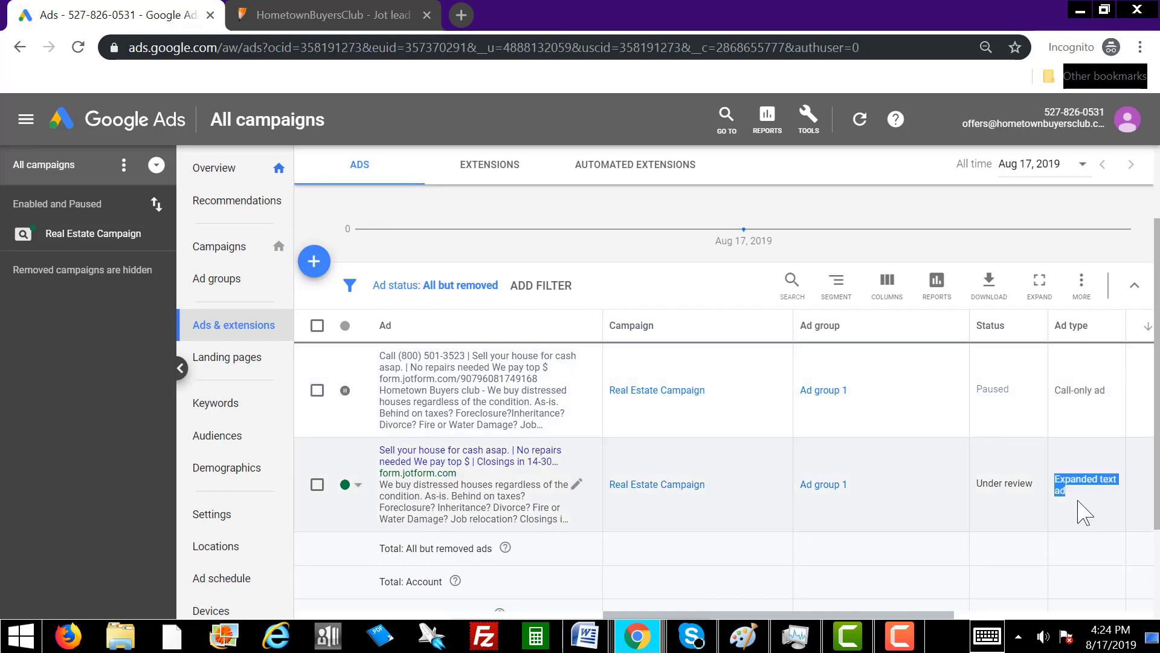
click(1082, 504)
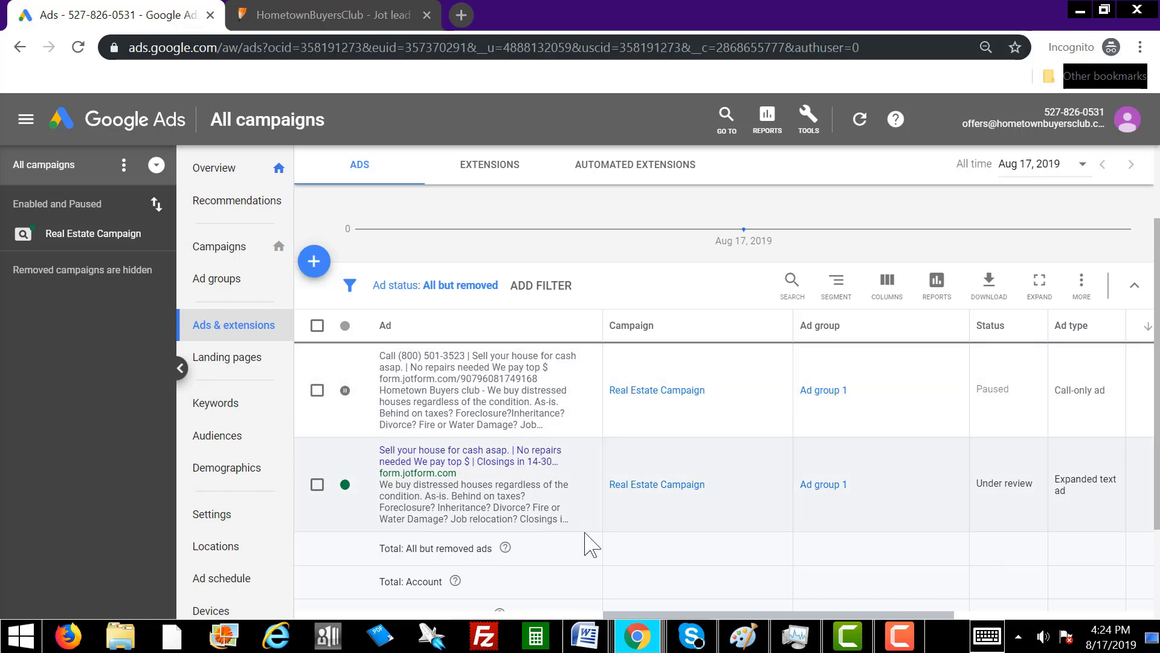
click(356, 488)
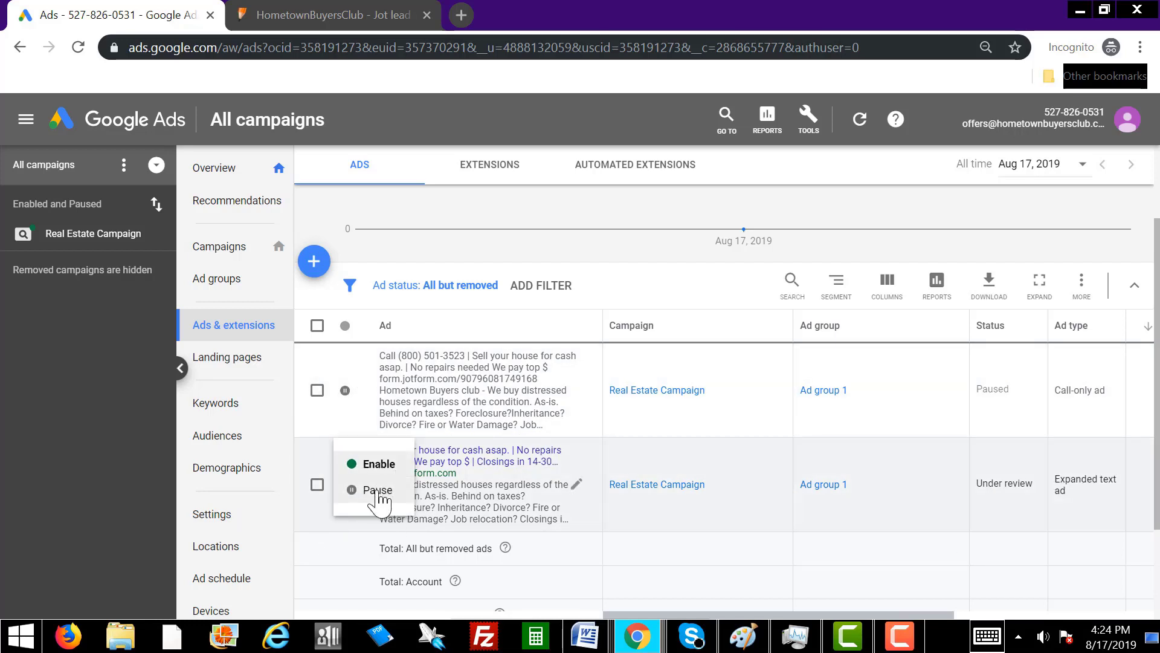
click(378, 490)
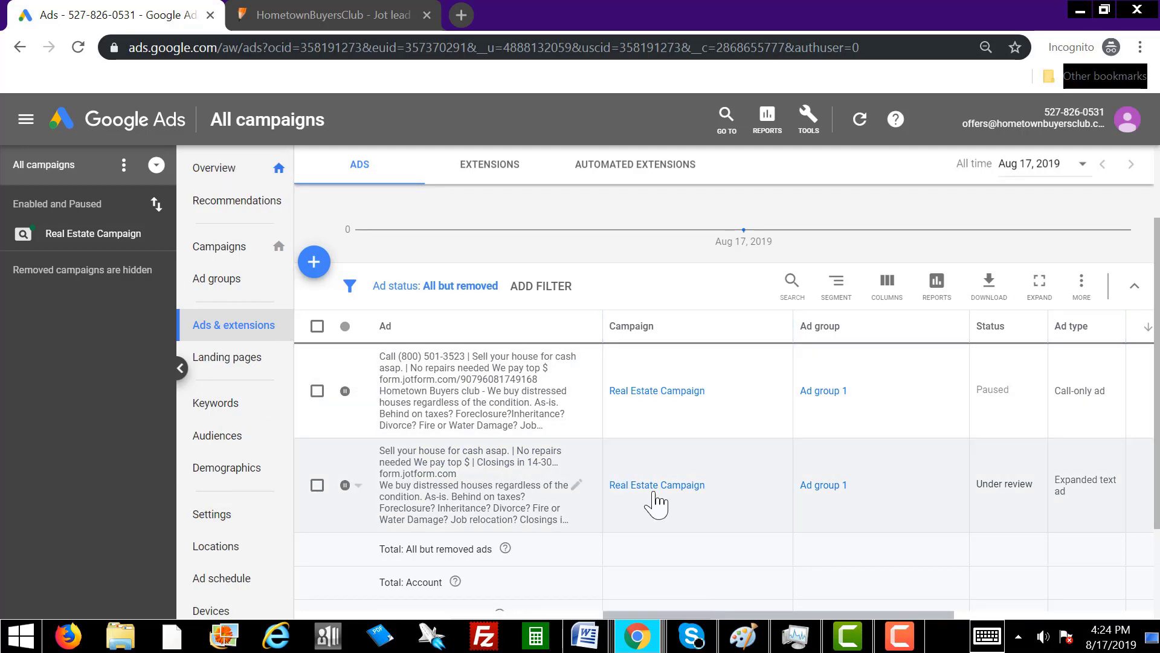
Review the five callout extensions on the Extensions tab and start adding a new extension.
click(489, 176)
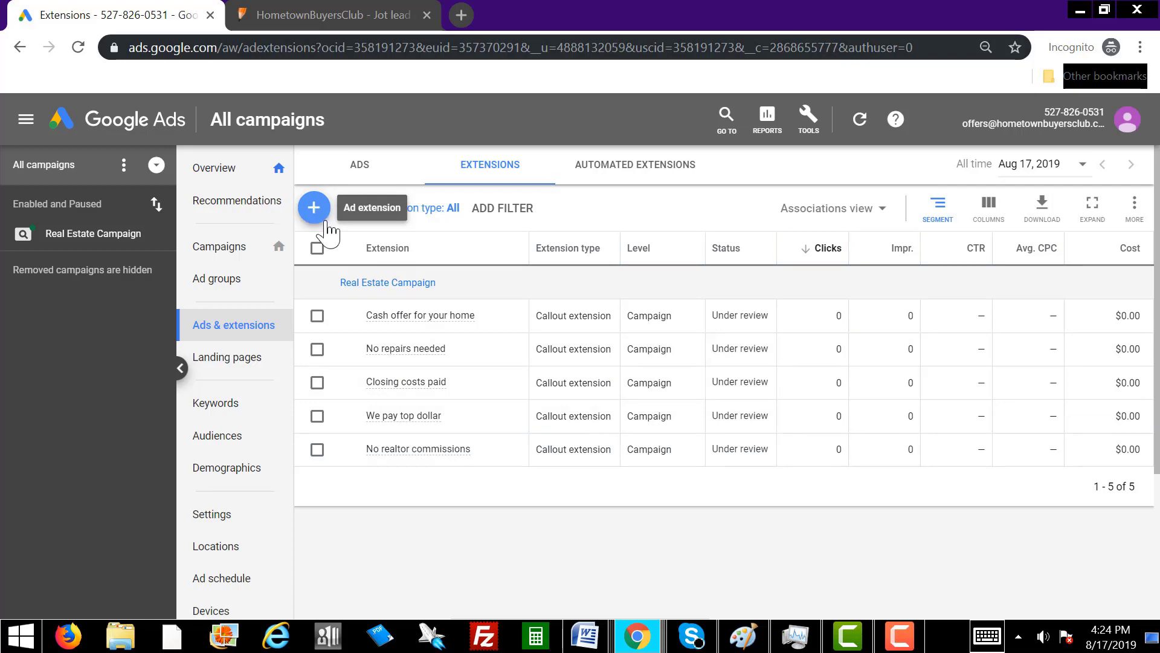
click(257, 327)
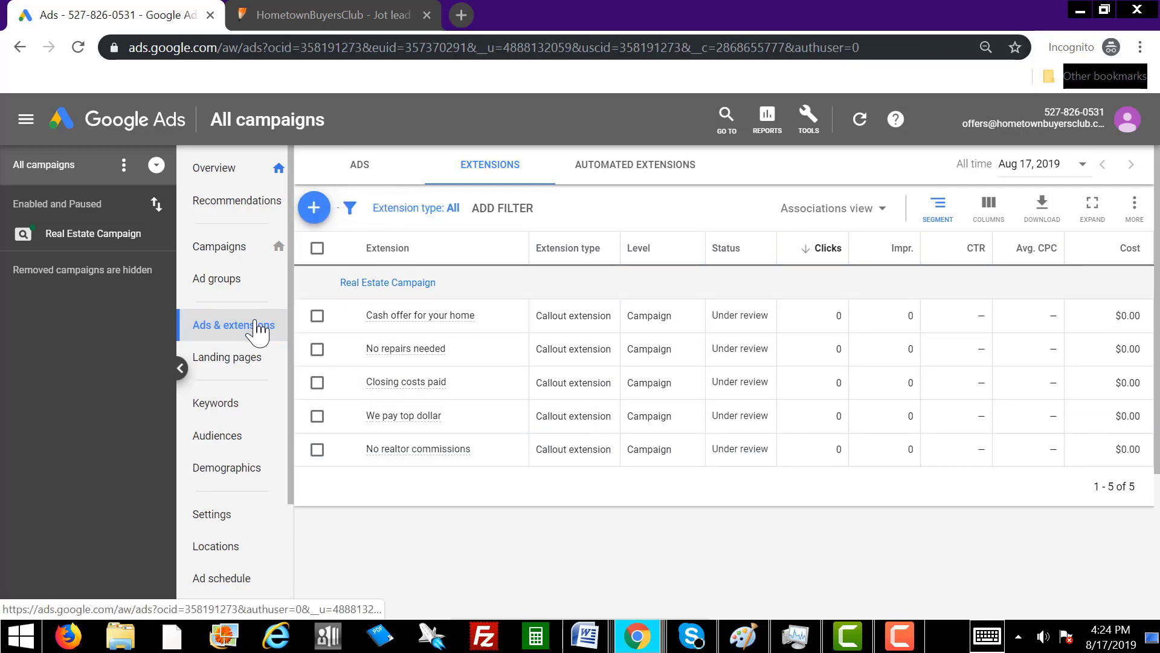
scroll(613, 547, down, 3)
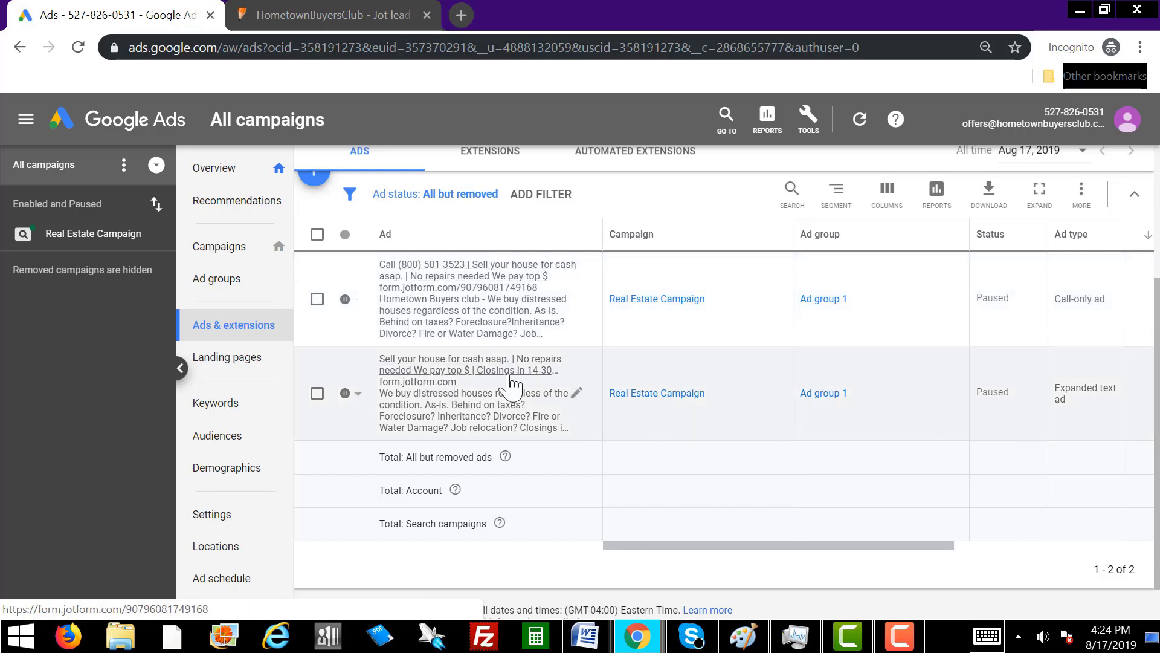
scroll(604, 492, up, 3)
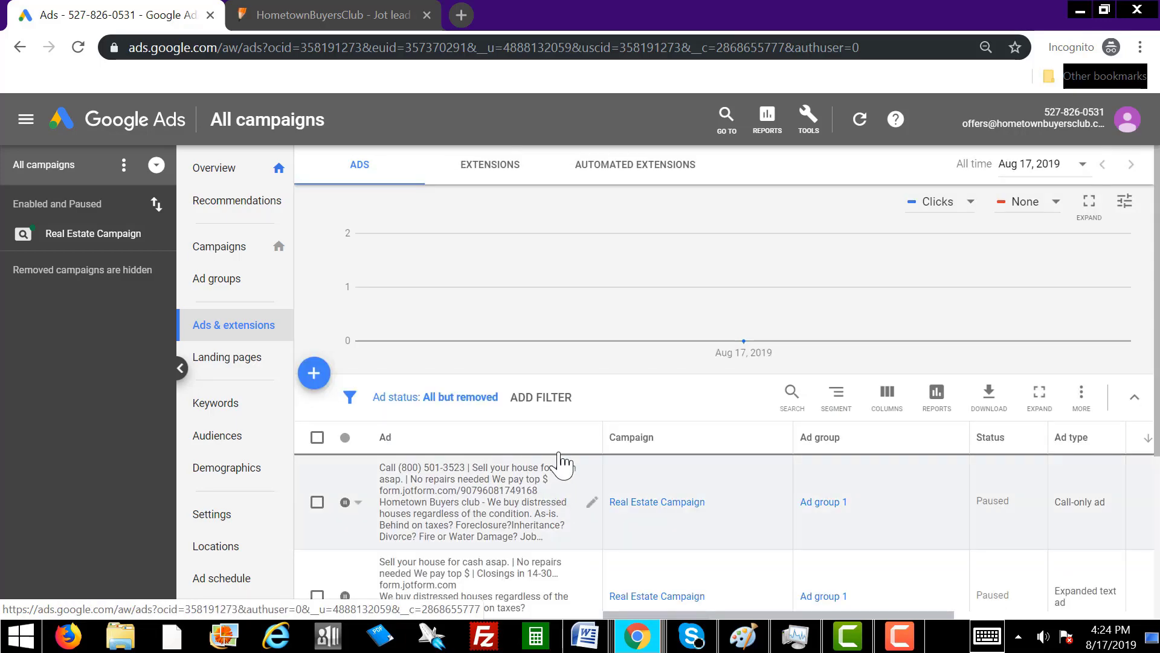
click(490, 172)
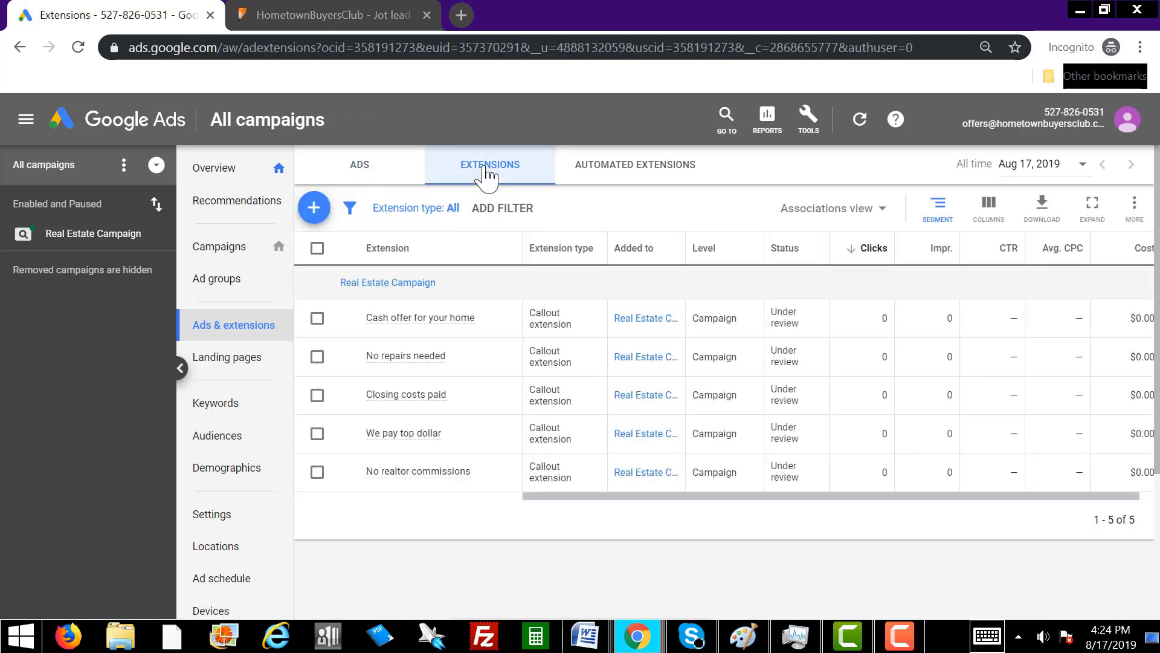
click(314, 207)
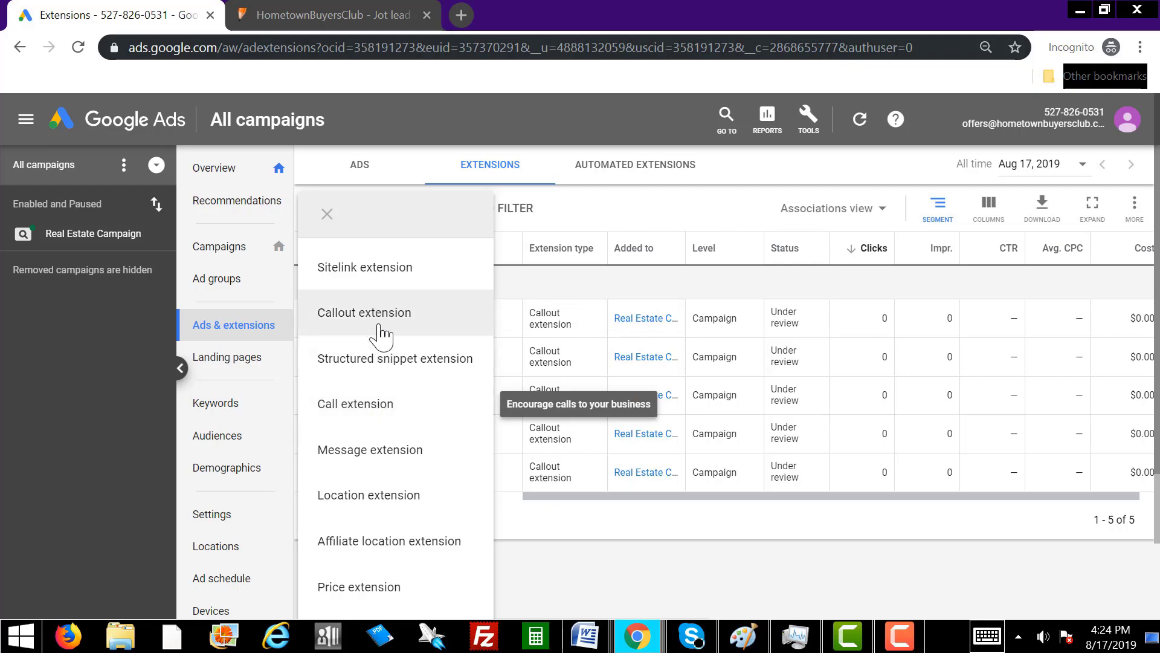
Create a call extension with the business phone number and save it.
click(379, 411)
click(508, 349)
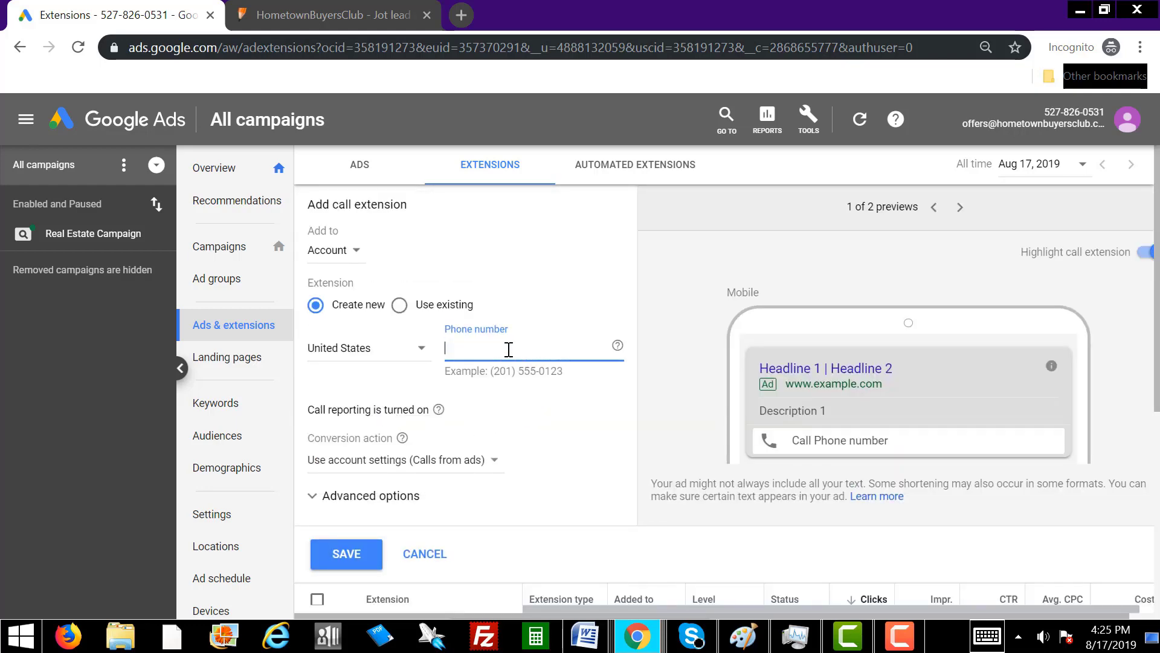
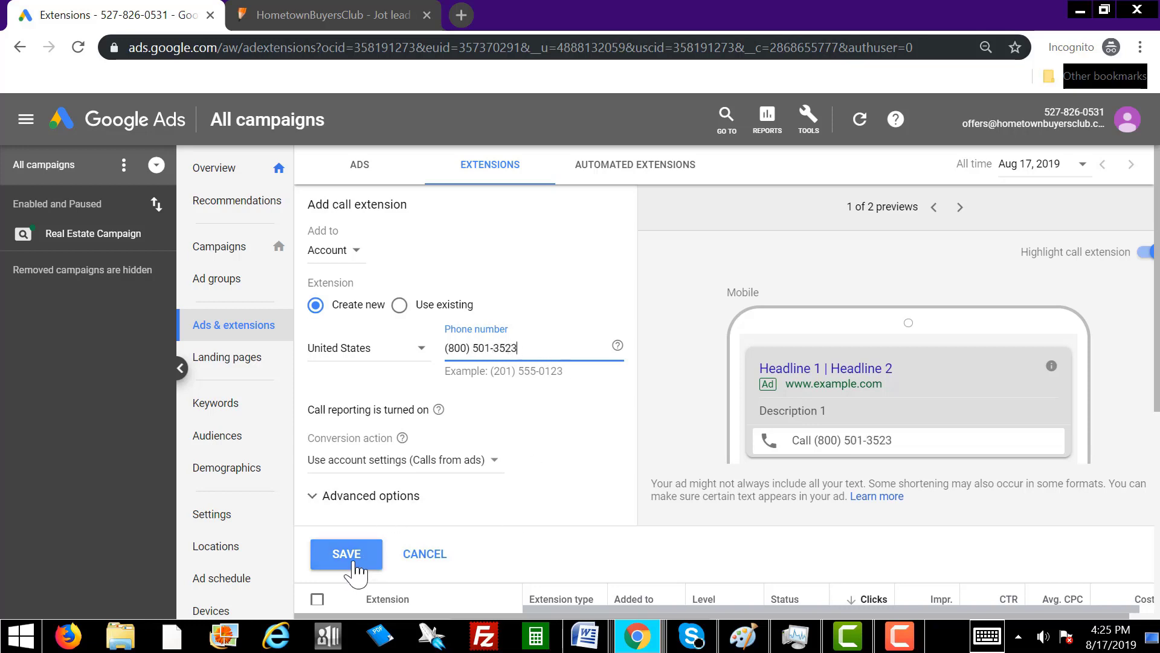
click(349, 555)
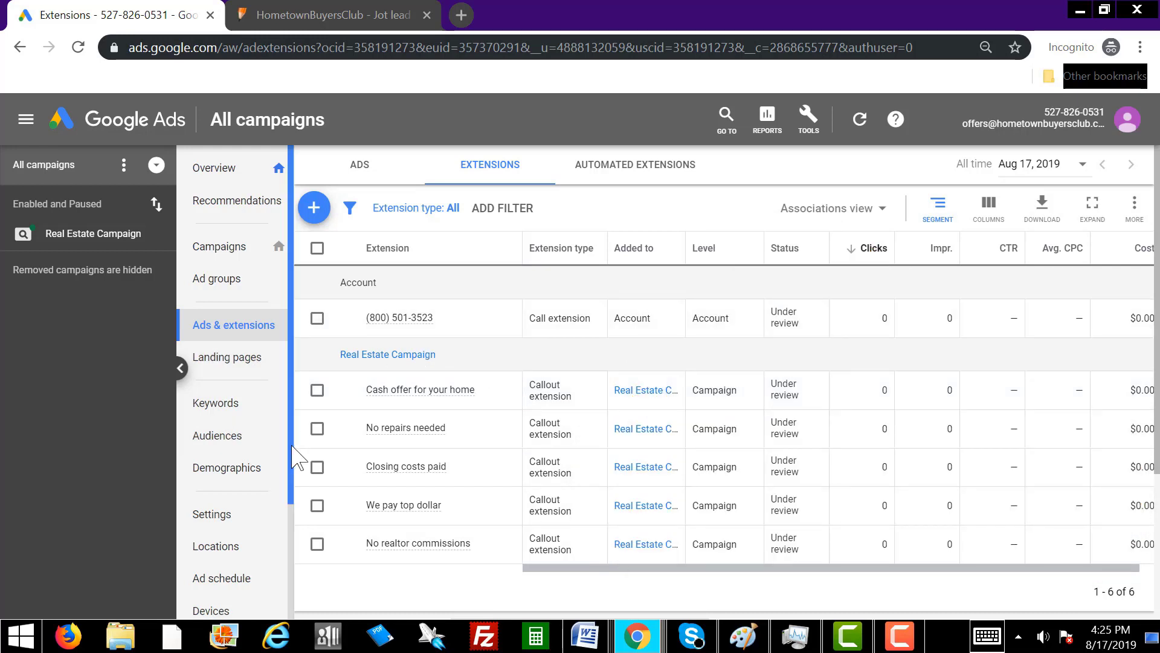
click(226, 409)
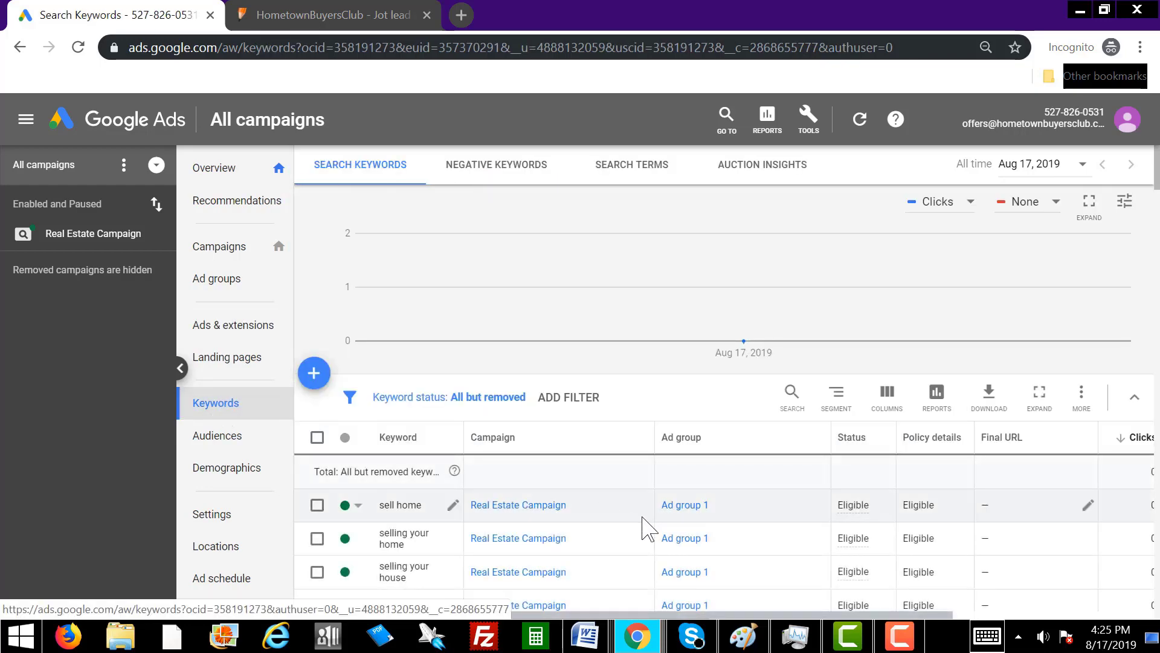
scroll(641, 520, down, 4)
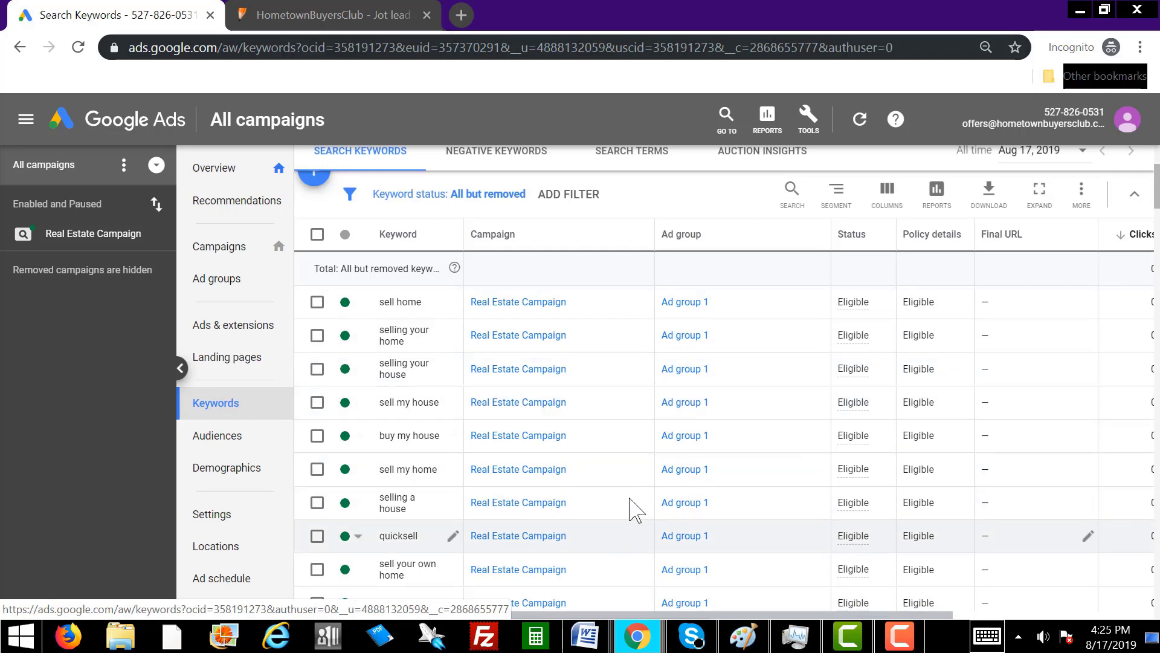
scroll(631, 507, down, 3)
scroll(634, 504, down, 10)
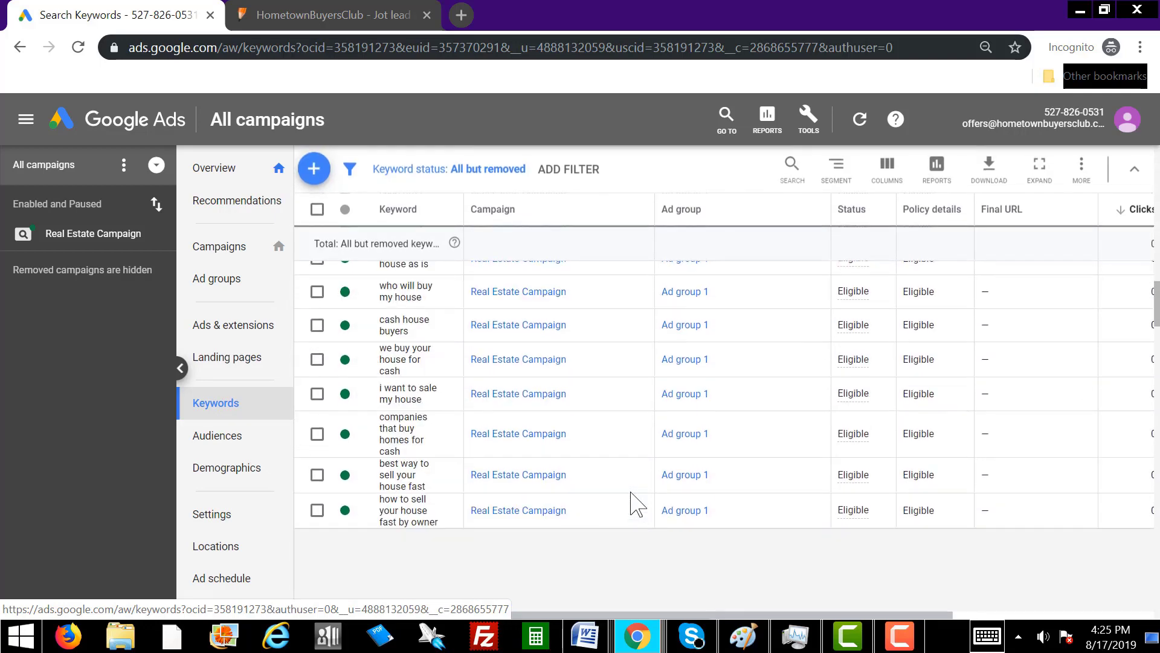
scroll(632, 502, down, 10)
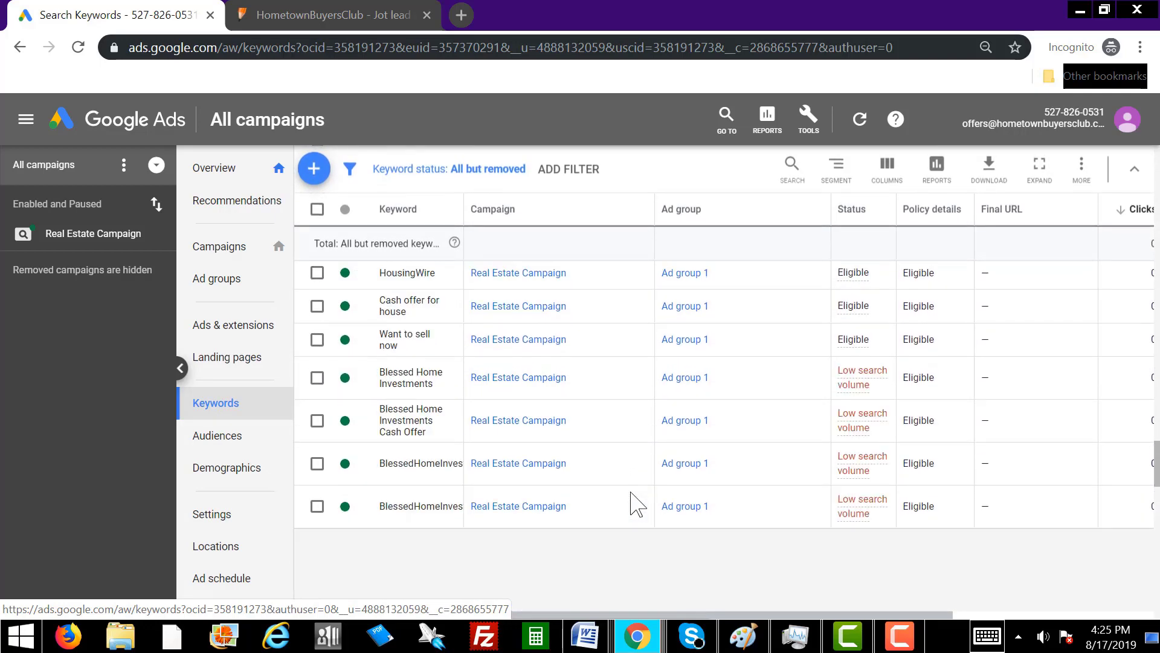
scroll(612, 496, down, 3)
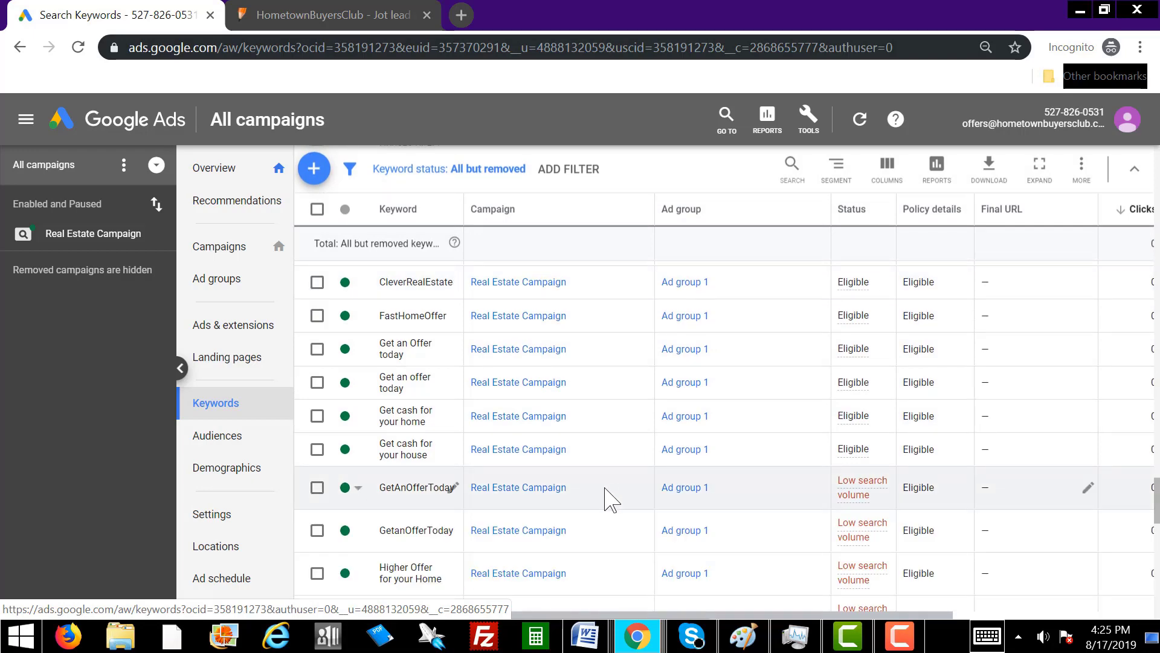
scroll(611, 494, down, 5)
scroll(611, 490, down, 5)
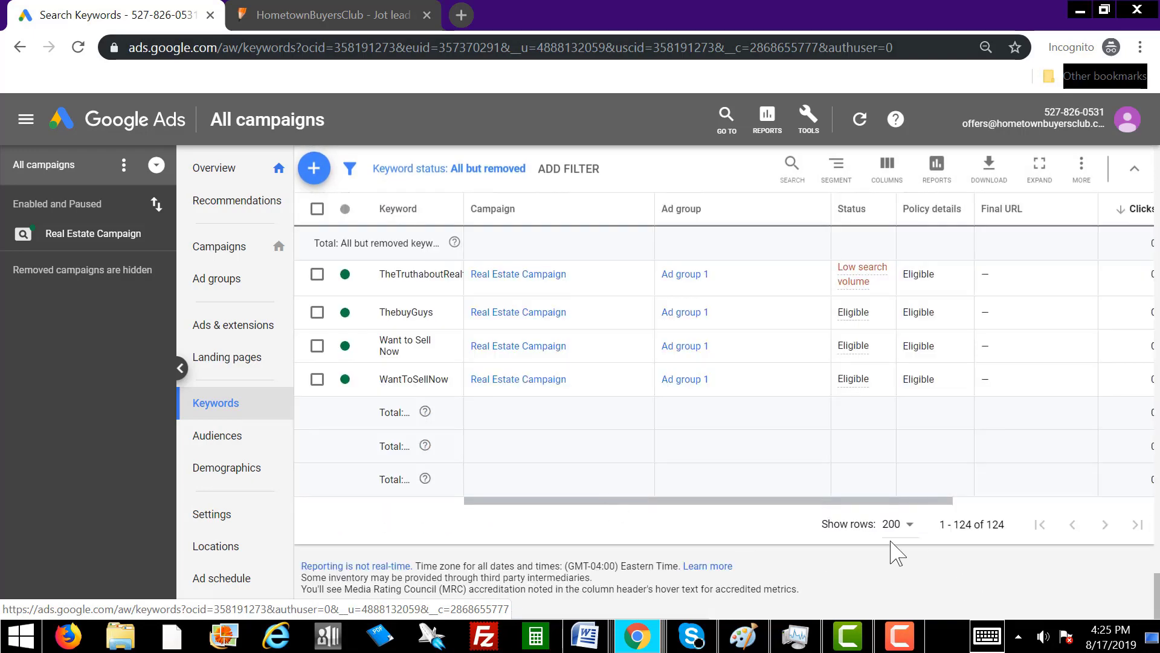
scroll(610, 411, up, 20)
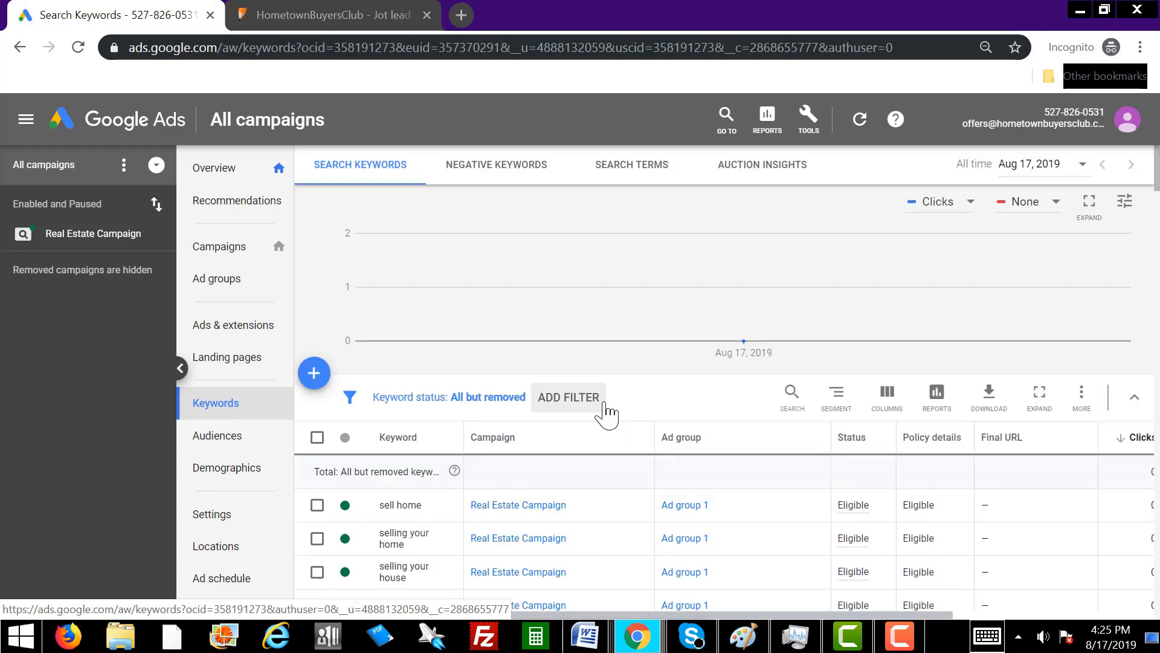
scroll(607, 413, down, 5)
scroll(604, 423, up, 5)
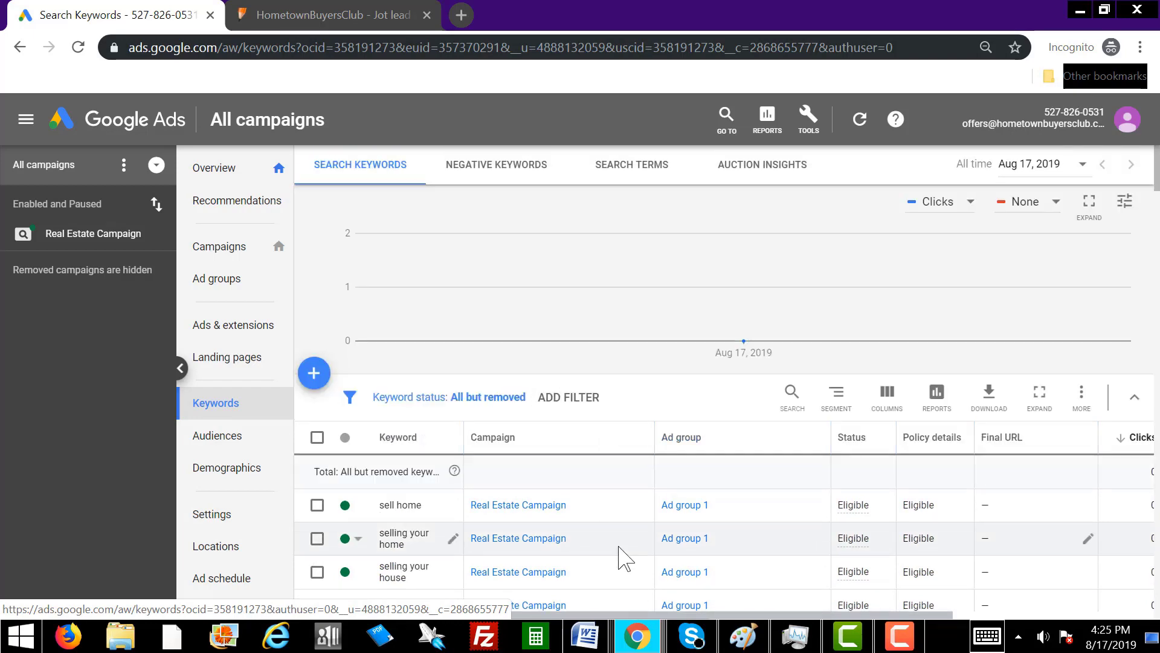
scroll(604, 550, down, 5)
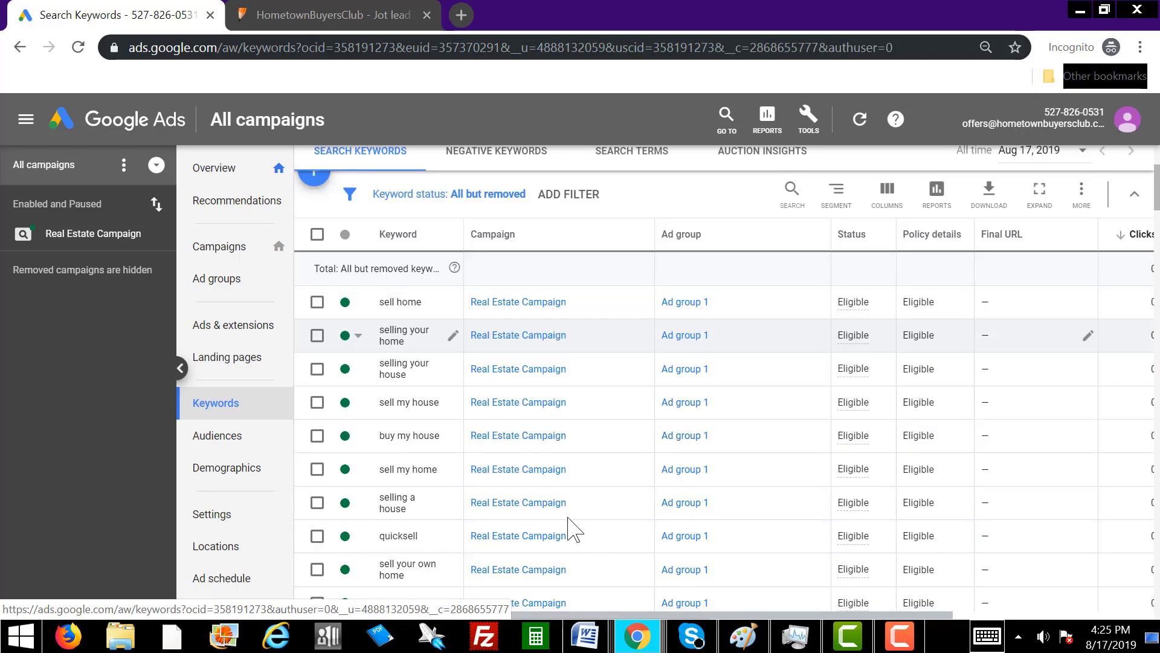
scroll(544, 459, up, 5)
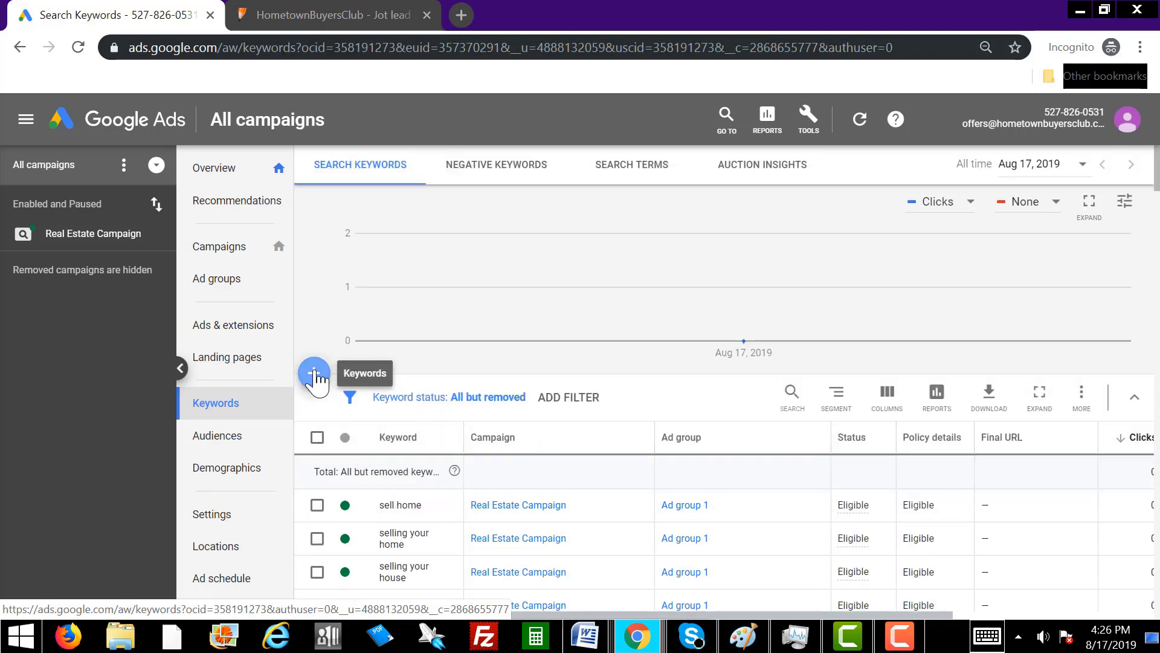
Start adding keywords targeted at Real Estate Campaign's Ad group 1.
click(314, 373)
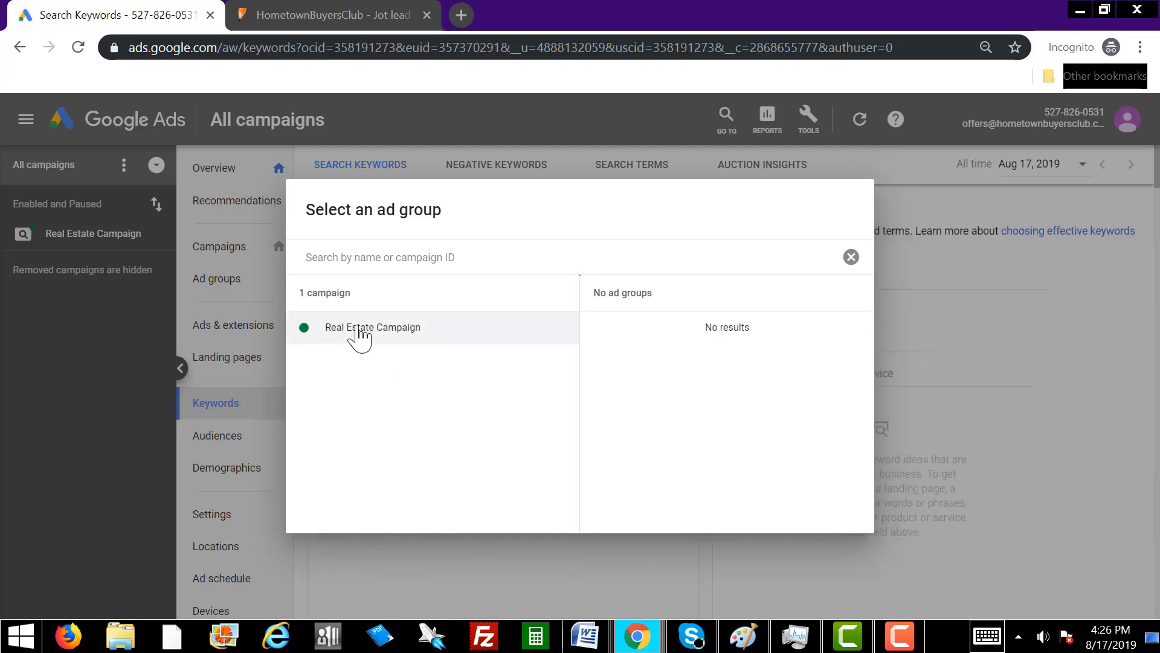
click(357, 334)
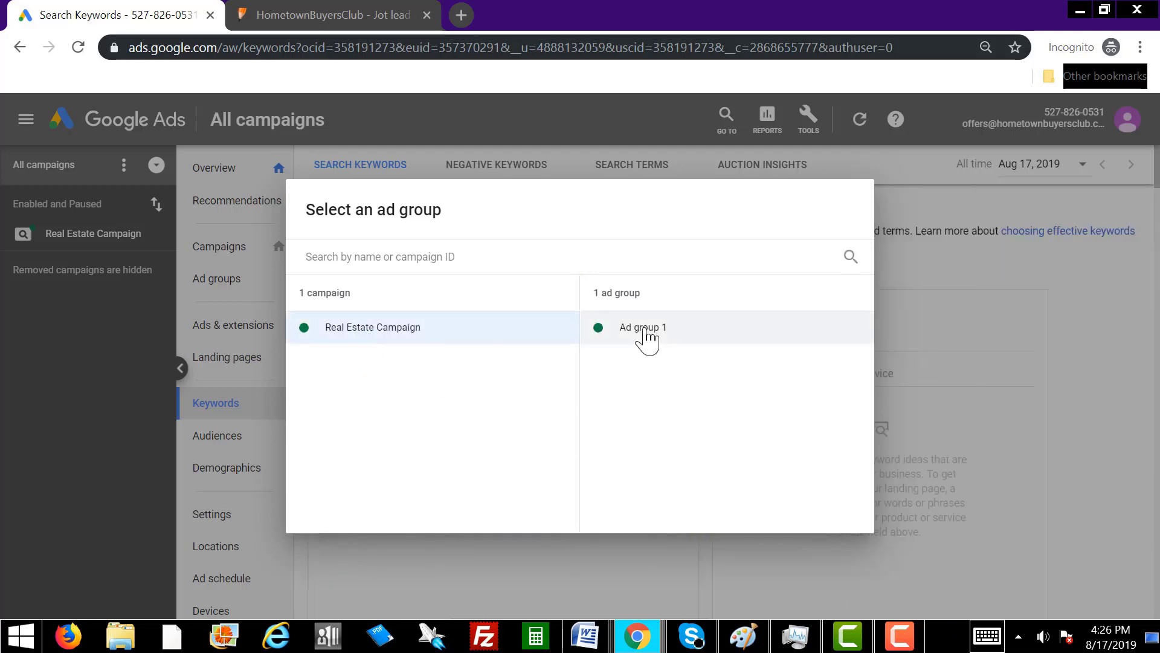
click(647, 339)
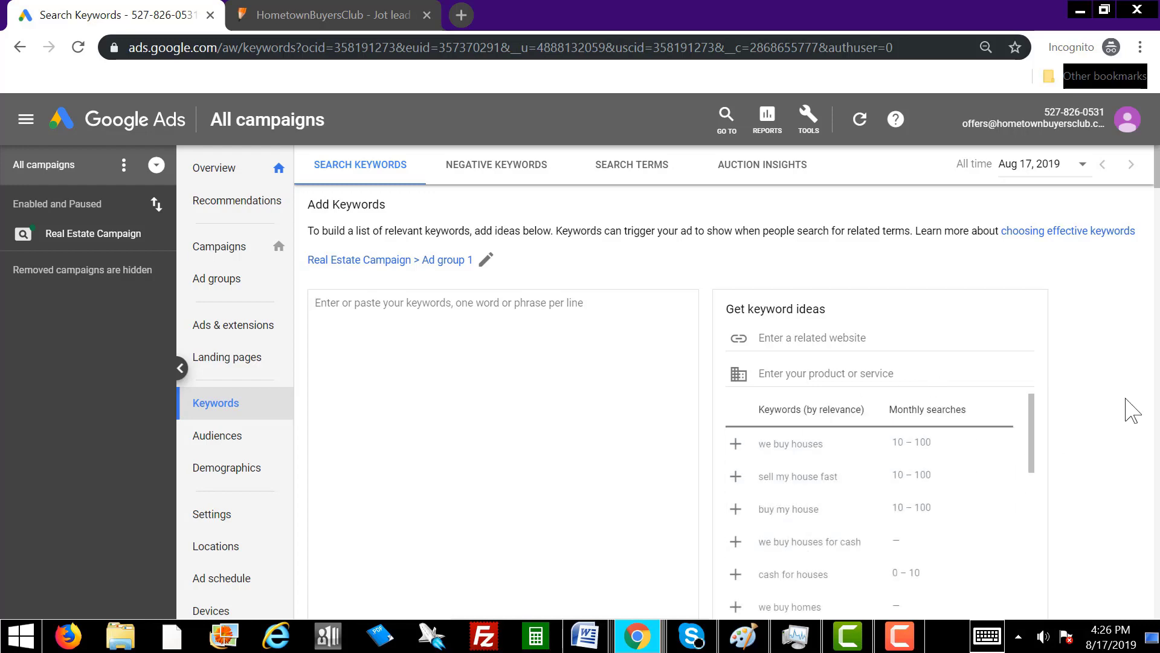
scroll(1121, 454, down, 3)
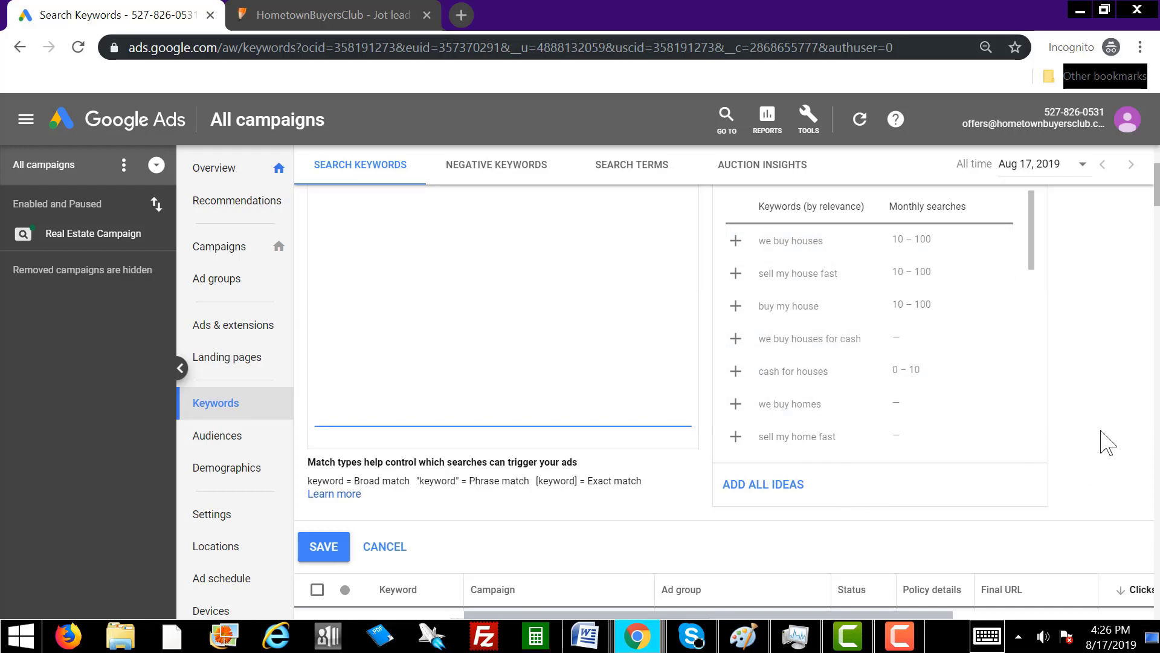
scroll(1107, 442, up, 3)
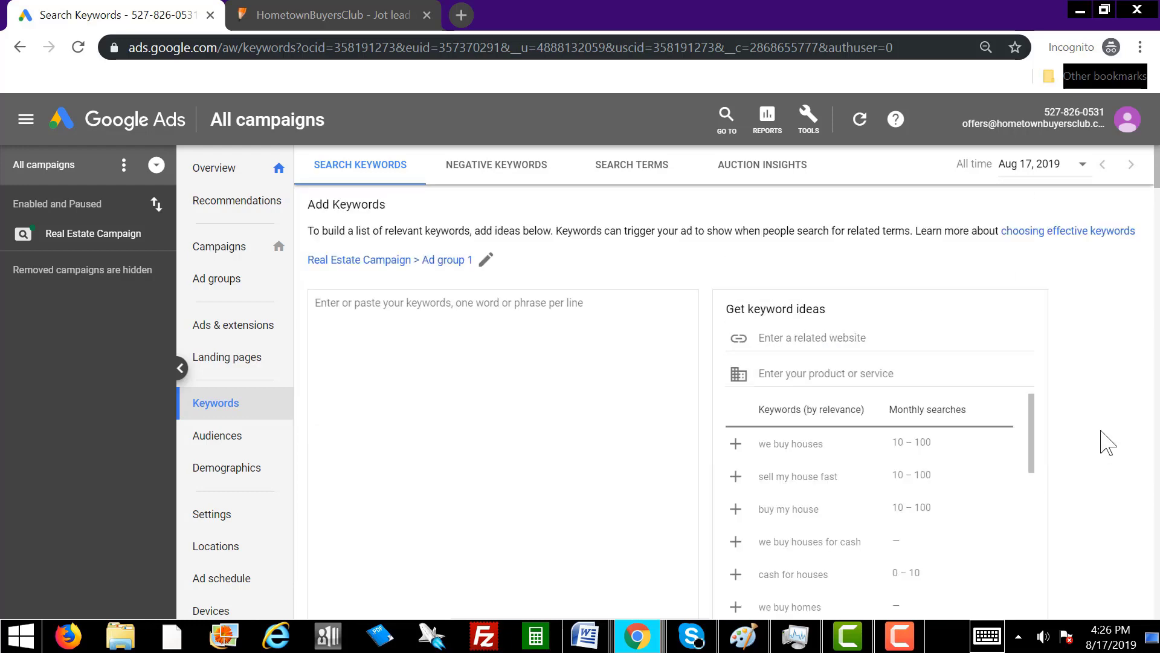
scroll(1107, 443, down, 3)
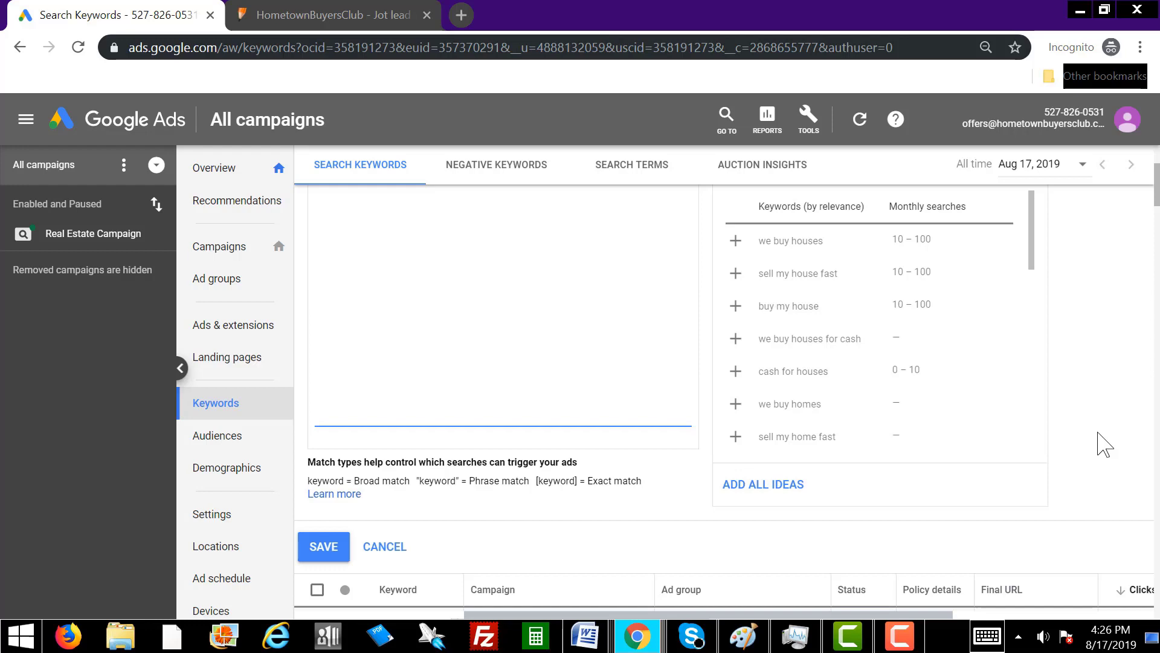
Add keyword ideas such as we buy houses, sell my house fast, cash for houses and i buy houses.
click(736, 242)
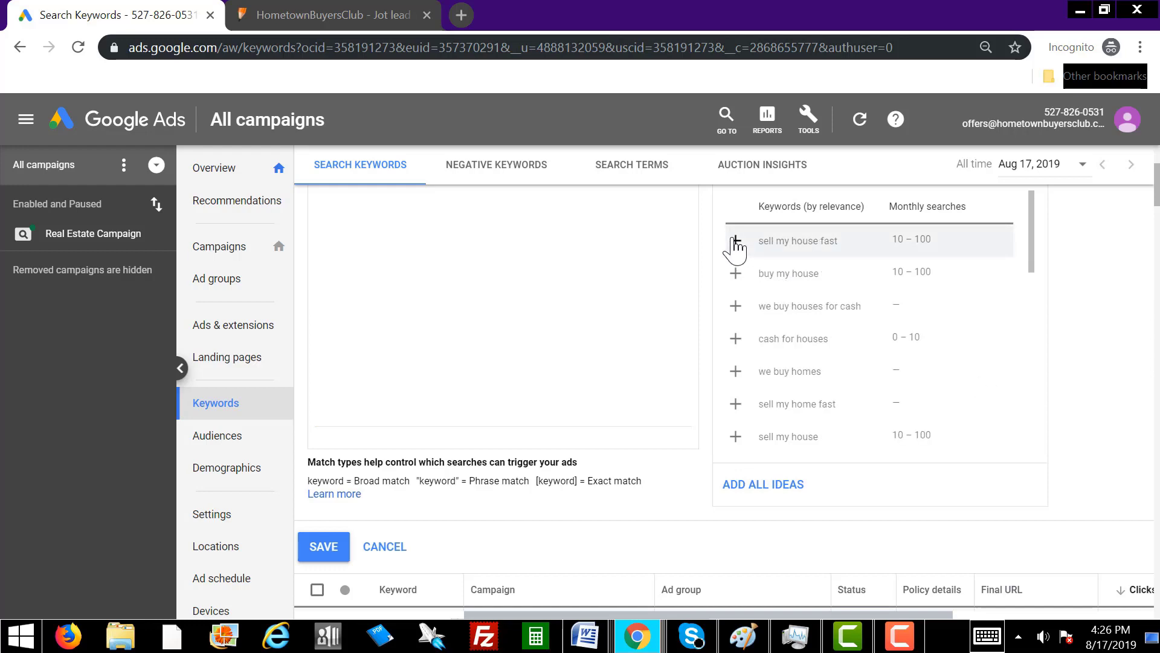
click(736, 242)
click(737, 242)
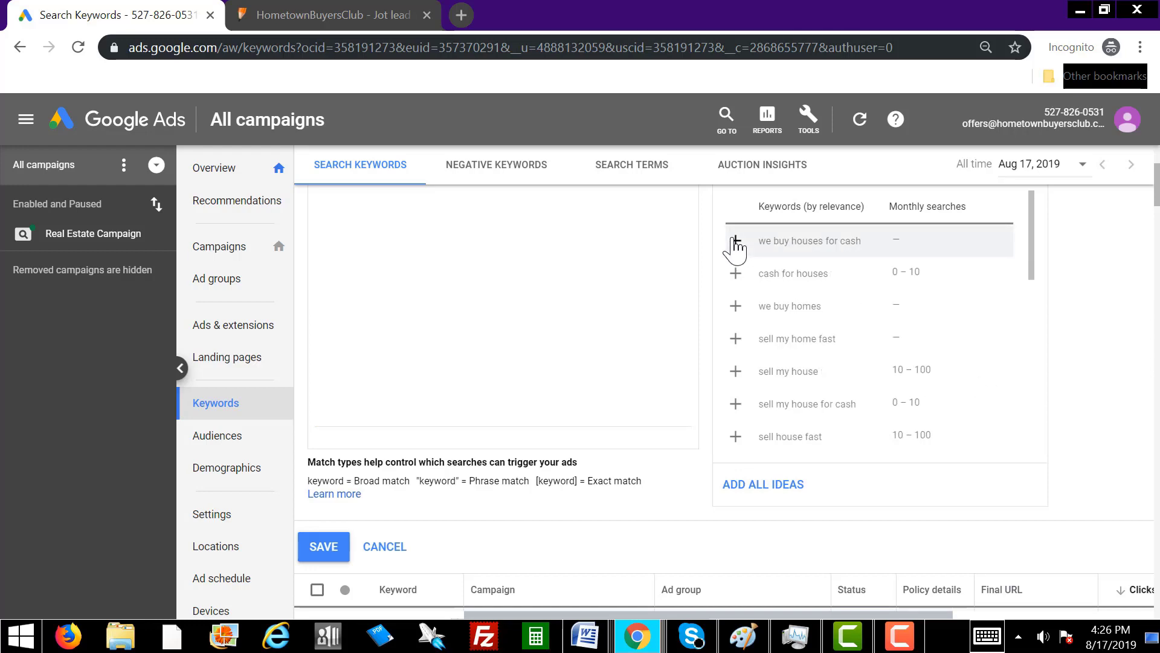
click(736, 242)
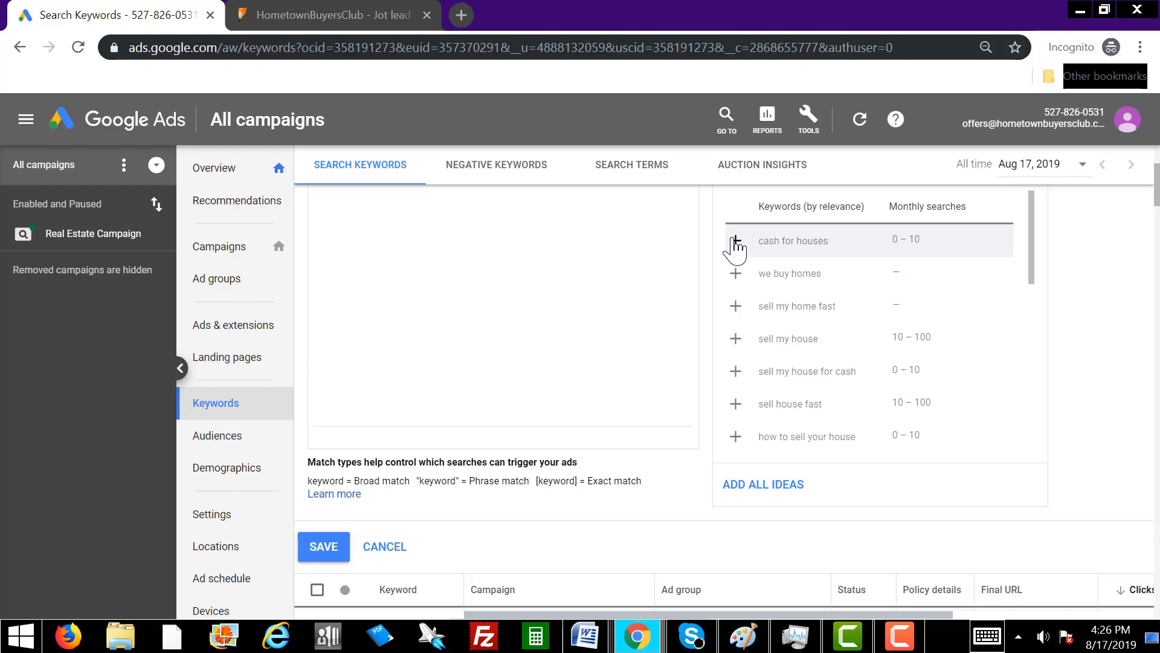
click(736, 242)
click(736, 242)
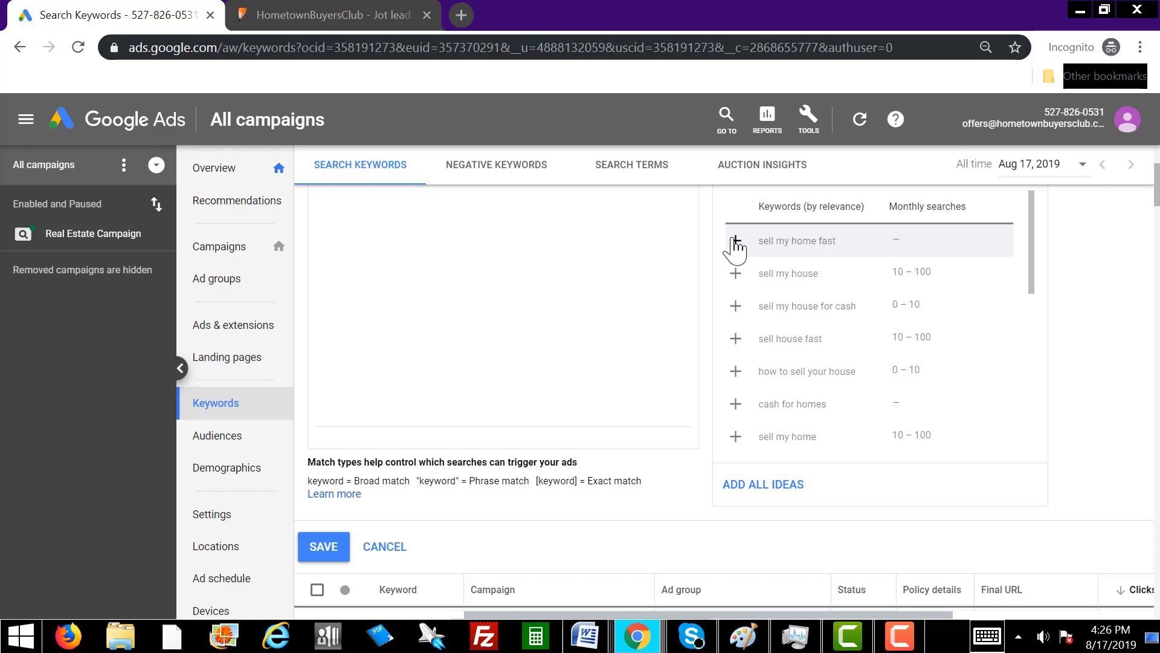
click(736, 242)
click(736, 242)
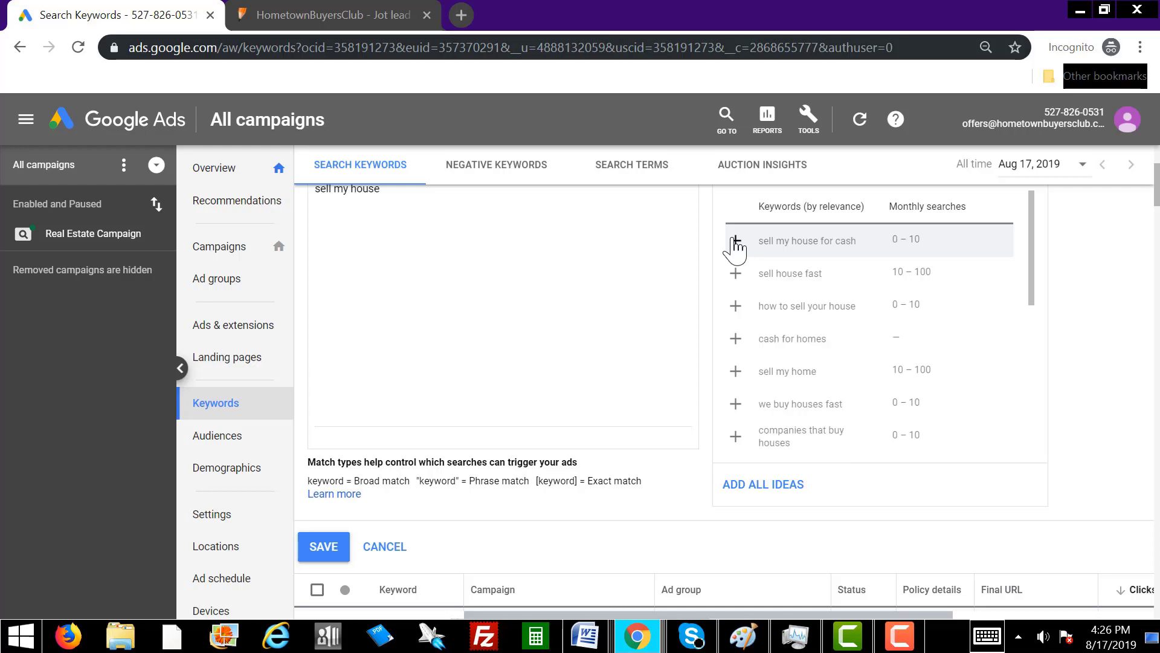
click(736, 242)
click(737, 242)
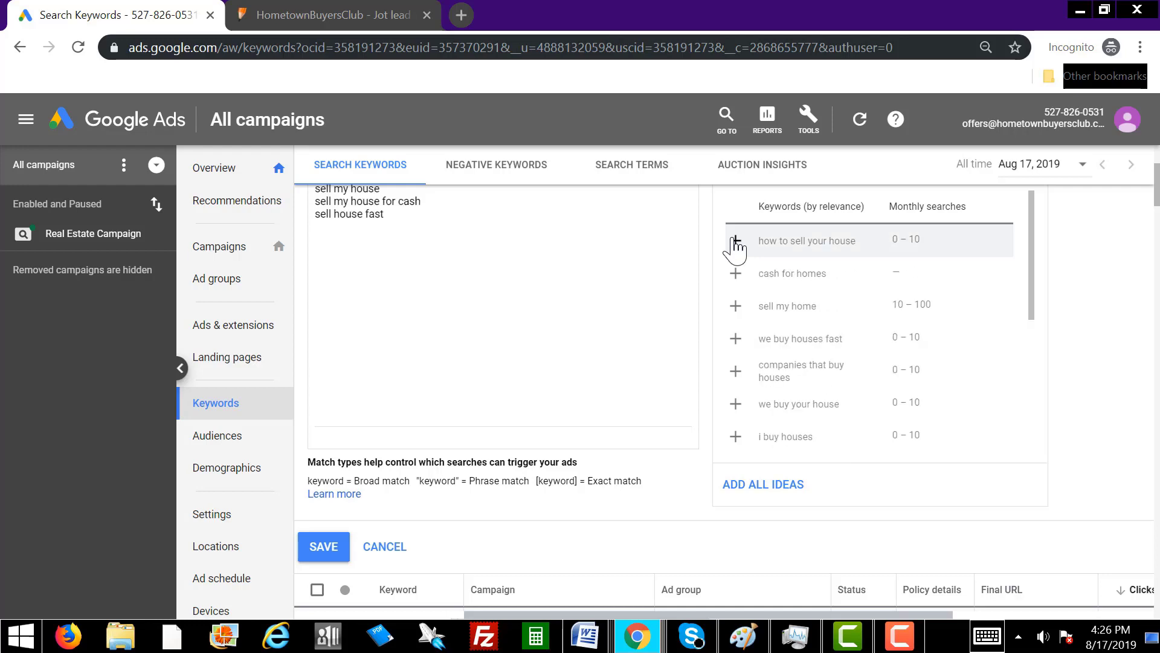
click(736, 242)
click(736, 241)
click(736, 241)
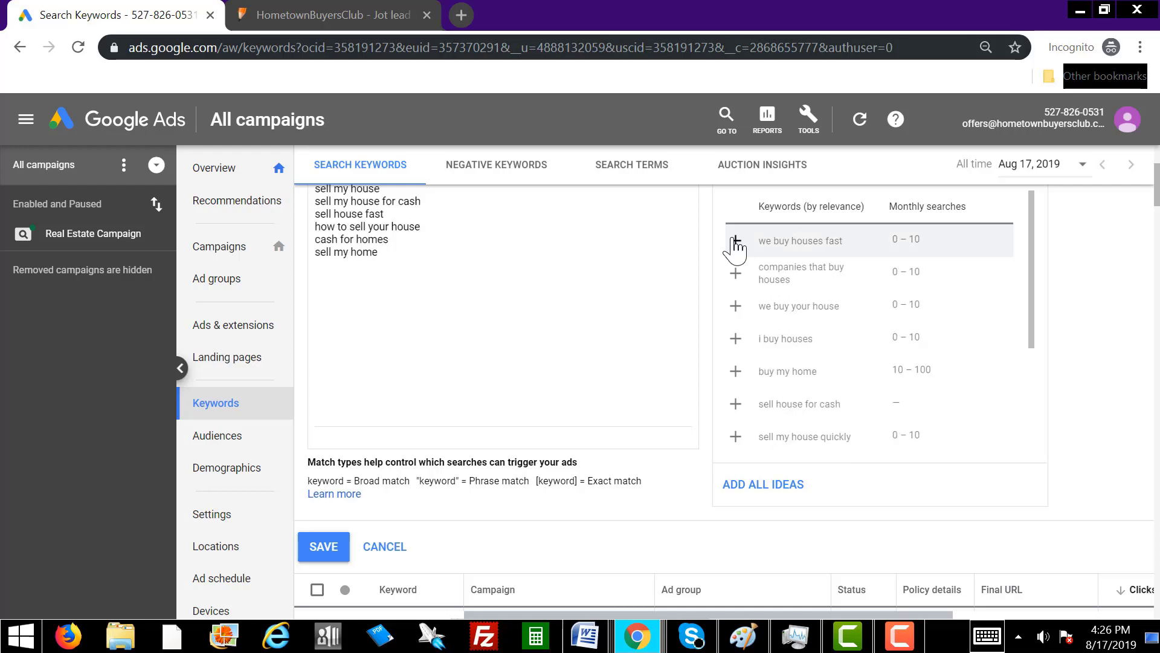
click(736, 241)
click(736, 241)
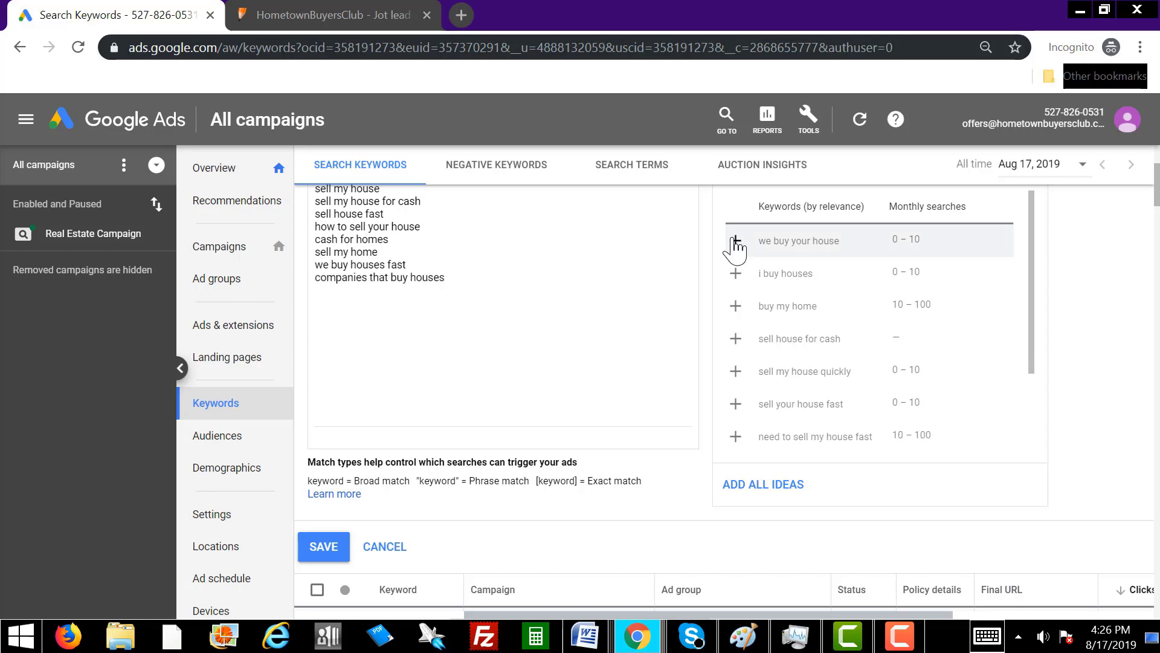
click(736, 242)
click(736, 242)
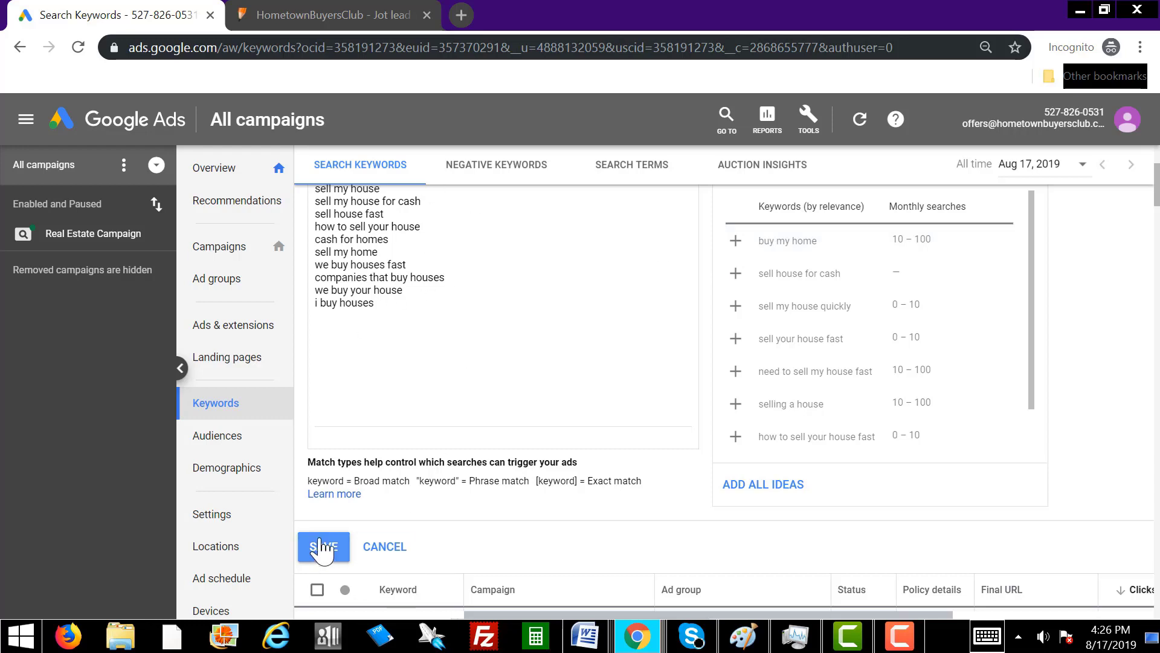
click(736, 241)
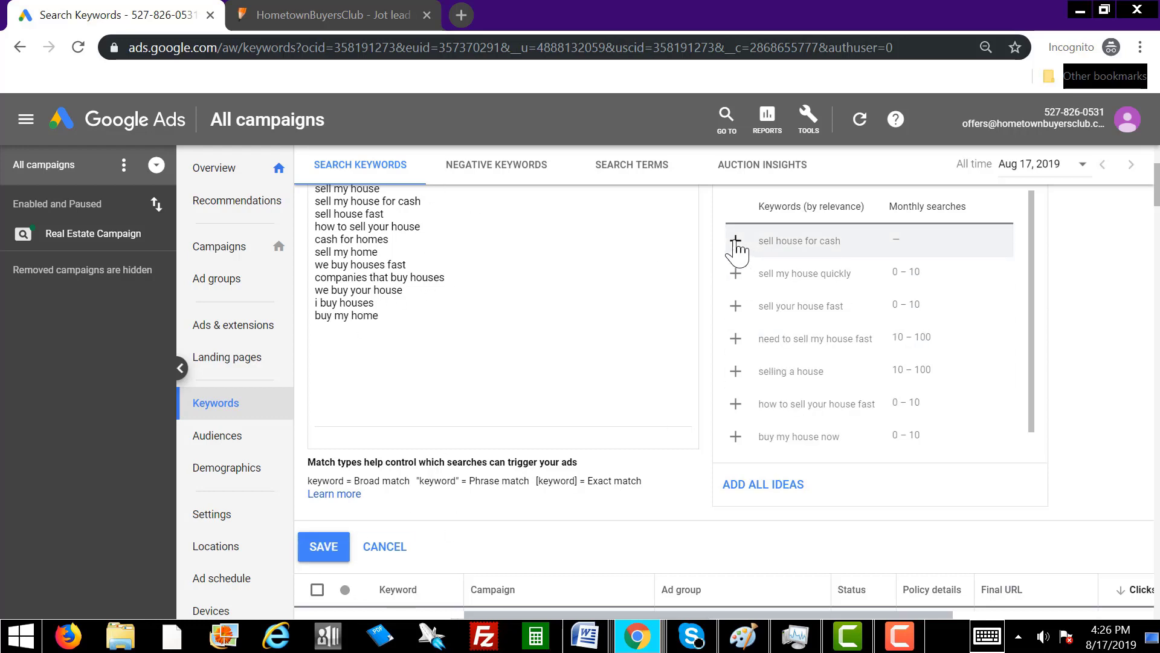
click(736, 242)
click(736, 242)
click(736, 241)
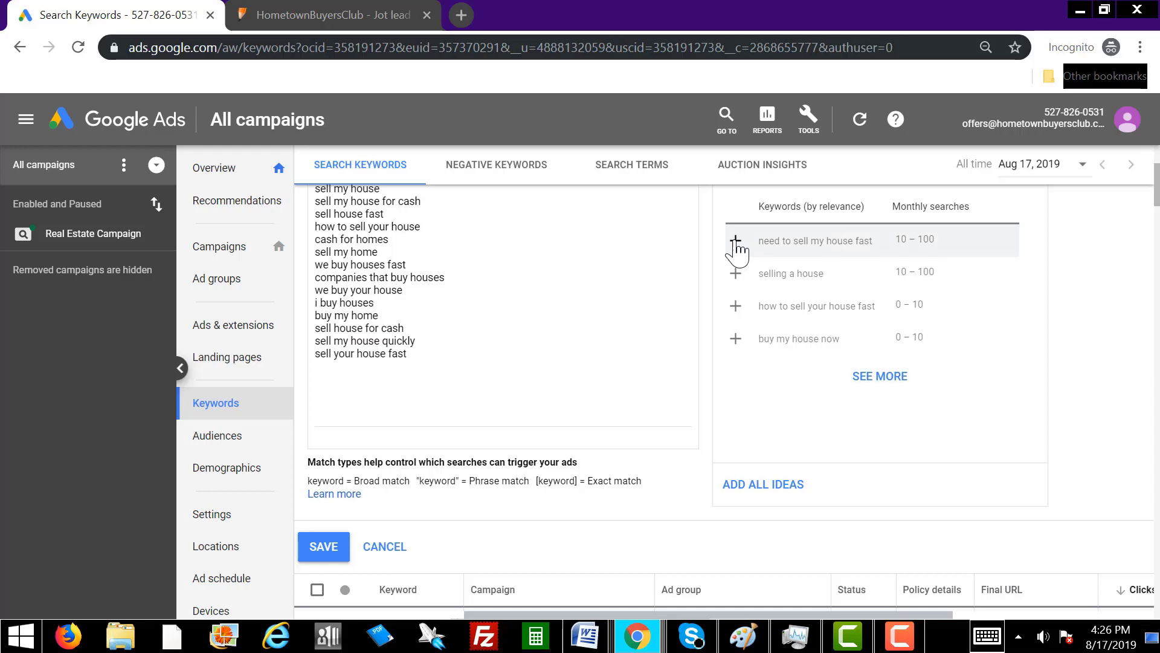
click(736, 242)
click(736, 242)
click(736, 242)
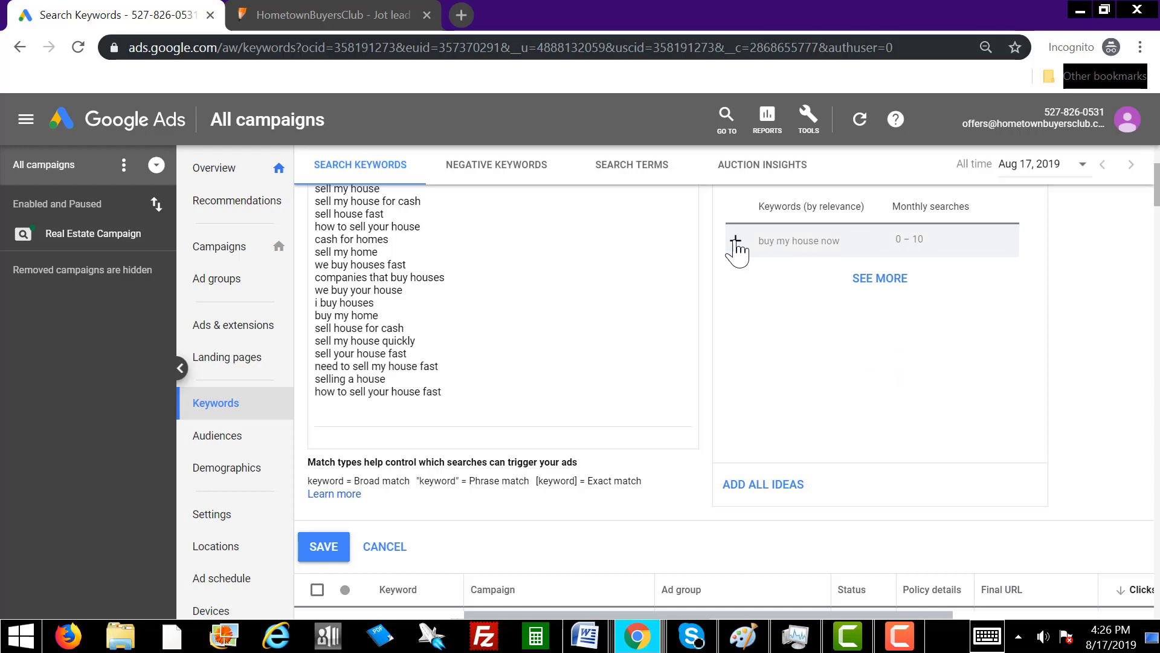
click(736, 242)
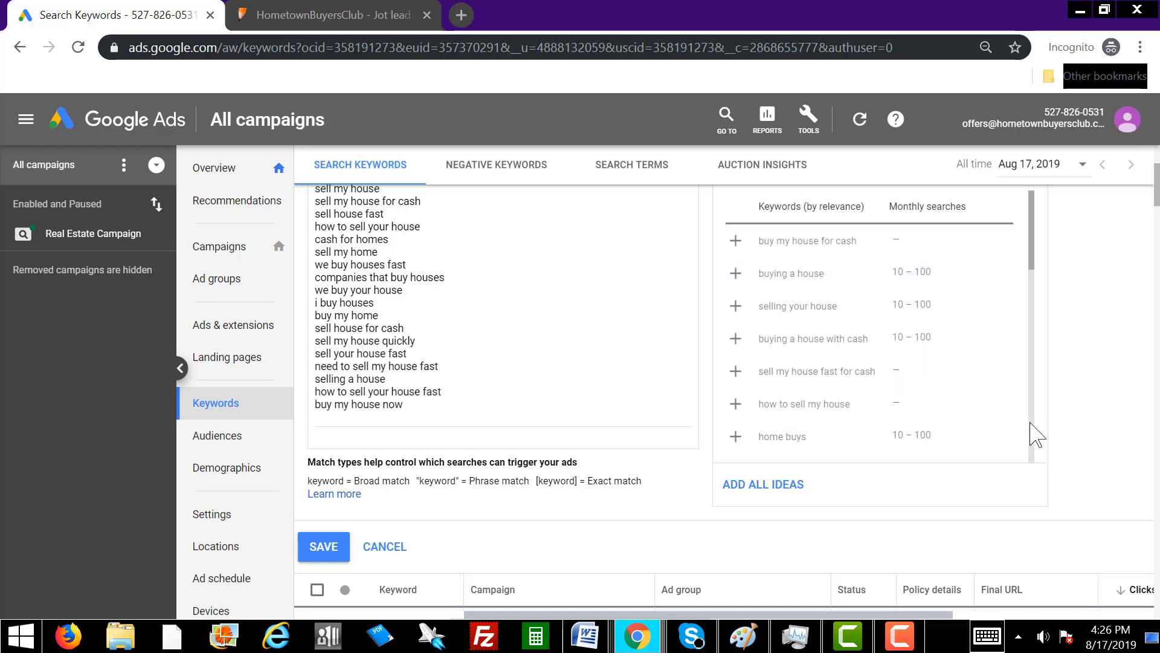
click(736, 241)
click(736, 242)
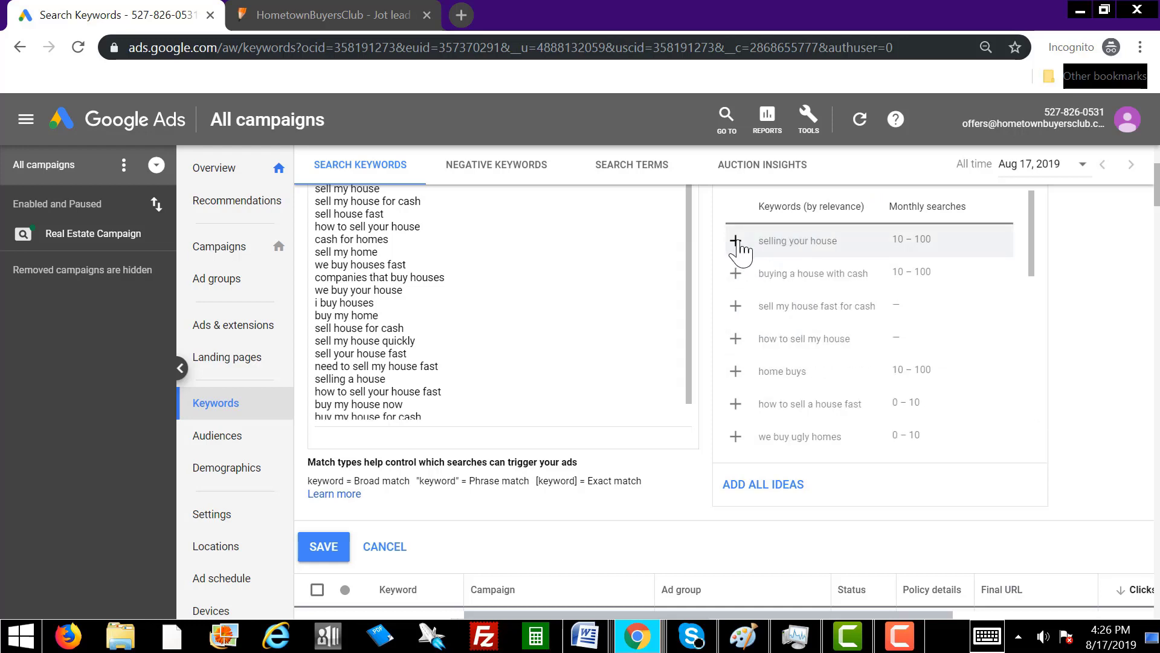
click(736, 242)
click(736, 242)
click(736, 242)
click(736, 242)
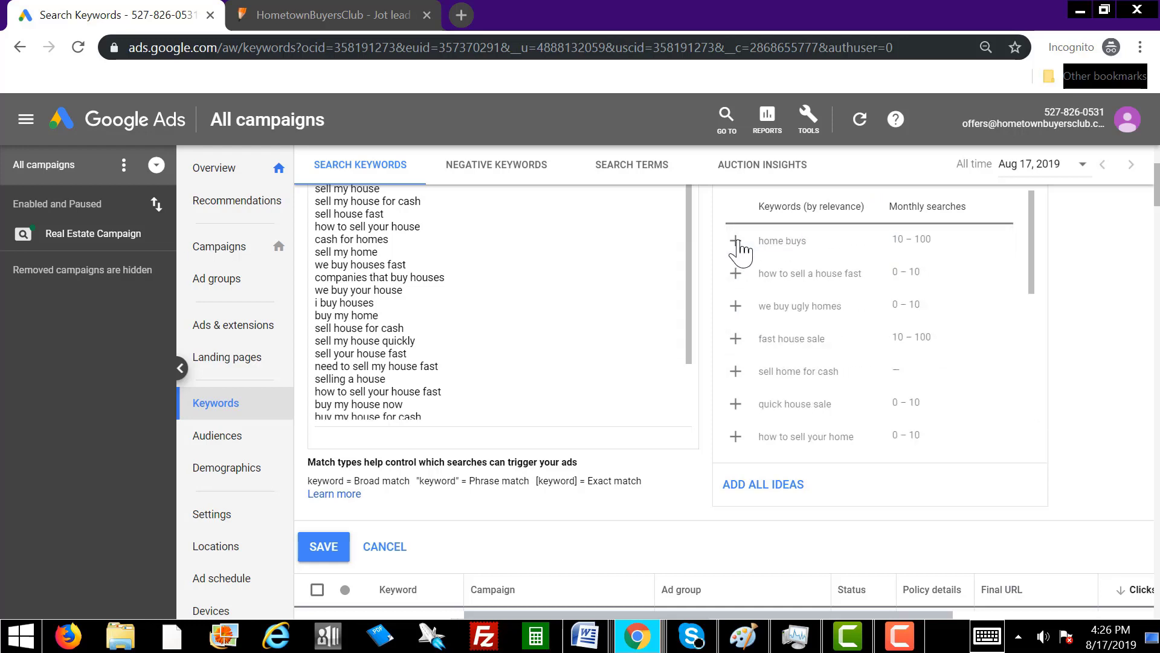
Add more ideas like fast house sale, buy homes for cash and i buy ugly houses, then save.
click(736, 242)
click(736, 242)
click(736, 241)
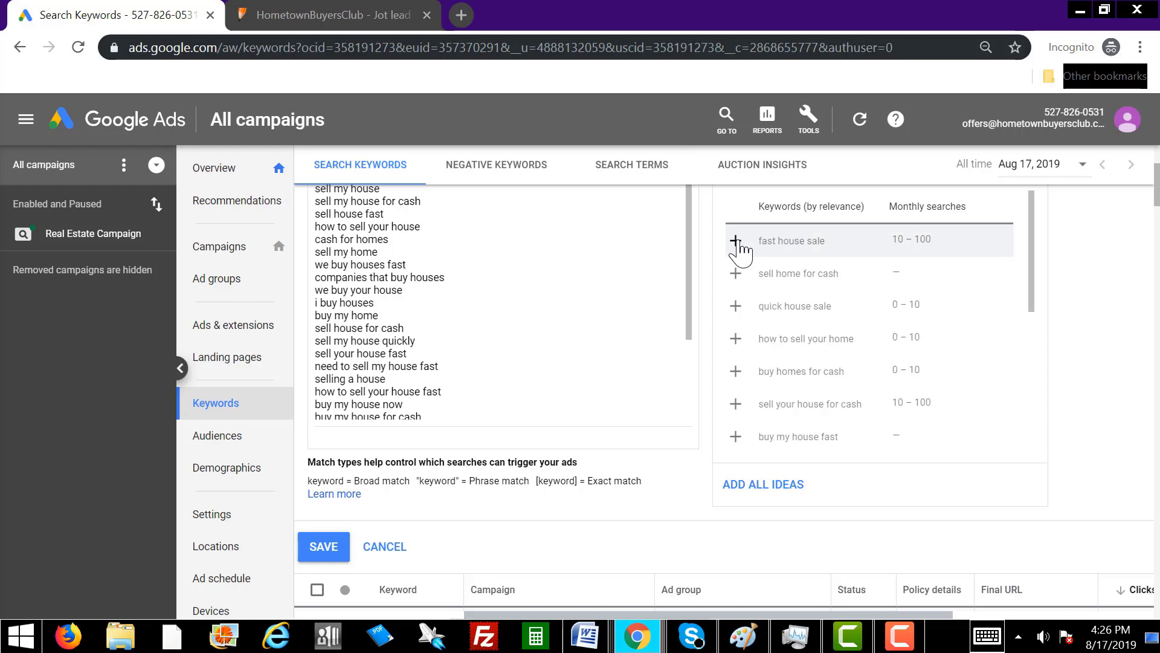
click(736, 242)
click(736, 242)
click(736, 241)
click(736, 241)
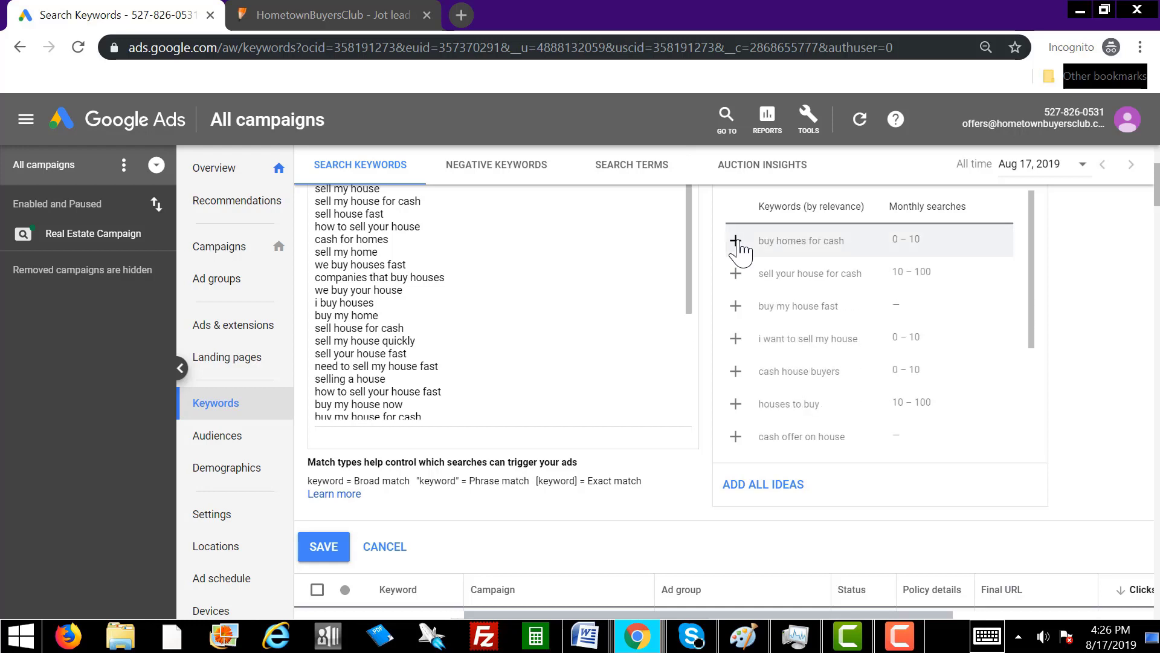
click(736, 241)
click(736, 241)
click(736, 242)
click(736, 241)
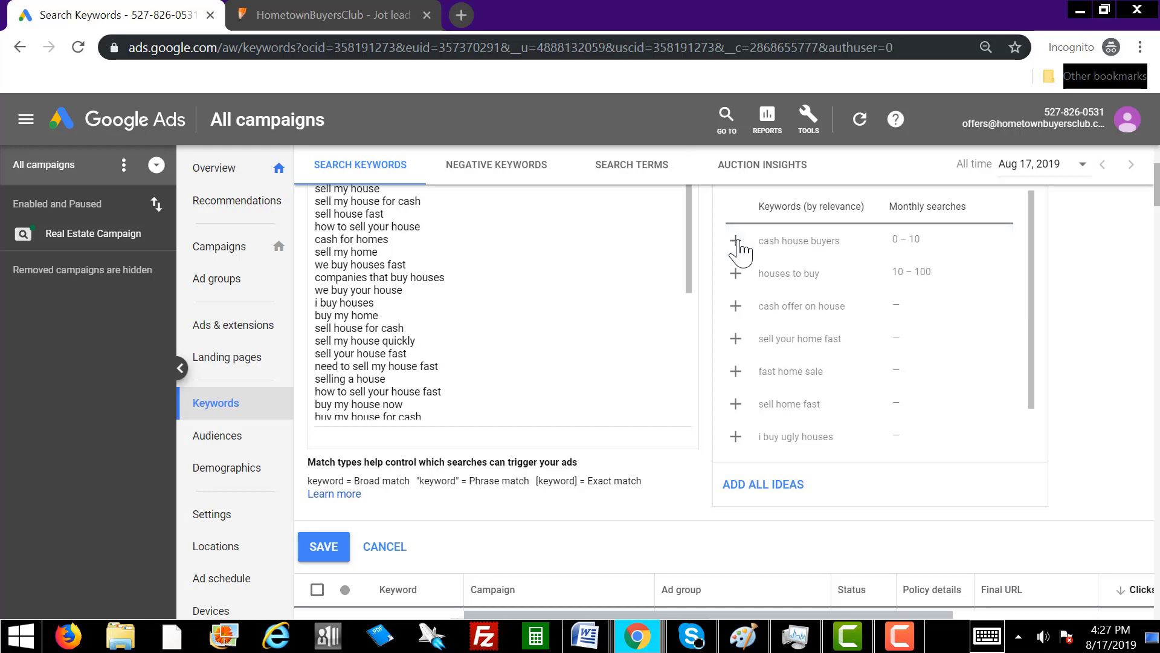
click(736, 242)
click(736, 241)
click(736, 242)
click(736, 242)
click(736, 242)
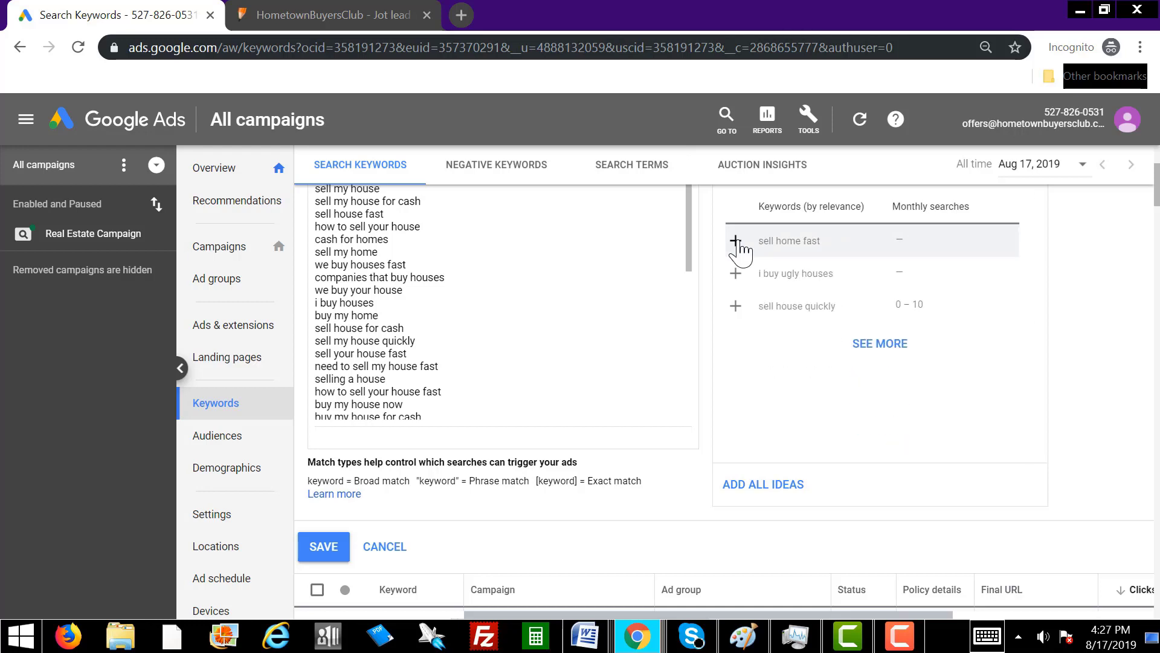
click(736, 242)
click(736, 242)
click(736, 242)
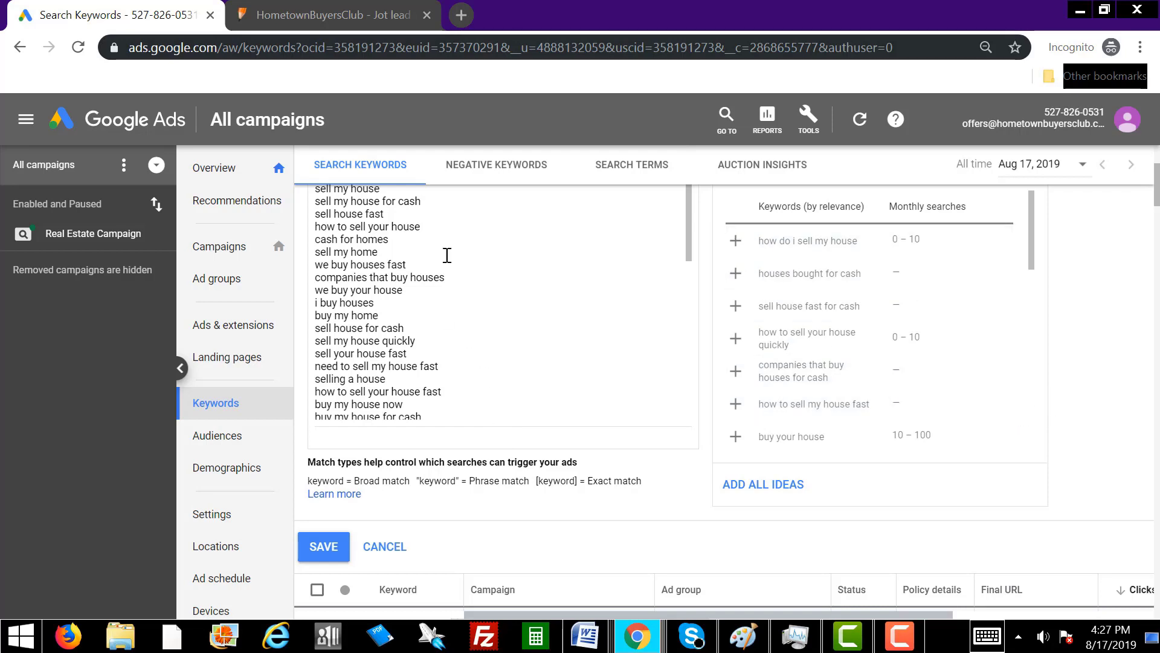
click(735, 241)
click(735, 240)
click(735, 240)
click(736, 241)
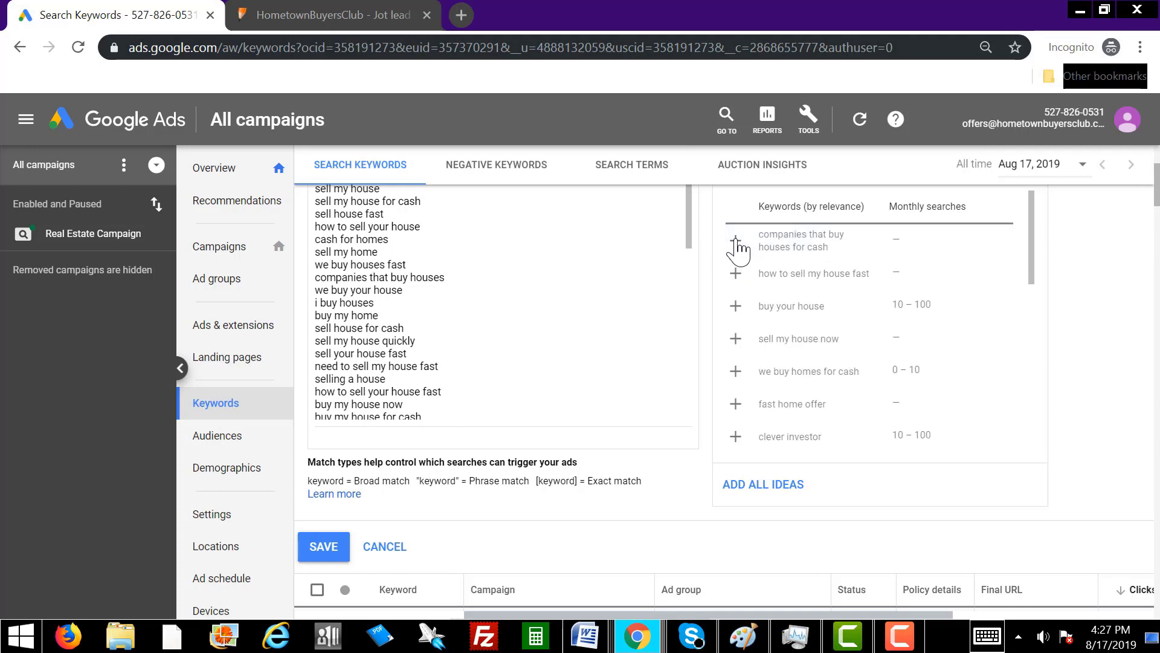
click(735, 241)
click(736, 241)
click(736, 241)
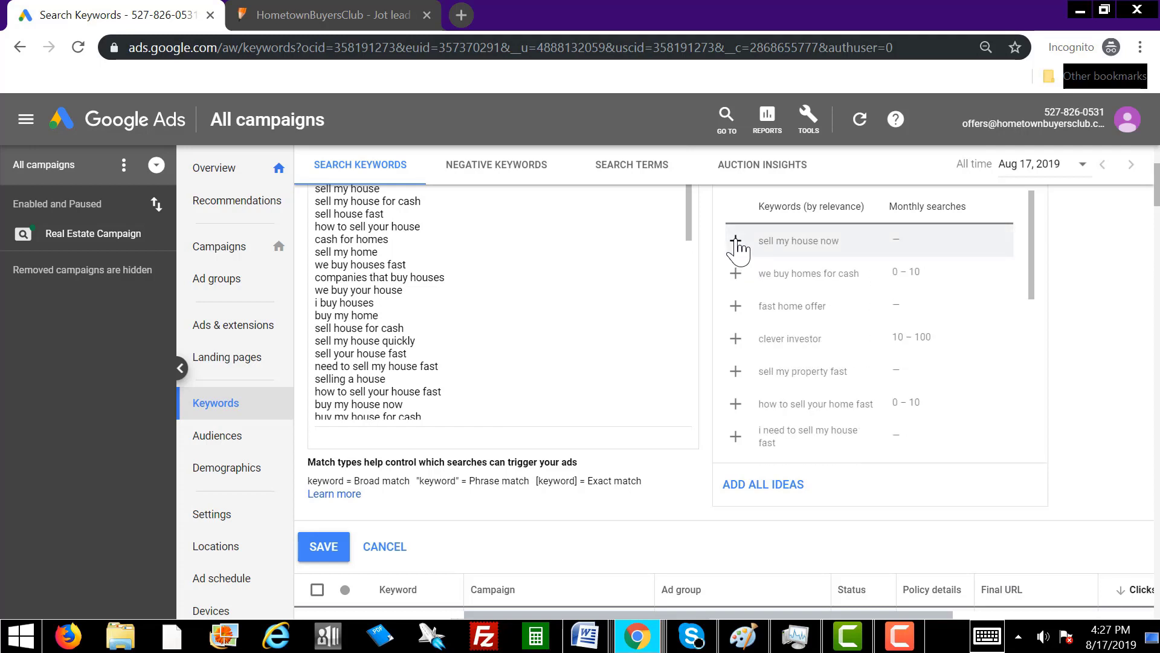
click(735, 241)
click(736, 241)
click(736, 241)
click(736, 241)
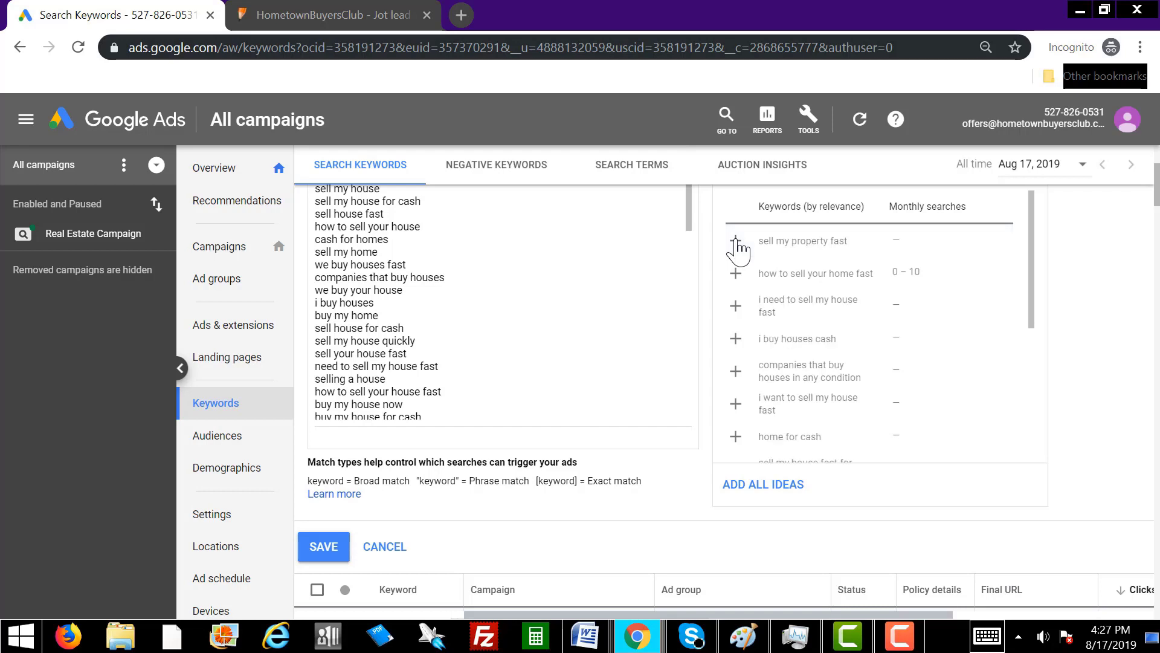
click(736, 241)
click(736, 241)
click(736, 241)
click(735, 240)
click(735, 240)
click(736, 241)
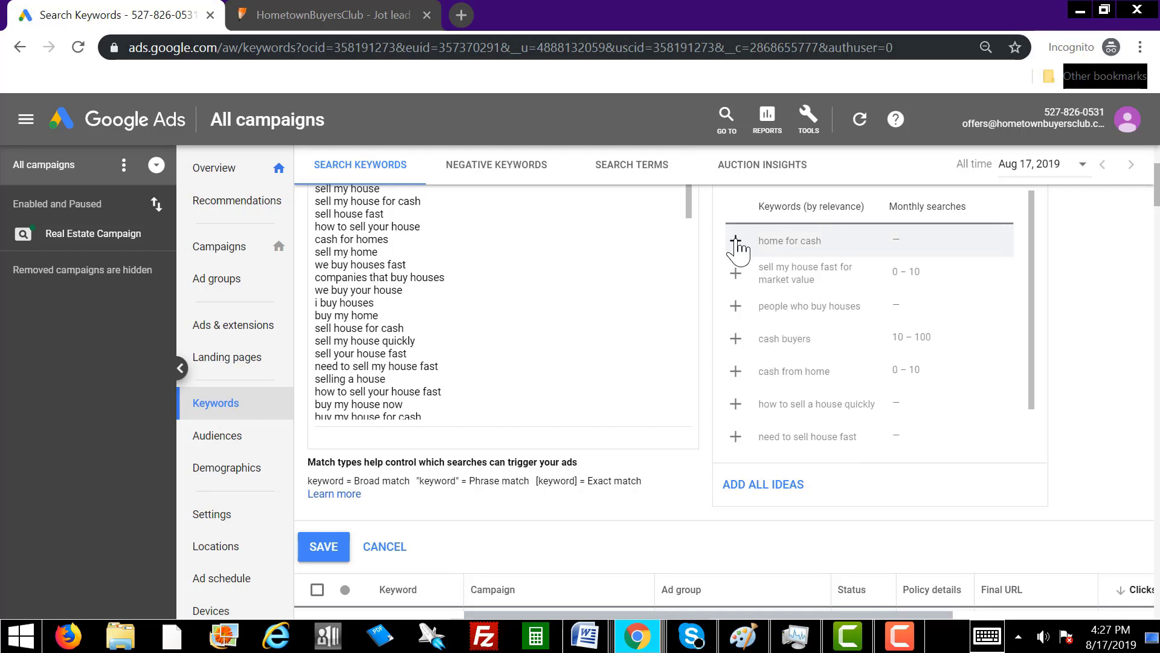
click(735, 240)
click(736, 240)
click(736, 240)
click(735, 241)
click(735, 240)
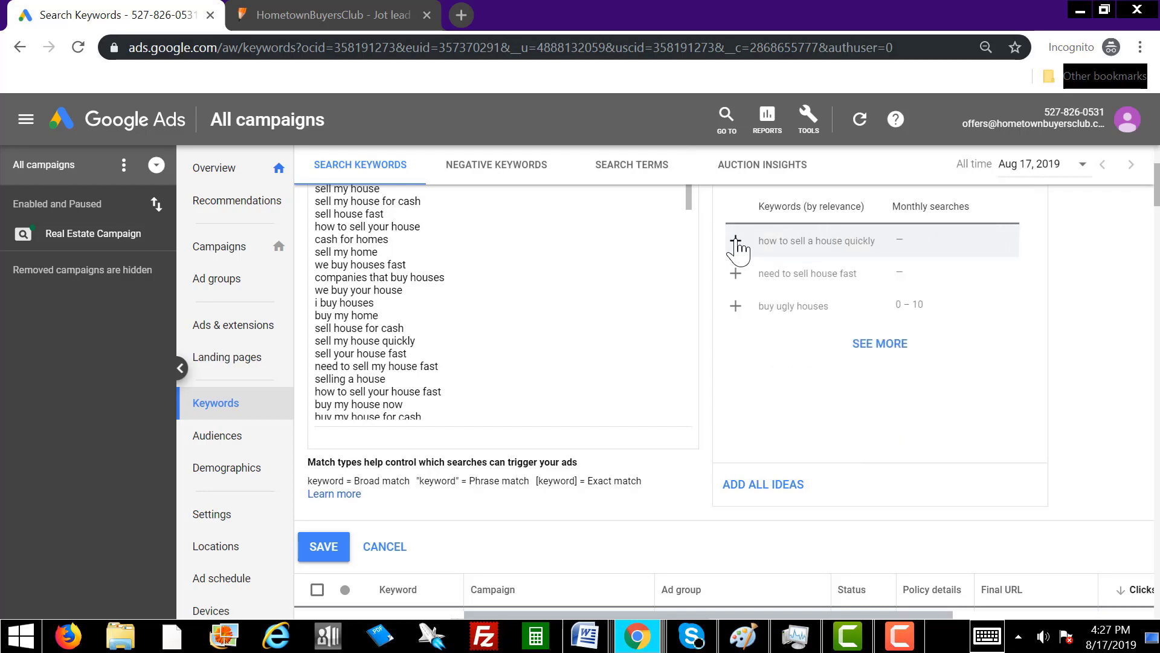
click(735, 241)
click(736, 240)
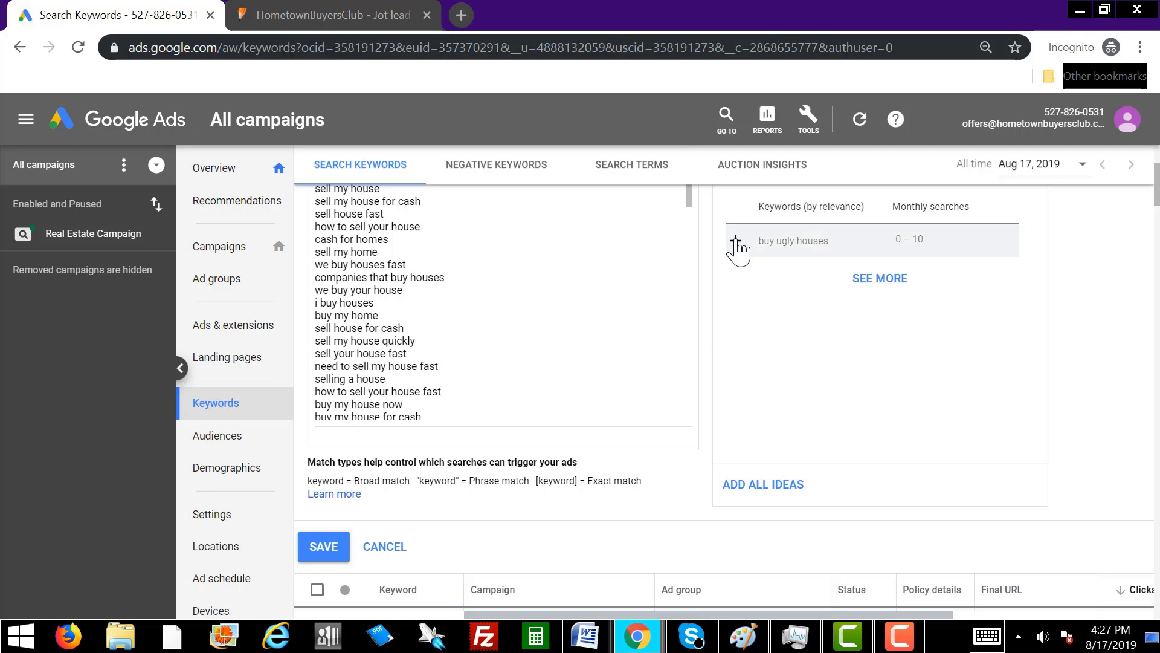
click(736, 240)
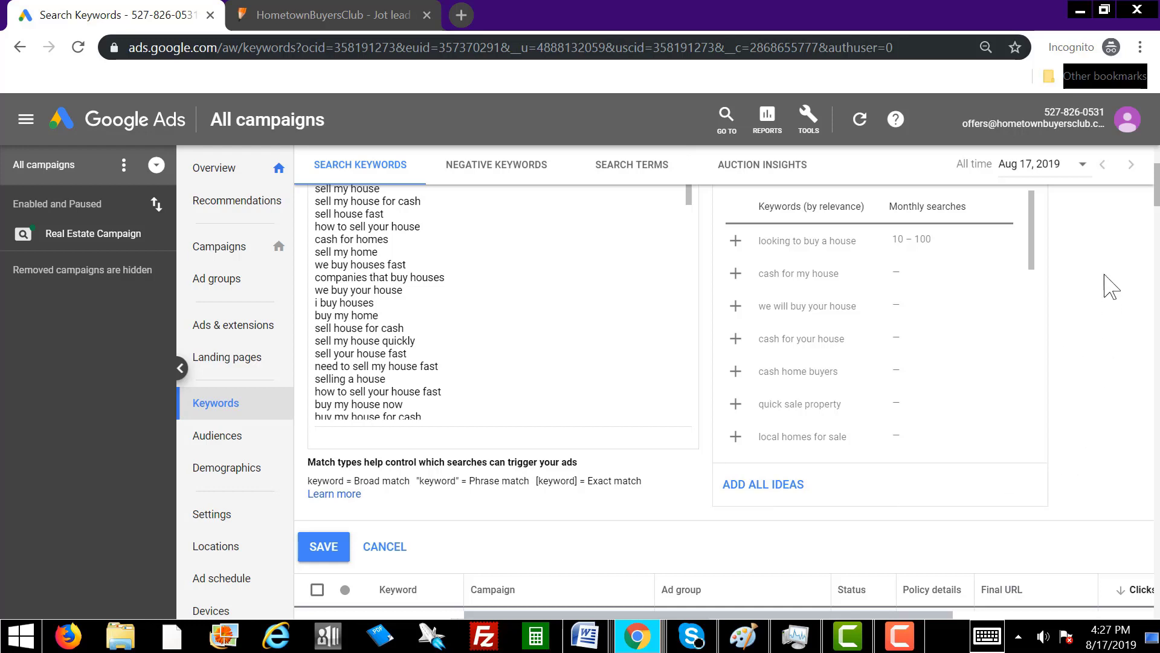
click(323, 546)
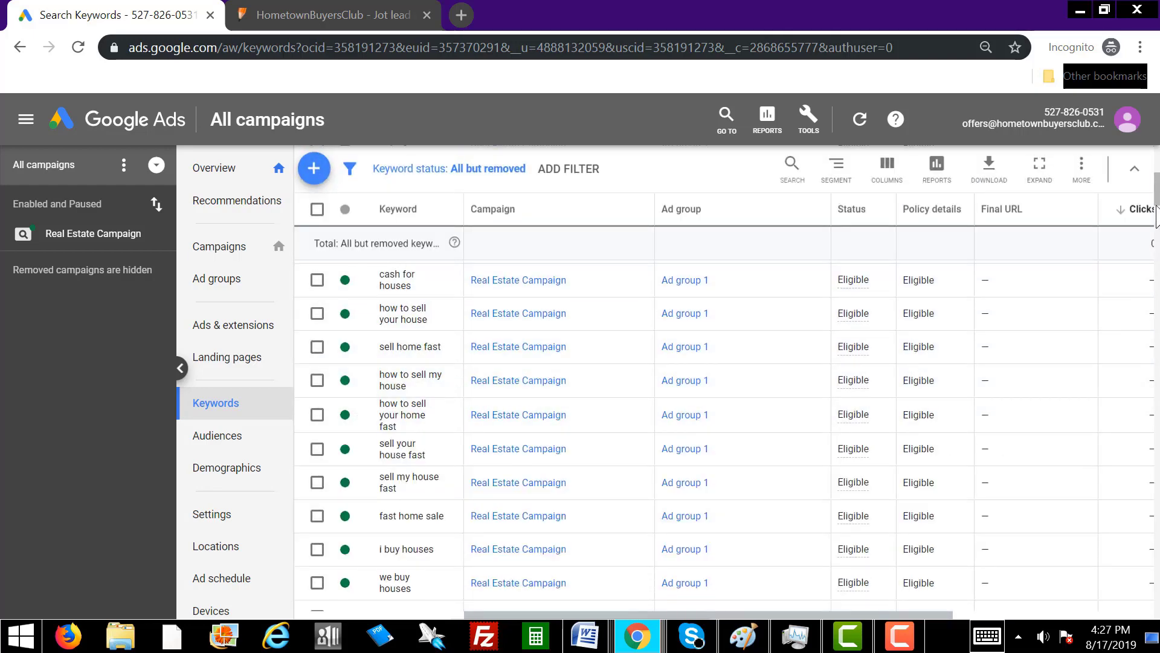
scroll(1152, 559, down, 10)
scroll(1152, 559, down, 10)
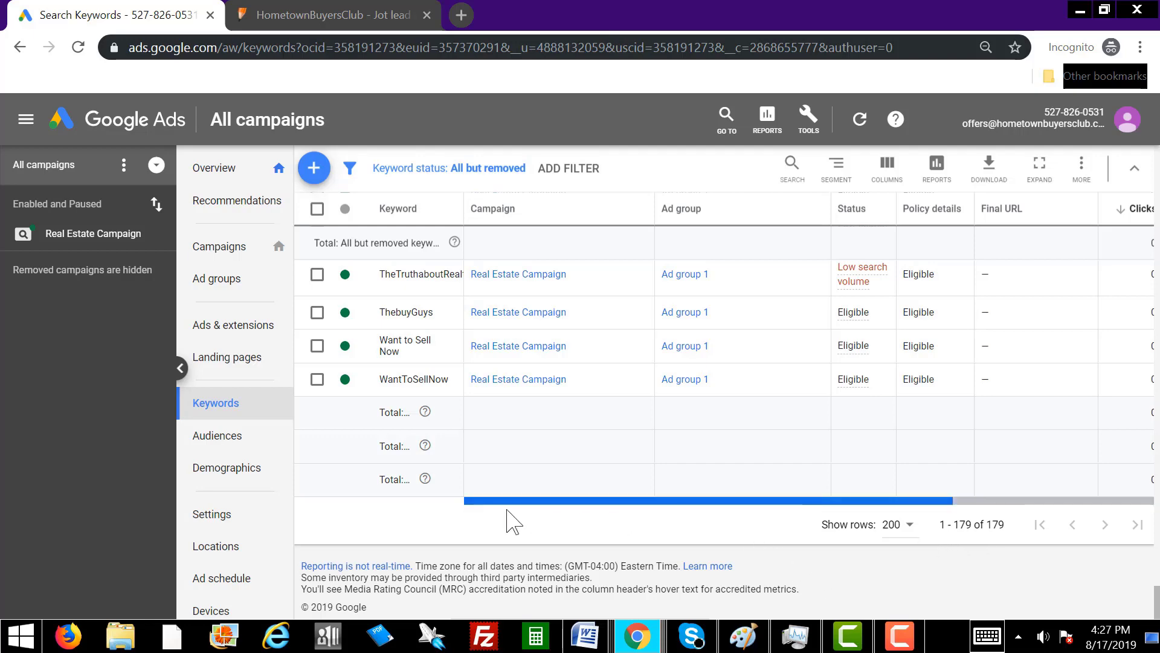
scroll(967, 472, up, 15)
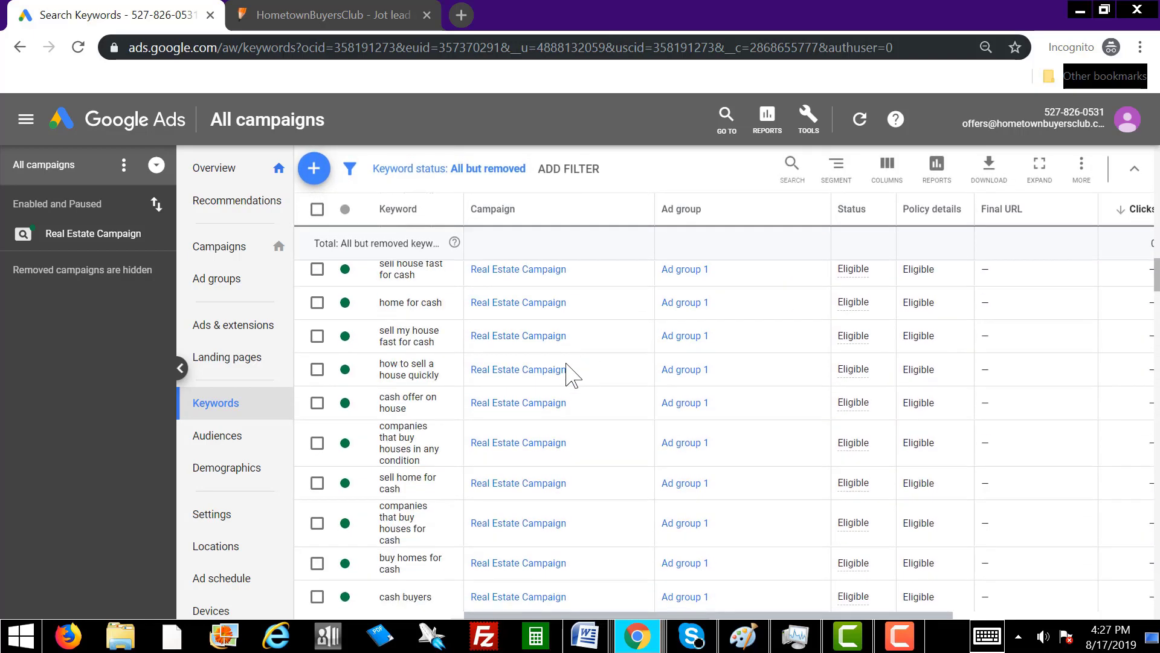
scroll(562, 371, up, 4)
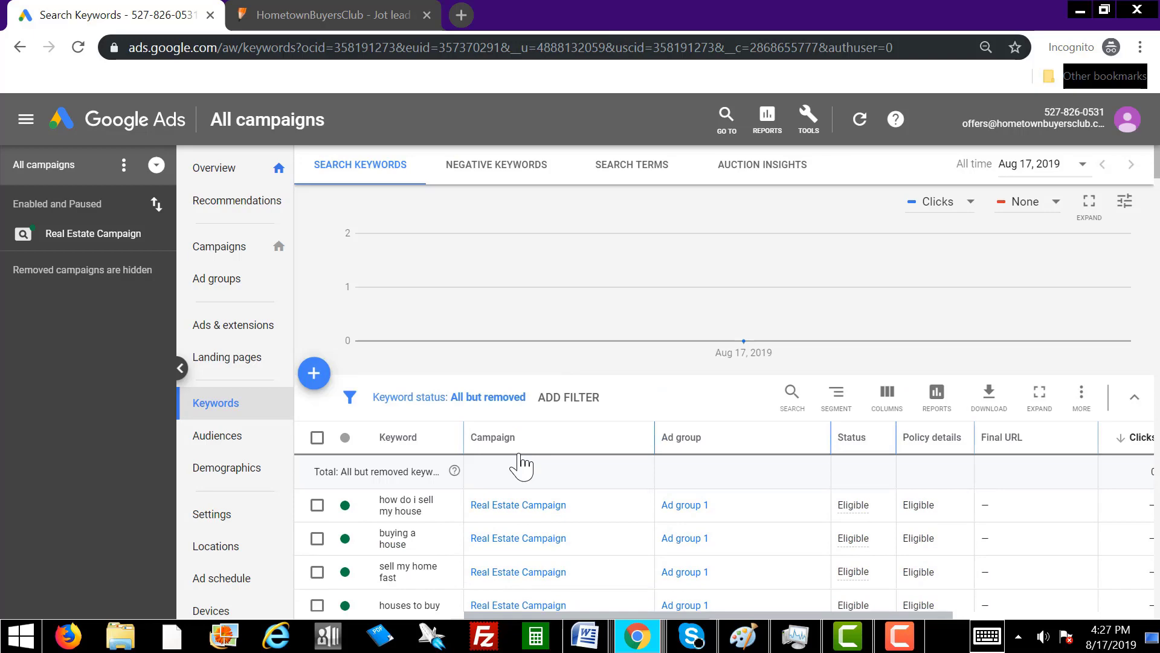
scroll(521, 465, down, 3)
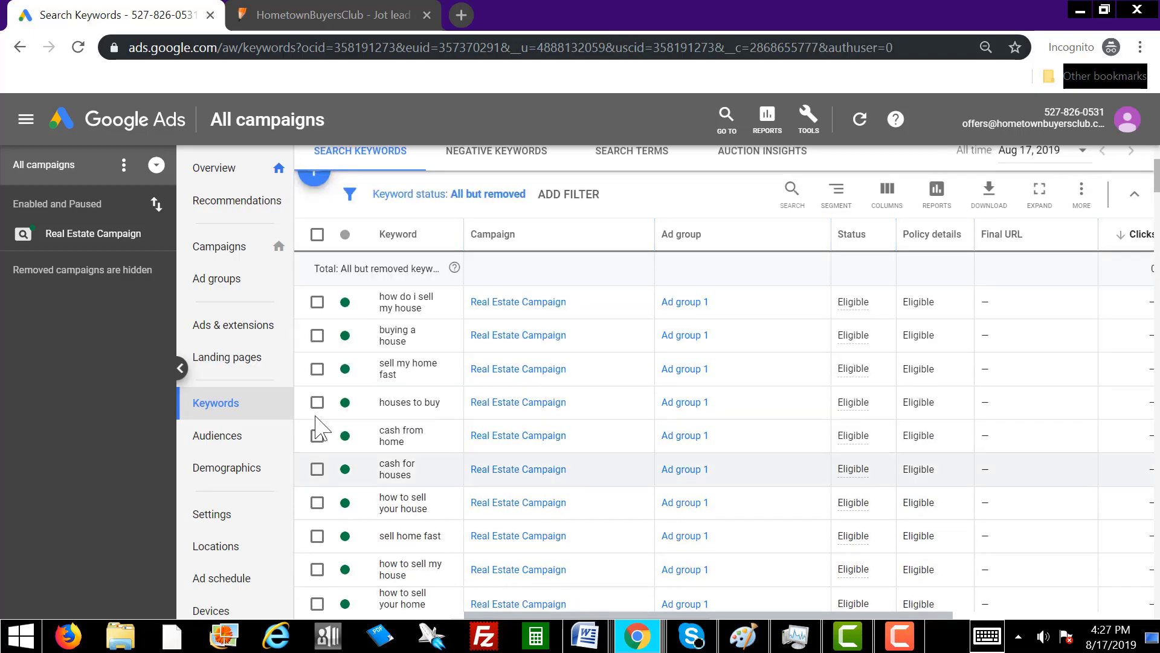
Open the Real Estate Campaign's settings and save its location targeting unchanged.
click(216, 520)
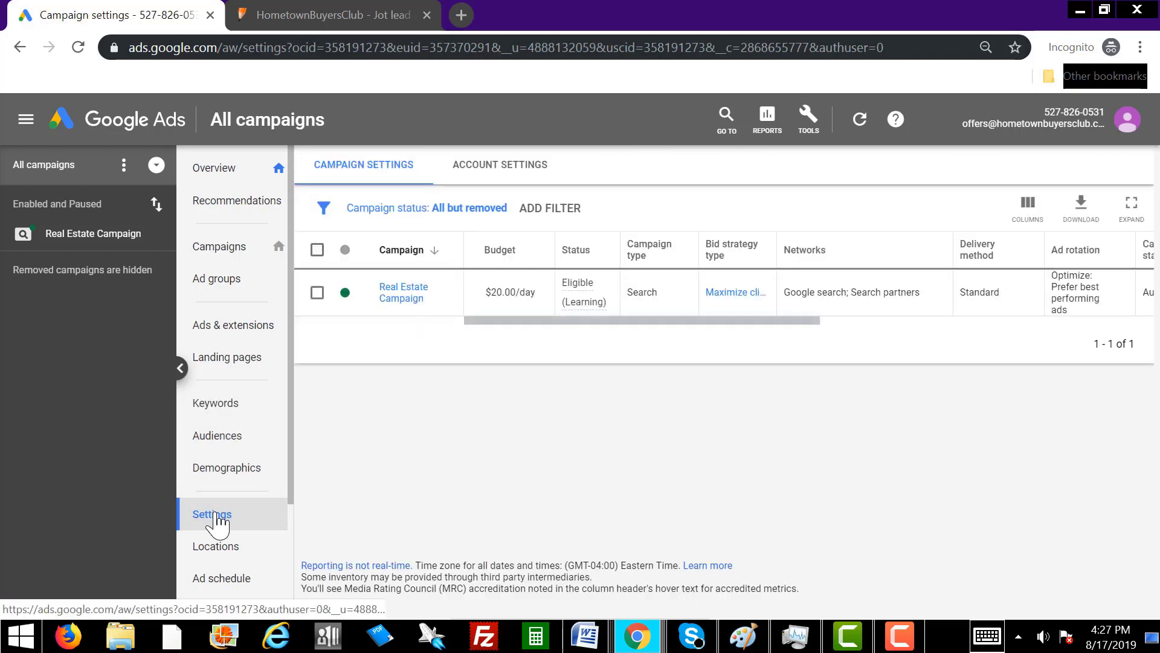
click(402, 293)
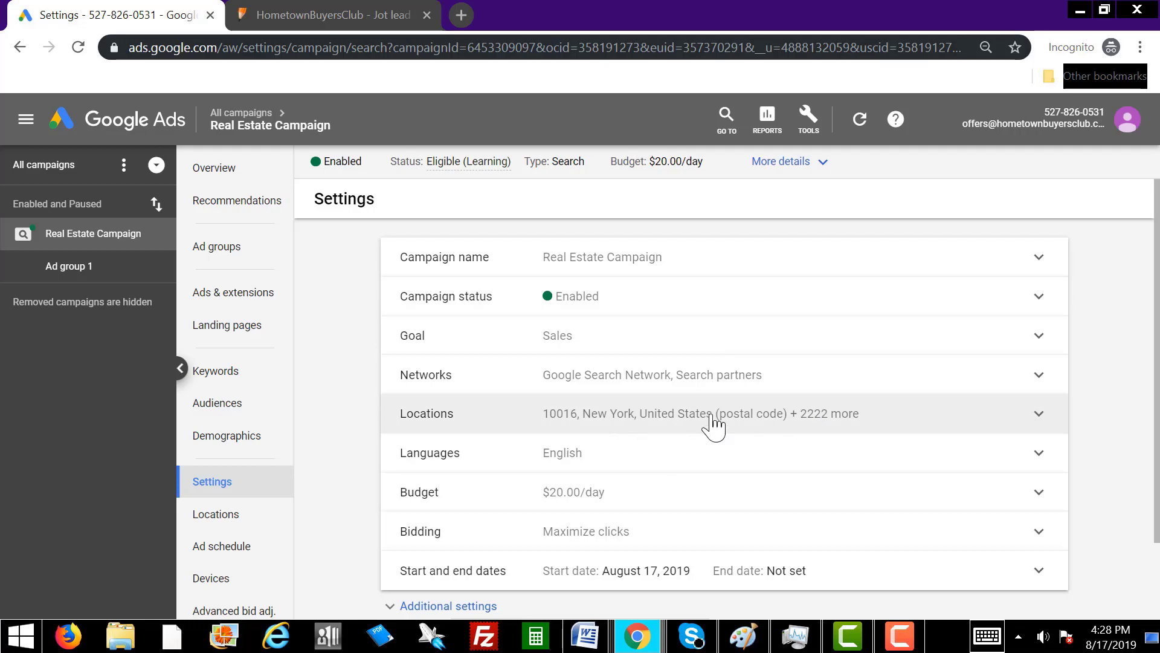
click(834, 418)
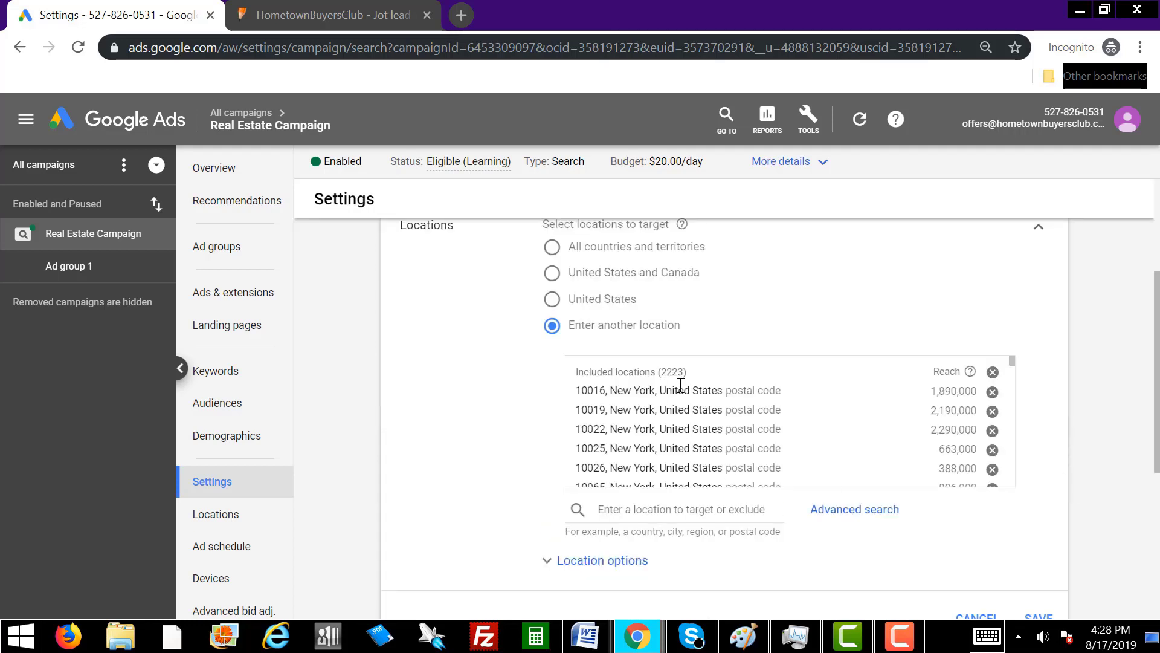
scroll(1130, 441, down, 3)
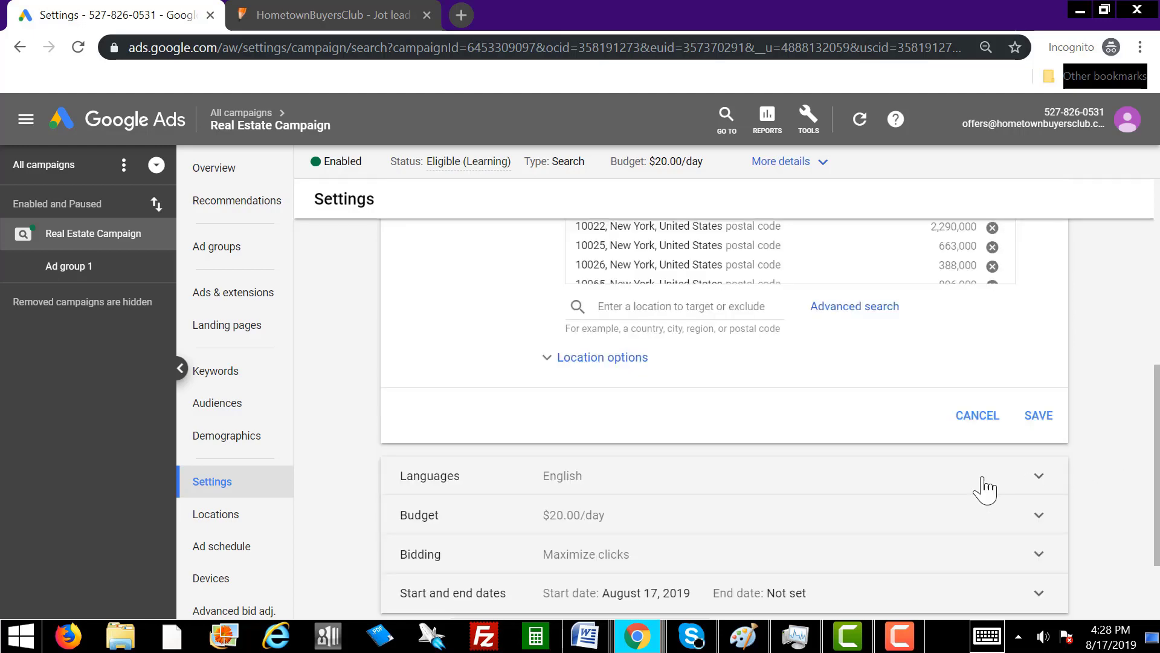
click(1058, 416)
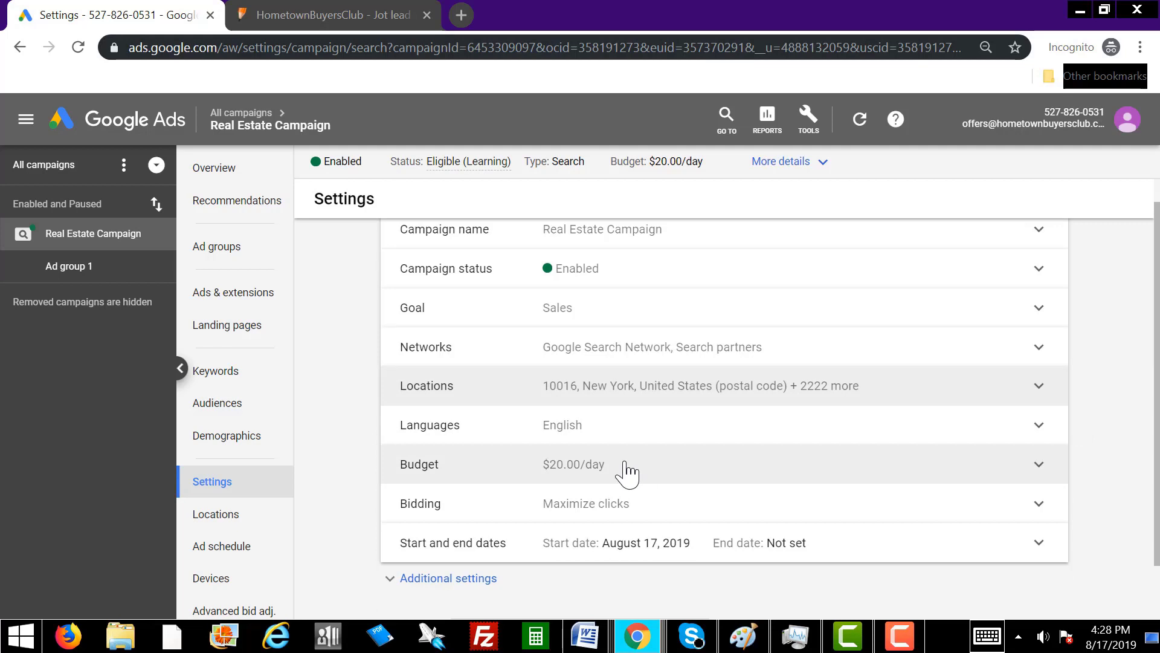
Limit the Maximize clicks bidding to a $1.50 maximum cost-per-click bid.
click(629, 513)
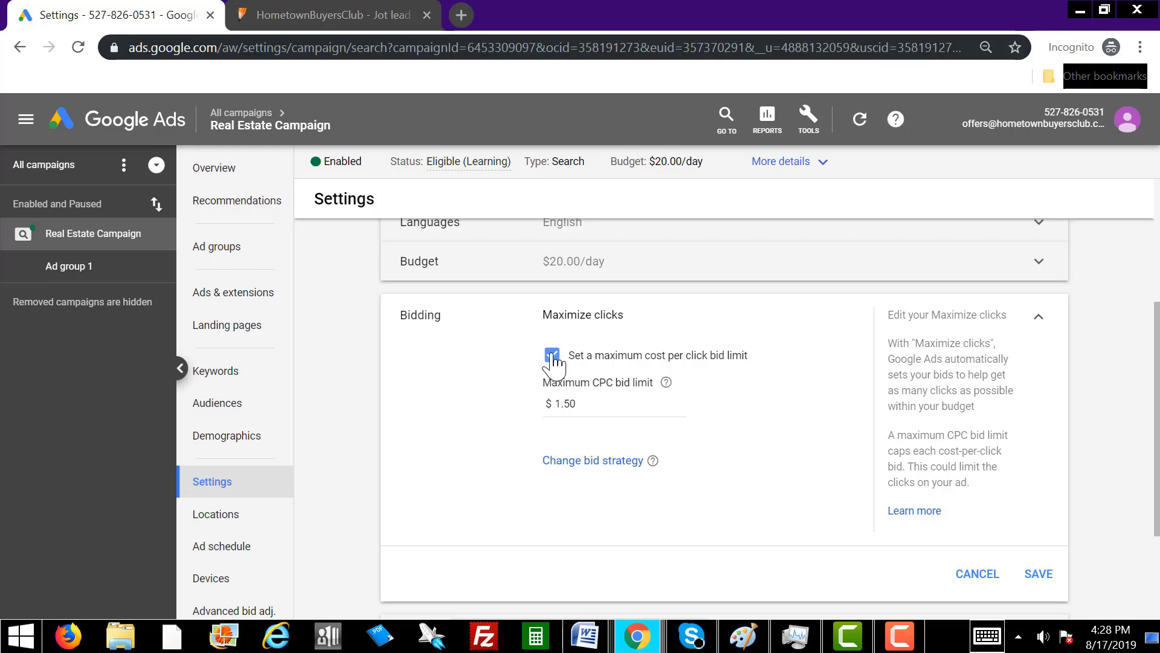
click(1037, 575)
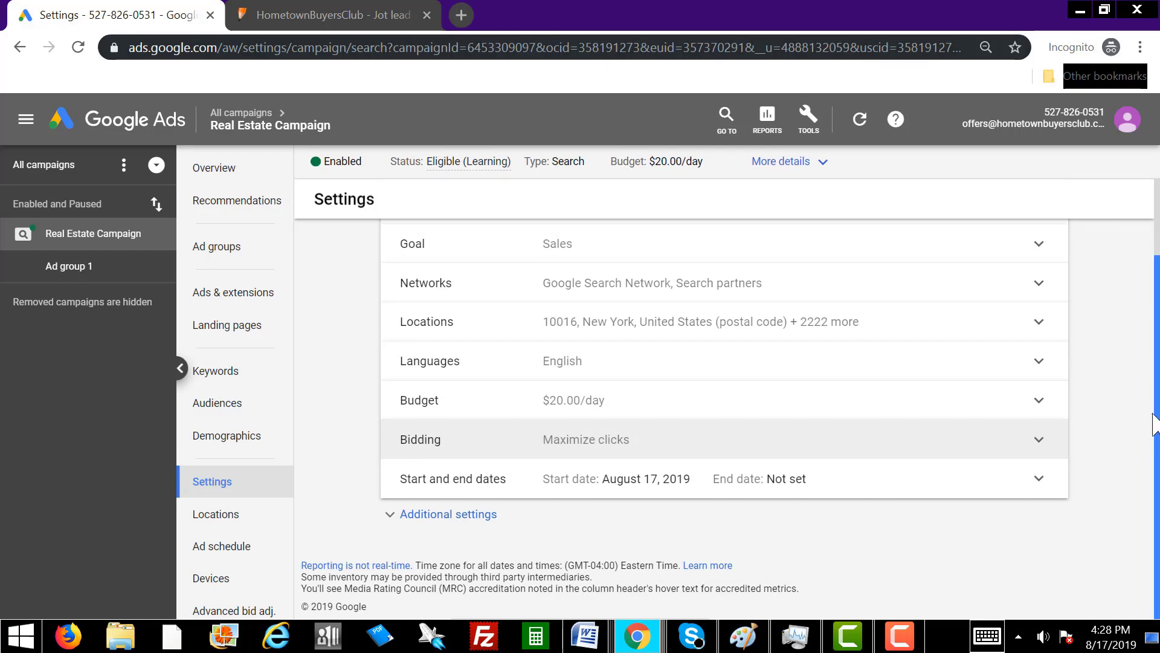
scroll(1154, 423, up, 2)
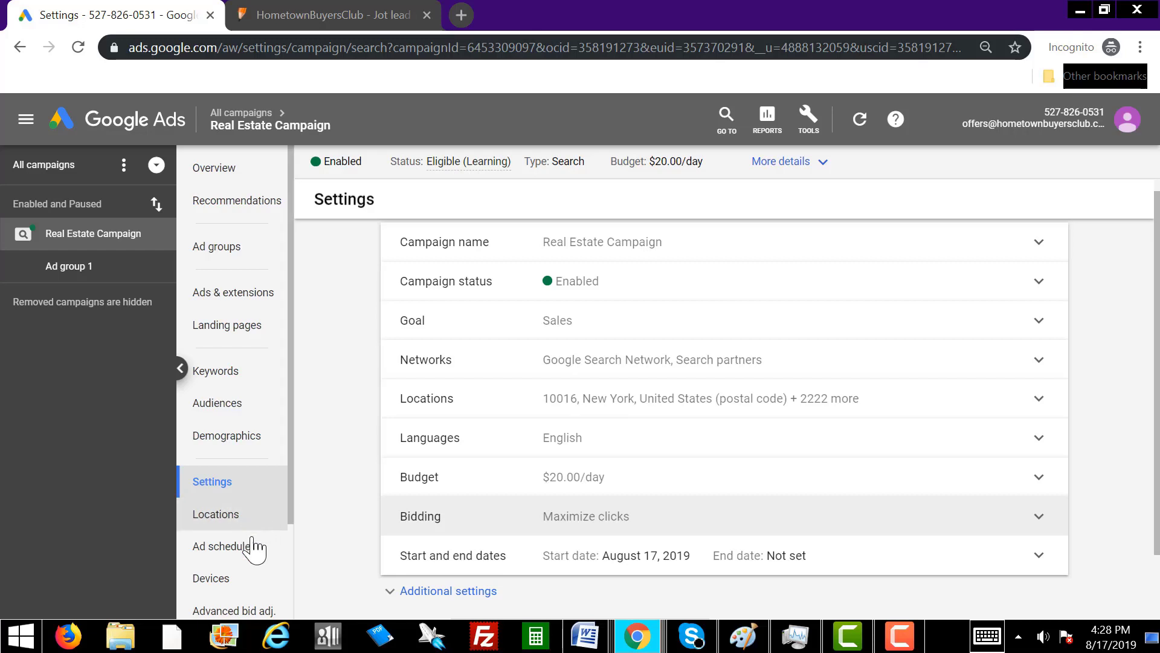
Go to the Real Estate Campaign's ad schedule page.
click(233, 545)
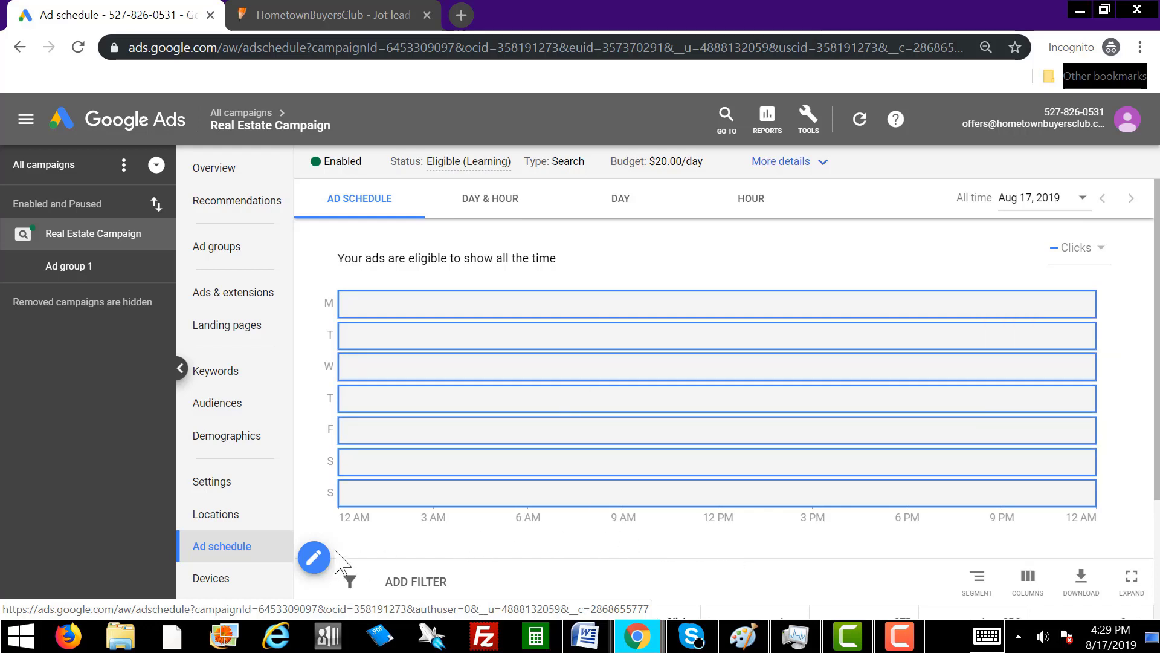
Start a Mondays - Fridays schedule row beginning at 9:00 AM.
click(314, 557)
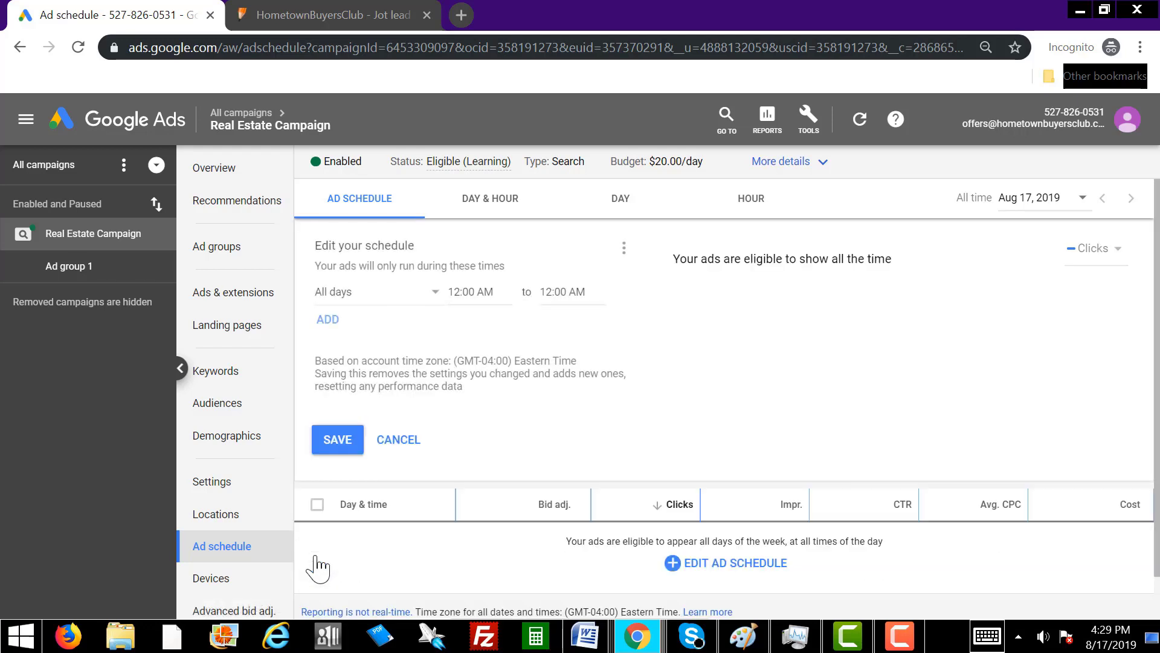
click(381, 297)
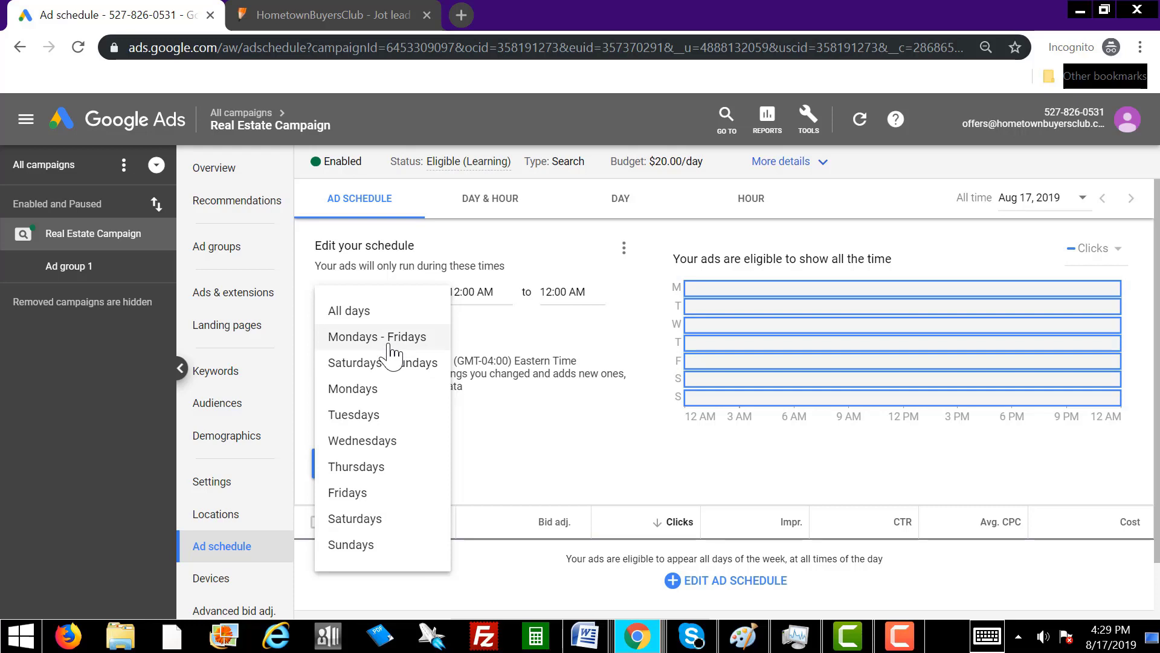
click(392, 340)
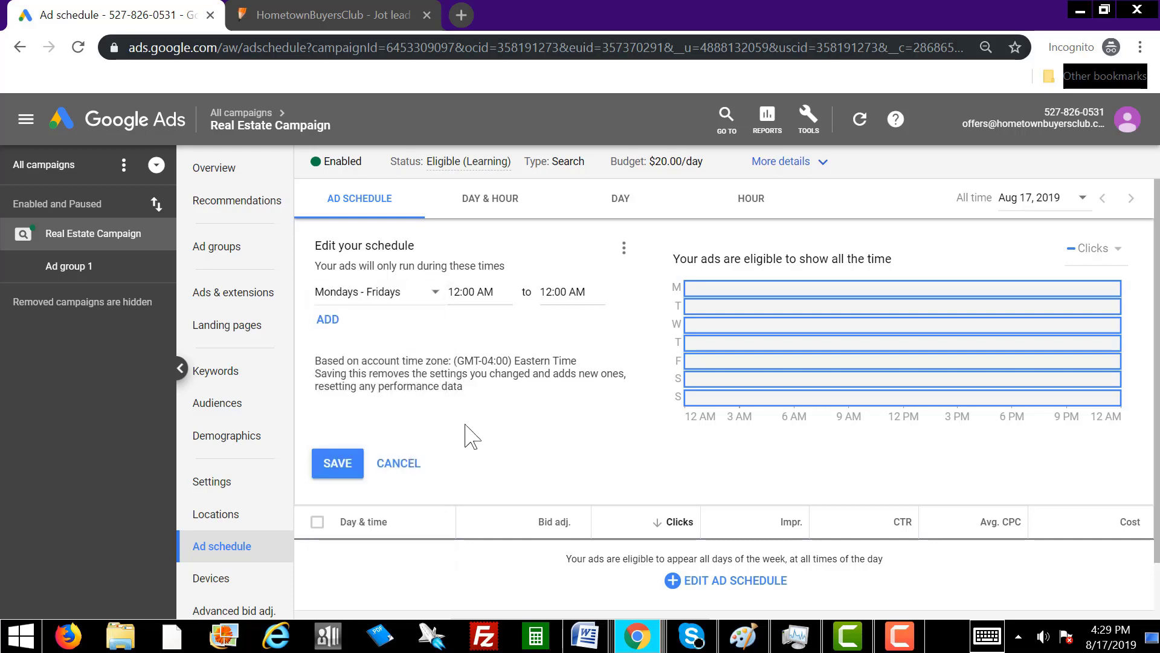
click(490, 291)
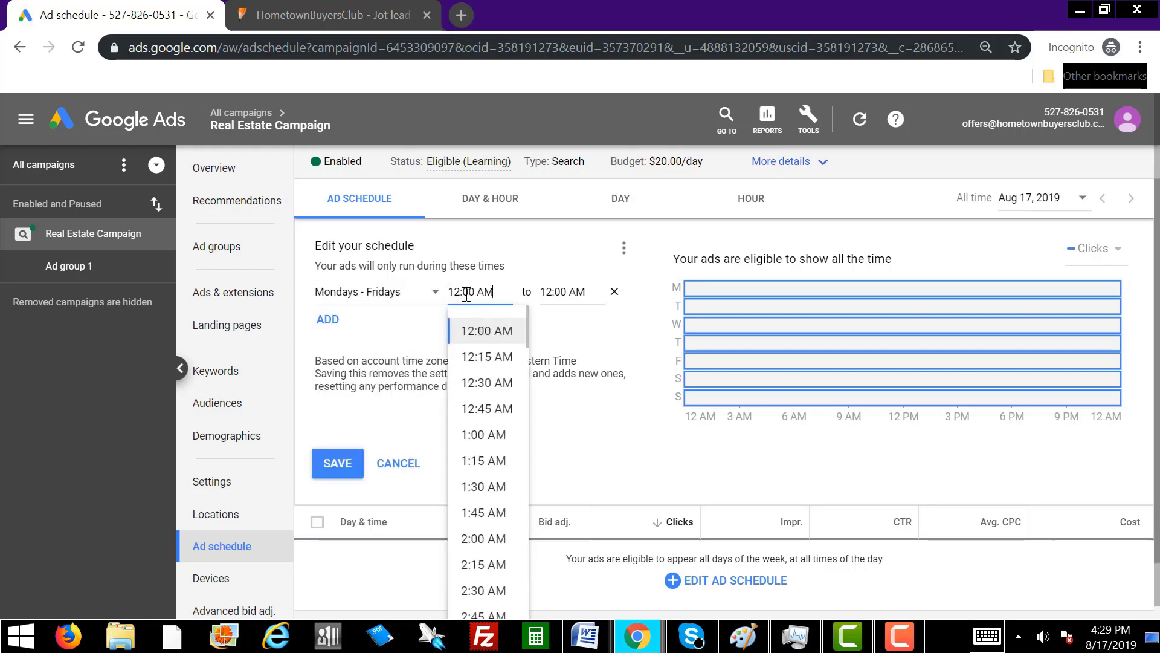
drag(460, 292, 447, 292)
text(9:00 )
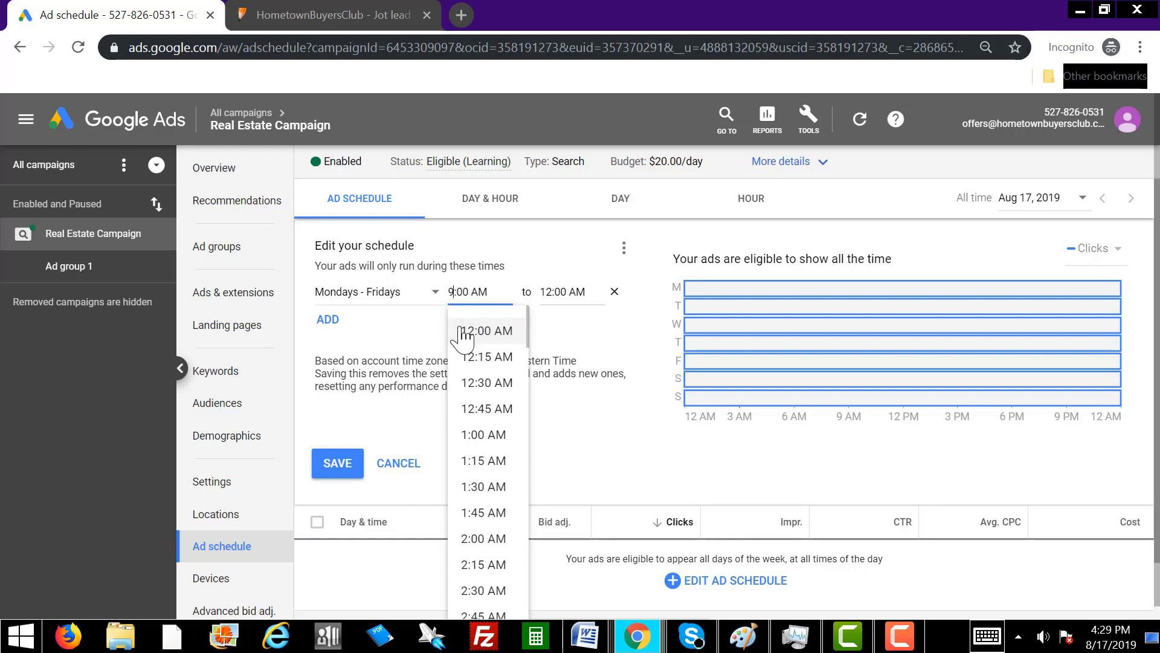
text(PA)
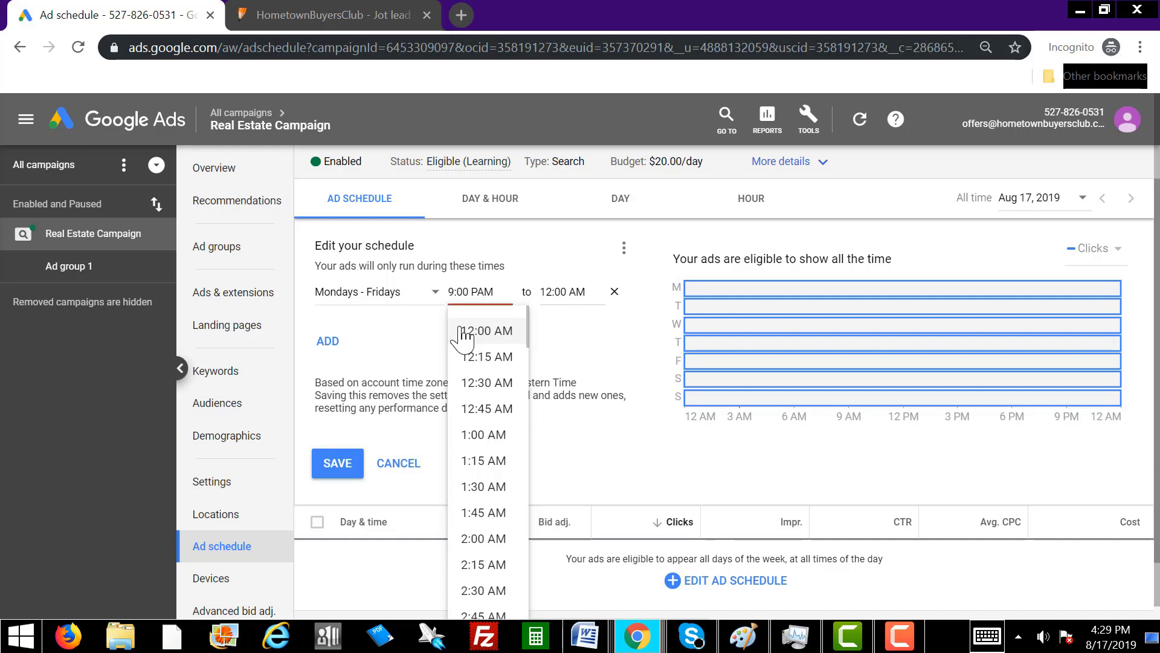
key(Left)
key(BackSpace)
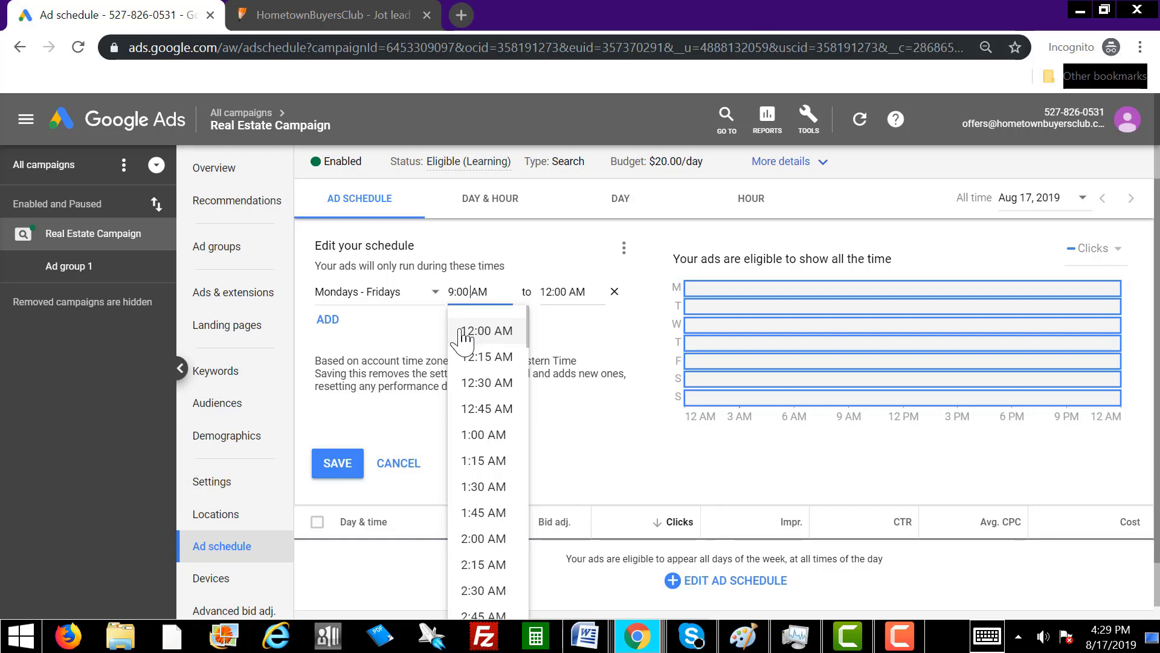
Set the weekday row's end time to 5:00 PM.
click(554, 290)
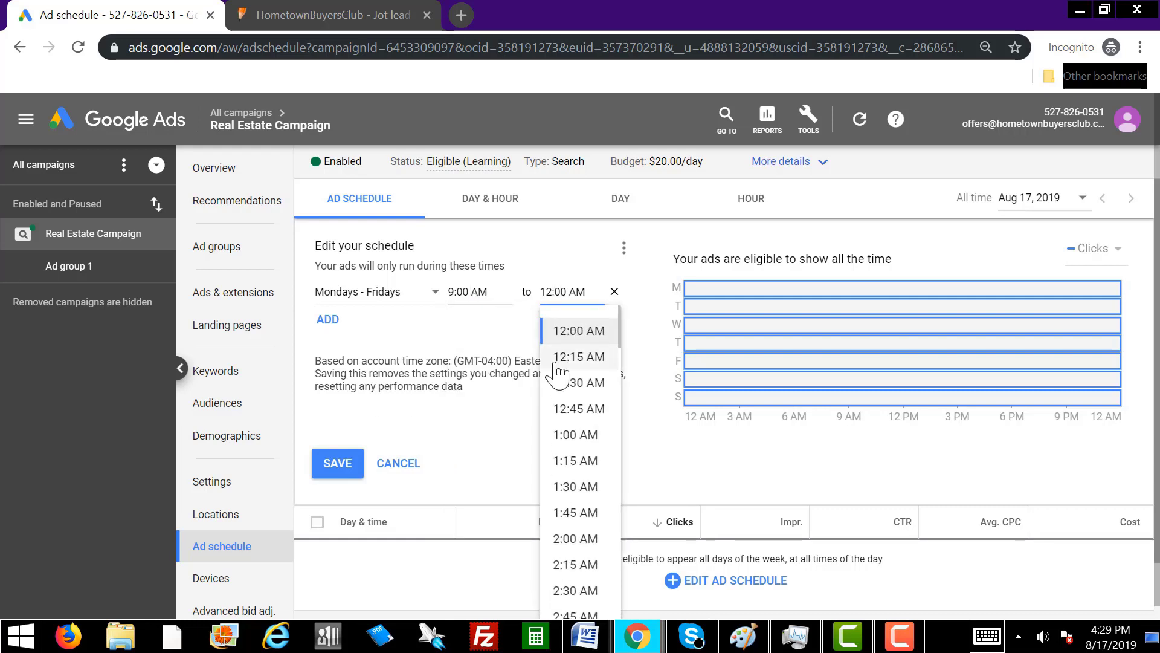
key(BackSpace)
key(BackSpace)
text(4)
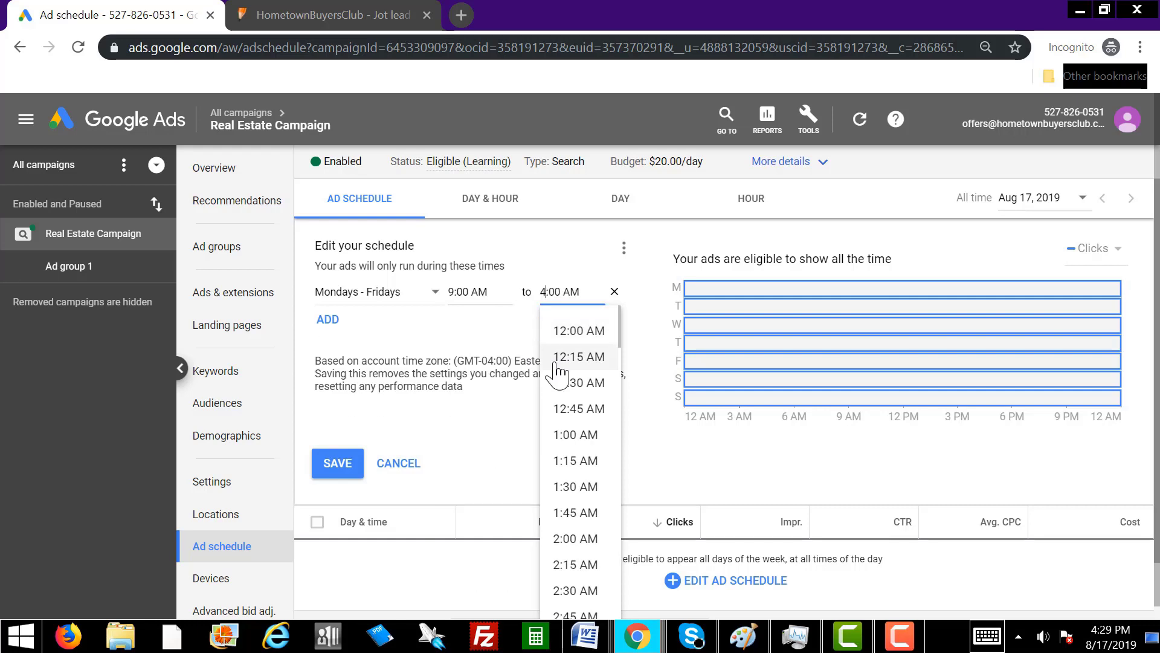
key(BackSpace)
text(5)
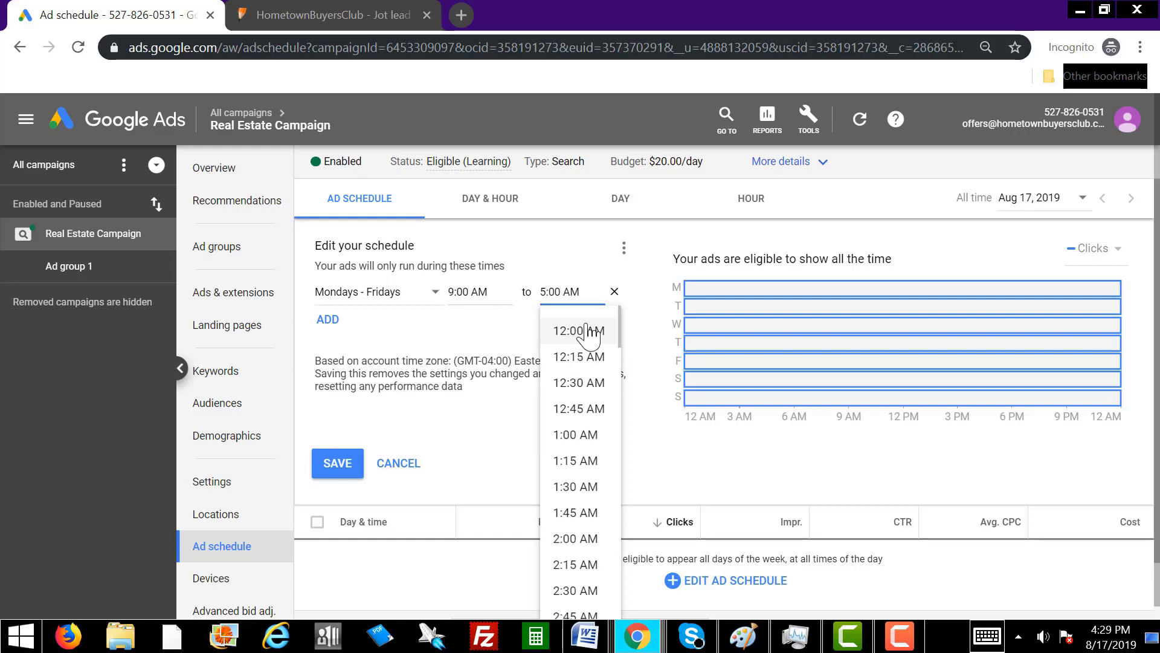
click(586, 294)
key(BackSpace)
key(BackSpace)
text(PM)
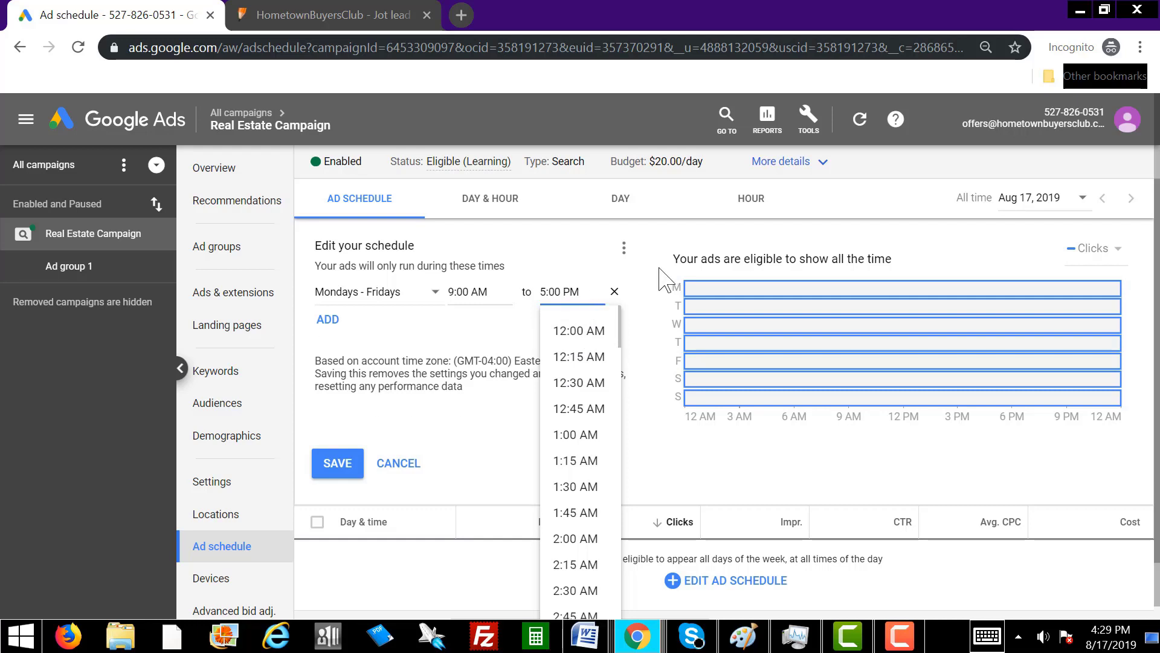
click(531, 254)
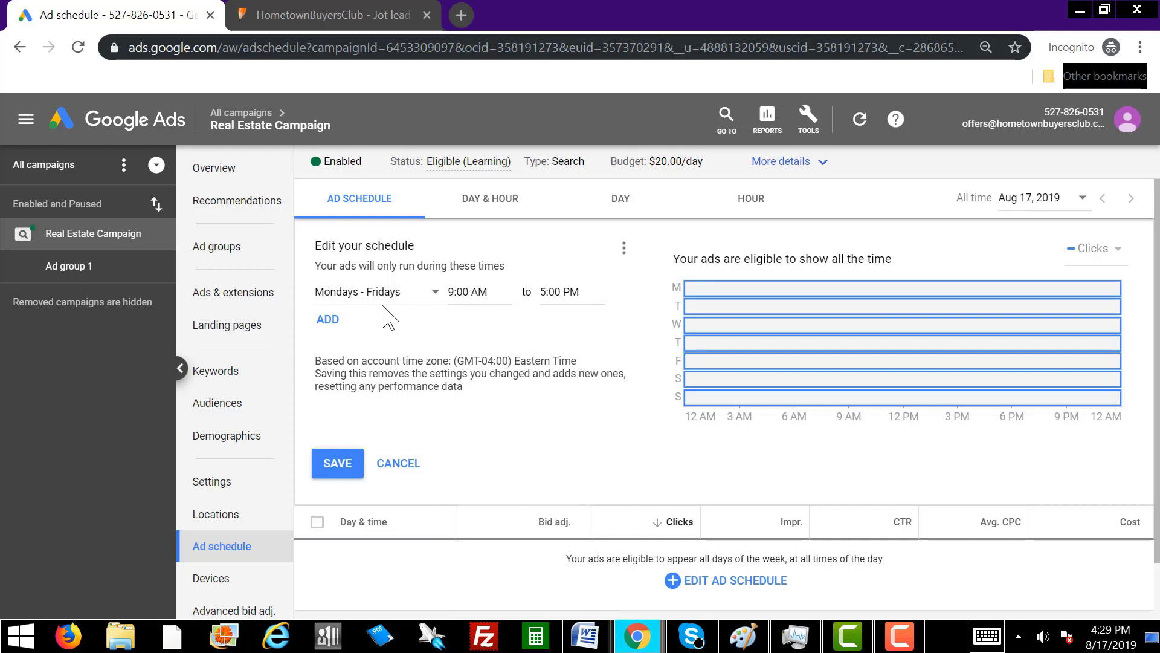
Add a Saturdays schedule row running 9:00 AM to 3:00 PM.
click(329, 330)
click(363, 317)
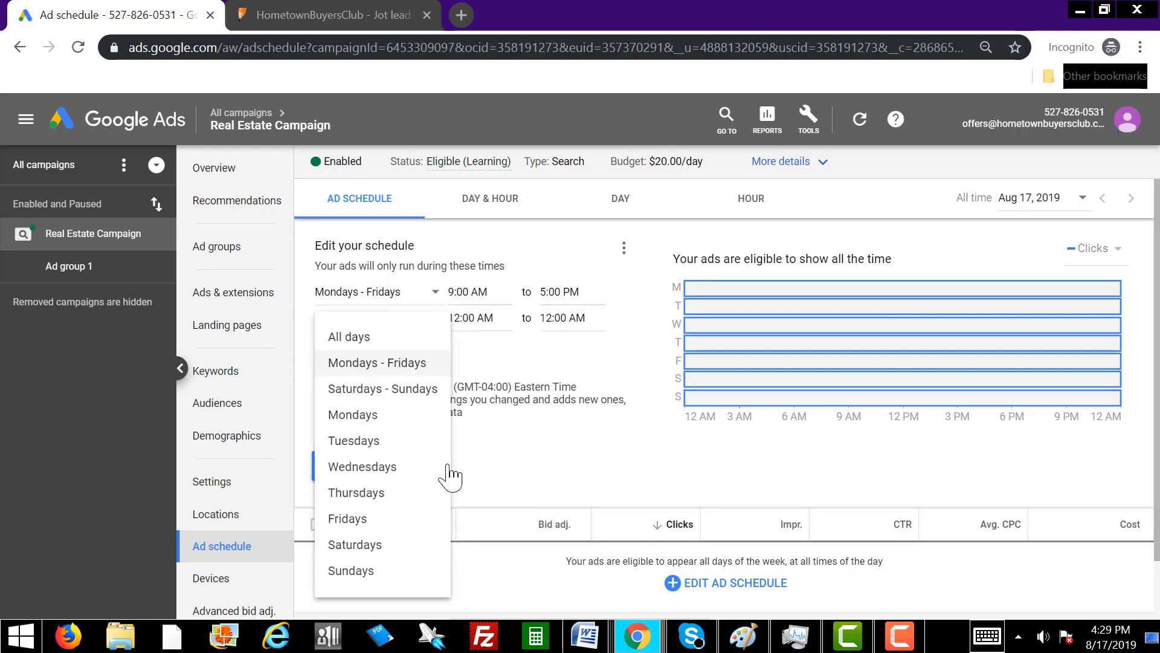
click(391, 547)
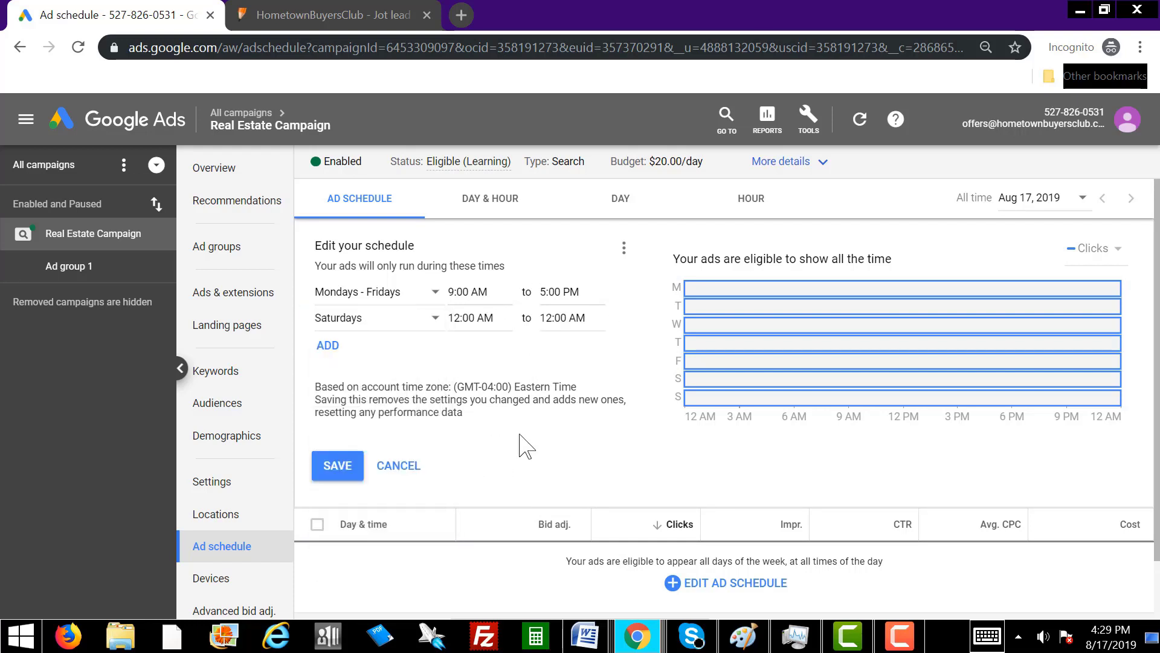
click(462, 320)
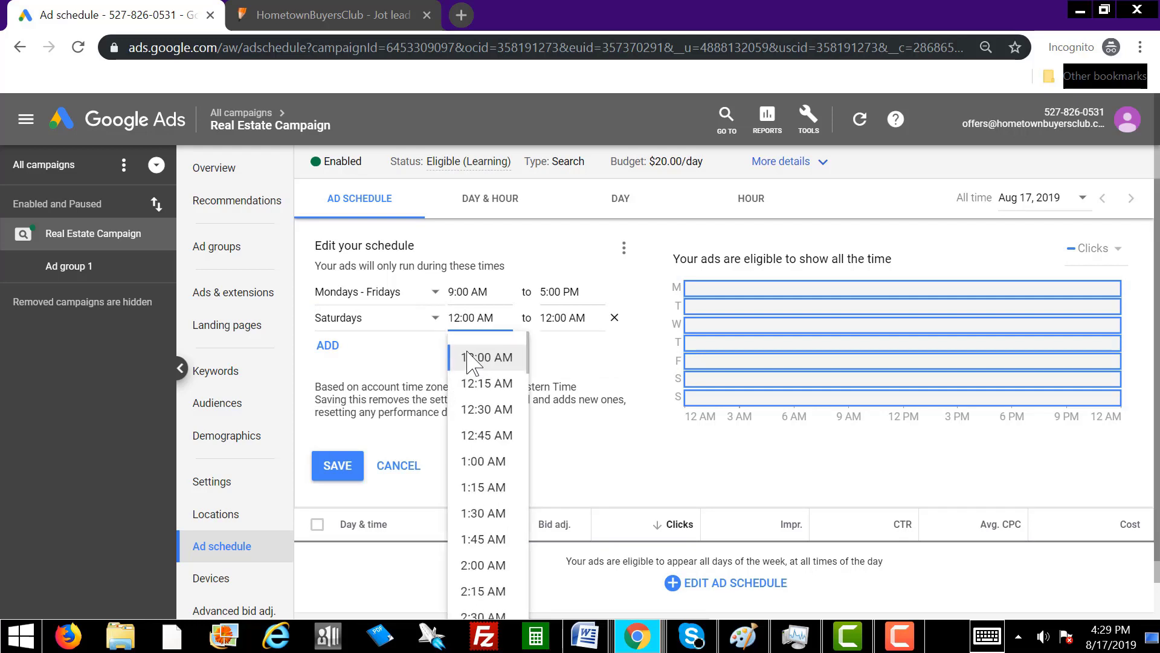
text(9)
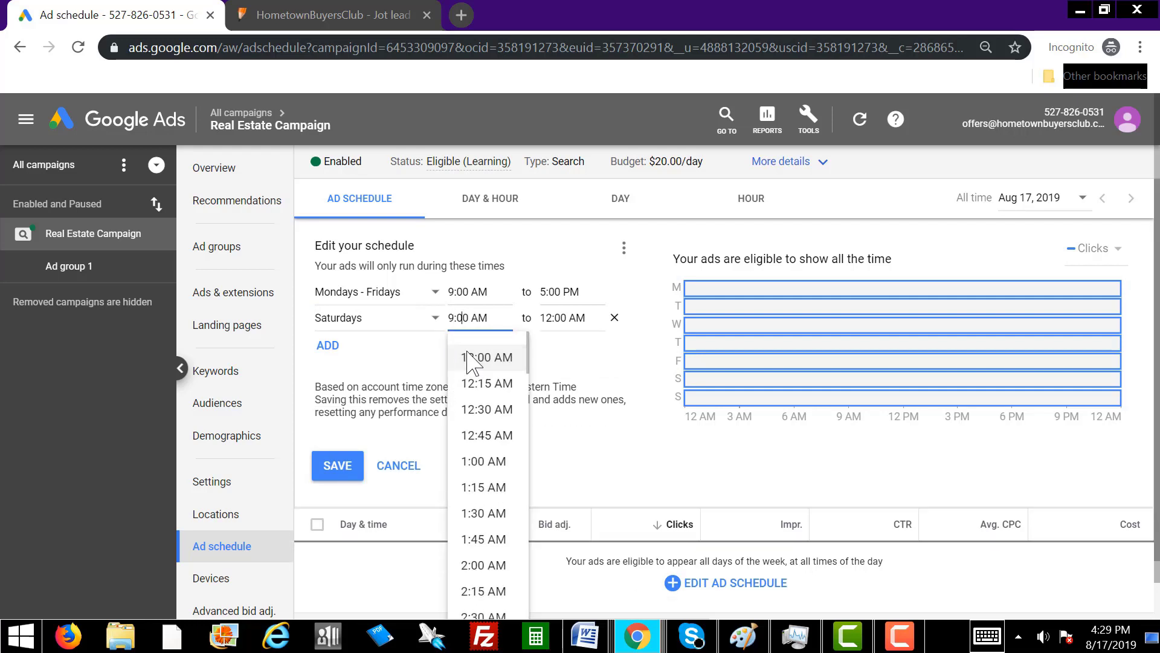
click(549, 319)
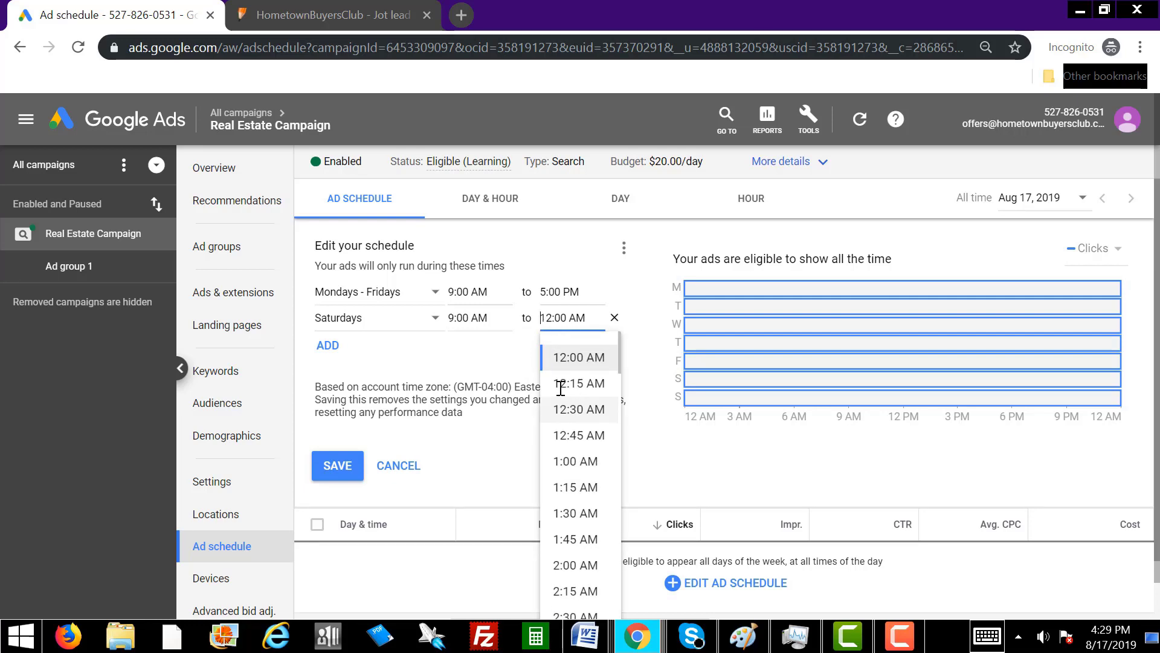
text(3:00 )
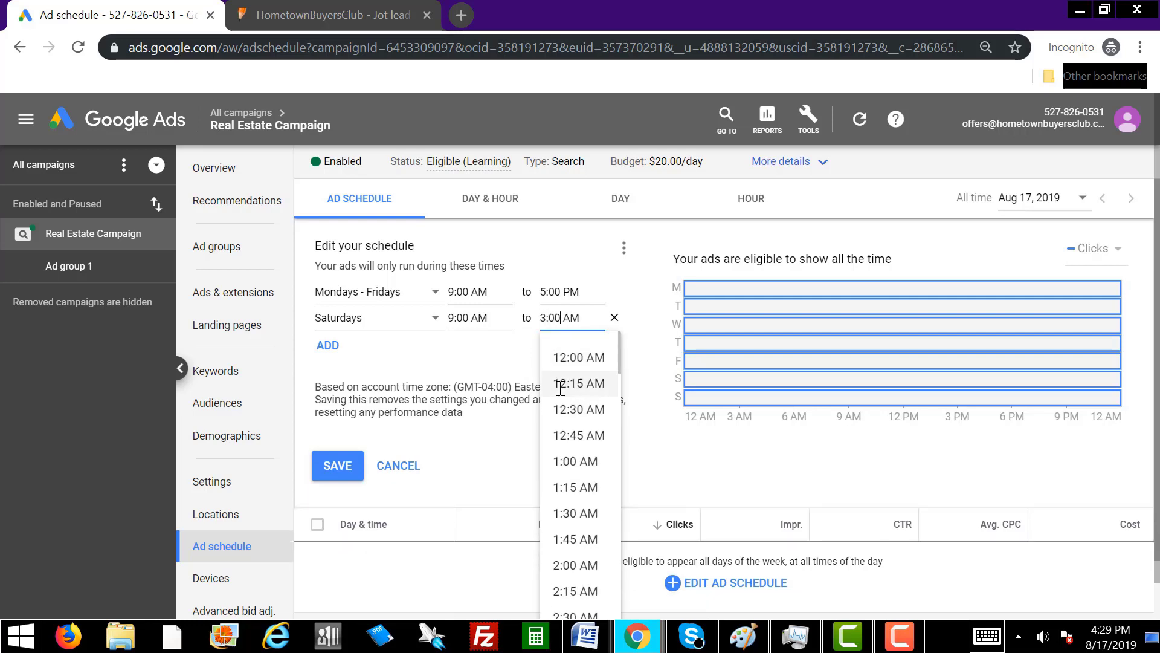
text(P)
Add a Sundays schedule row running 12:00 PM to 5:00 PM.
click(336, 350)
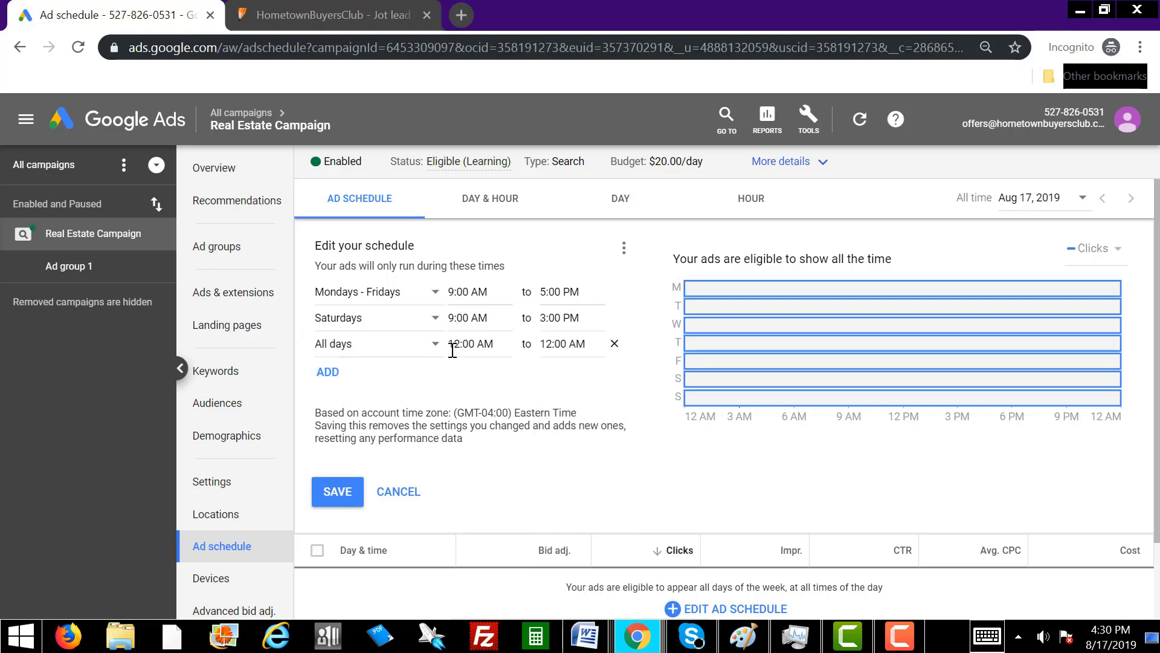
click(389, 348)
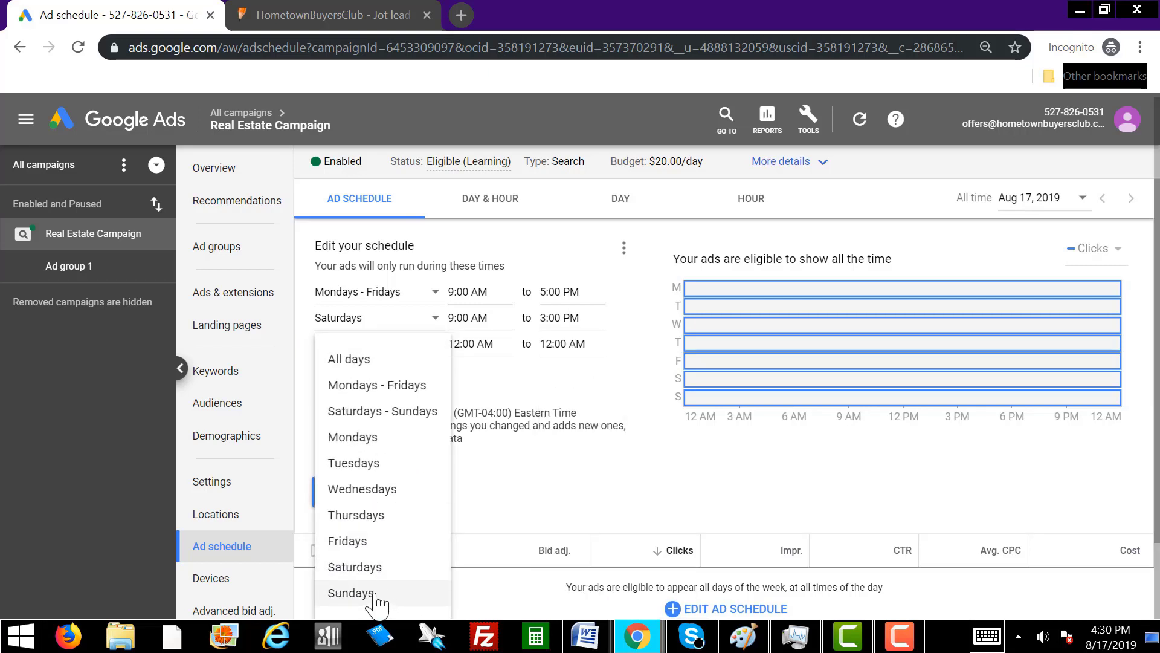
click(350, 592)
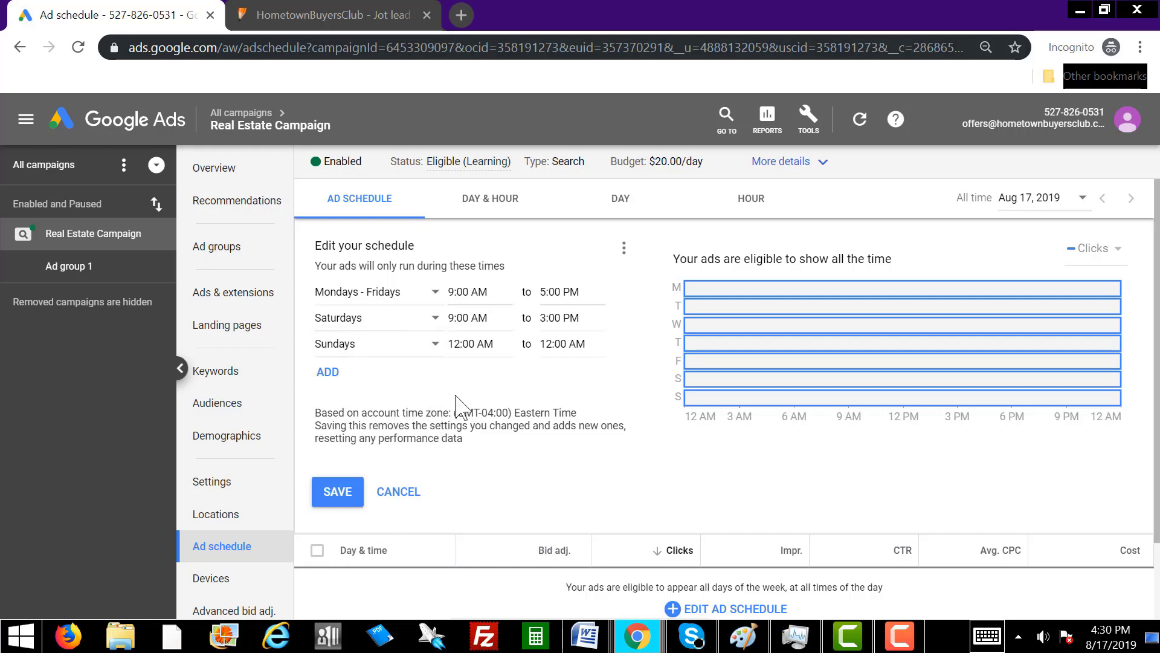
click(480, 343)
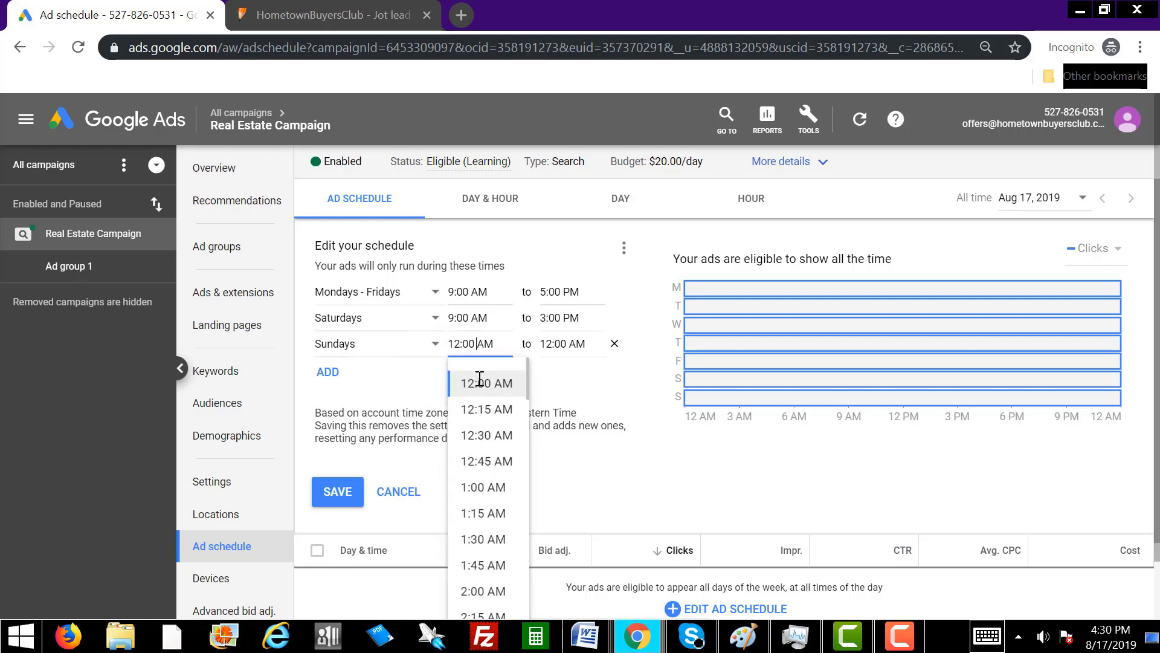
key(Delete)
text(P)
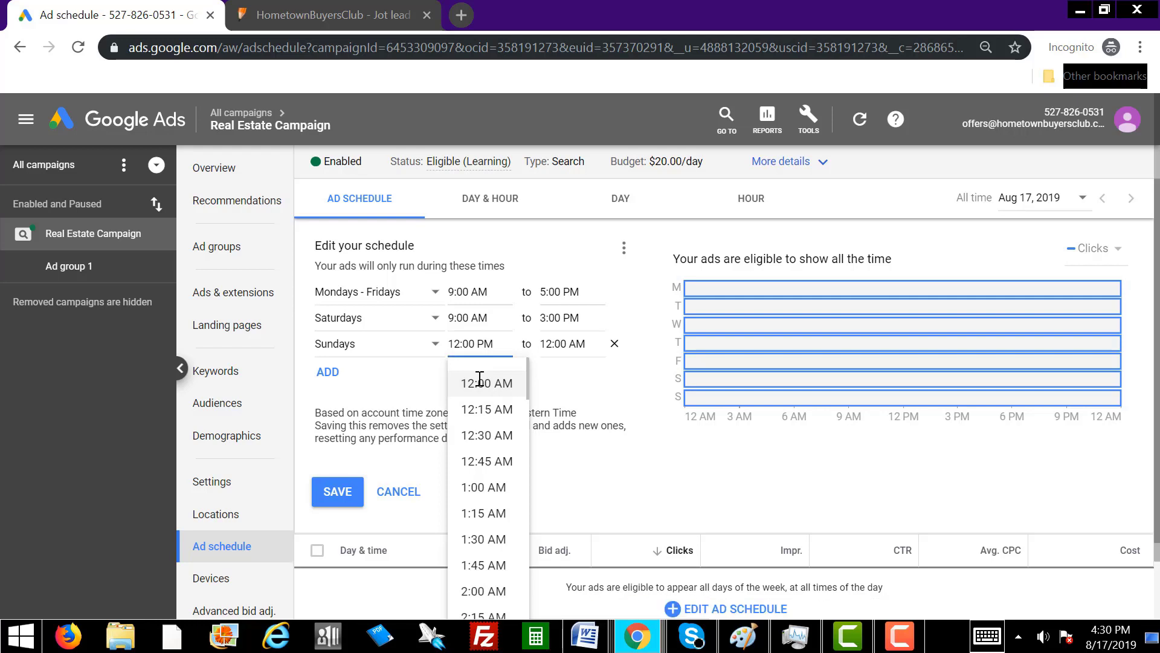
click(542, 344)
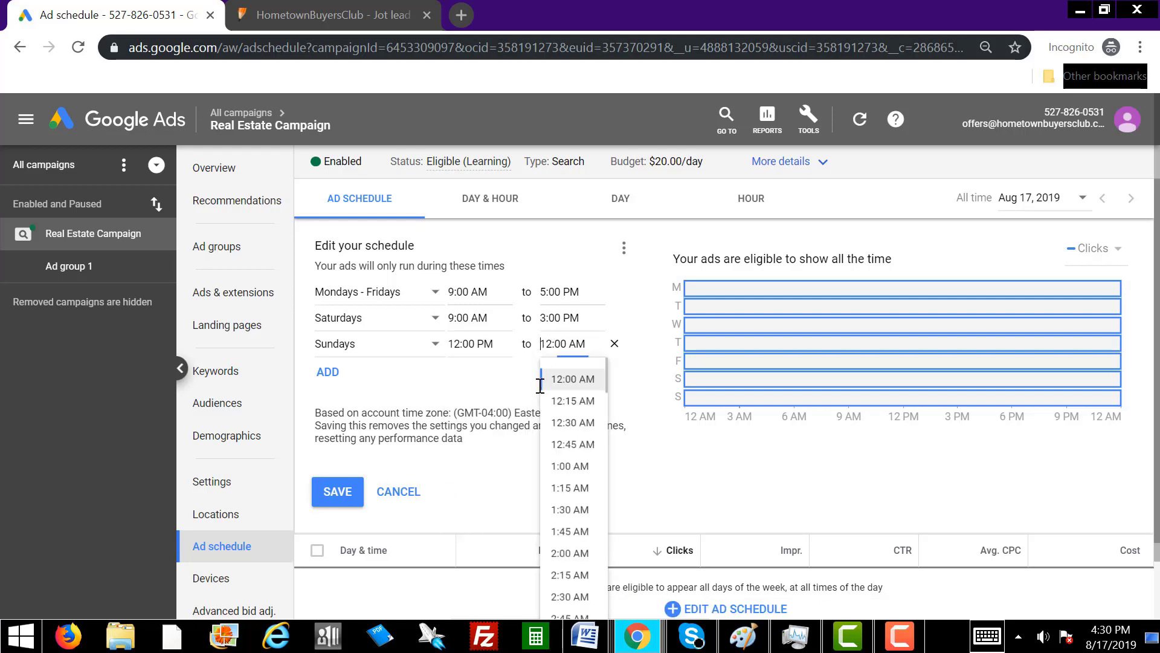
text(5)
key(Delete)
key(Delete)
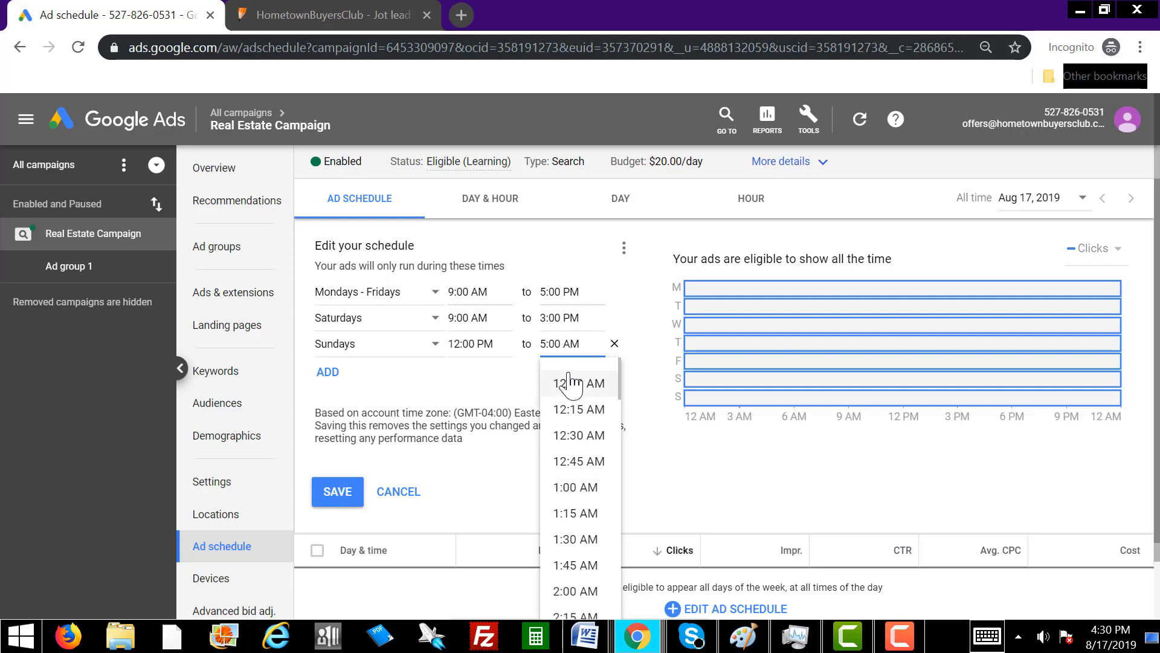
text(P)
key(Delete)
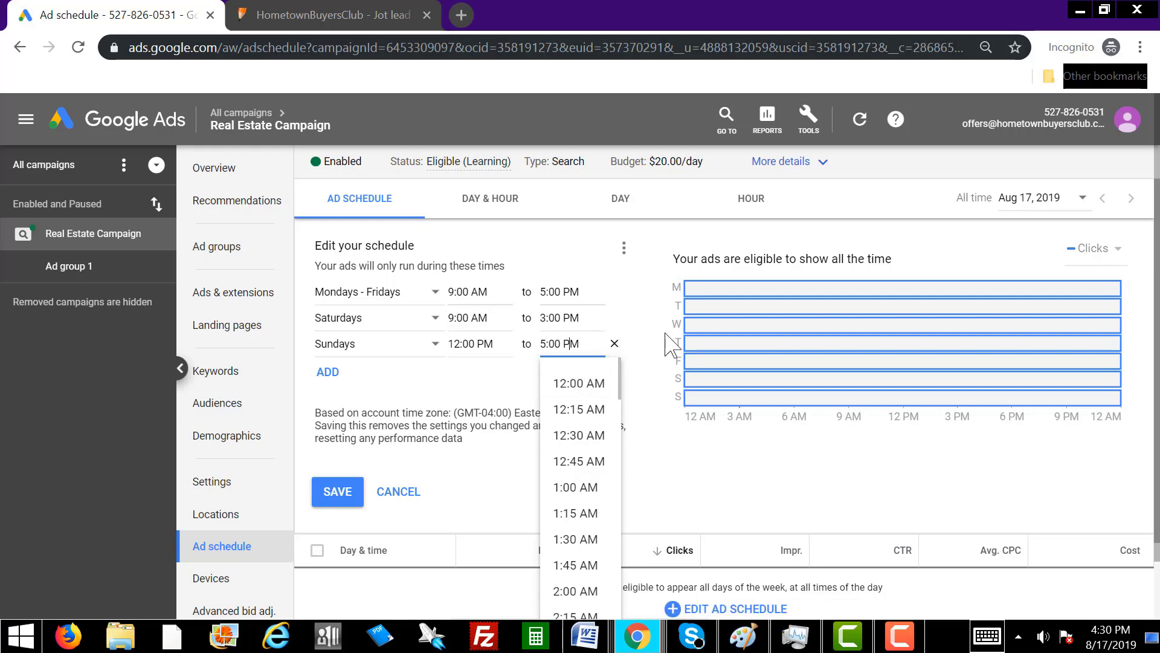
click(641, 336)
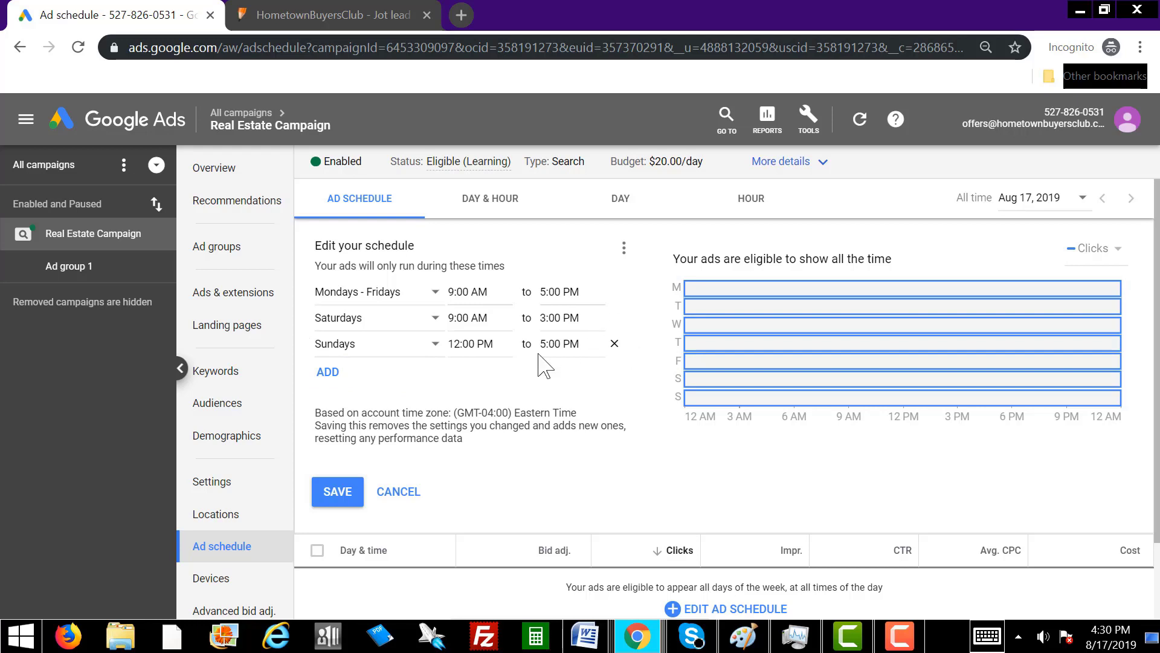
Save the weekday, Saturday and Sunday ad schedule, then view the campaign's paused ads.
click(332, 496)
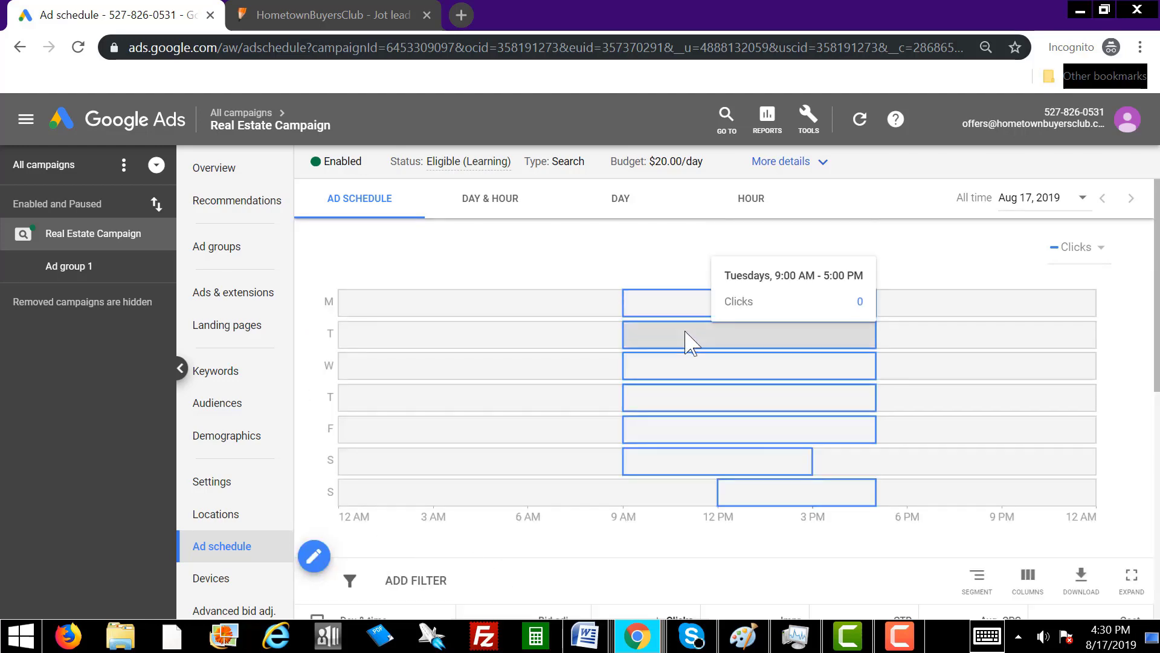
mouse_move(698, 364)
mouse_move(709, 400)
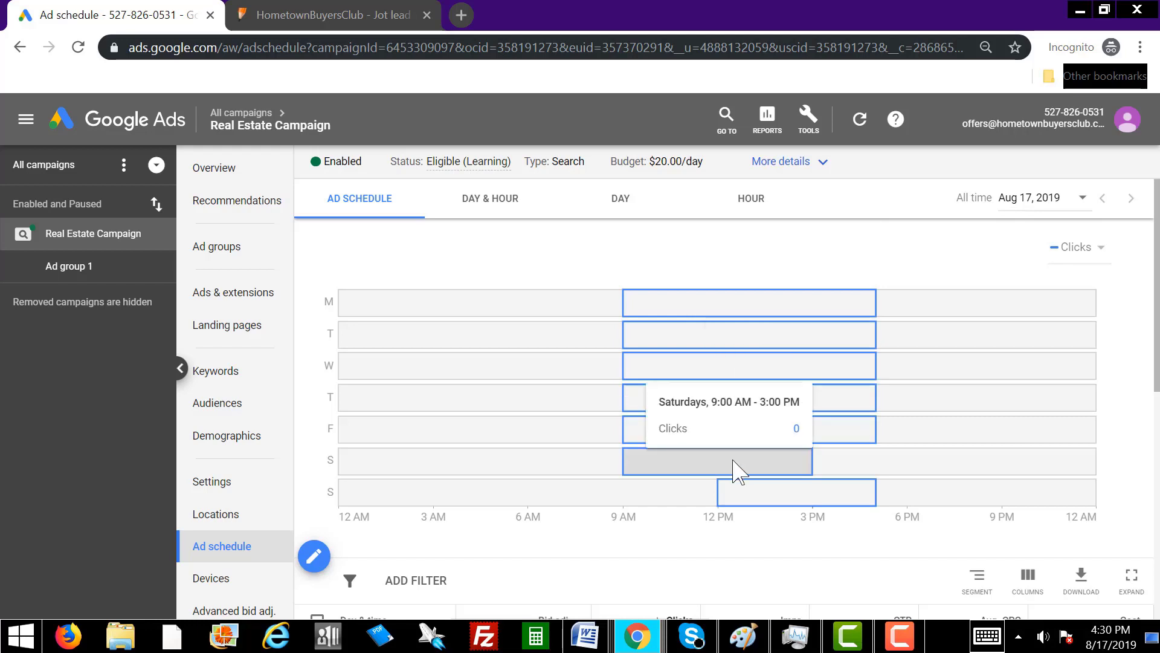
mouse_move(767, 506)
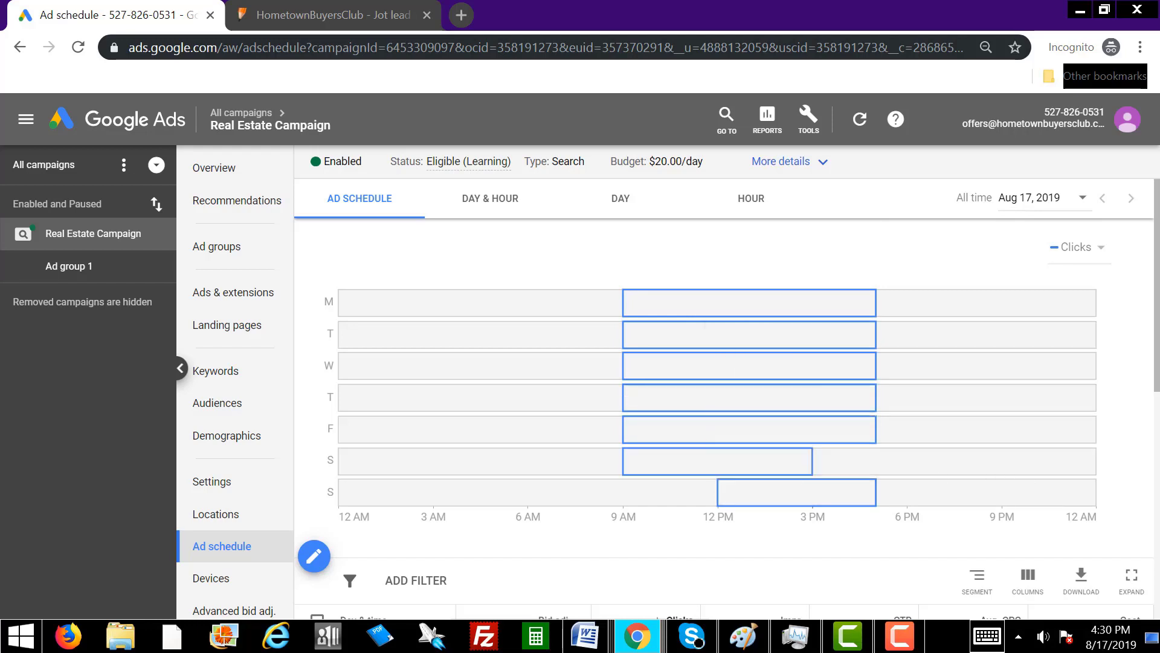
scroll(1023, 474, down, 1)
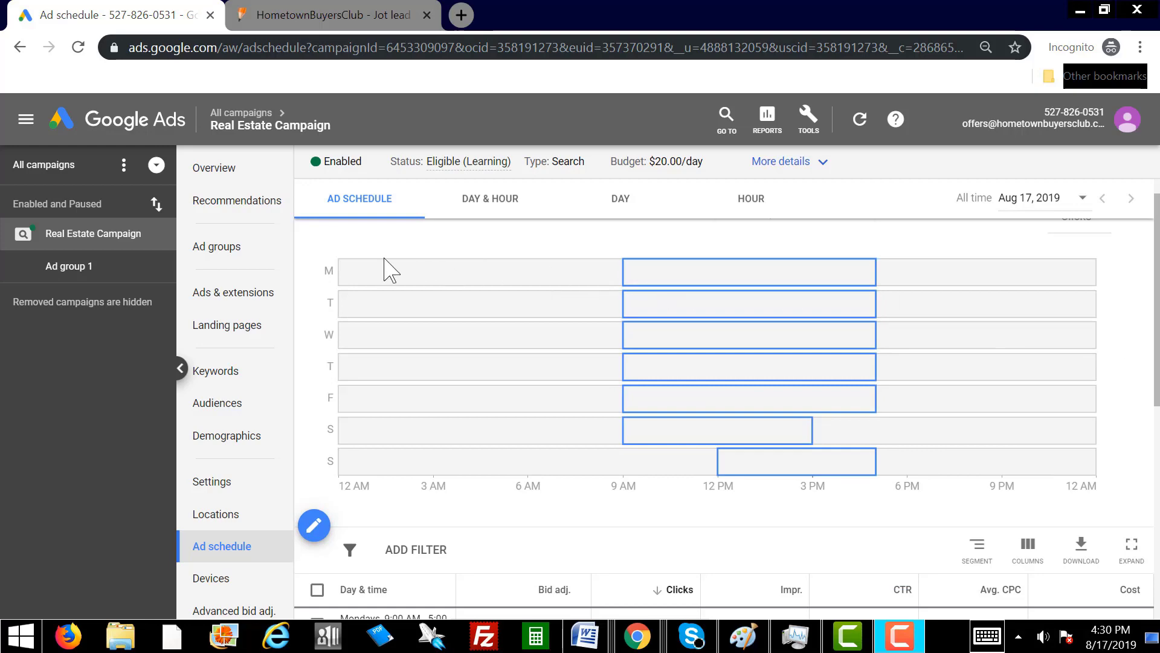
click(247, 305)
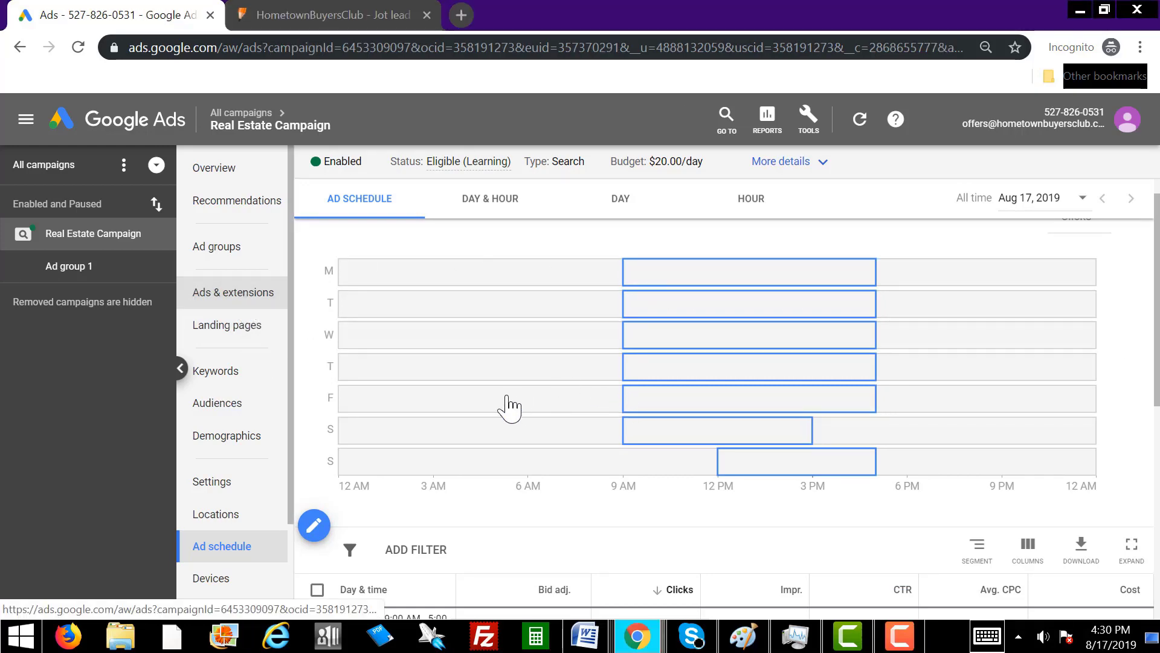
scroll(665, 484, down, 3)
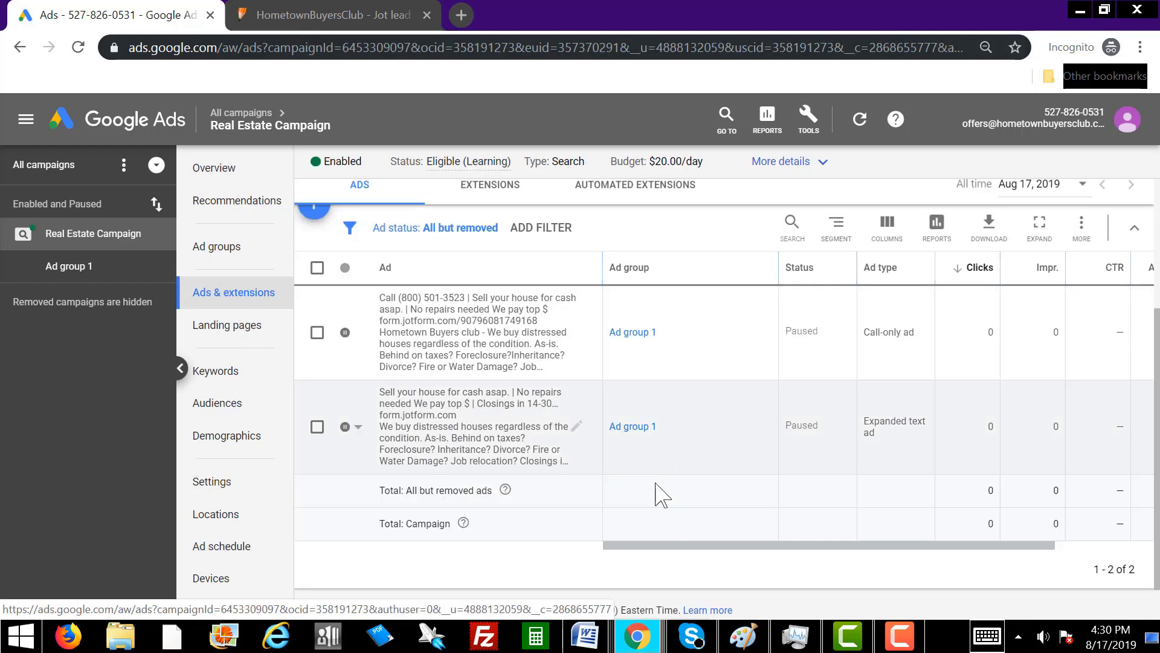